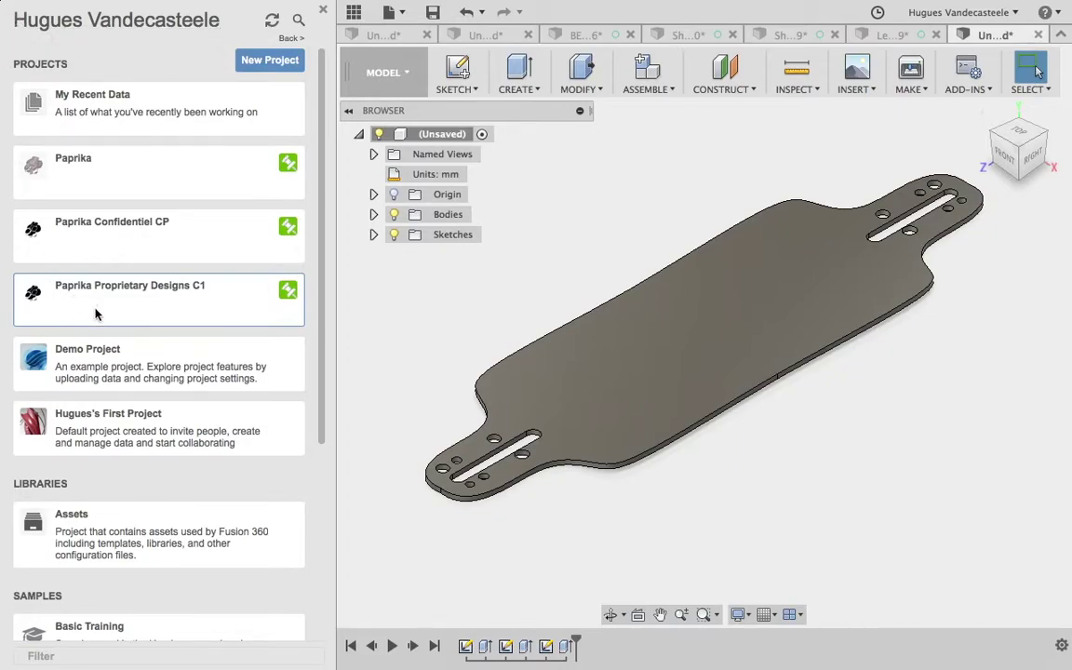
# Open the Proto Case Hackintosh design from the OTHER PROJECTS folder of Paprika Proprietary Designs C1 and close the project browser.
pyautogui.click(158, 295)
pyautogui.click(152, 168)
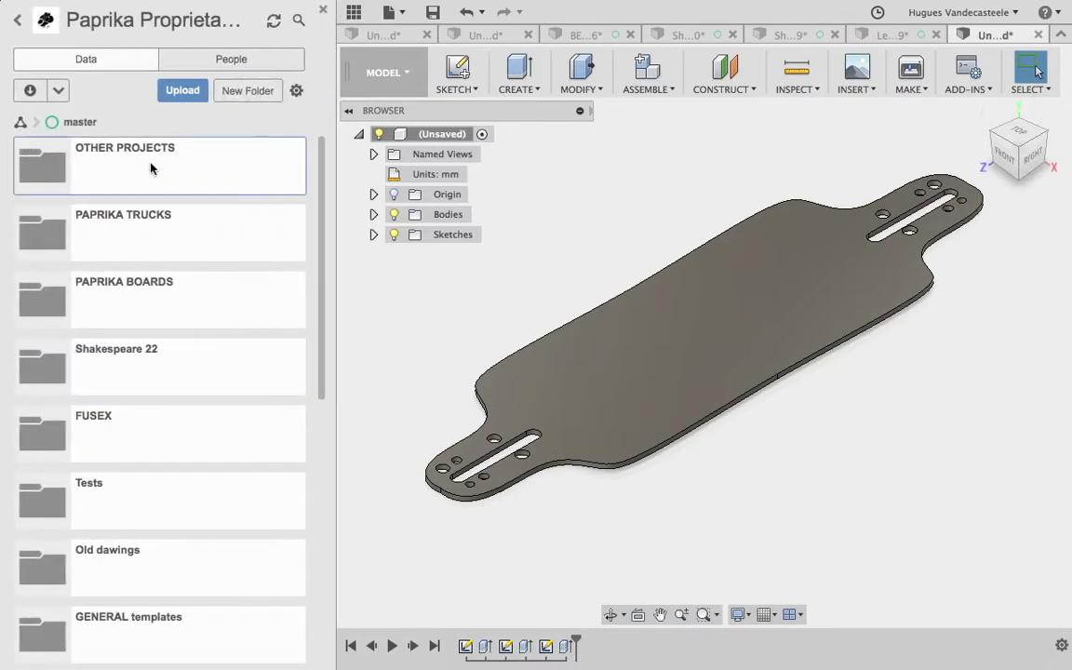
pyautogui.click(154, 360)
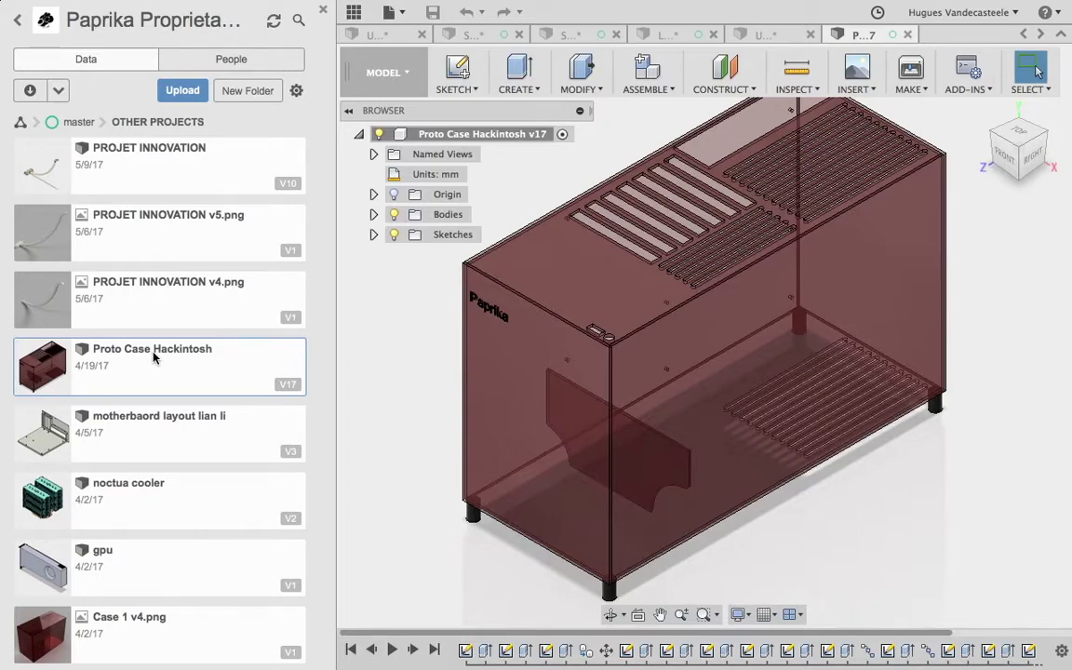
pyautogui.click(353, 12)
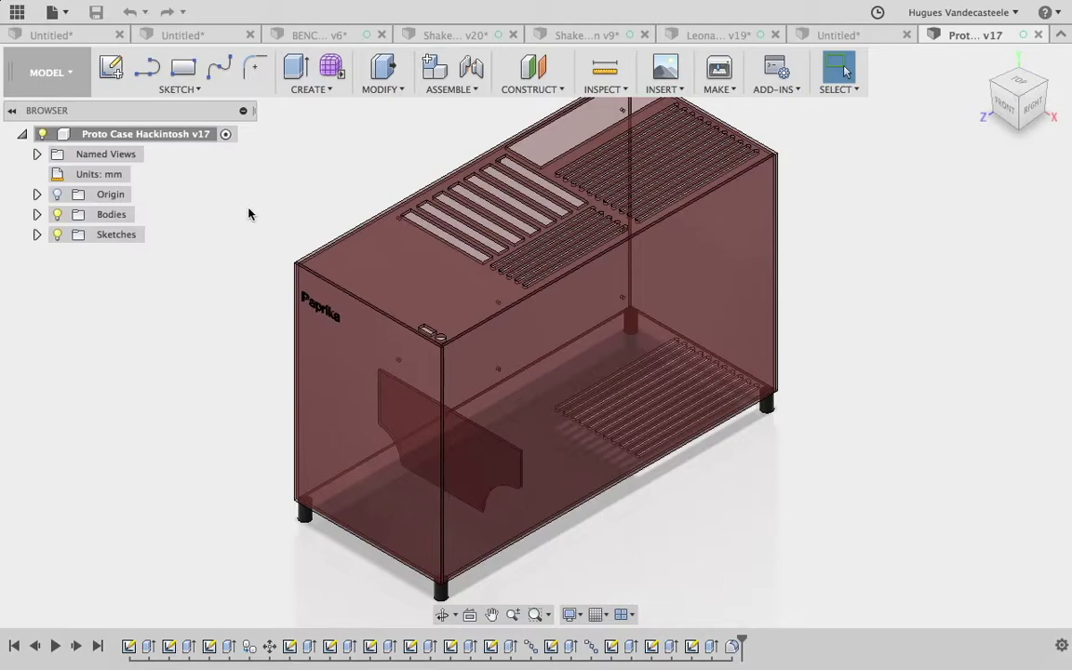
# Set the user parameter t to 6 mm and apply it to the case.
pyautogui.click(319, 91)
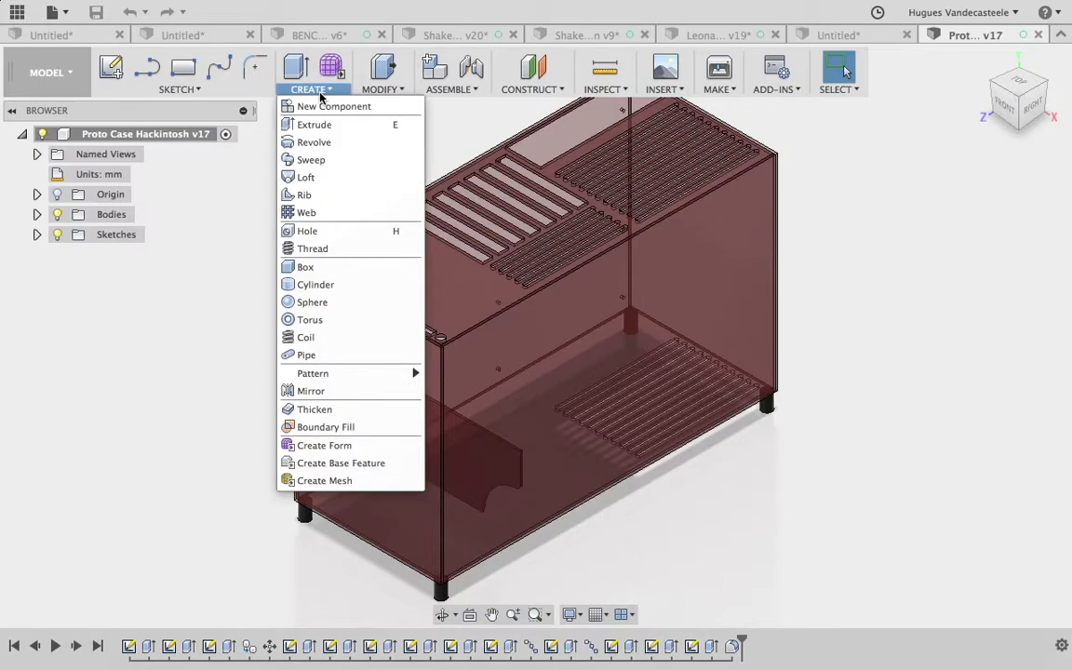
pyautogui.moveTo(383, 90)
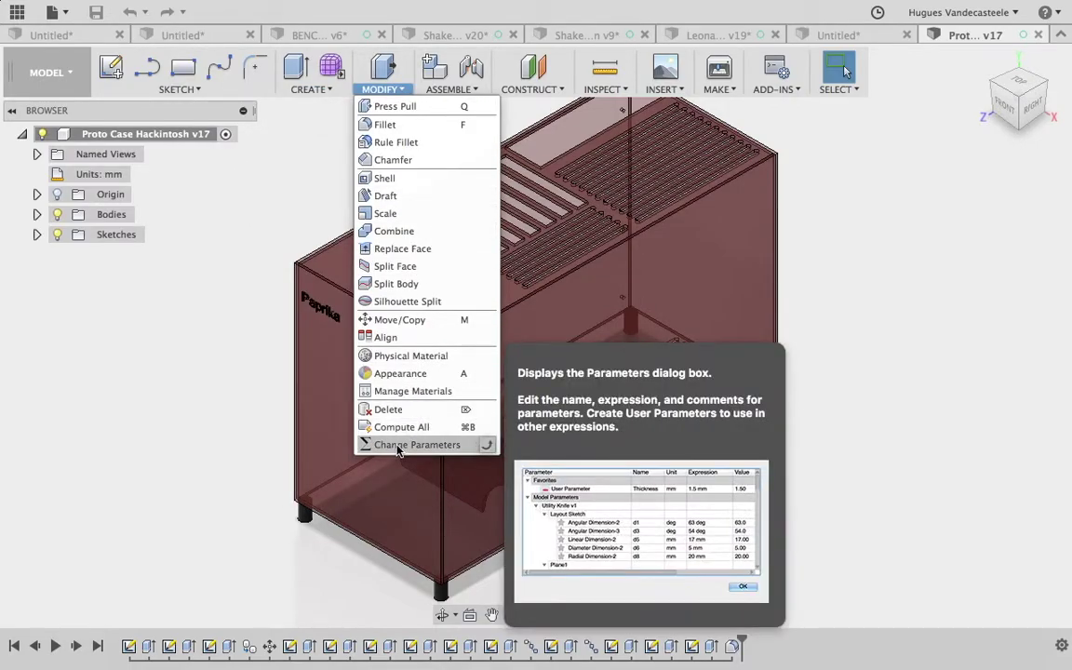
pyautogui.click(398, 445)
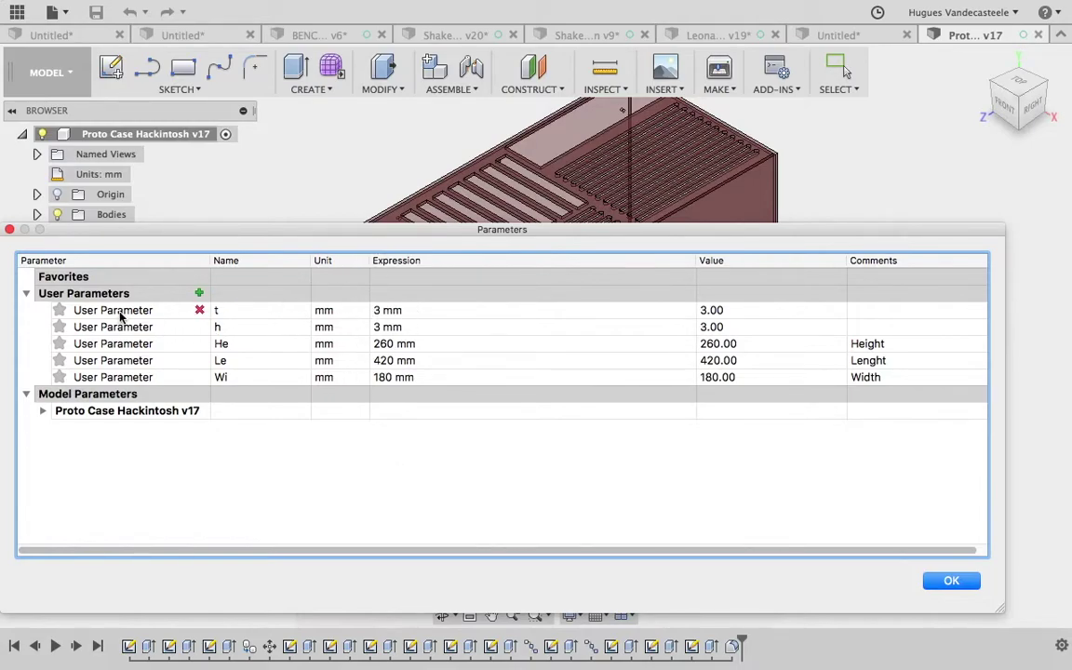
pyautogui.click(380, 315)
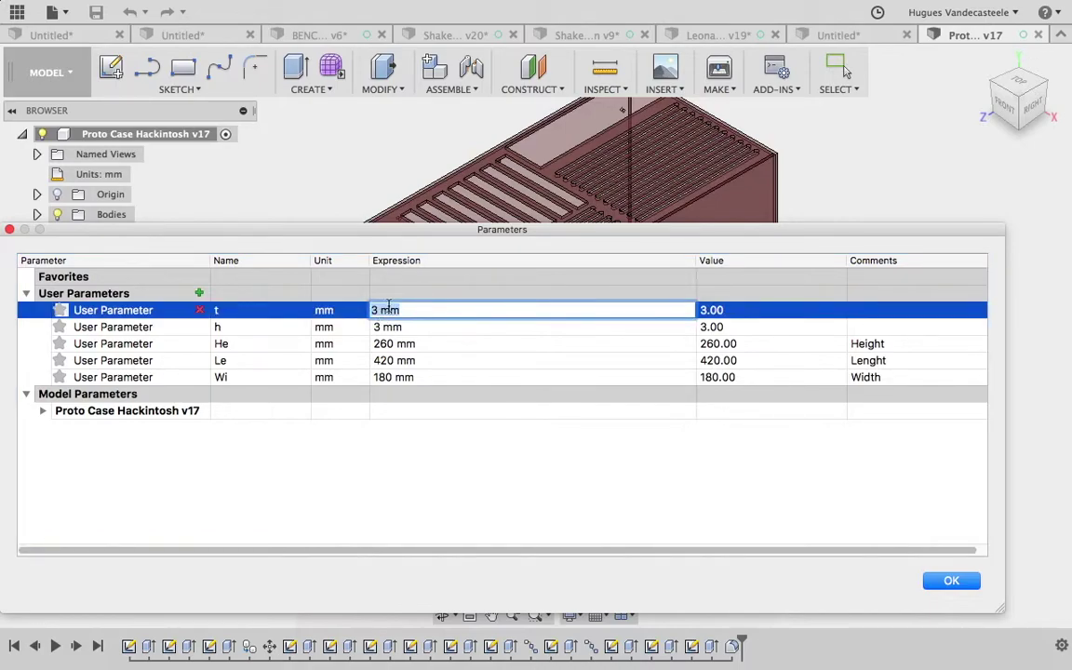
pyautogui.write('6')
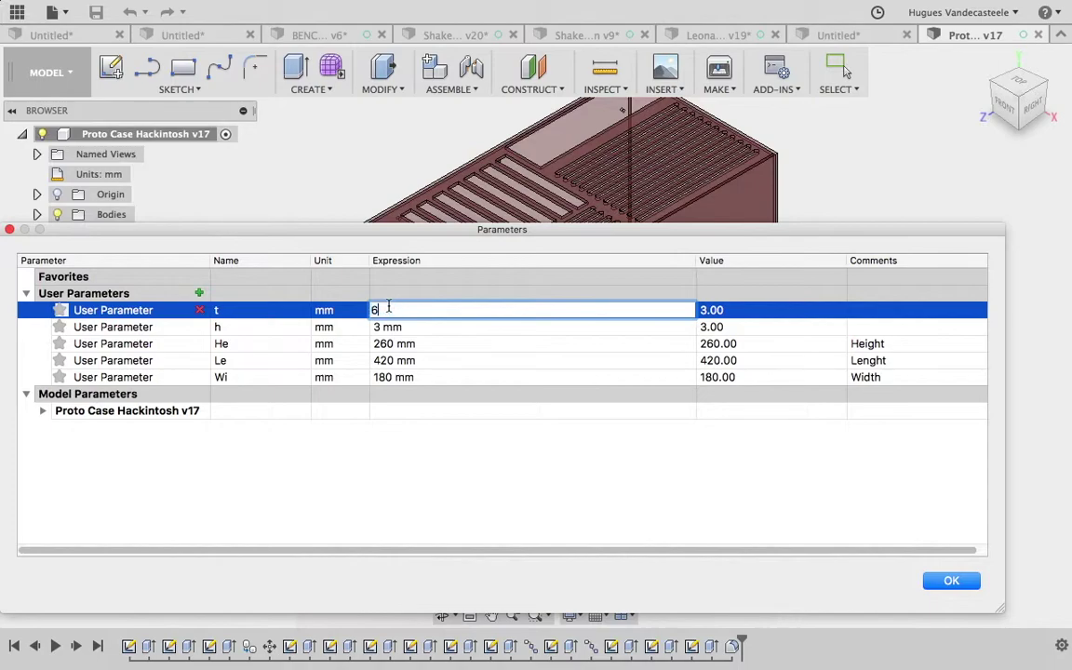
pyautogui.click(962, 588)
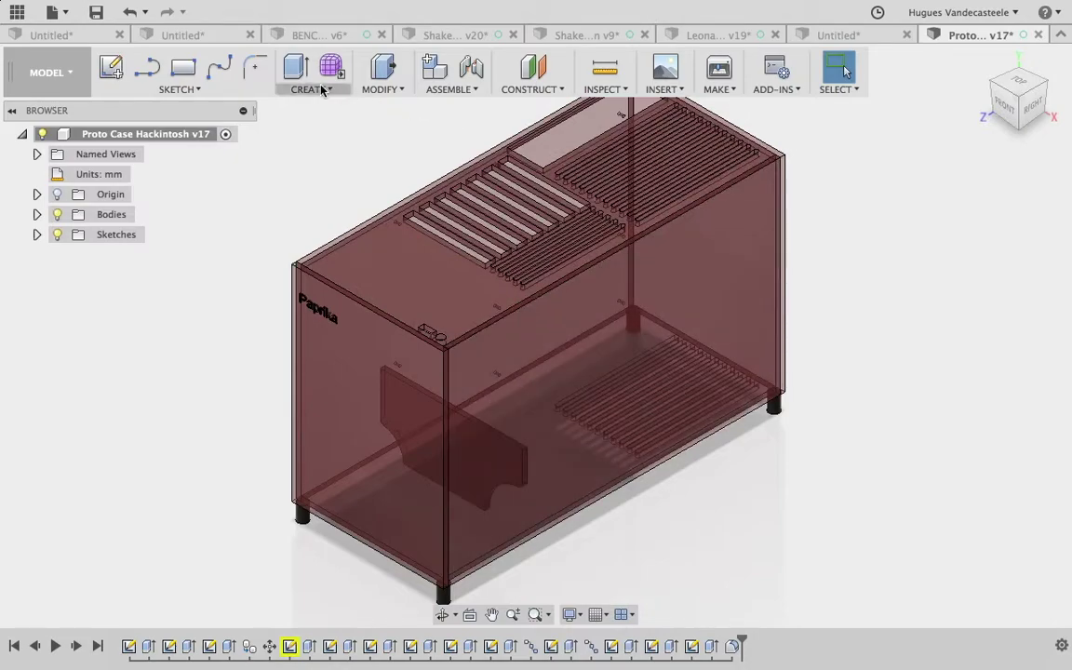
# Set the user parameter t to 3 mm and apply it to the case.
pyautogui.click(381, 89)
pyautogui.click(406, 445)
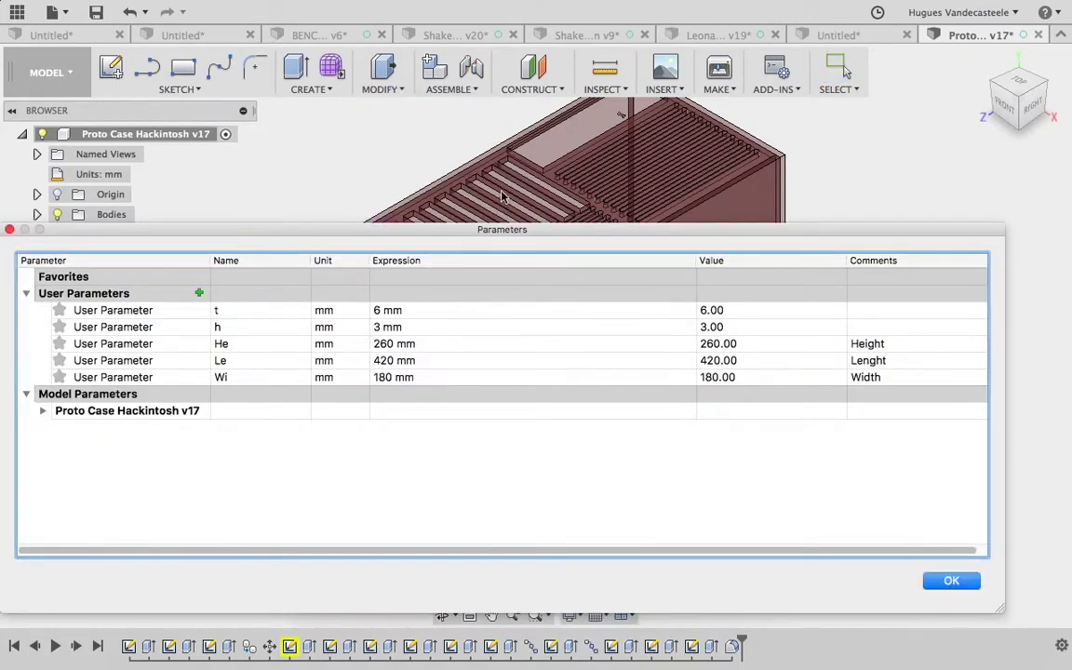
pyautogui.doubleClick(382, 309)
pyautogui.write('3')
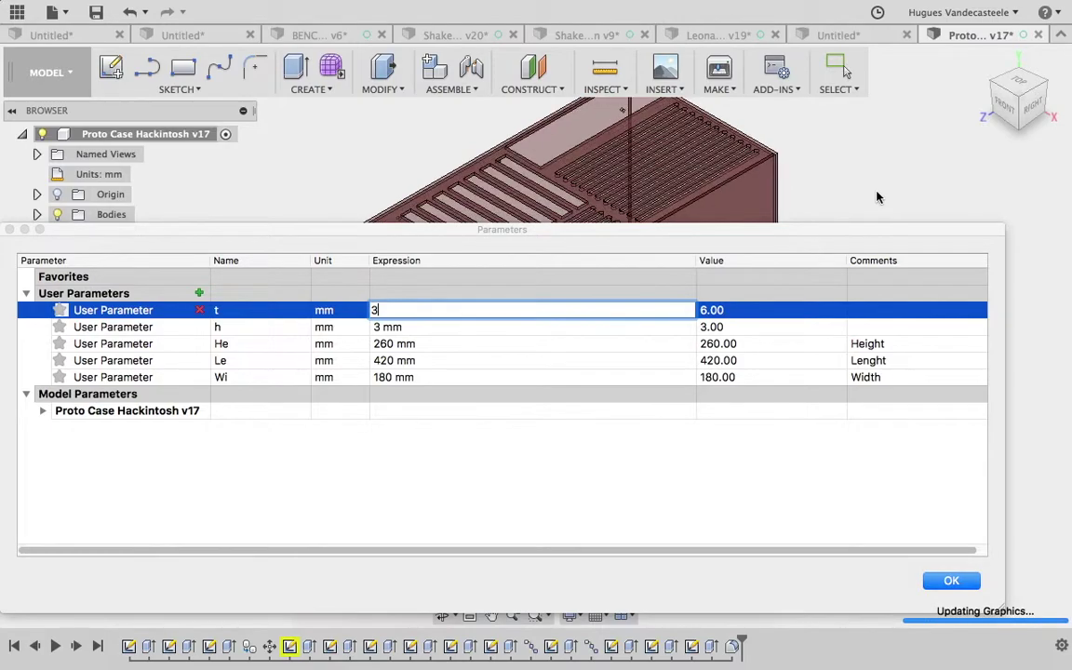
pyautogui.press('Return')
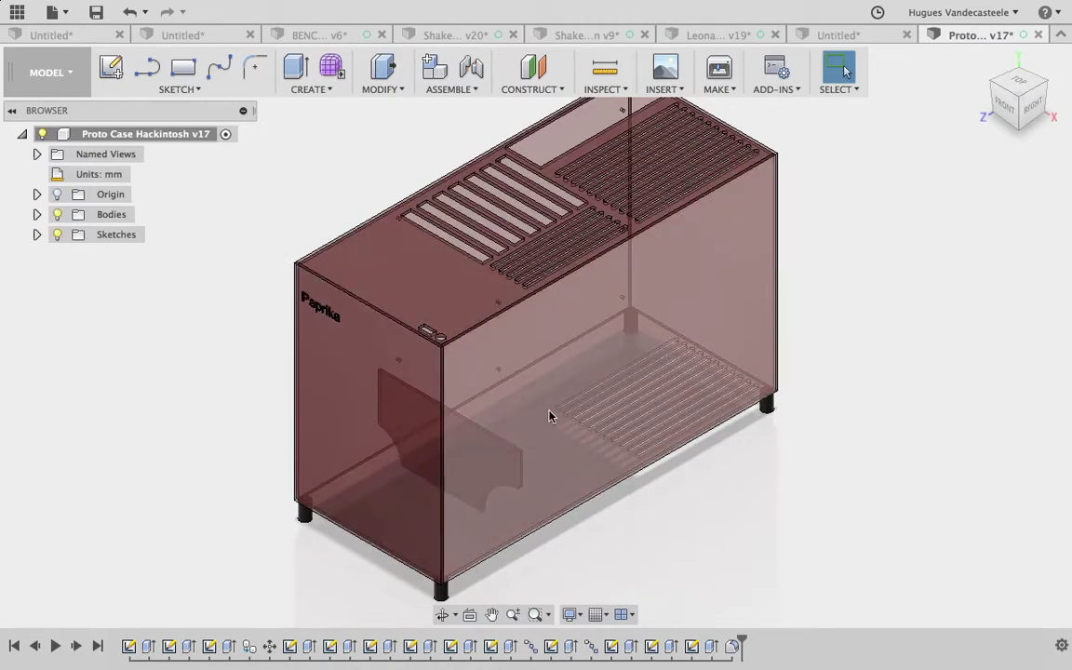
# Reopen the design's parameters and examine the form for adding a user parameter, closing it without creating one.
pyautogui.click(400, 93)
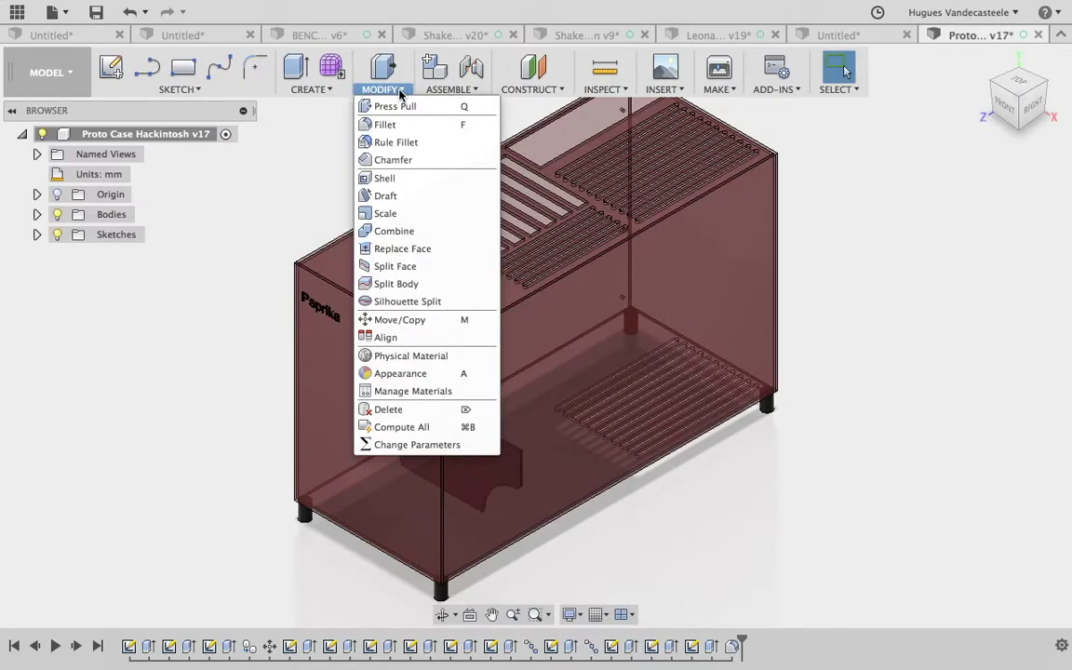
pyautogui.click(418, 443)
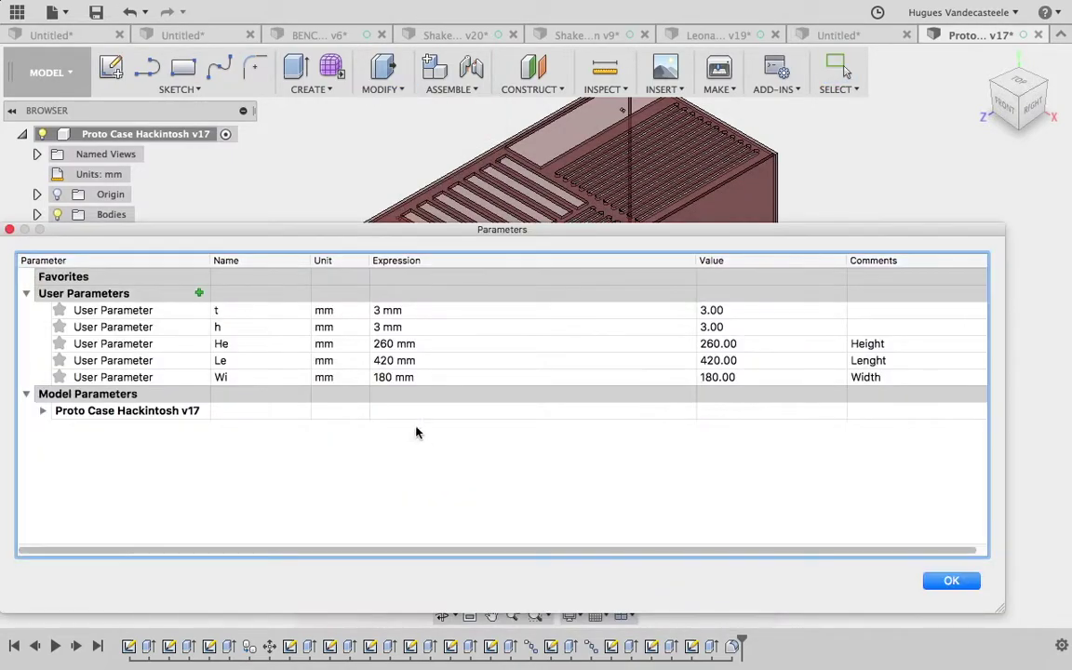
pyautogui.click(199, 294)
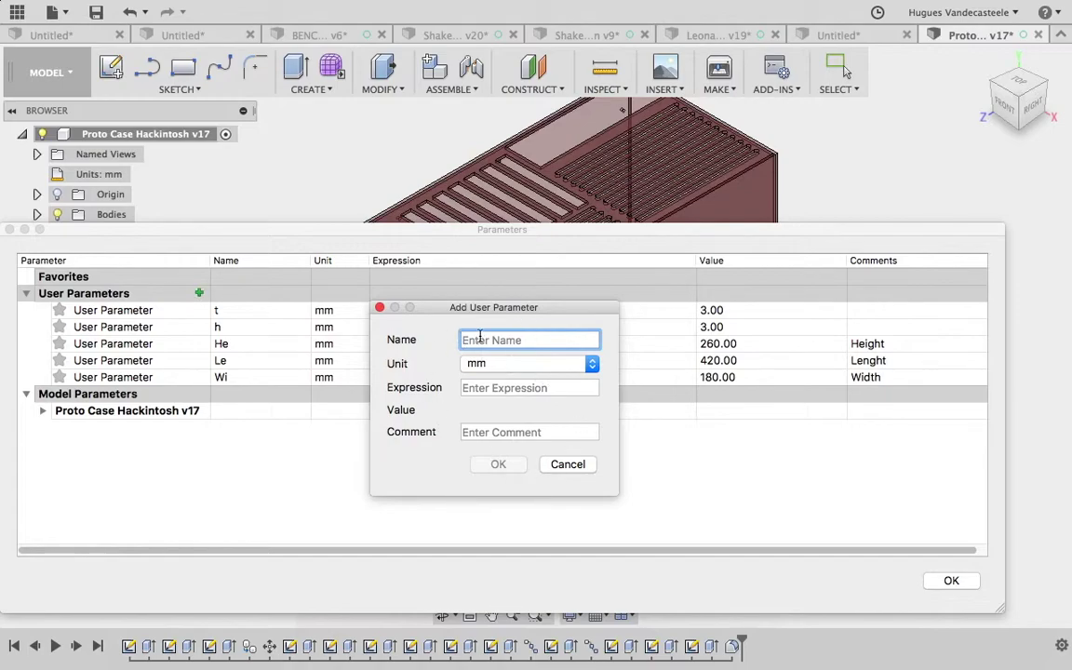
pyautogui.moveTo(419, 307); pyautogui.dragTo(618, 294)
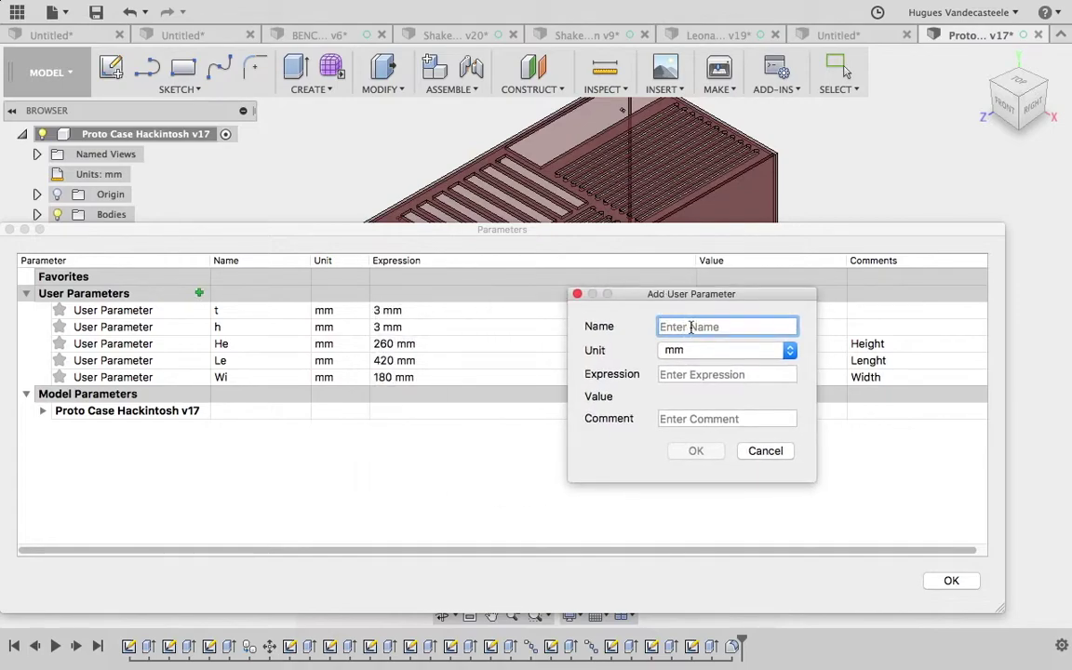
pyautogui.moveTo(694, 301); pyautogui.dragTo(782, 298)
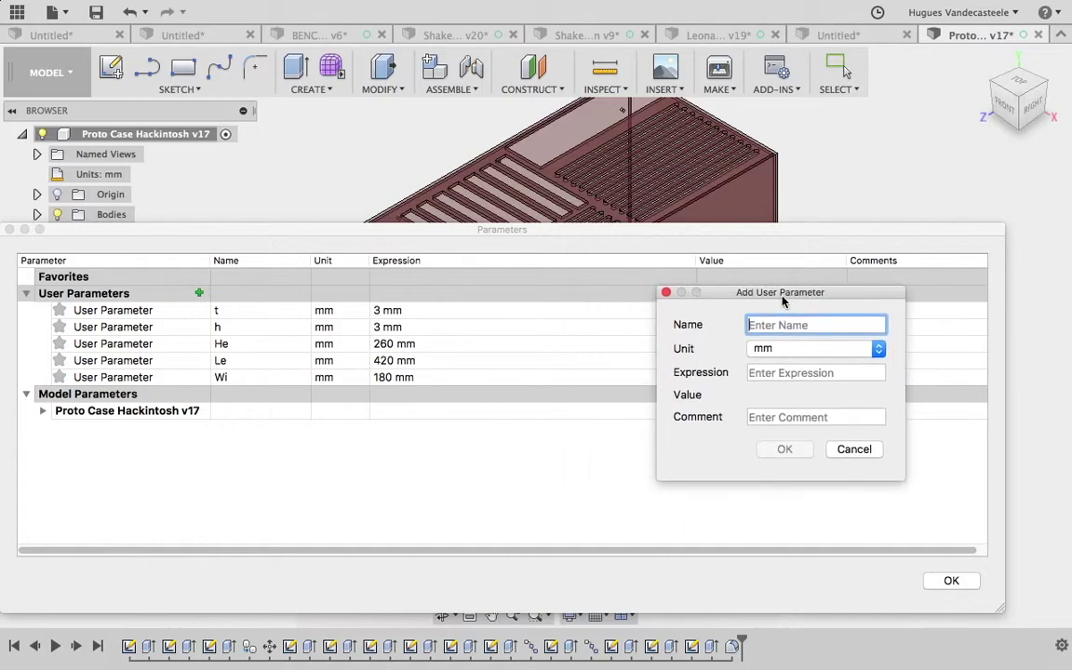
pyautogui.click(784, 373)
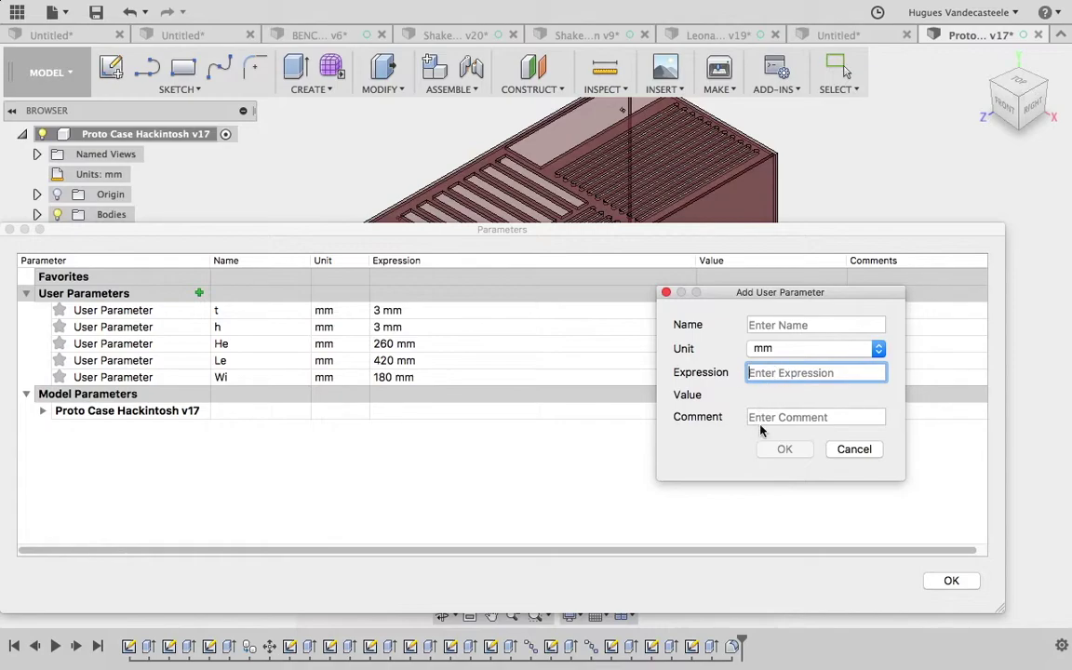
pyautogui.click(855, 449)
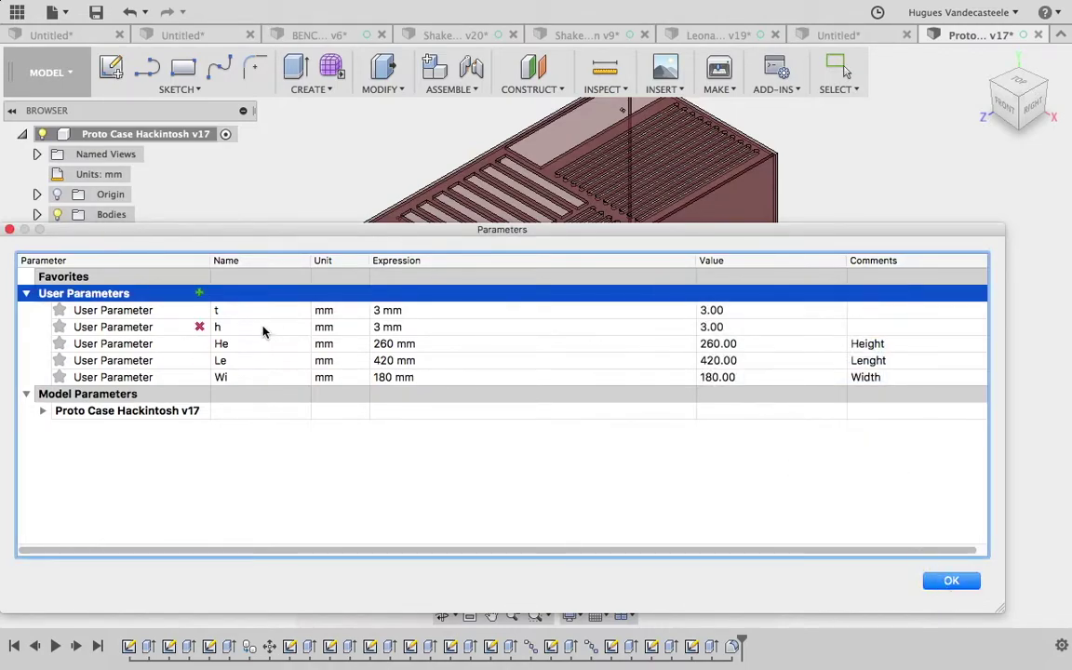
# Examine the names of the user parameters t, h, He, Le and Wi.
pyautogui.click(243, 310)
pyautogui.click(242, 326)
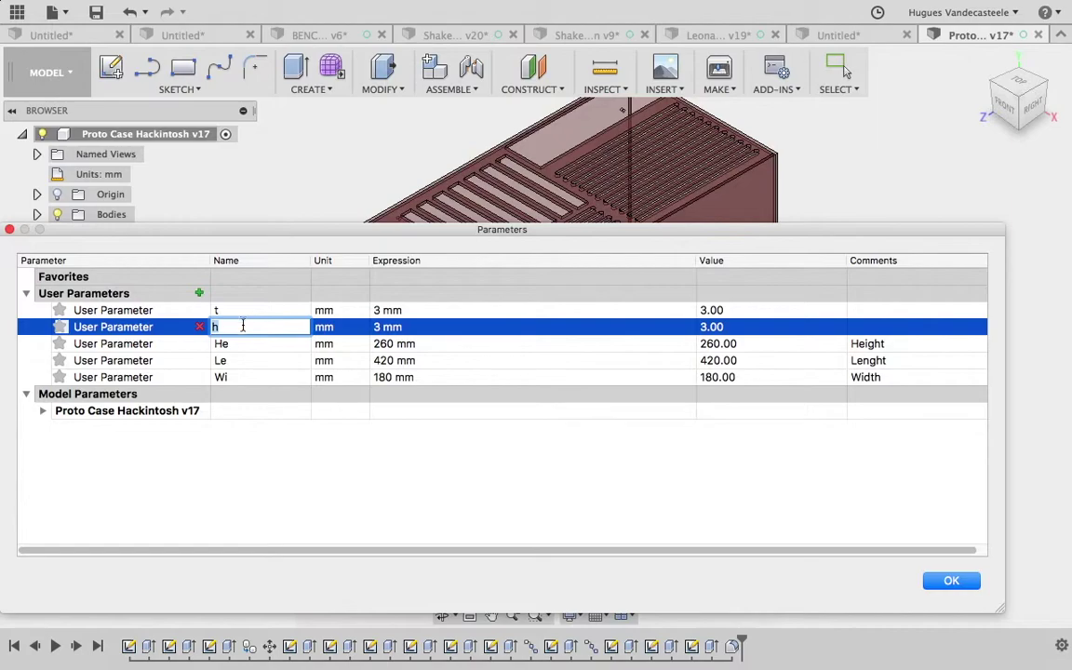
pyautogui.click(244, 343)
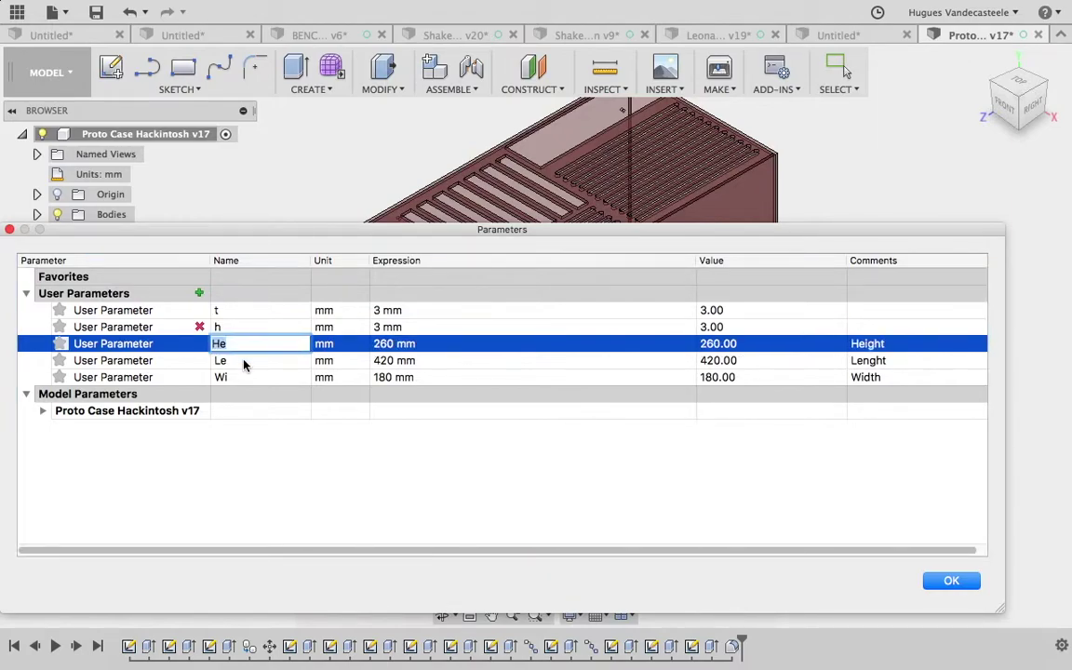
pyautogui.click(245, 377)
pyautogui.click(251, 343)
pyautogui.click(255, 326)
pyautogui.click(259, 311)
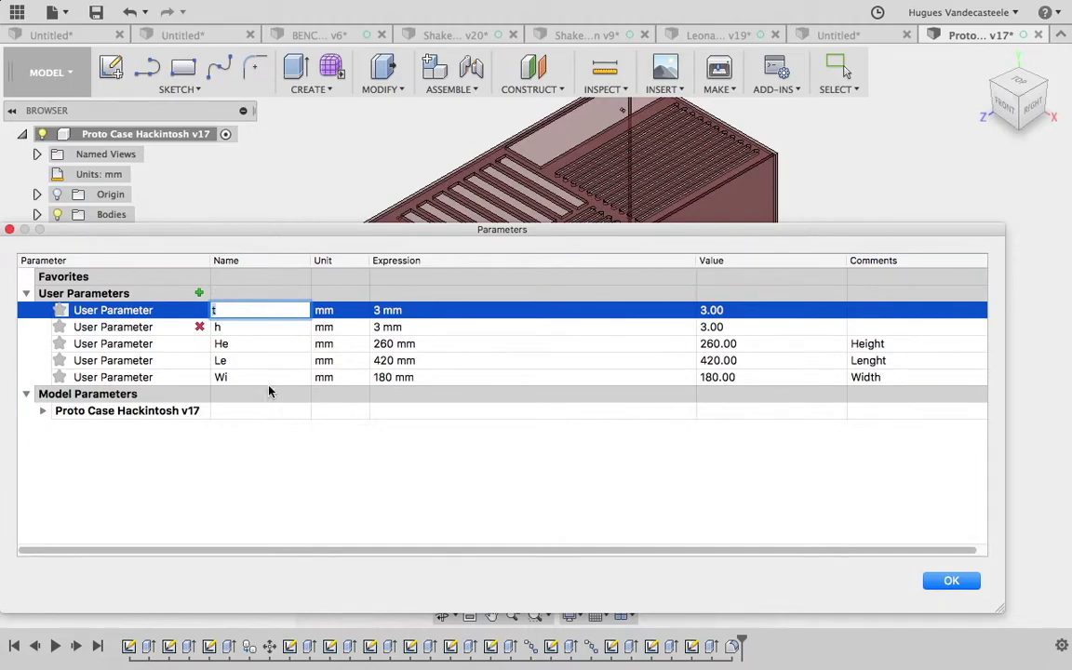
pyautogui.click(268, 327)
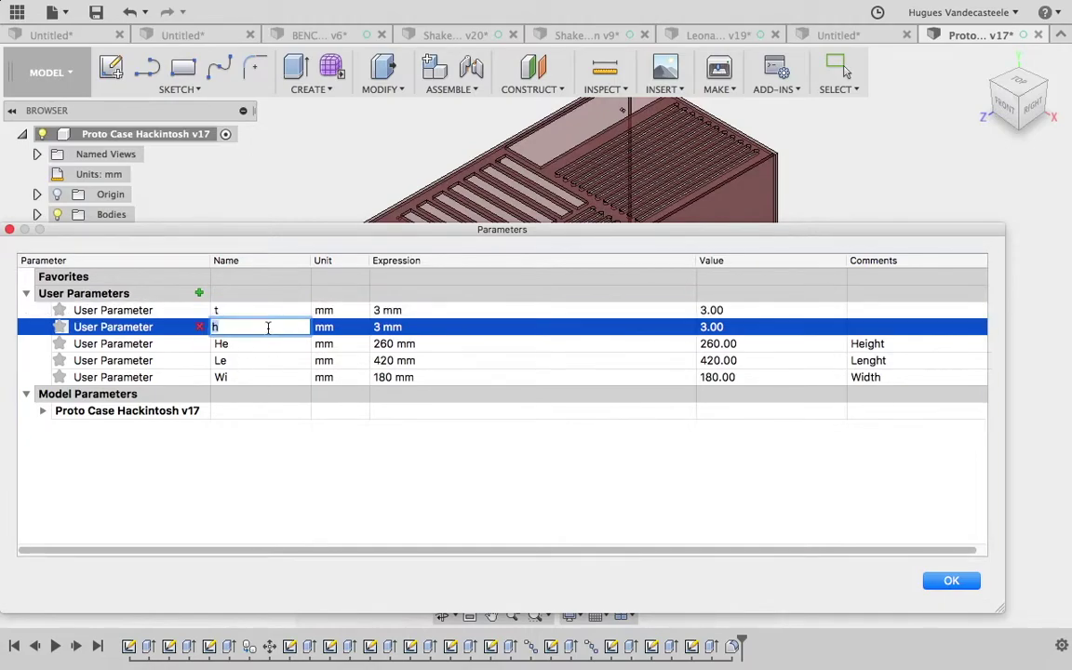
pyautogui.moveTo(466, 229); pyautogui.dragTo(476, 143)
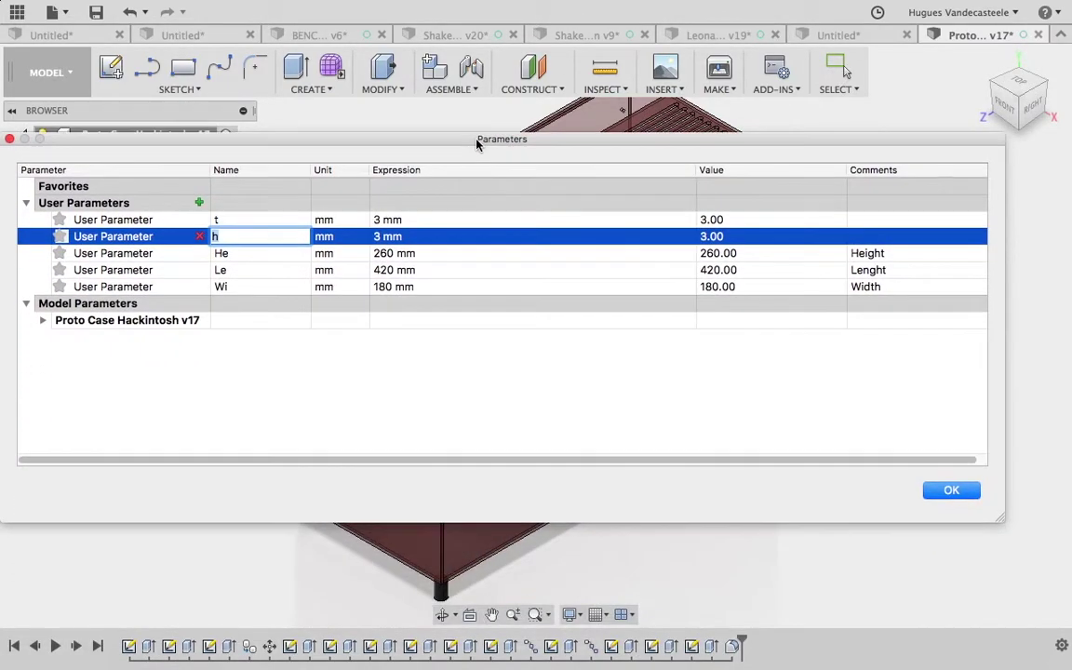
pyautogui.click(240, 253)
pyautogui.click(253, 270)
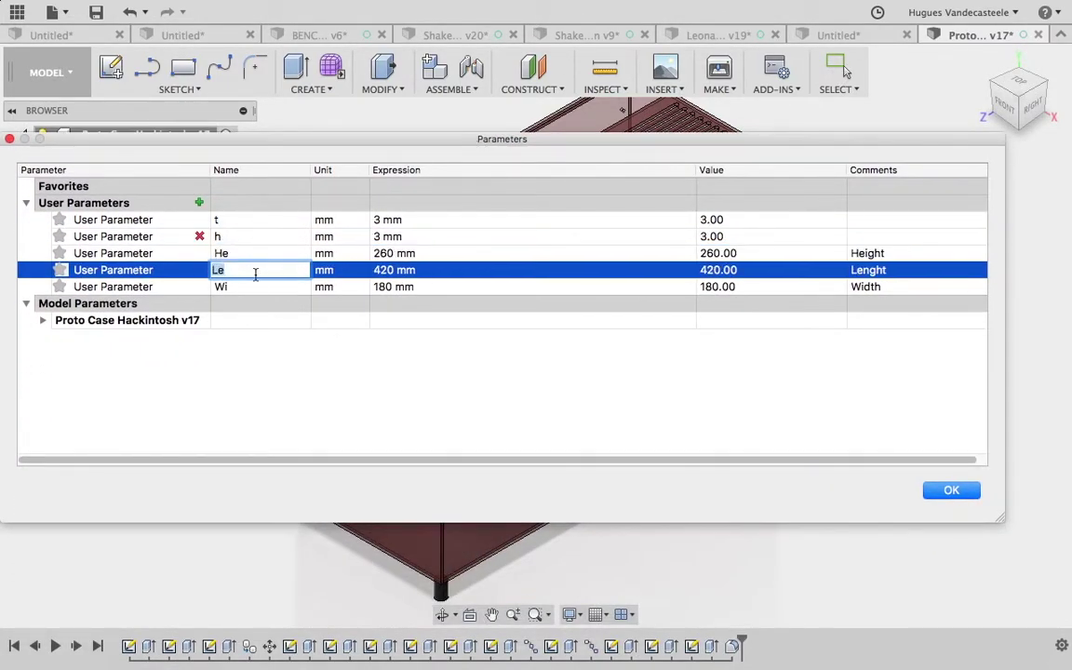
pyautogui.click(256, 286)
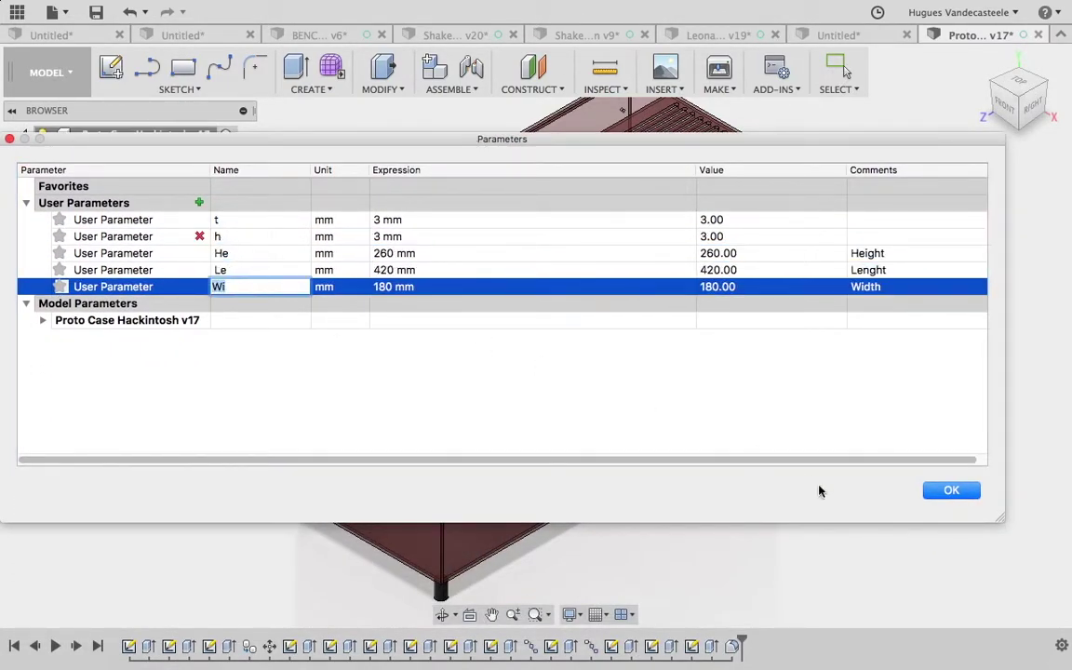
pyautogui.click(253, 253)
pyautogui.click(266, 269)
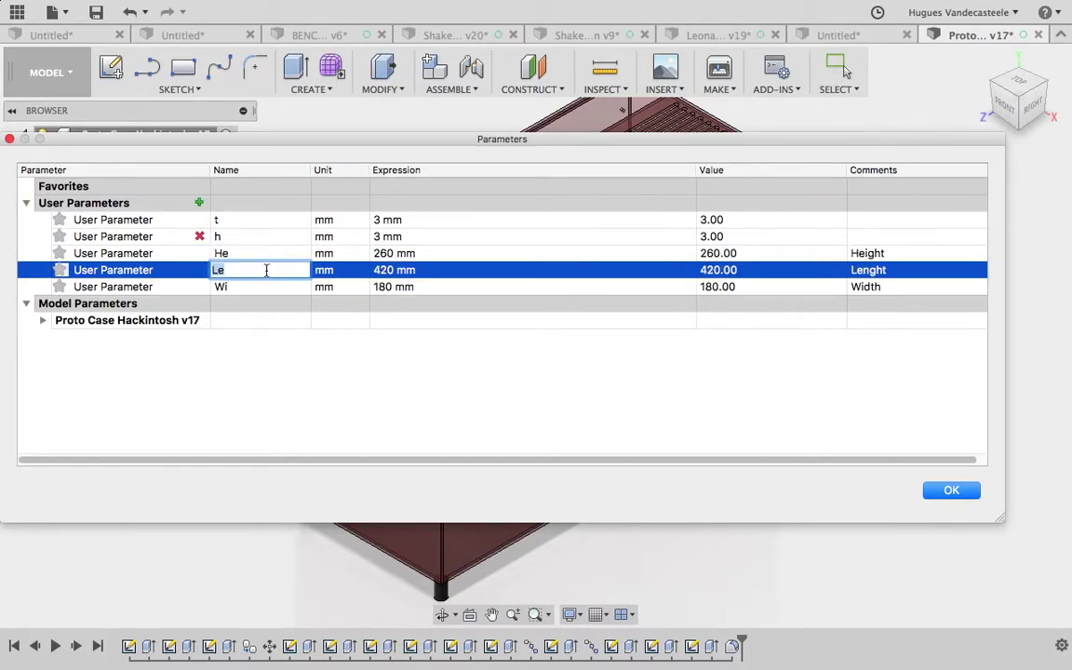
pyautogui.click(269, 287)
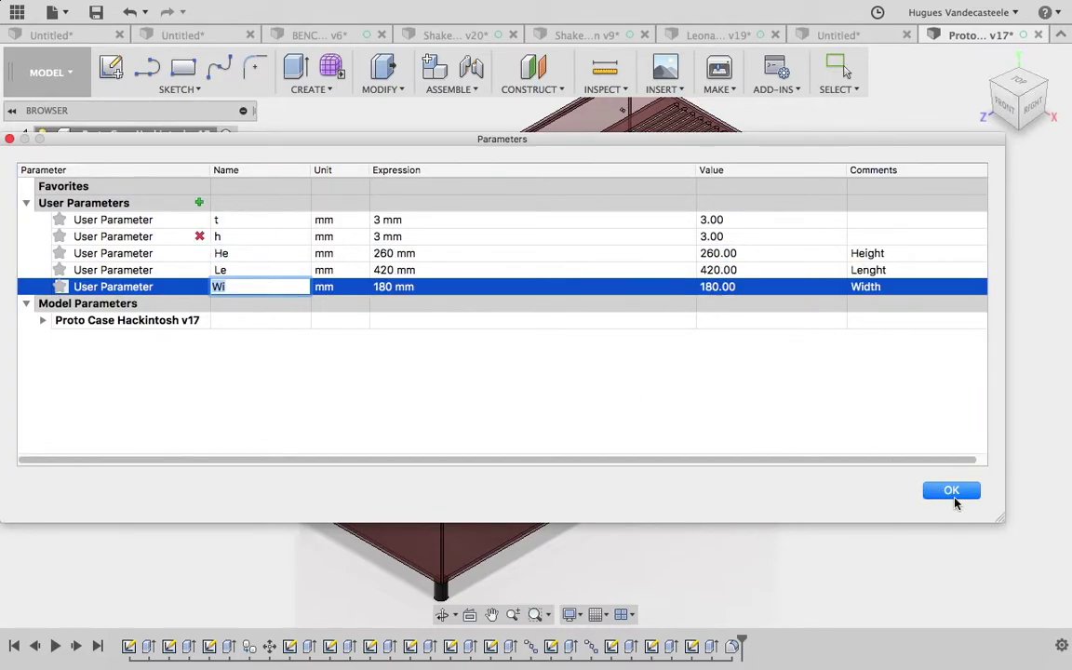
# Examine the comments of the He, Le and Wi parameters and close the parameter list.
pyautogui.click(867, 253)
pyautogui.click(870, 270)
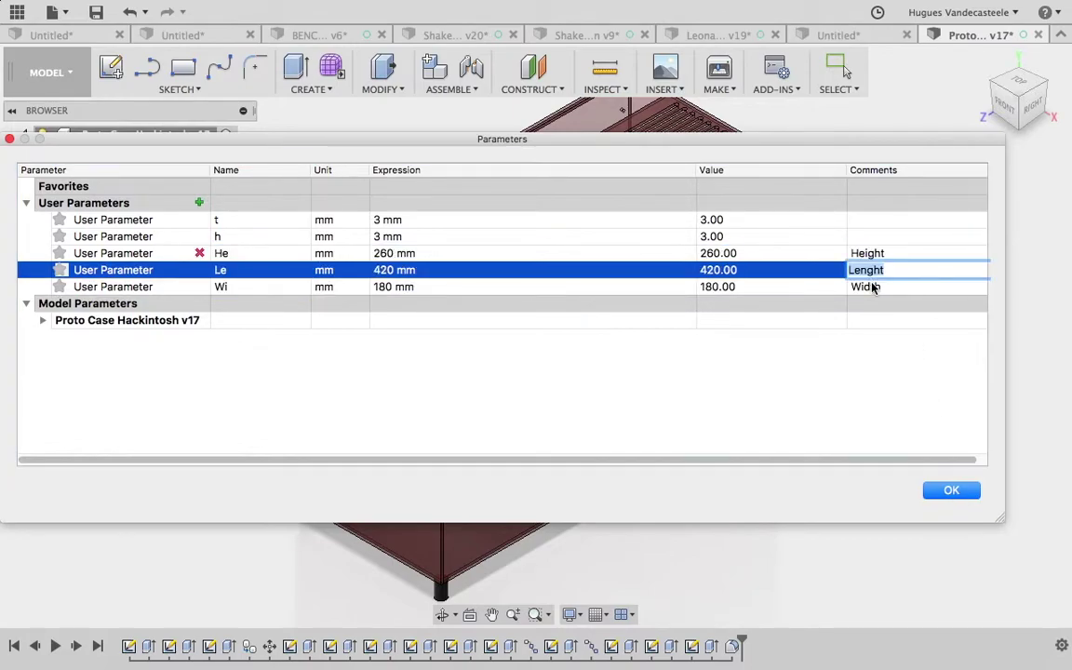
pyautogui.click(871, 287)
pyautogui.click(950, 491)
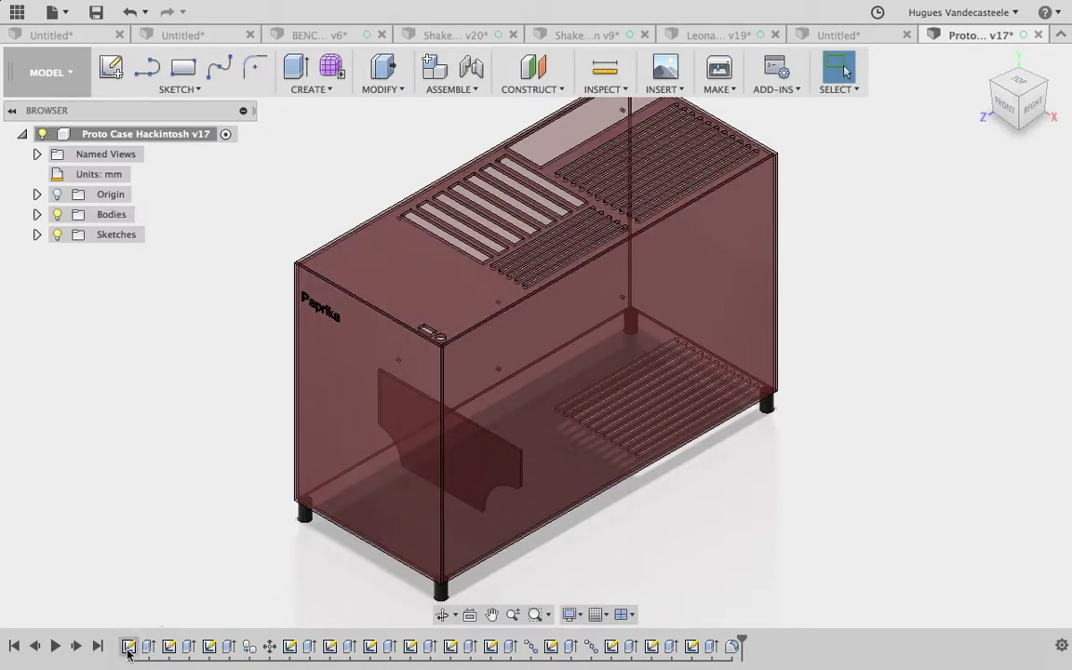
# Roll the design history back to its beginning and play it back, stopping after the first few features.
pyautogui.moveTo(734, 646); pyautogui.dragTo(51, 652)
pyautogui.click(55, 646)
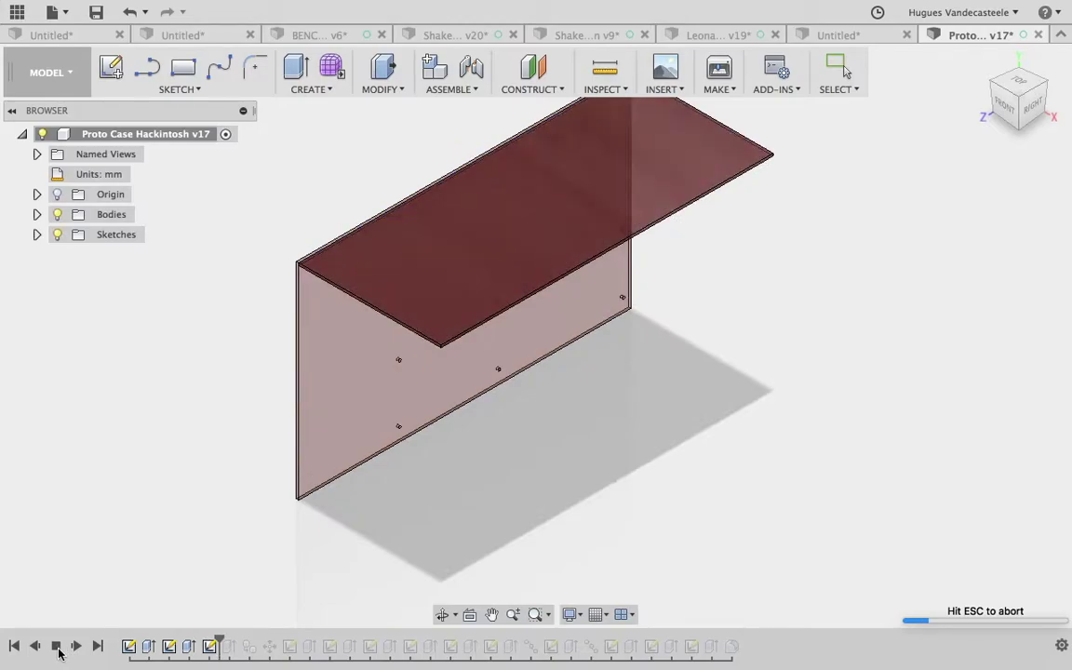
pyautogui.click(56, 648)
# Roll the design history back to just after the first sketch and make Sketch1 visible.
pyautogui.moveTo(119, 637); pyautogui.dragTo(138, 641)
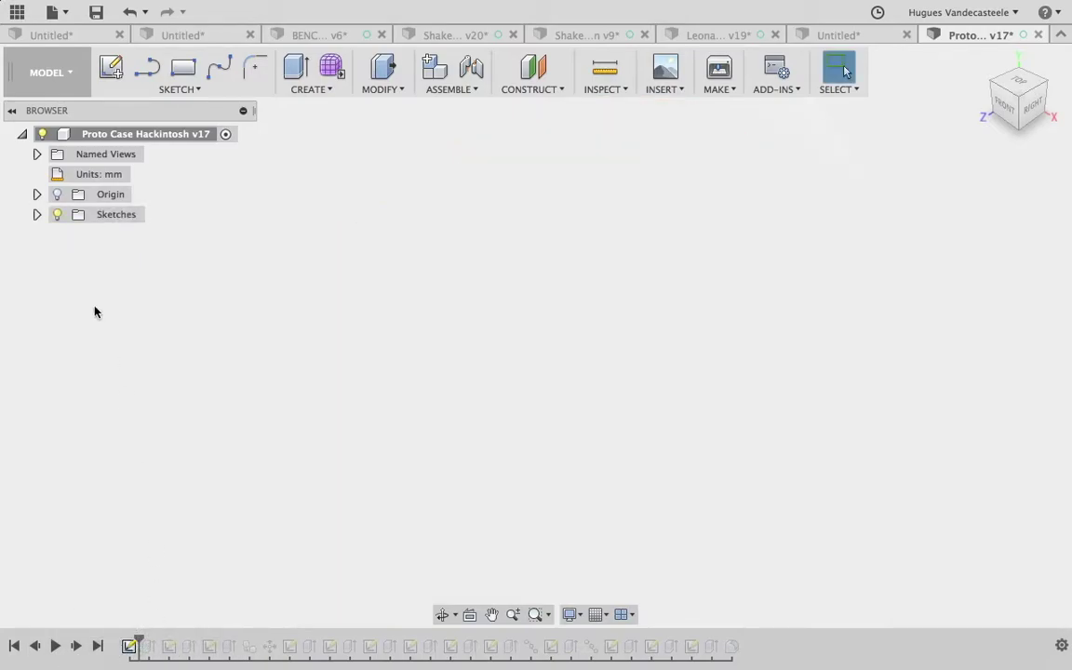
pyautogui.click(36, 214)
pyautogui.click(70, 234)
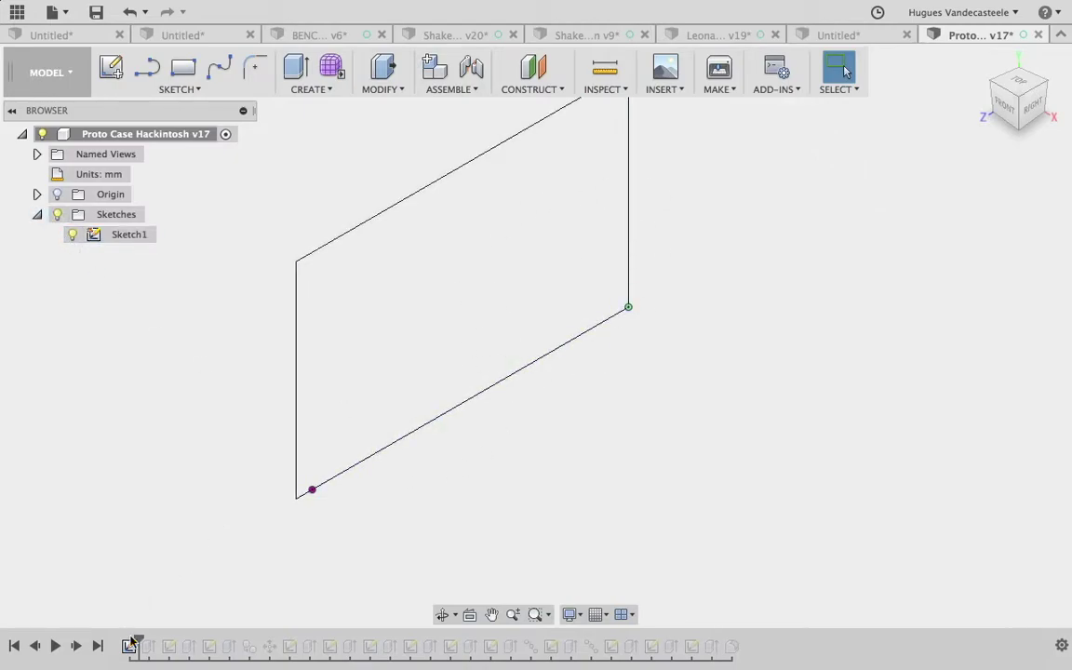
# Advance the design history past the first extrusion, and on past the second sketch and its extrusion, to review the panel.
pyautogui.moveTo(137, 641); pyautogui.dragTo(154, 642)
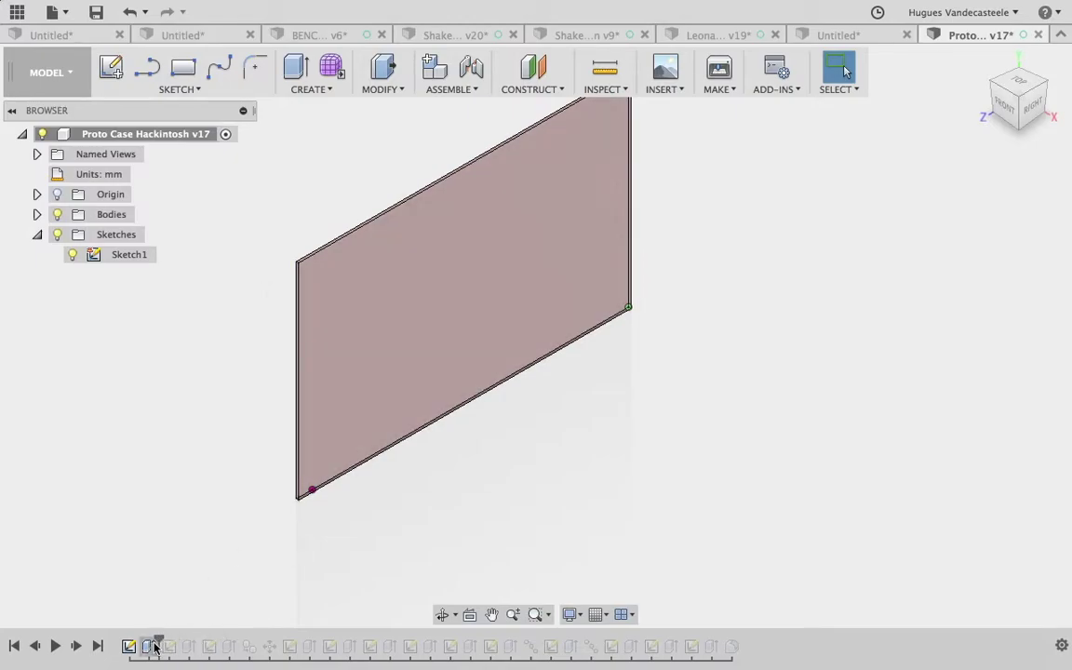
pyautogui.moveTo(156, 641); pyautogui.dragTo(196, 642)
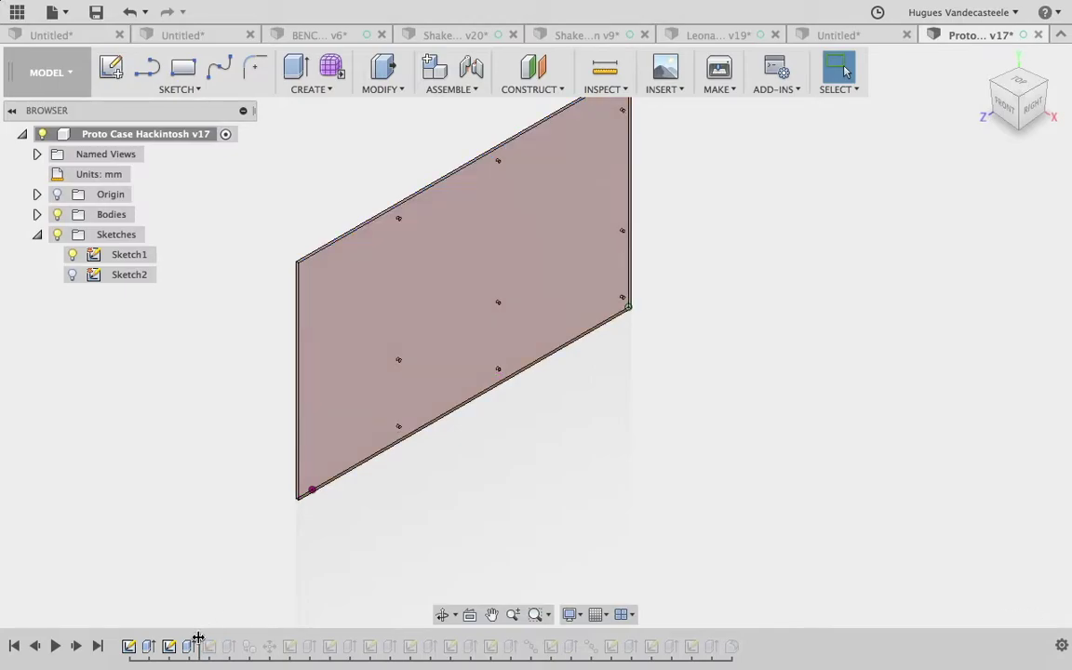
# Advance the design history through Sketch3 and its extrusion, making Sketch2 and Sketch3 visible along the way.
pyautogui.moveTo(199, 640); pyautogui.dragTo(221, 639)
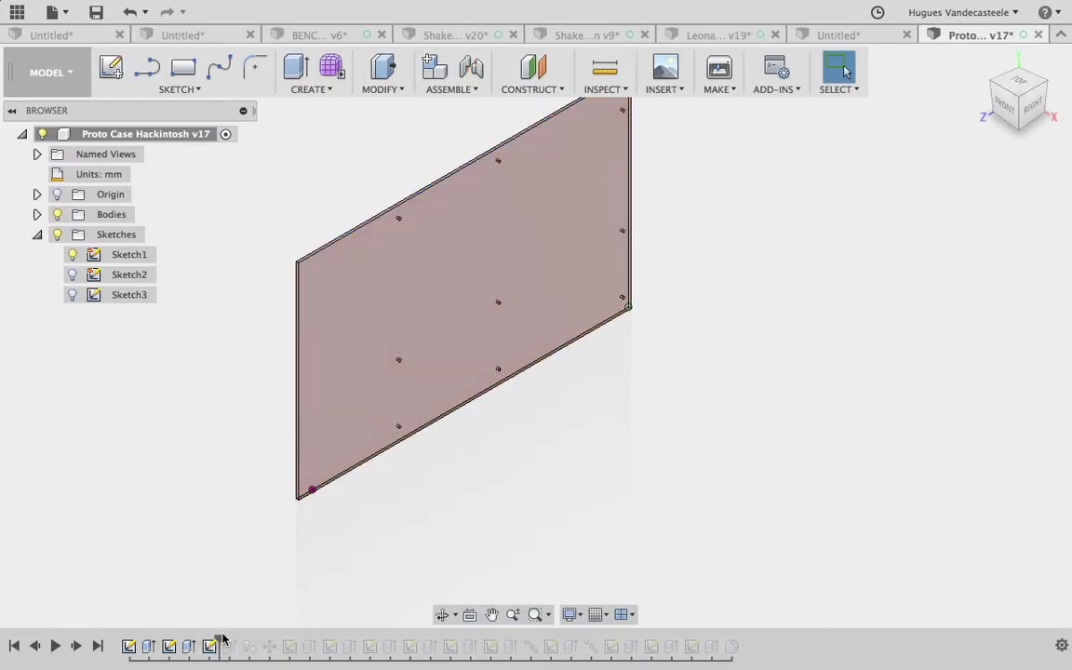
pyautogui.click(71, 276)
pyautogui.click(73, 296)
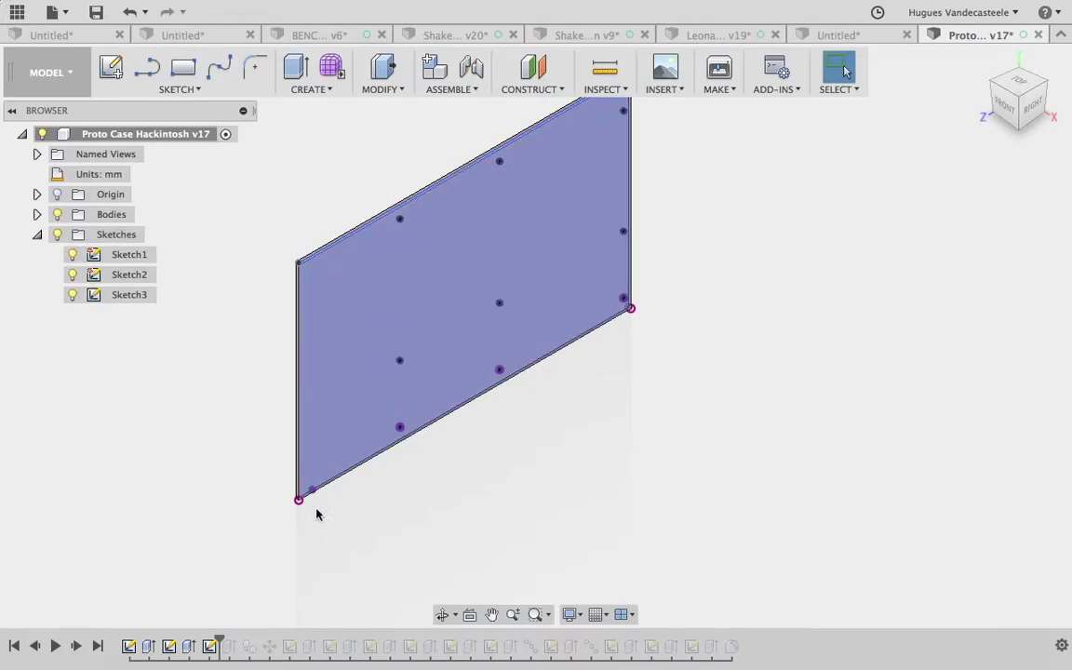
pyautogui.moveTo(218, 636); pyautogui.dragTo(238, 640)
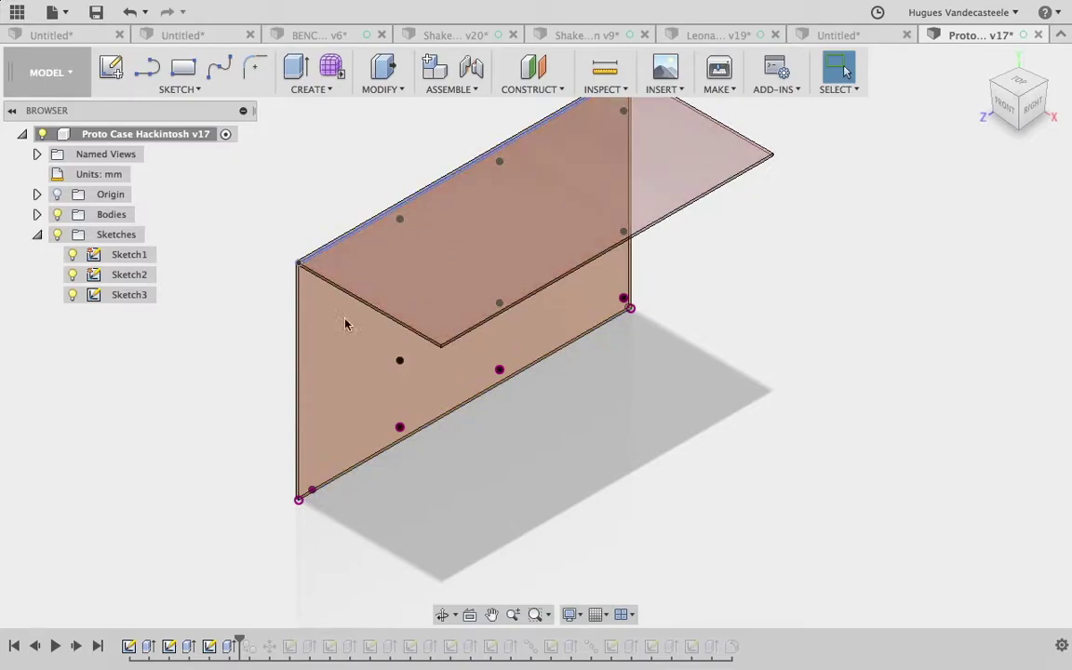
# Advance the design history past the top panel's copy and move, and on through Sketch5, Sketch6, Sketch7 and their panel extrusions.
pyautogui.moveTo(240, 639); pyautogui.dragTo(257, 640)
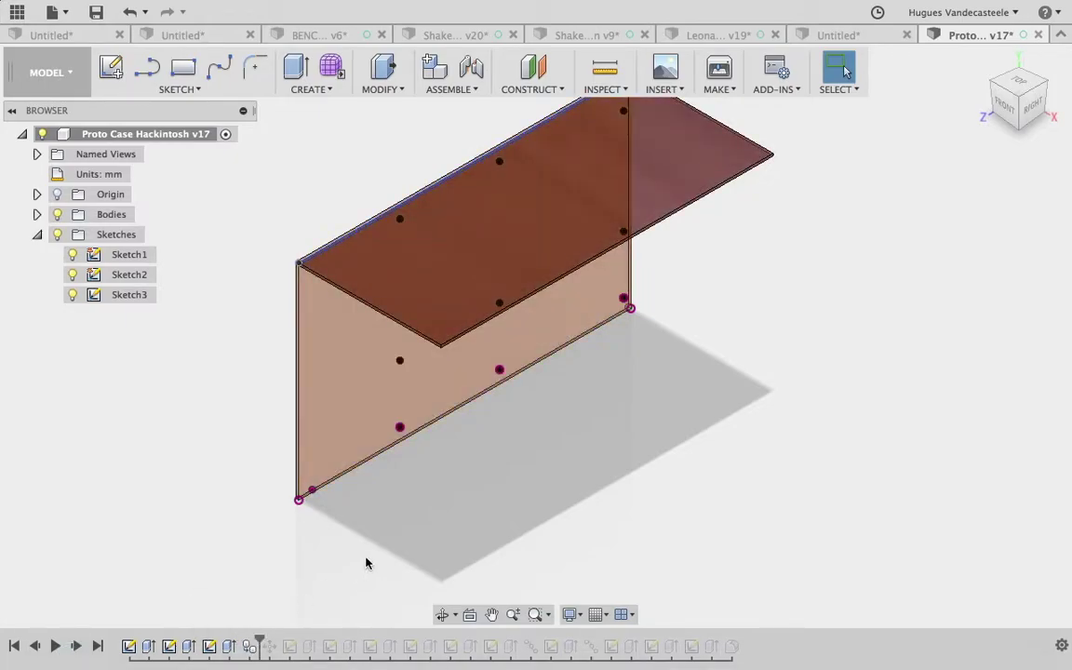
pyautogui.moveTo(260, 640); pyautogui.dragTo(275, 642)
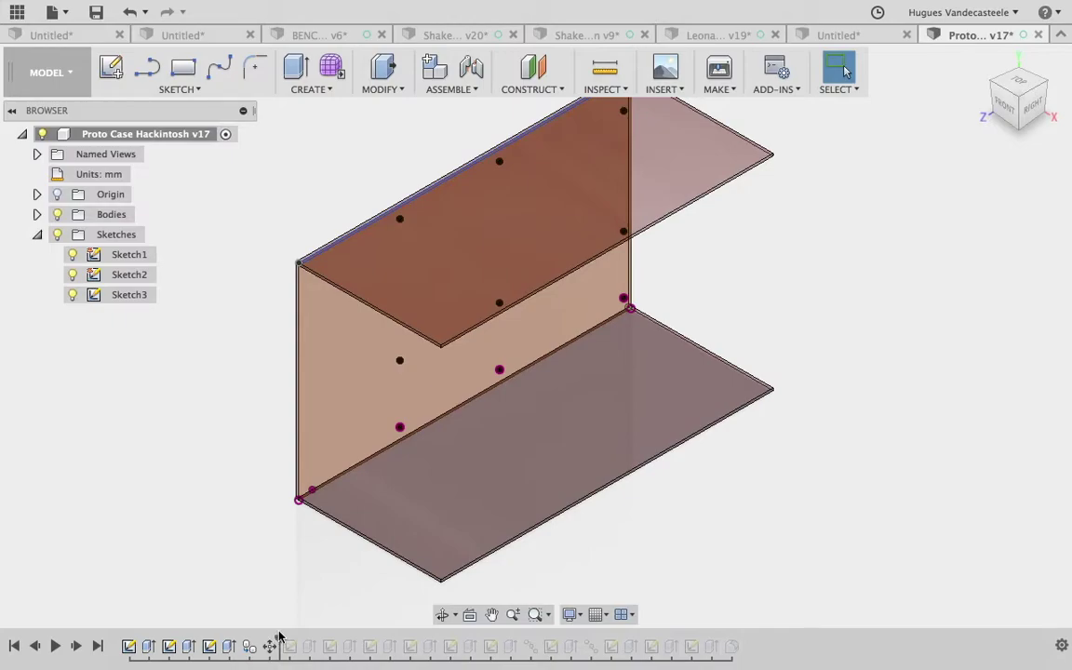
pyautogui.moveTo(276, 641); pyautogui.dragTo(299, 641)
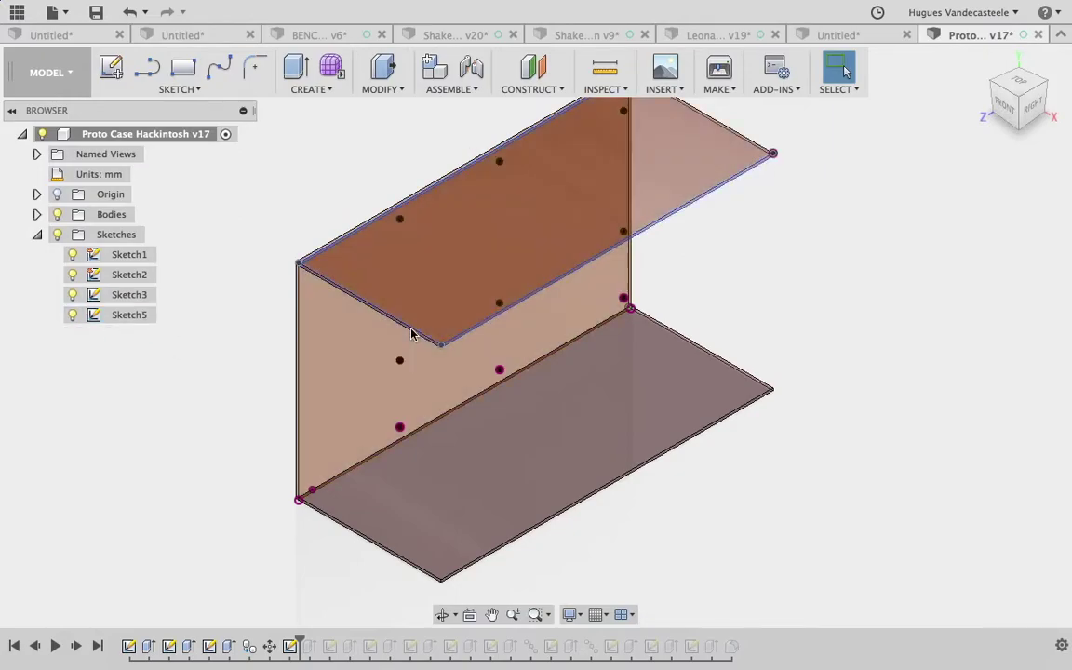
pyautogui.moveTo(298, 637); pyautogui.dragTo(340, 642)
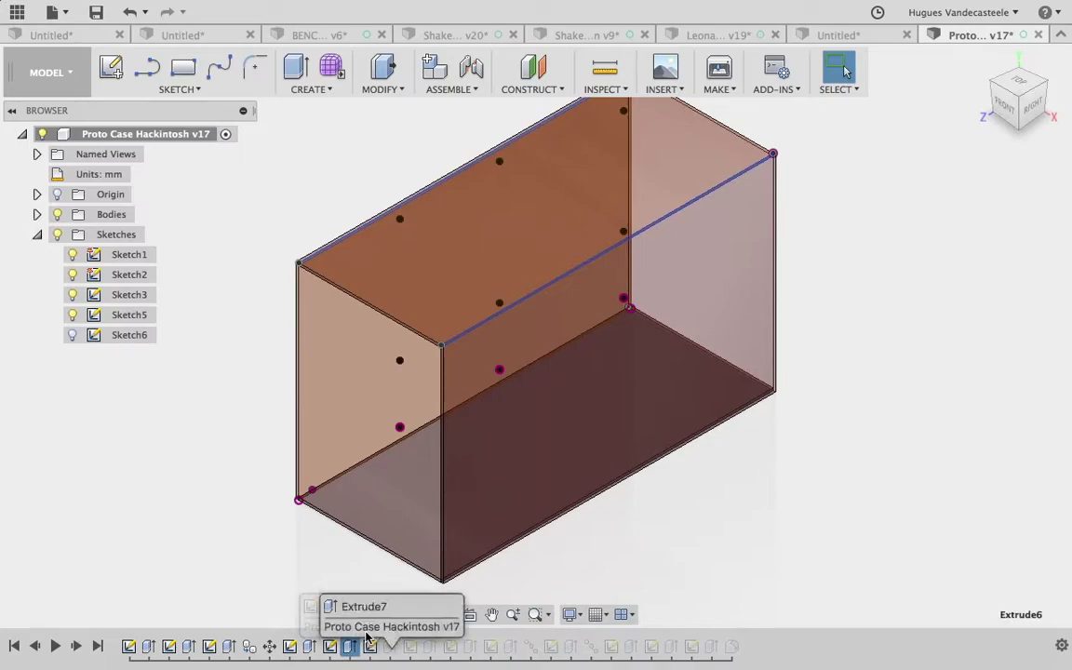
pyautogui.moveTo(389, 641)
pyautogui.mouseDown()
pyautogui.moveTo(514, 641)
pyautogui.moveTo(392, 644)
pyautogui.mouseUp()
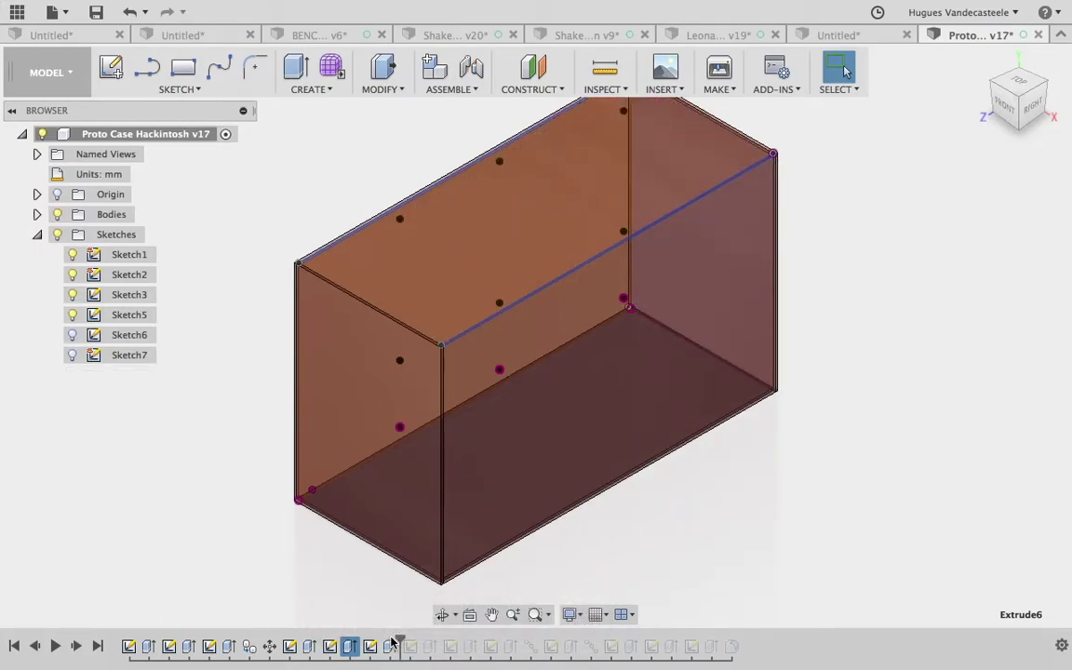
# Advance the design history past Sketch8 and its extrusion, and examine the Paprika lettering on the front panel up close.
pyautogui.moveTo(402, 637); pyautogui.dragTo(420, 638)
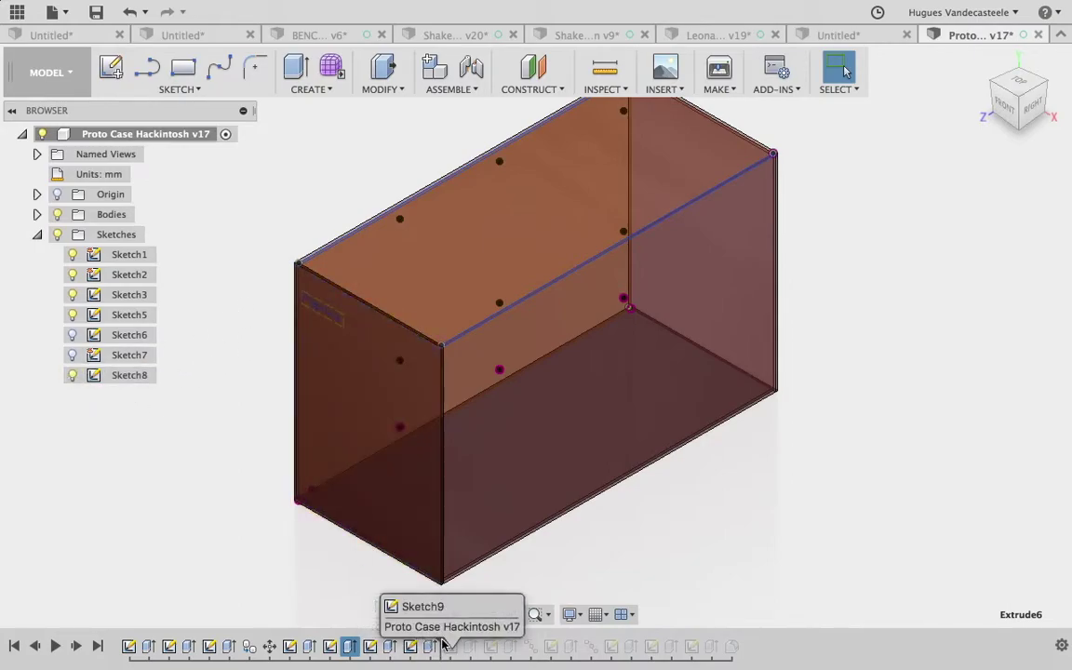
pyautogui.moveTo(421, 642); pyautogui.dragTo(443, 645)
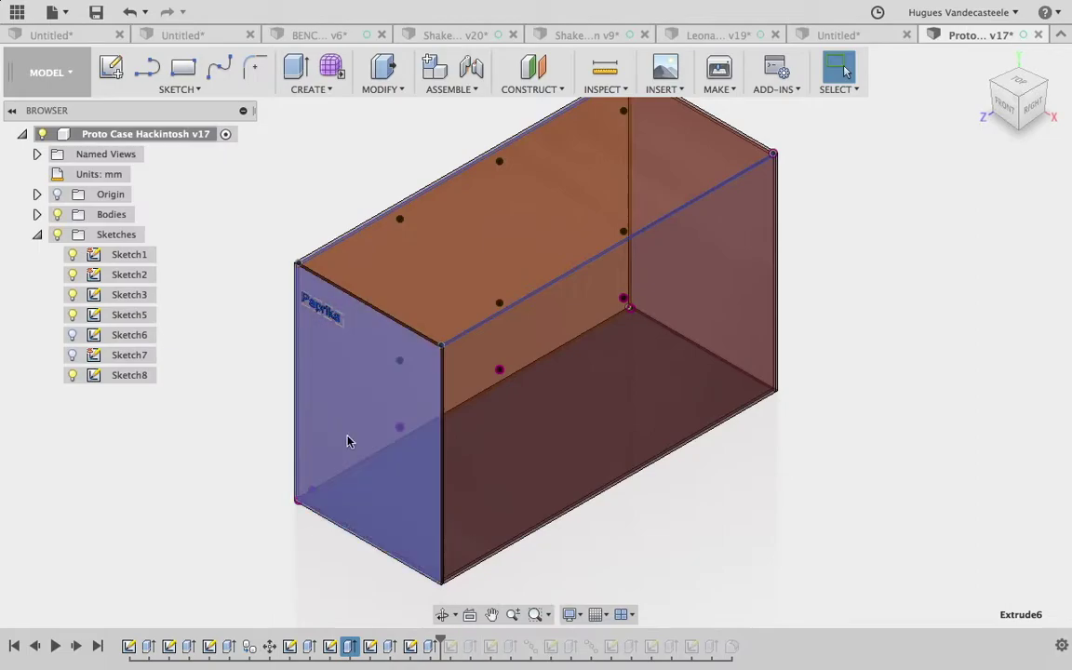
pyautogui.scroll(8, 321, 322)
pyautogui.scroll(-5, 280, 290)
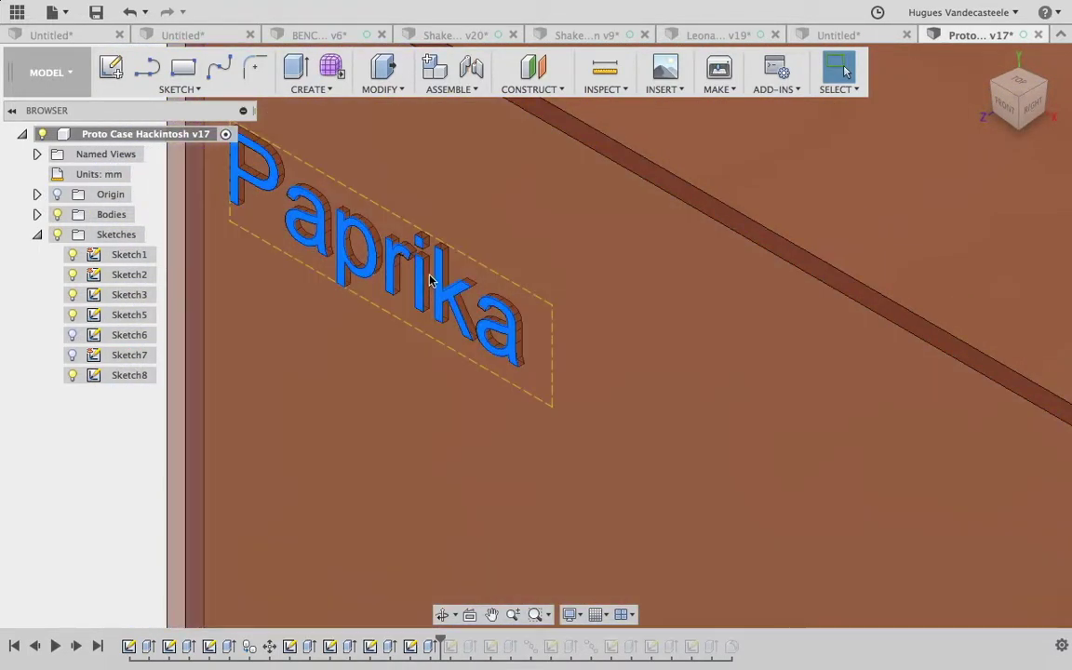
pyautogui.scroll(2, 554, 407)
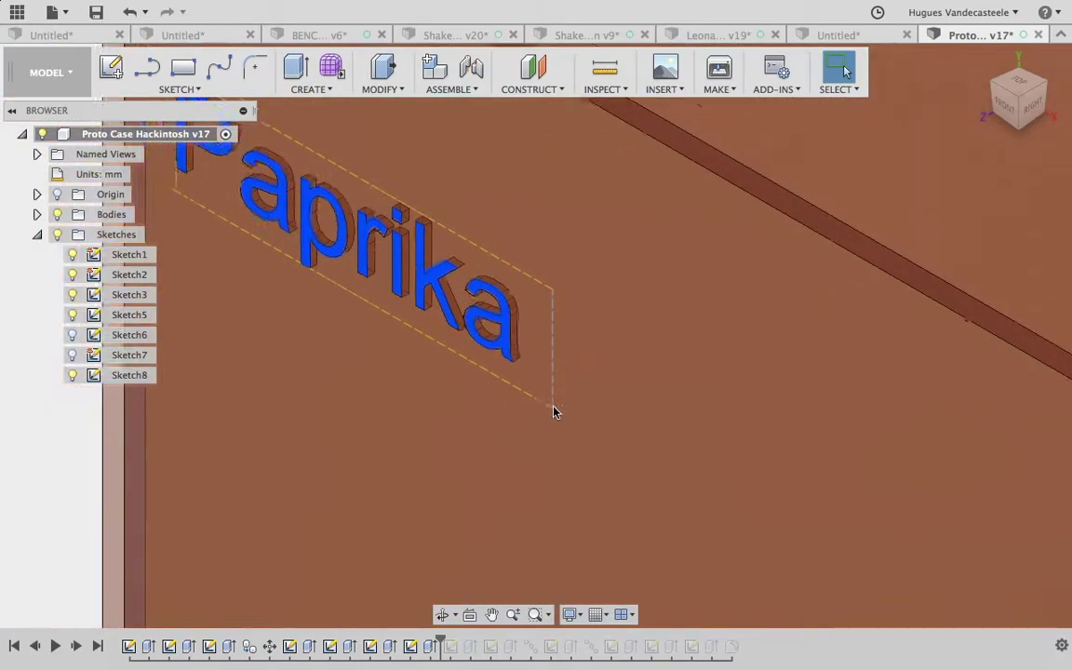
pyautogui.scroll(-4, 558, 419)
pyautogui.scroll(-5, 565, 444)
# Advance the design history to just after Sketch9 and make that sketch visible to review the top panel's cutout outlines.
pyautogui.moveTo(441, 640); pyautogui.dragTo(463, 647)
pyautogui.moveTo(688, 449); pyautogui.dragTo(374, 356, button='middle')
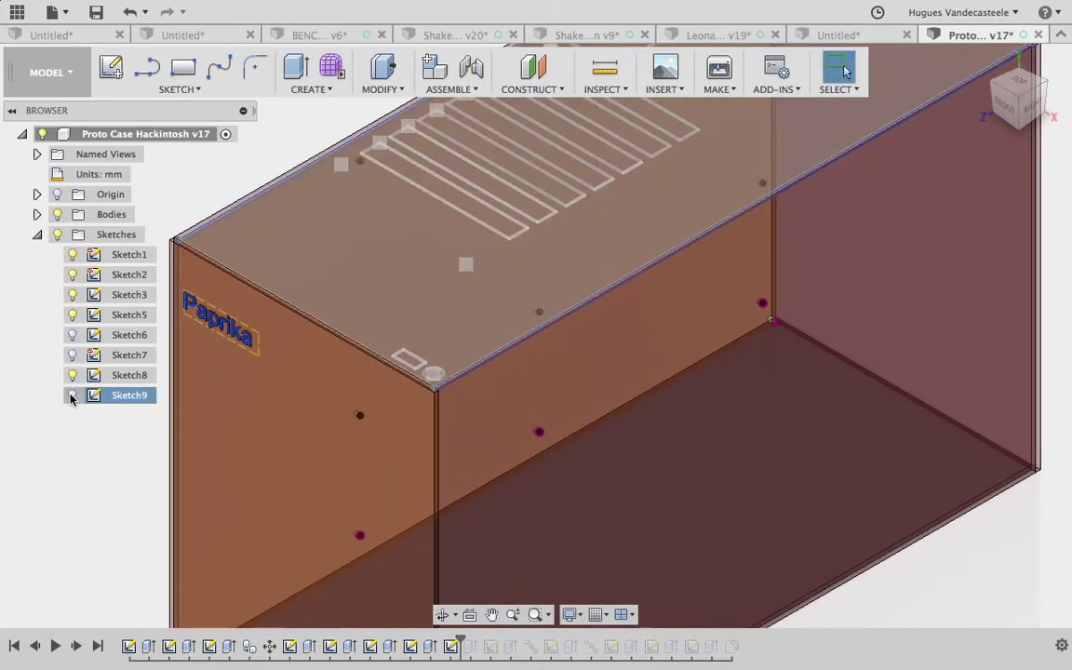
pyautogui.moveTo(533, 300); pyautogui.dragTo(435, 495, button='middle')
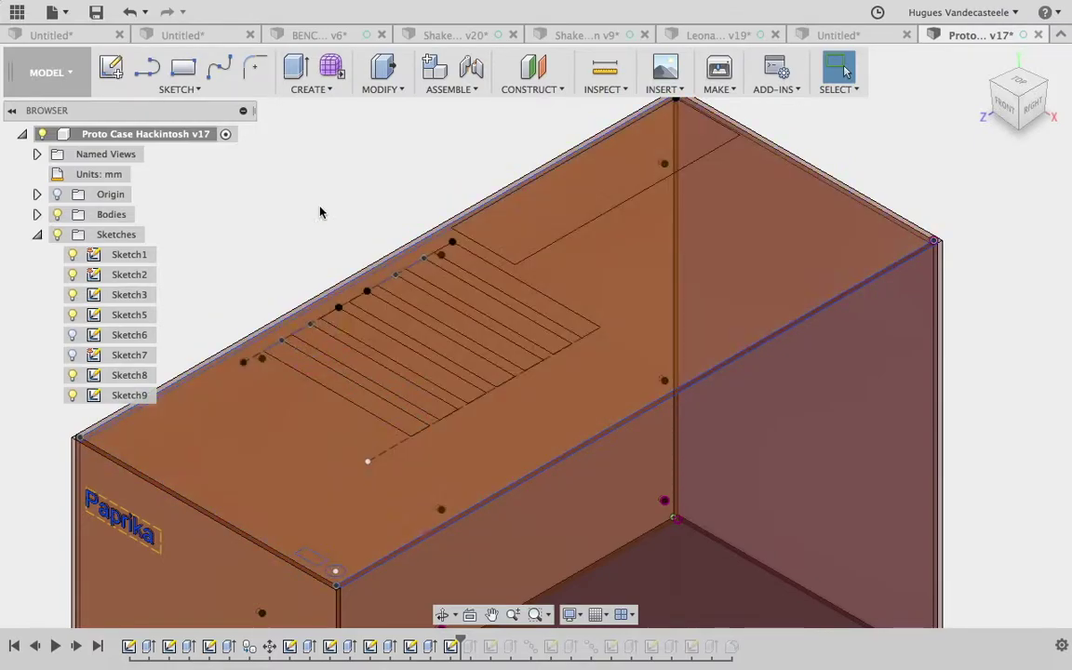
# Advance the design history to Sketch4, make it visible, and continue past the slot extrusion and its path pattern.
pyautogui.moveTo(460, 640); pyautogui.dragTo(503, 640)
pyautogui.click(73, 415)
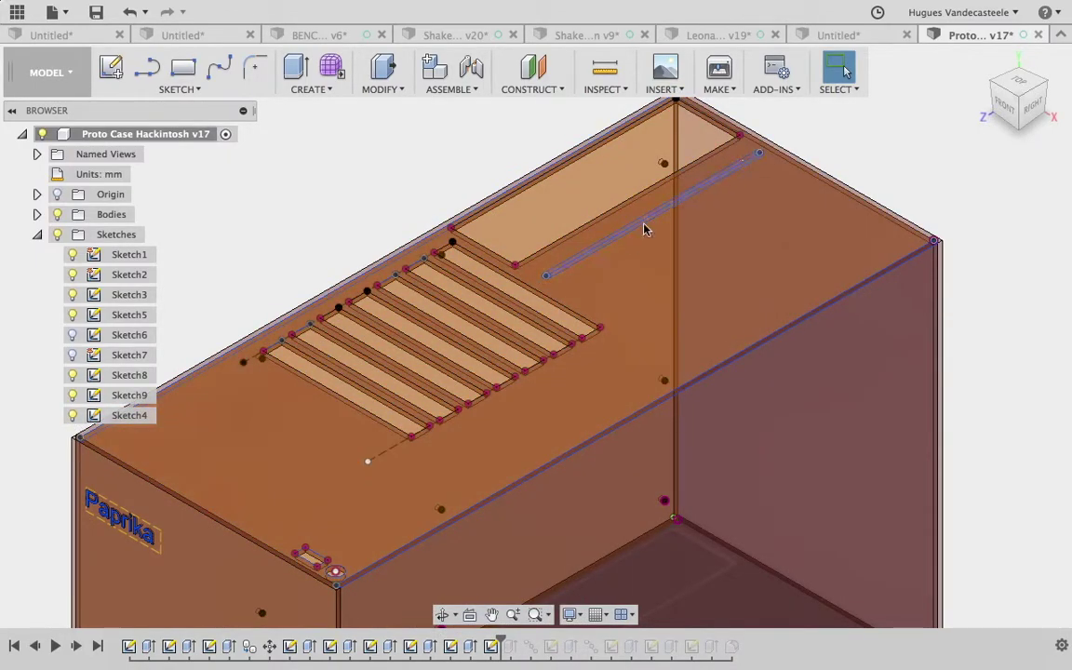
pyautogui.moveTo(503, 642); pyautogui.dragTo(539, 641)
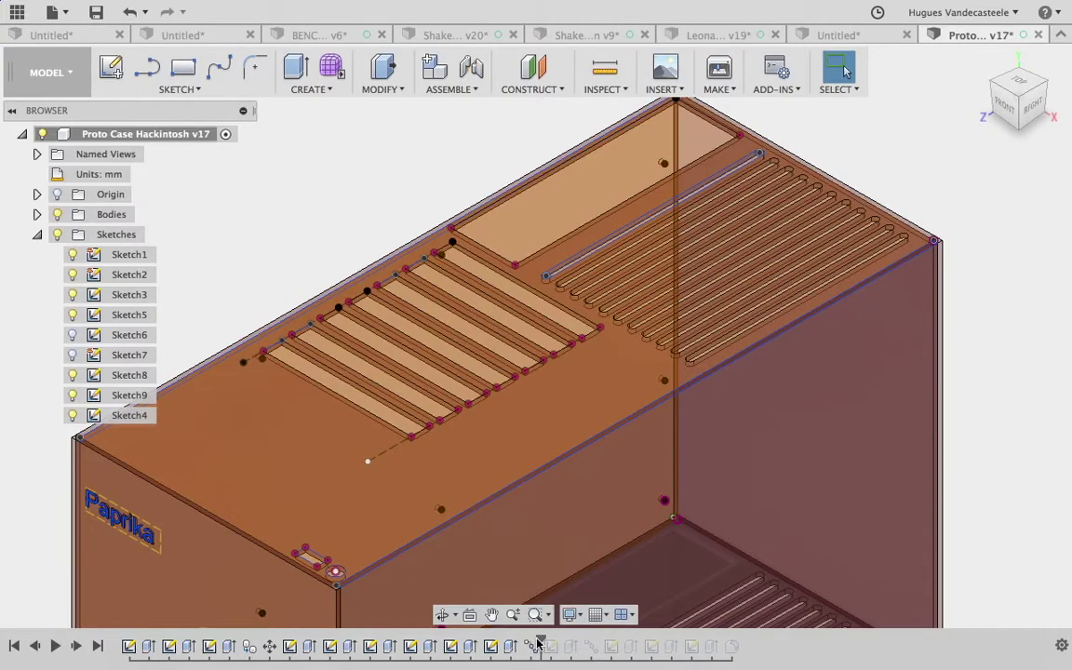
# Look at the options available for PathPattern1 and locate the Pattern on Path command without starting it.
pyautogui.rightClick(534, 647)
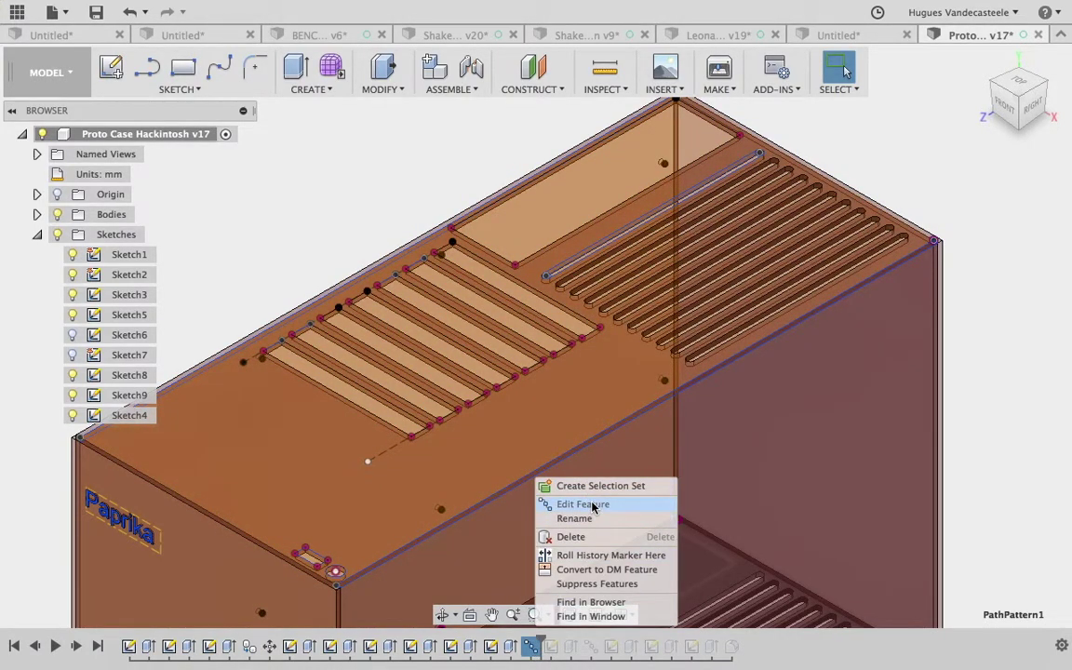
pyautogui.click(914, 429)
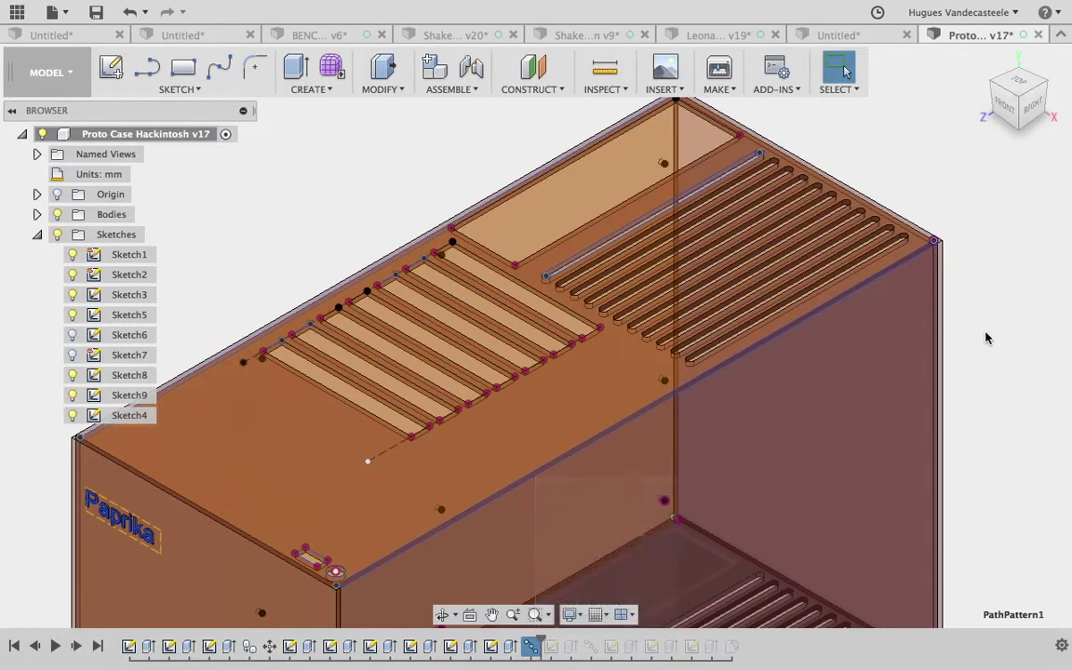
pyautogui.click(390, 91)
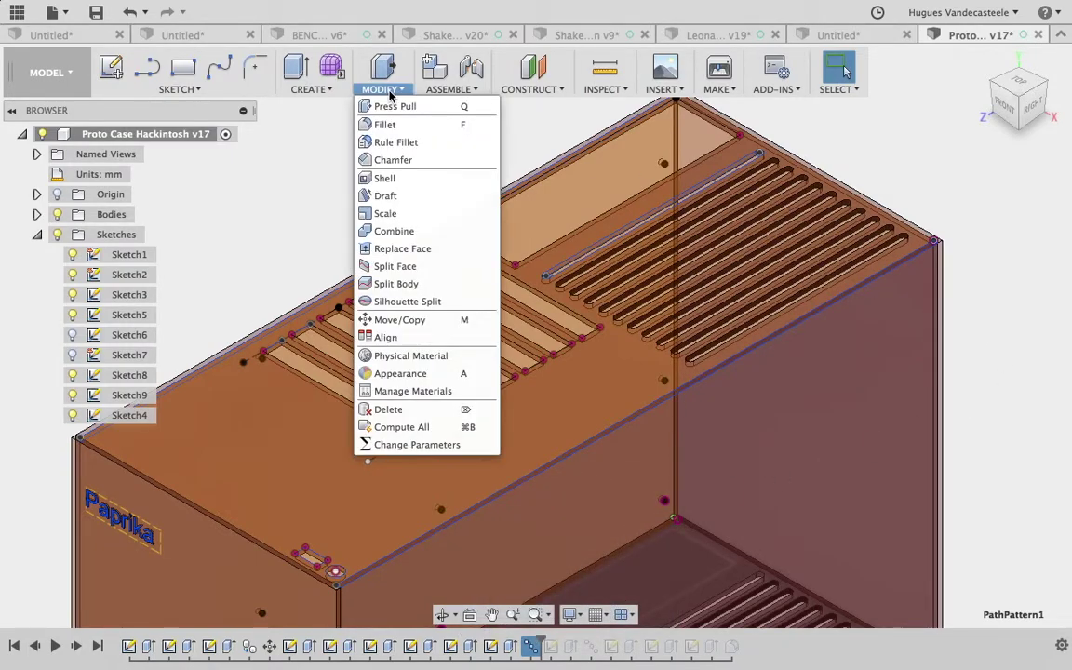
pyautogui.click(333, 90)
pyautogui.moveTo(321, 374)
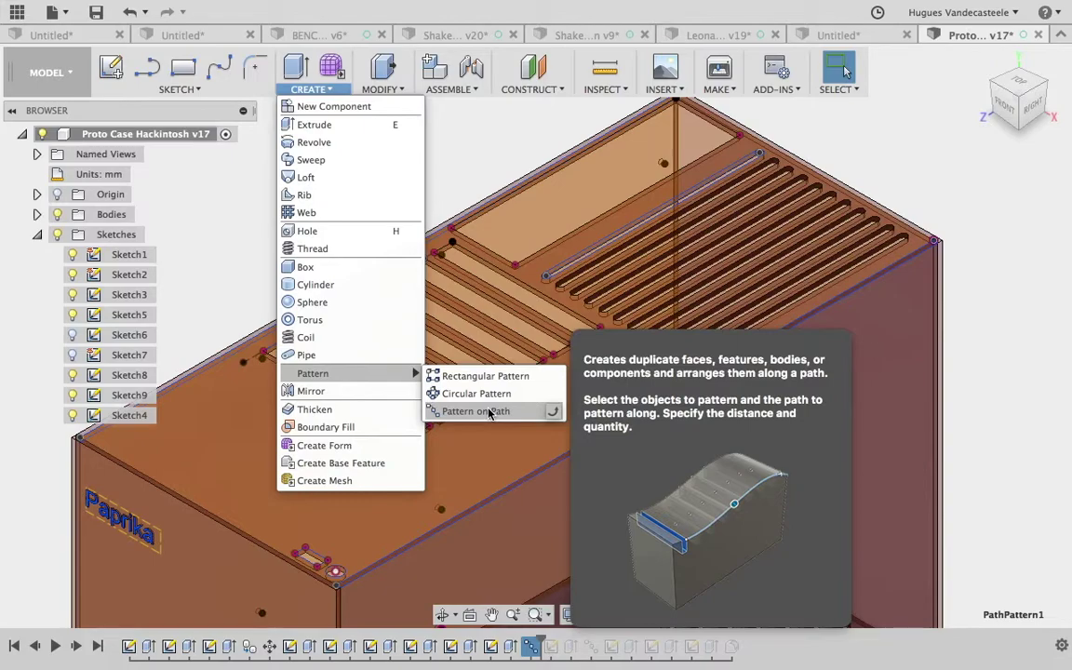
pyautogui.click(765, 135)
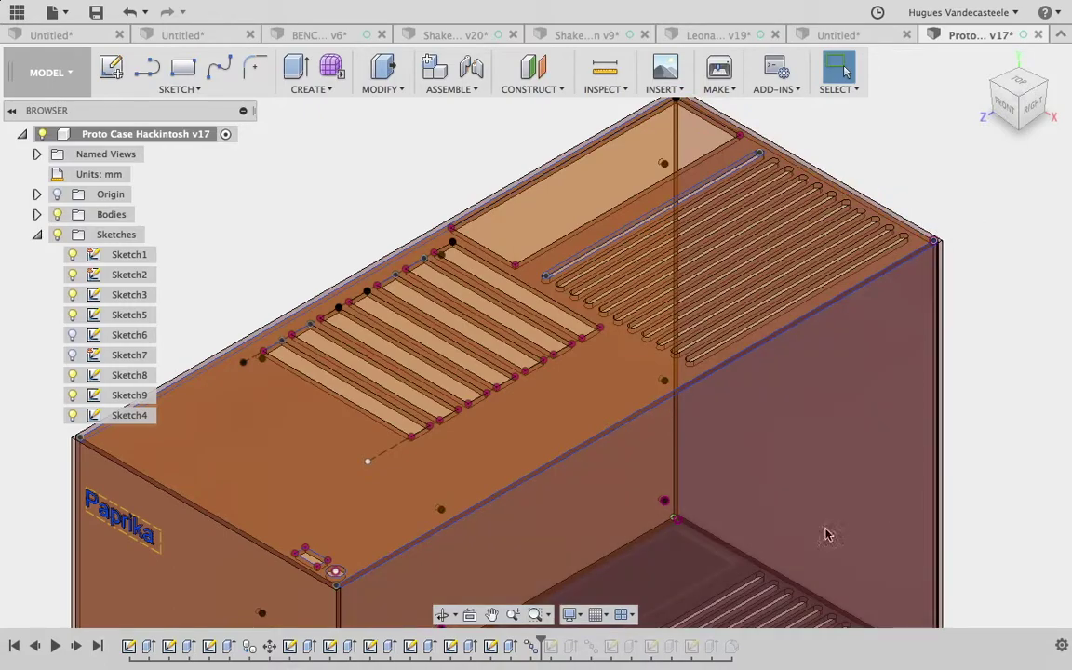
# Advance the design history past Sketch10, make that sketch visible, and roll the history forward to its end.
pyautogui.moveTo(543, 643); pyautogui.dragTo(560, 644)
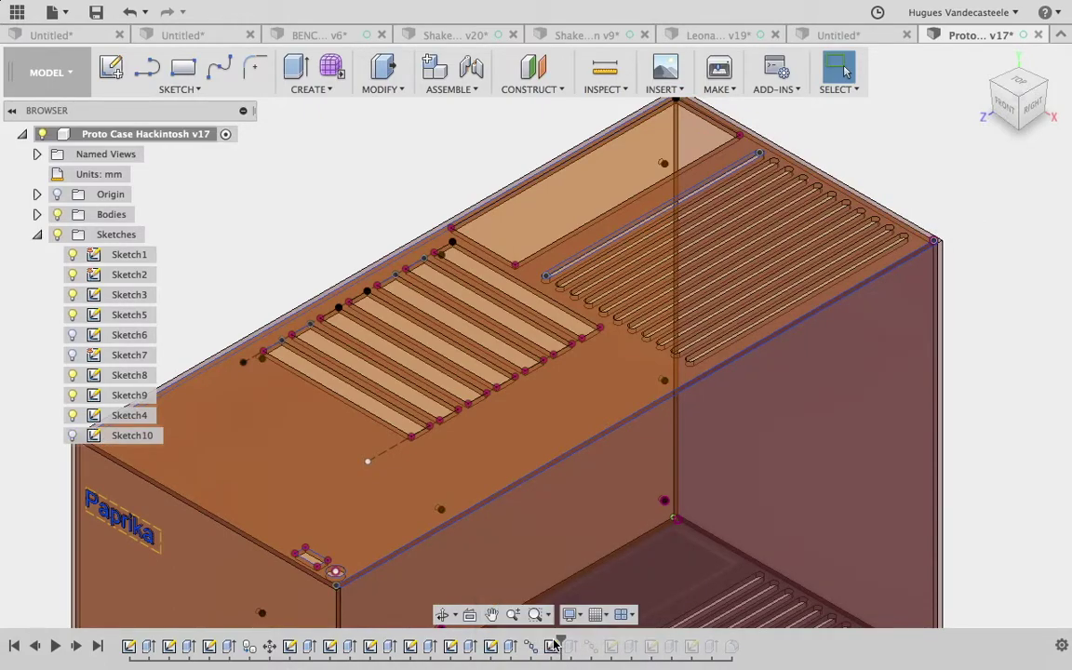
pyautogui.click(74, 436)
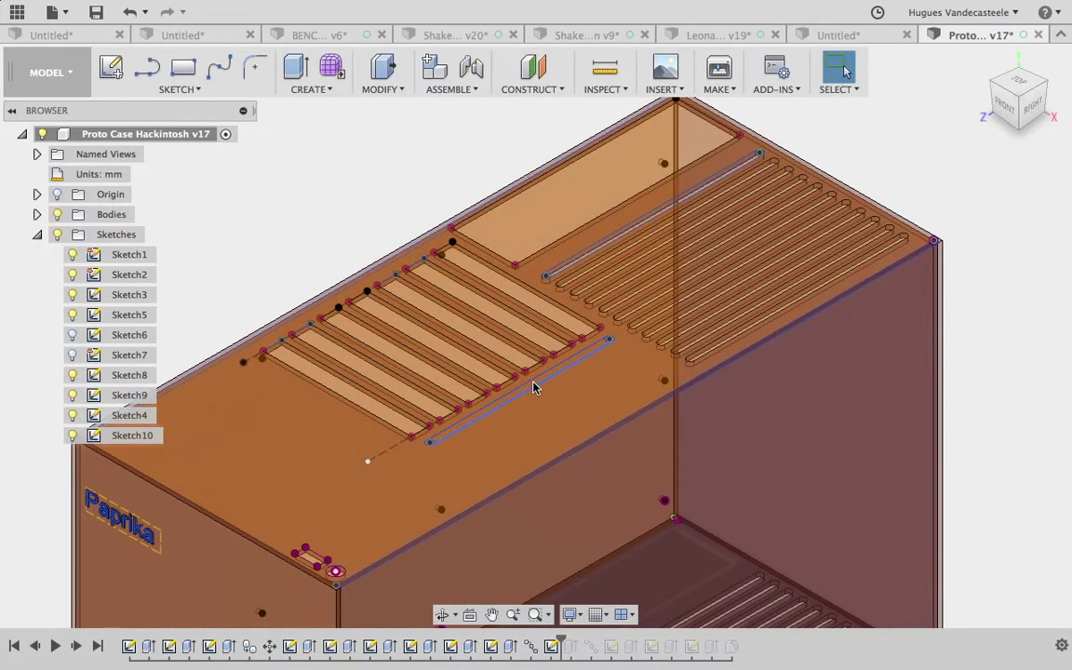
pyautogui.moveTo(549, 645); pyautogui.dragTo(735, 645)
pyautogui.scroll(2, 638, 498)
pyautogui.scroll(-8, 640, 503)
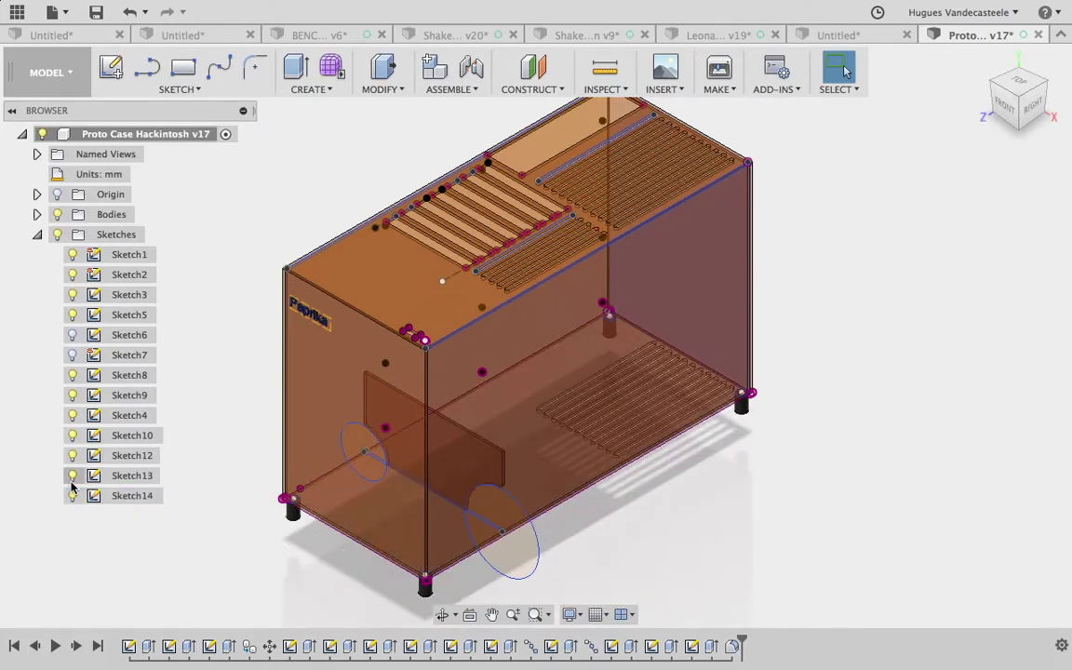
# Hide all the sketches to review the finished case, and open Sketch2 for editing with its full set of dimensions in view.
pyautogui.click(57, 234)
pyautogui.moveTo(298, 174); pyautogui.dragTo(323, 185, button='middle')
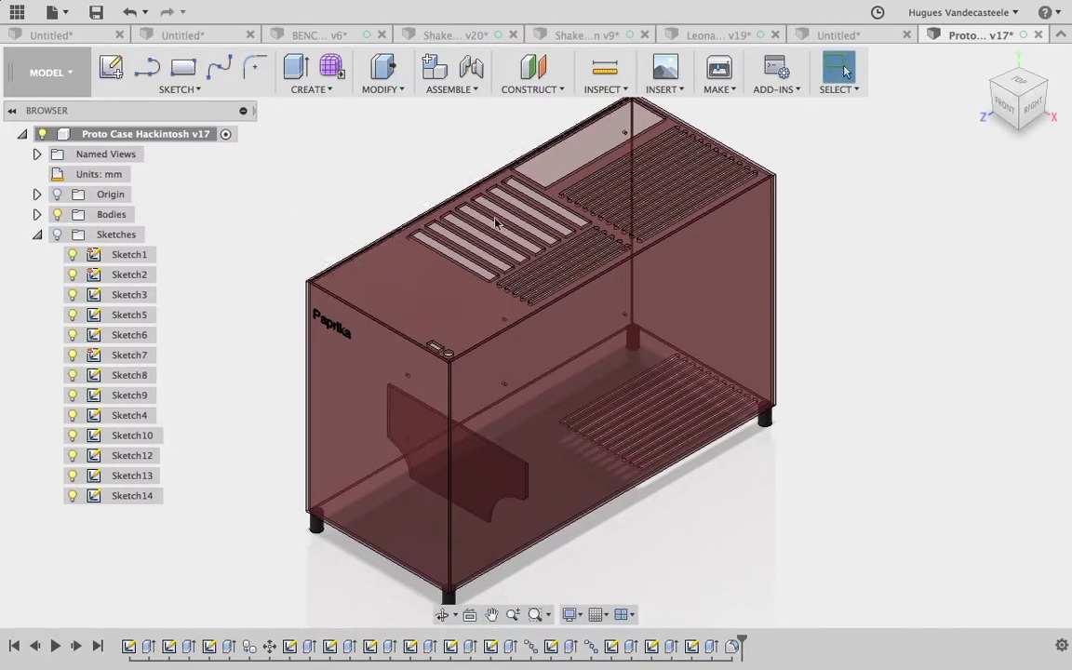
pyautogui.click(168, 649)
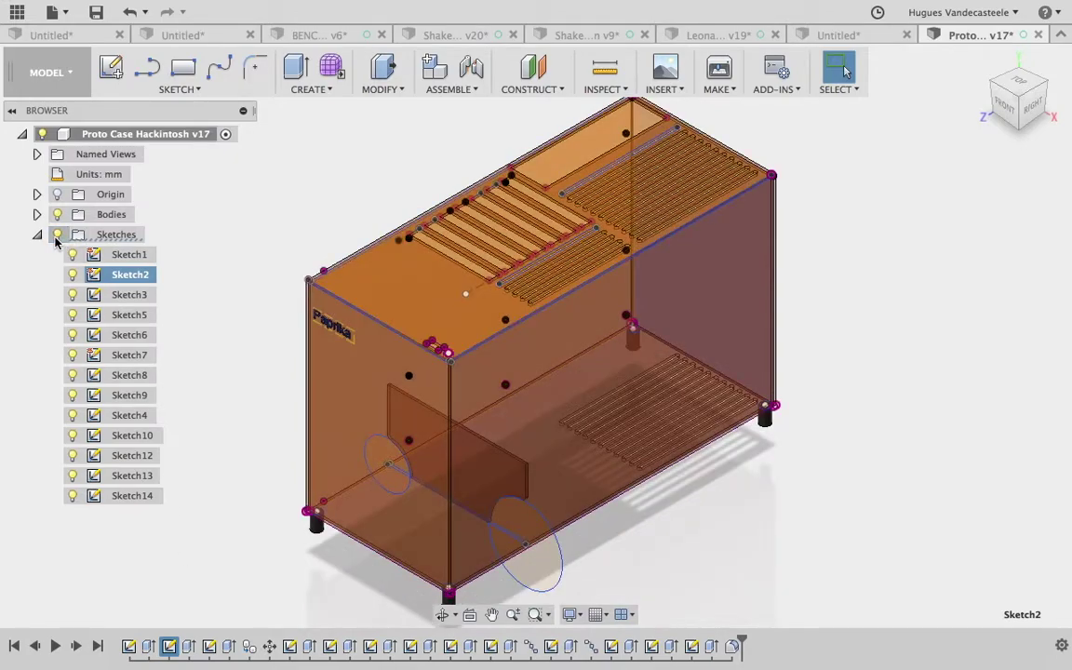
pyautogui.doubleClick(168, 646)
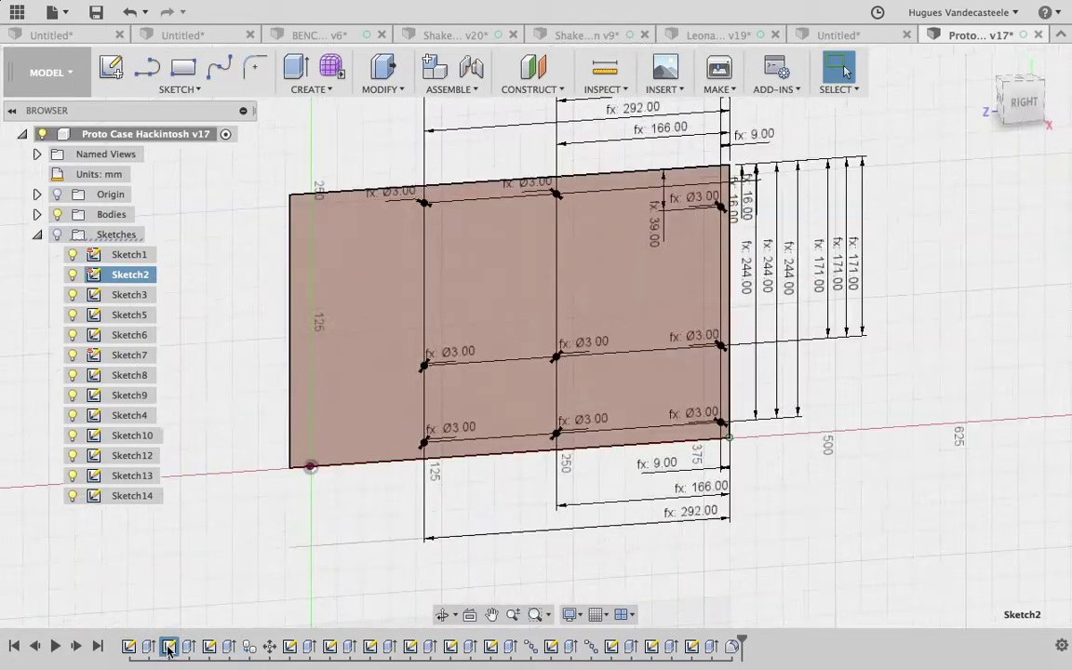
pyautogui.moveTo(873, 140)
pyautogui.mouseDown(button='middle')
pyautogui.moveTo(749, 211)
pyautogui.moveTo(752, 176)
pyautogui.mouseUp(button='middle')
pyautogui.scroll(-3, 752, 177)
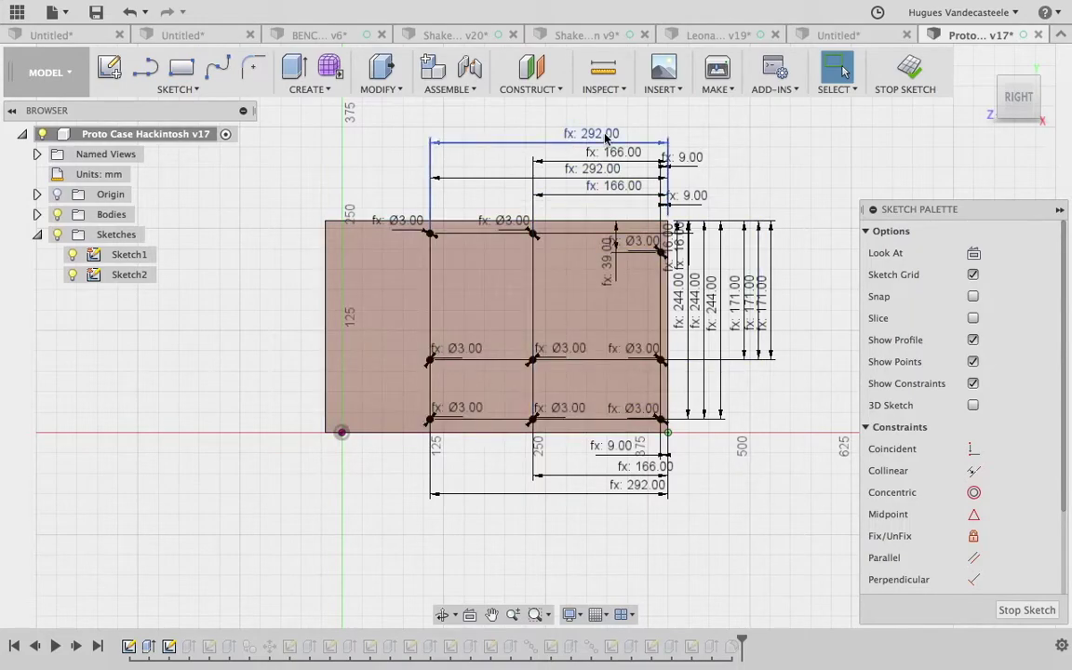
# Look at the dimensioned sketch in the Leonard Bazinga Edition v19 design for comparison, and return to the Proto Case Hackintosh design.
pyautogui.click(663, 35)
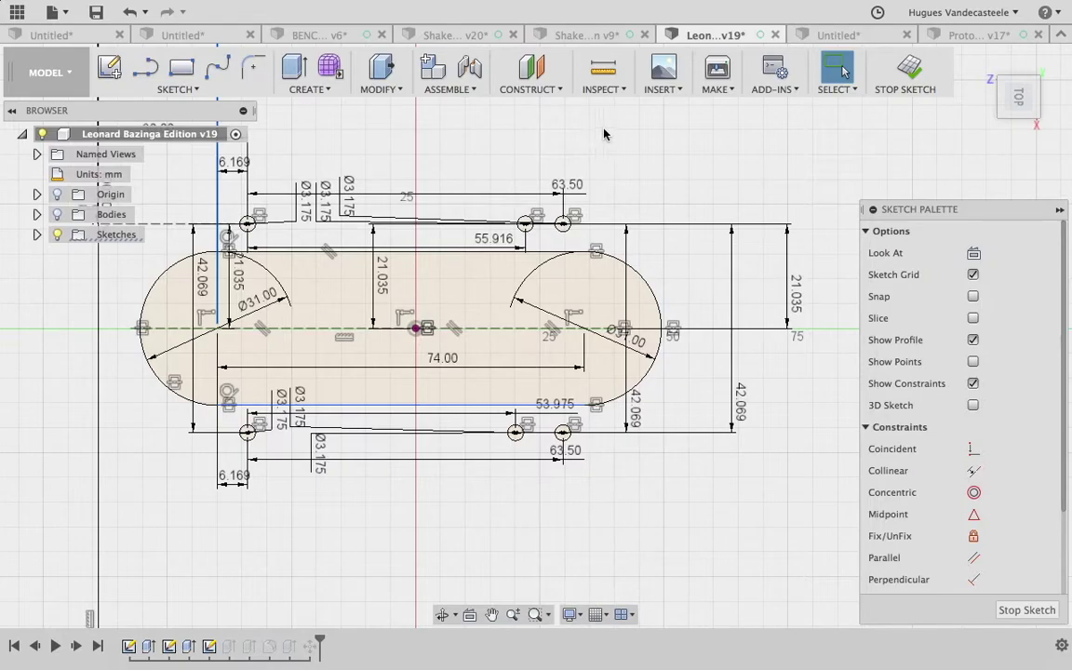
pyautogui.click(984, 38)
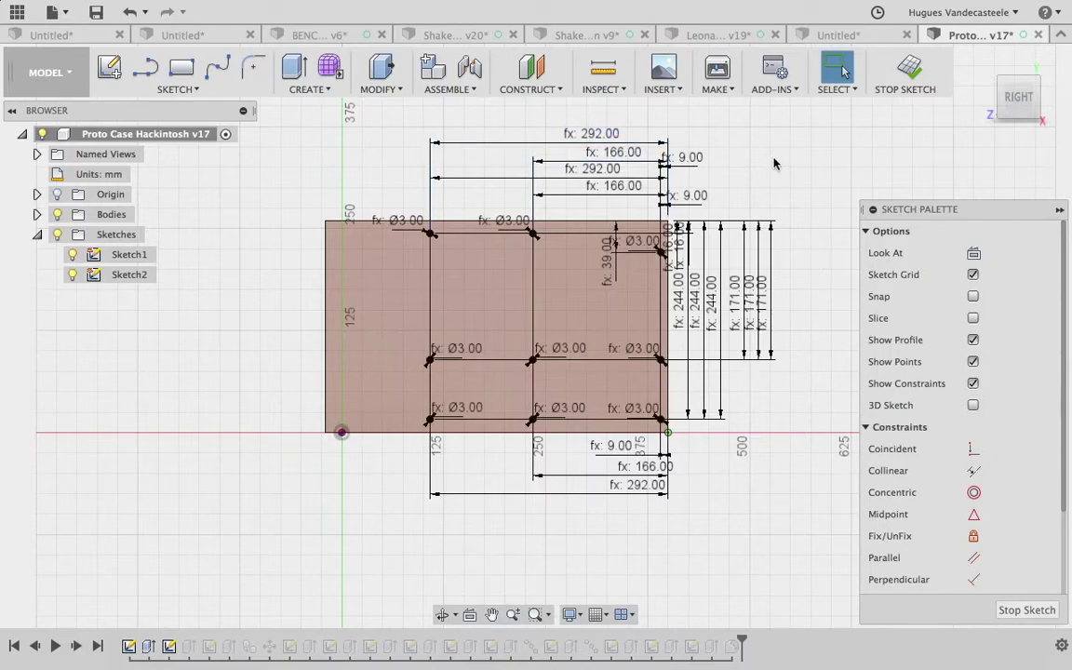
# Open the uppermost 292 mm dimension in Sketch2 to examine its expression, and close it.
pyautogui.doubleClick(600, 135)
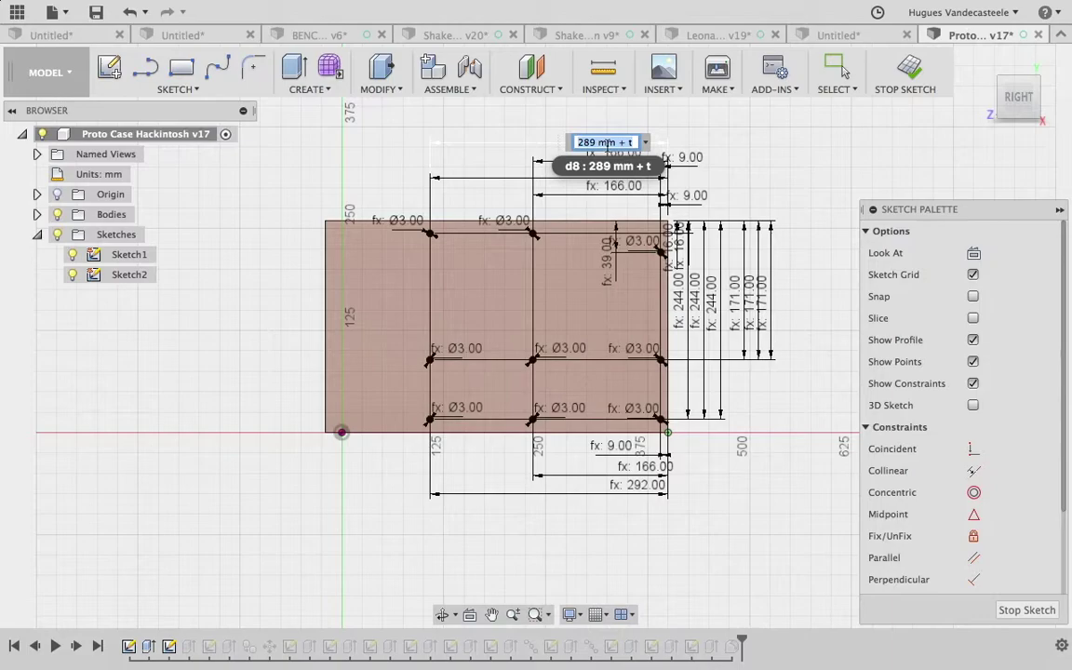
pyautogui.scroll(5, 668, 226)
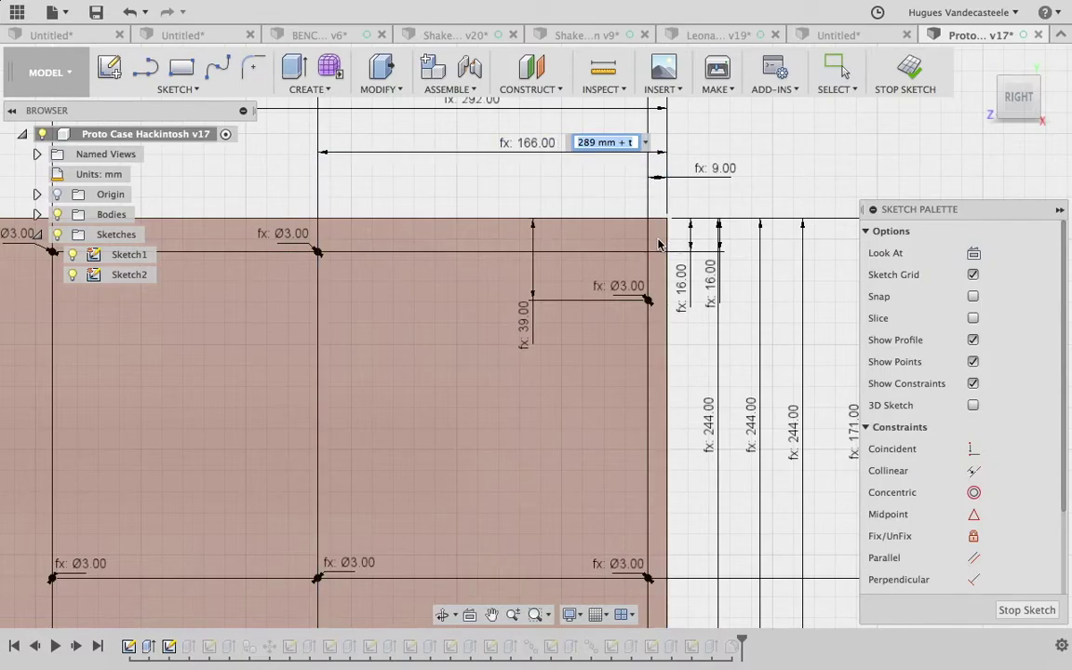
pyautogui.scroll(-4, 552, 242)
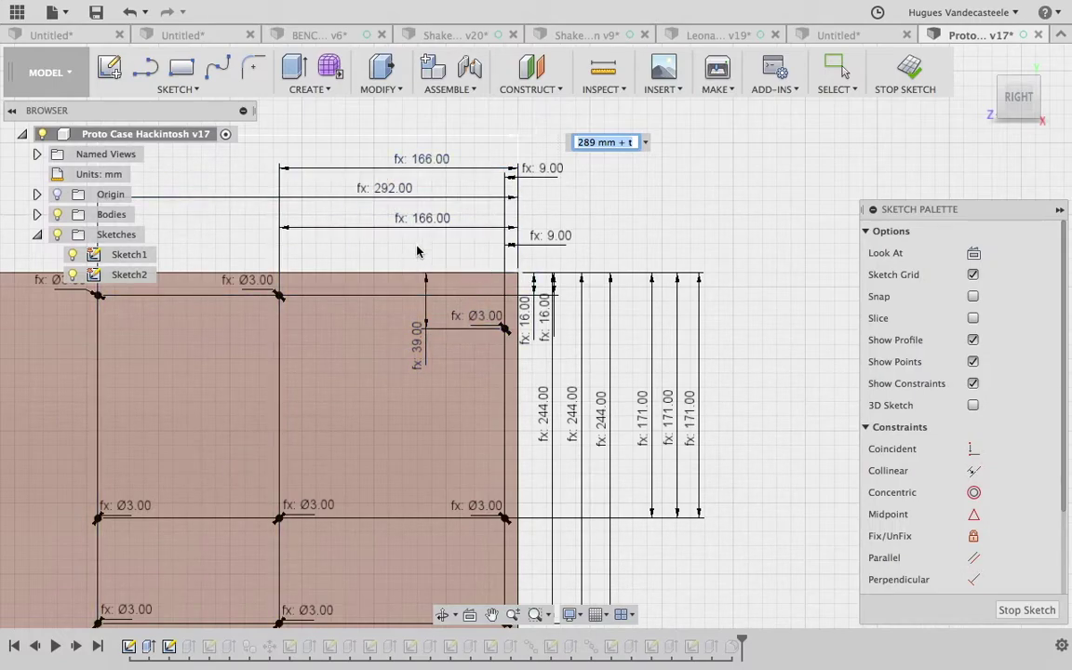
pyautogui.press('Return')
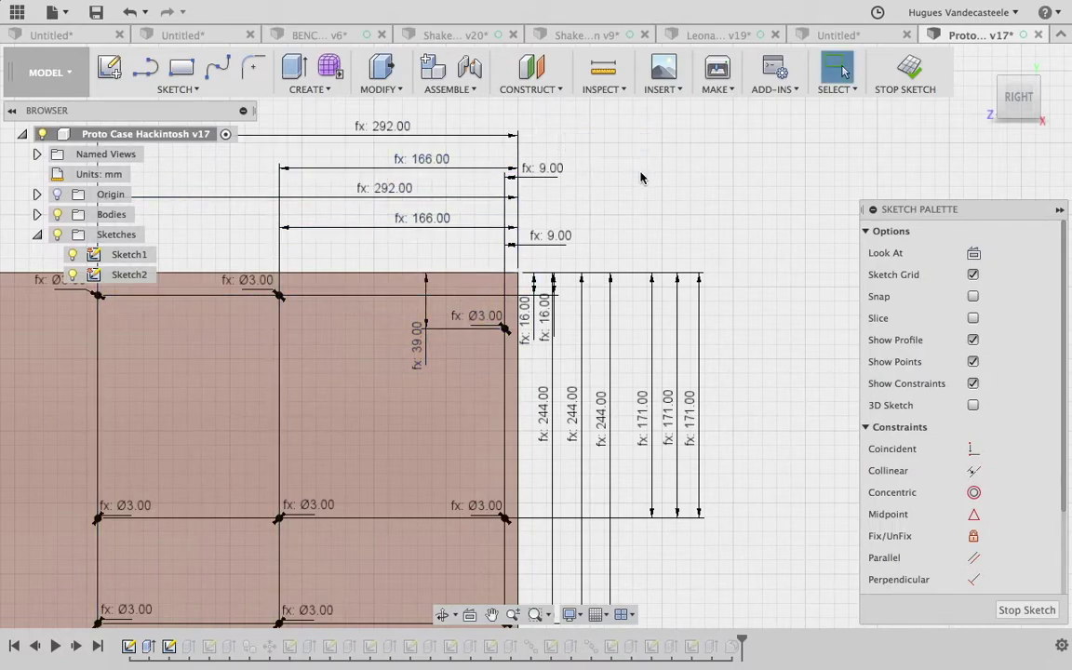
# Examine the expressions behind the second 292 mm dimension and the lower of the two 9 mm dimensions above the panel.
pyautogui.doubleClick(389, 190)
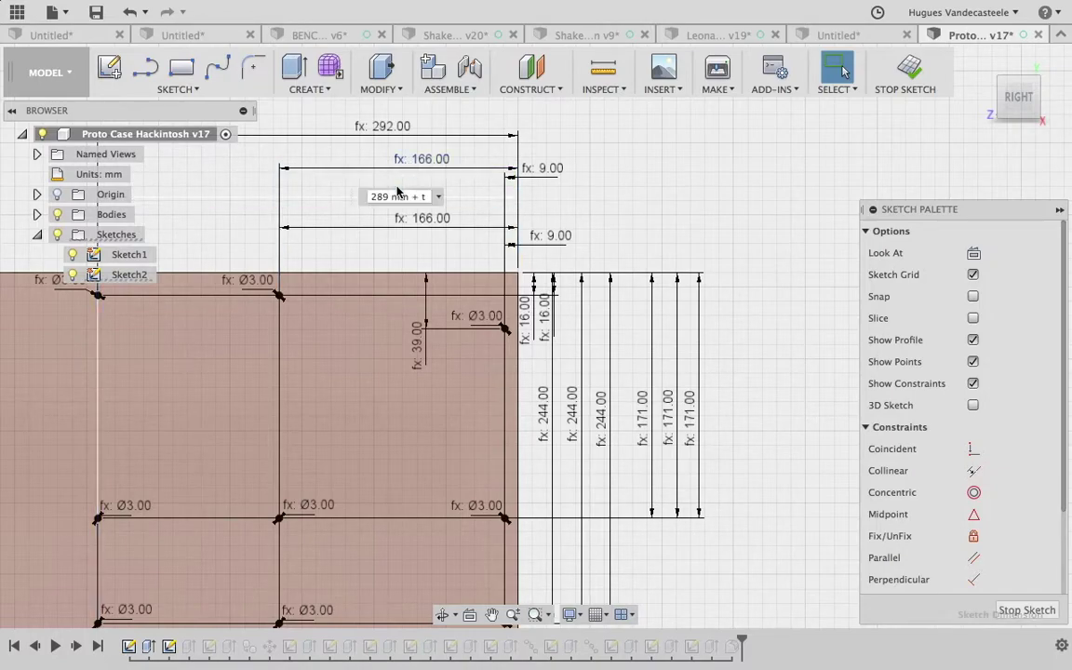
pyautogui.click(696, 177)
pyautogui.doubleClick(560, 242)
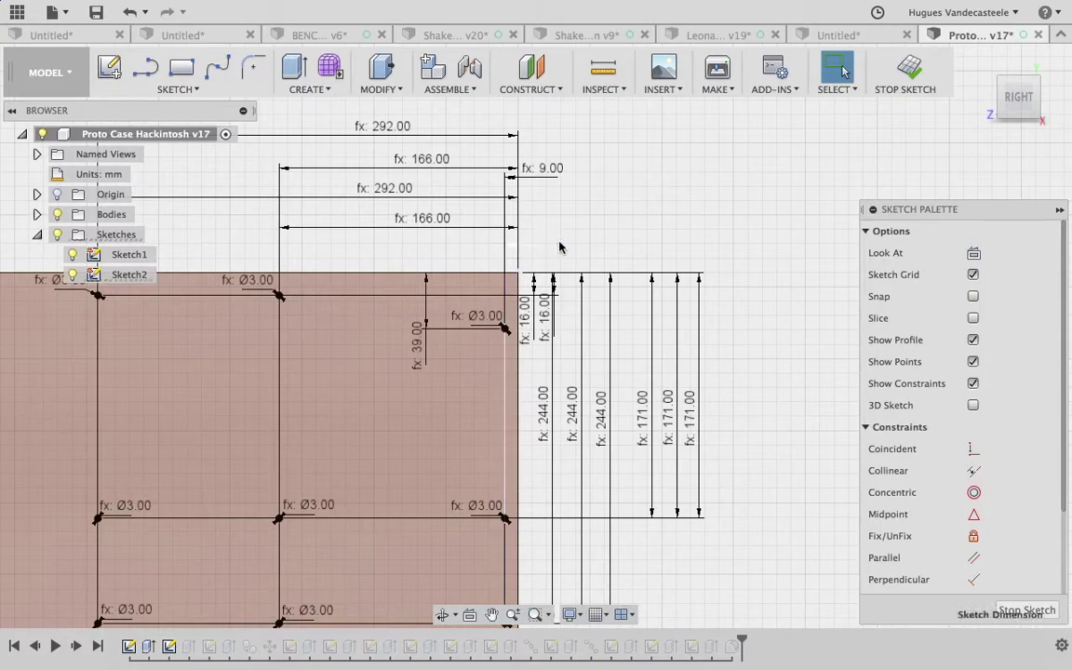
pyautogui.click(761, 199)
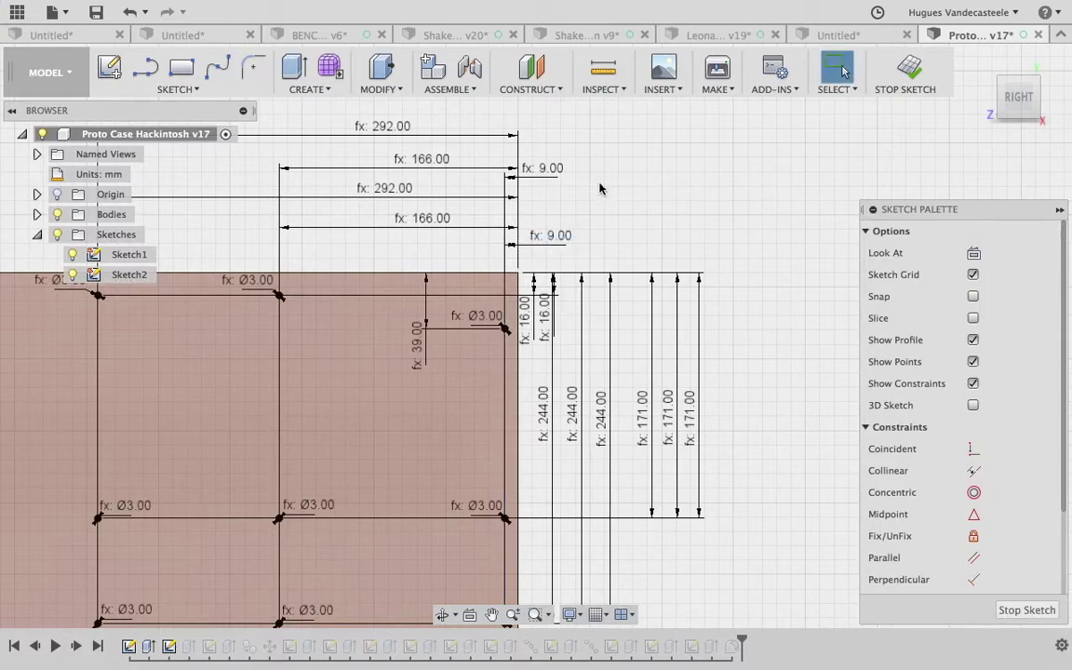
pyautogui.doubleClick(549, 237)
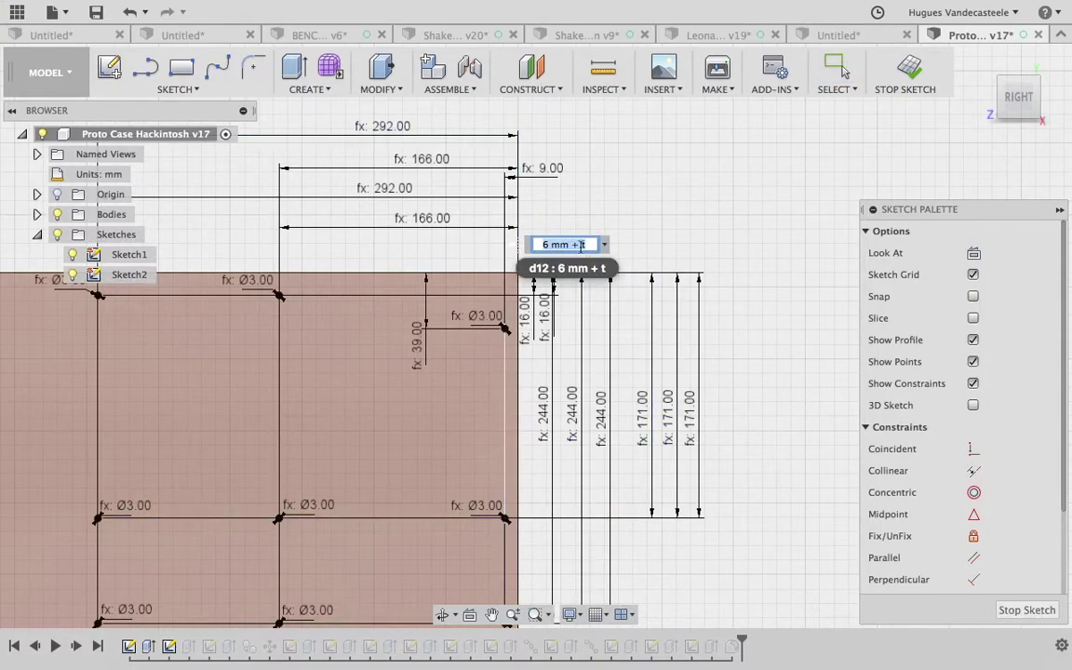
# Look through the Create and Modify commands without starting any of them, and close the open dimension.
pyautogui.click(313, 90)
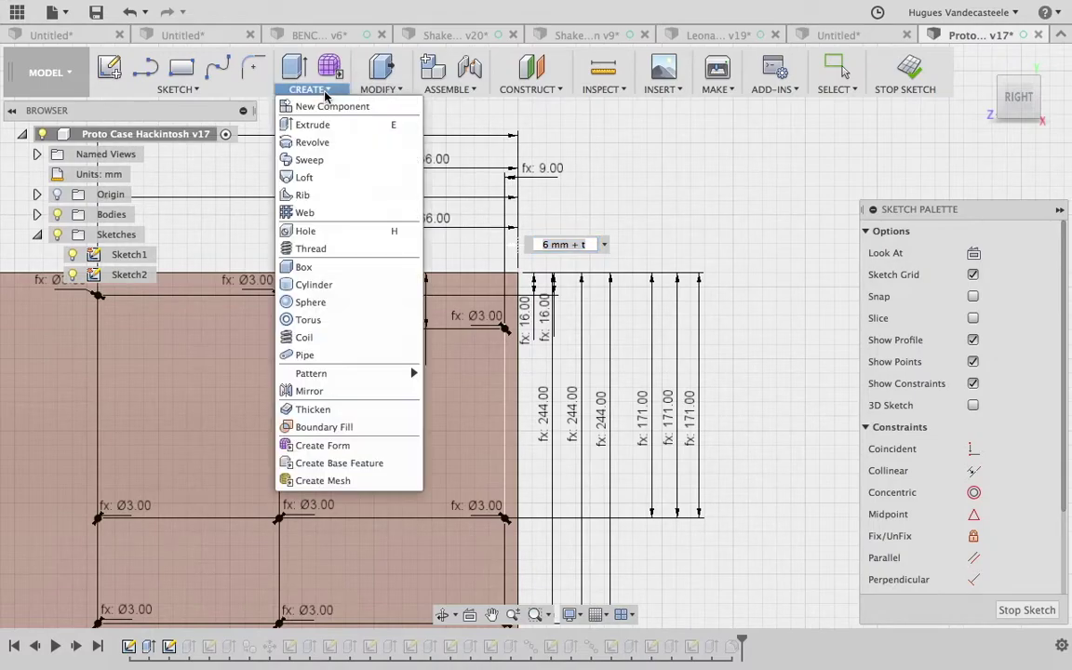
pyautogui.moveTo(380, 89)
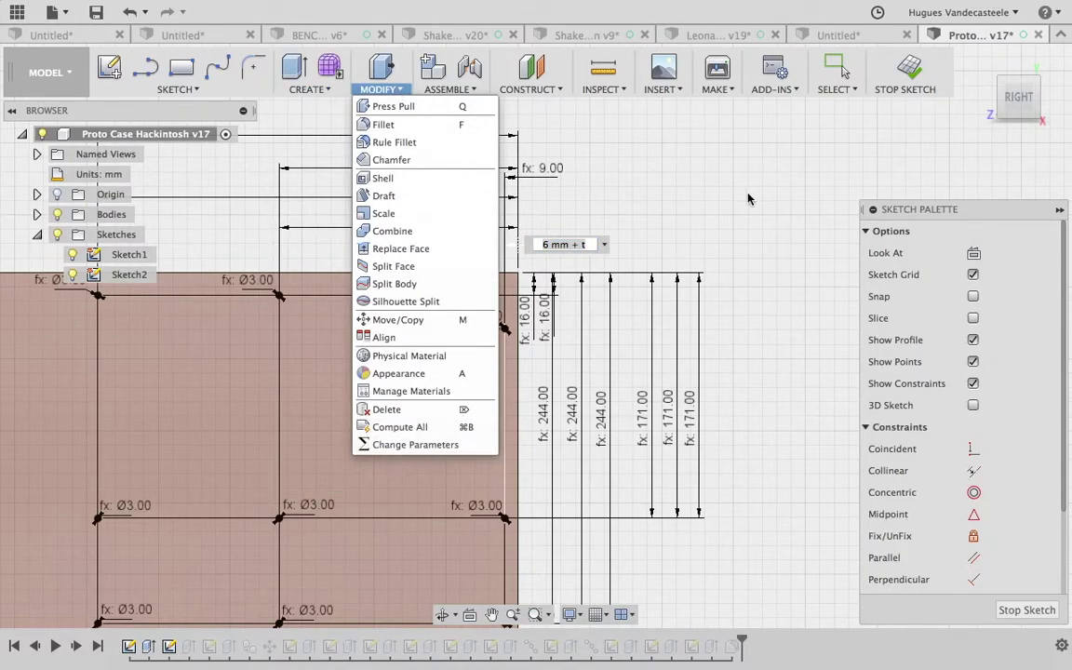
pyautogui.press('Return')
pyautogui.press('Escape')
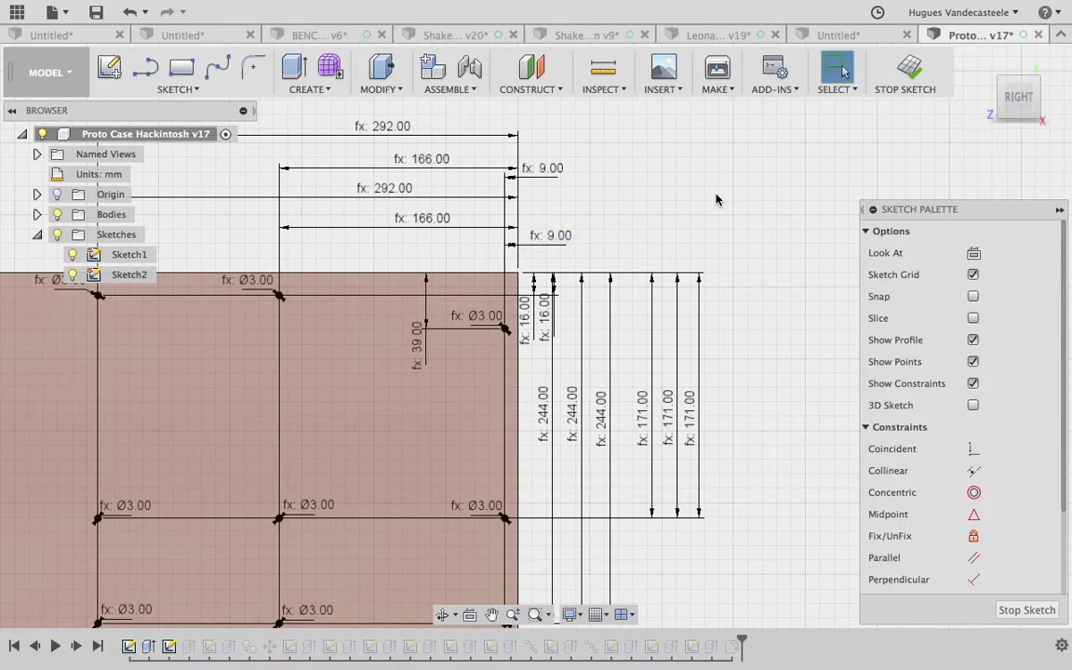
# Review the full set of hole dimensions in Sketch2 and finish the sketch.
pyautogui.scroll(-2, 695, 192)
pyautogui.scroll(-1, 695, 191)
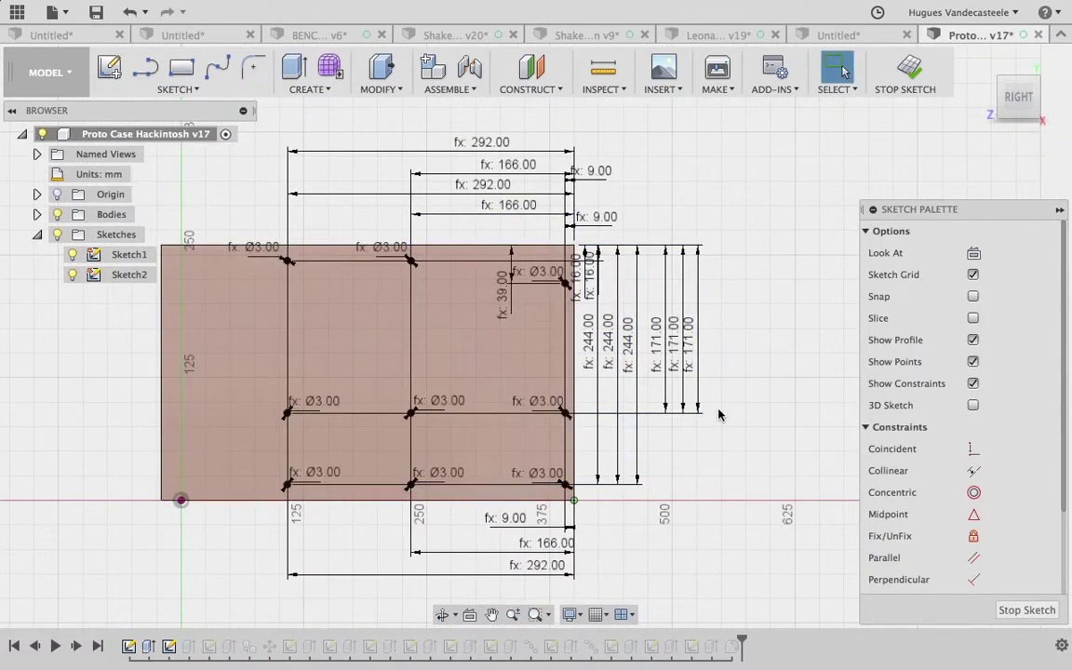
pyautogui.click(217, 413)
pyautogui.click(917, 70)
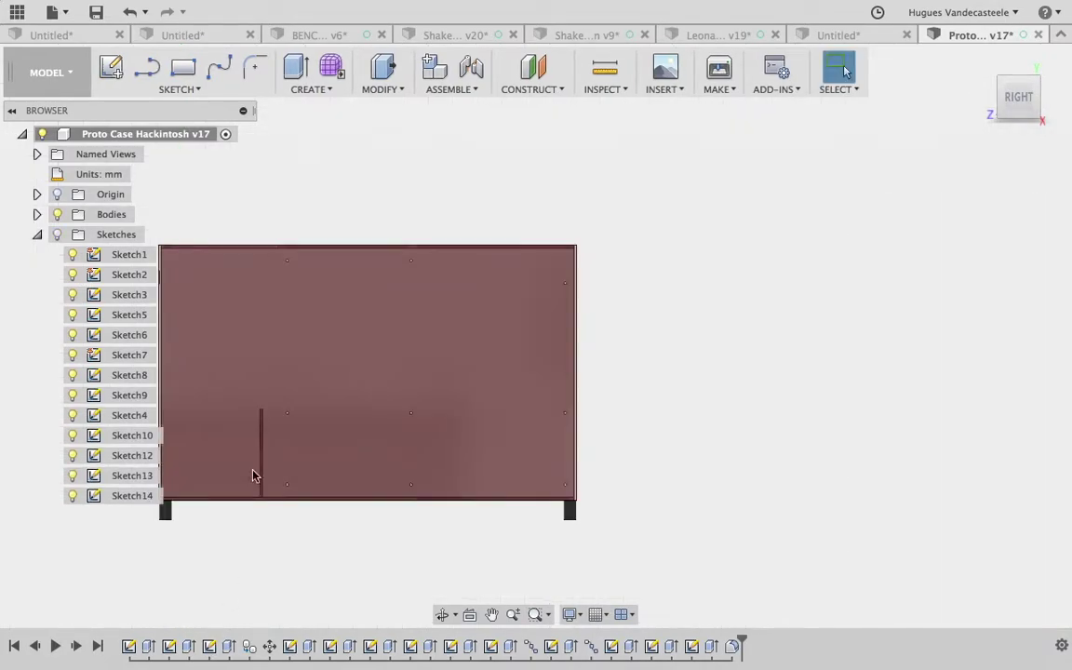
# Locate Sketch3 and Sketch5 in the design history and open Sketch5 for editing.
pyautogui.click(210, 646)
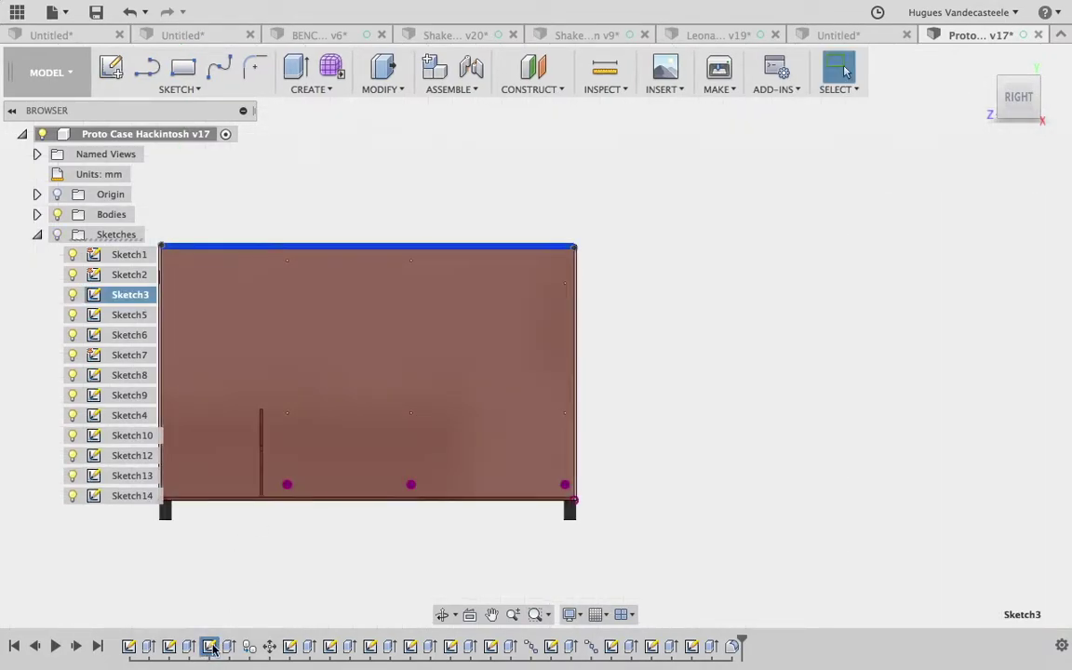
pyautogui.click(289, 646)
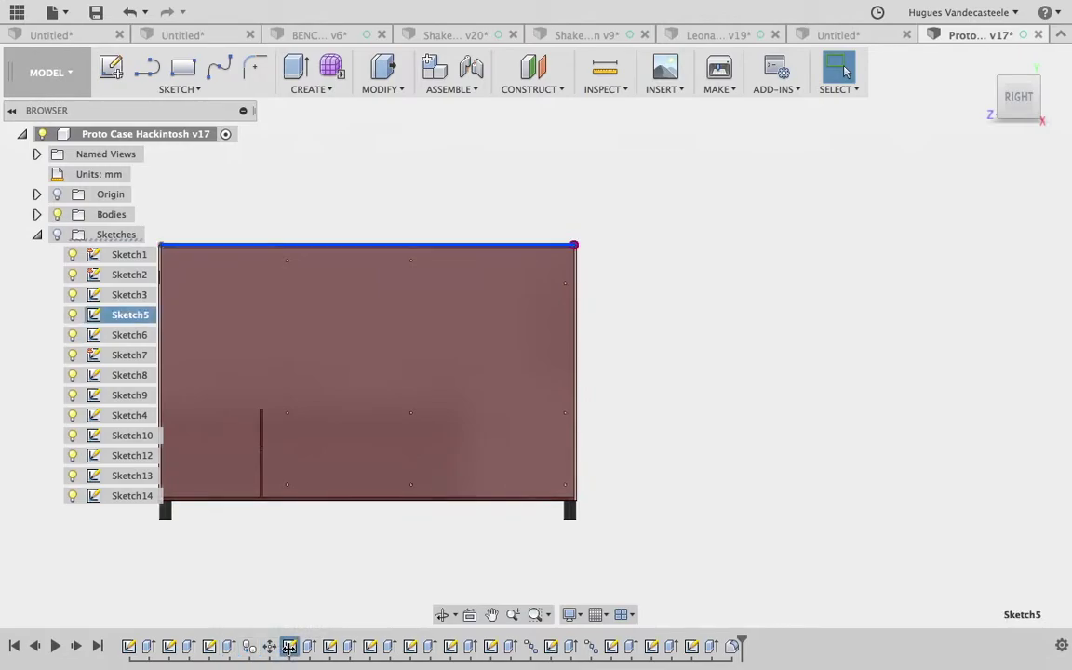
pyautogui.doubleClick(290, 646)
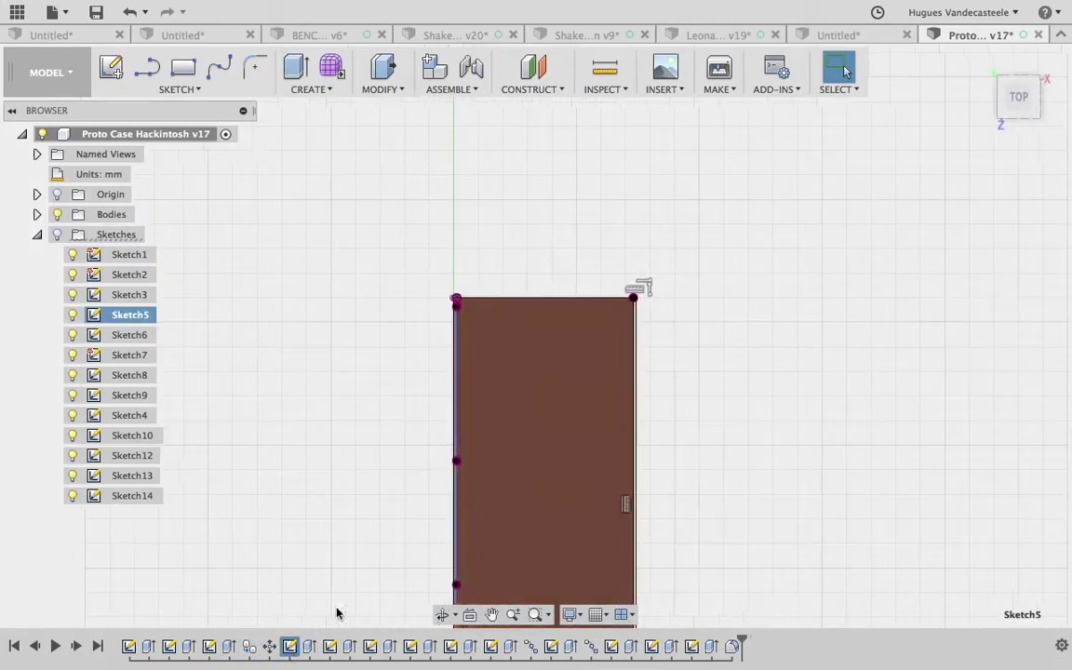
pyautogui.moveTo(371, 373); pyautogui.dragTo(371, 151, button='middle')
pyautogui.moveTo(369, 288); pyautogui.dragTo(354, 348, button='middle')
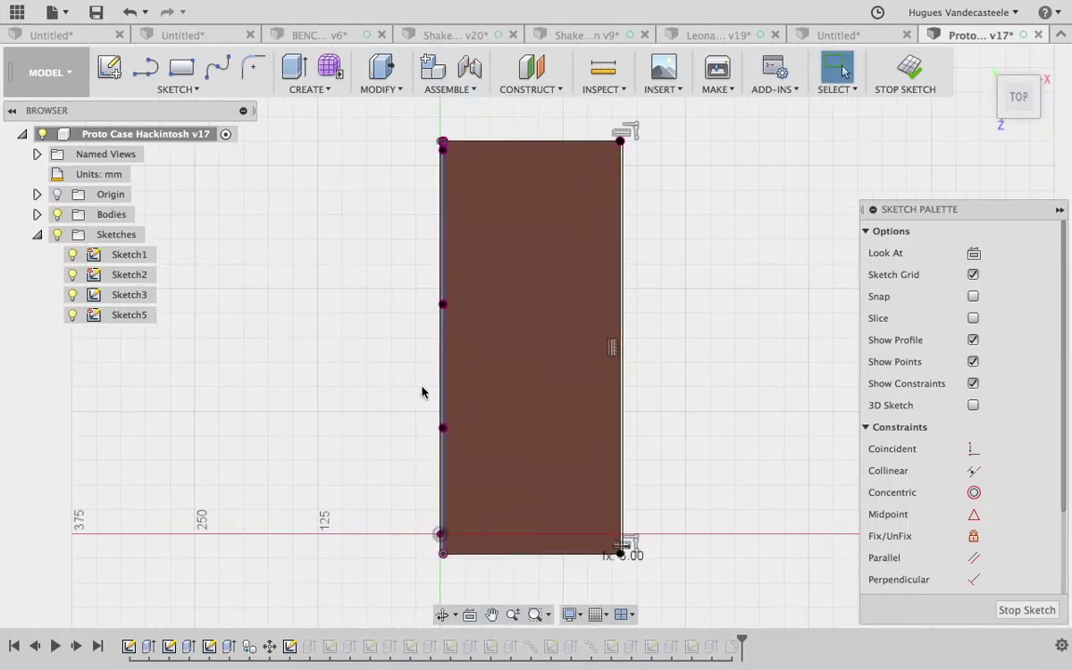
# Inspect Sketch5's panel in an angled 3D view and examine the expression behind the small offset dimension at its front corner.
pyautogui.scroll(5, 667, 436)
pyautogui.moveTo(697, 481)
pyautogui.mouseDown(button='middle')
pyautogui.moveTo(558, 331)
pyautogui.moveTo(617, 337)
pyautogui.mouseUp(button='middle')
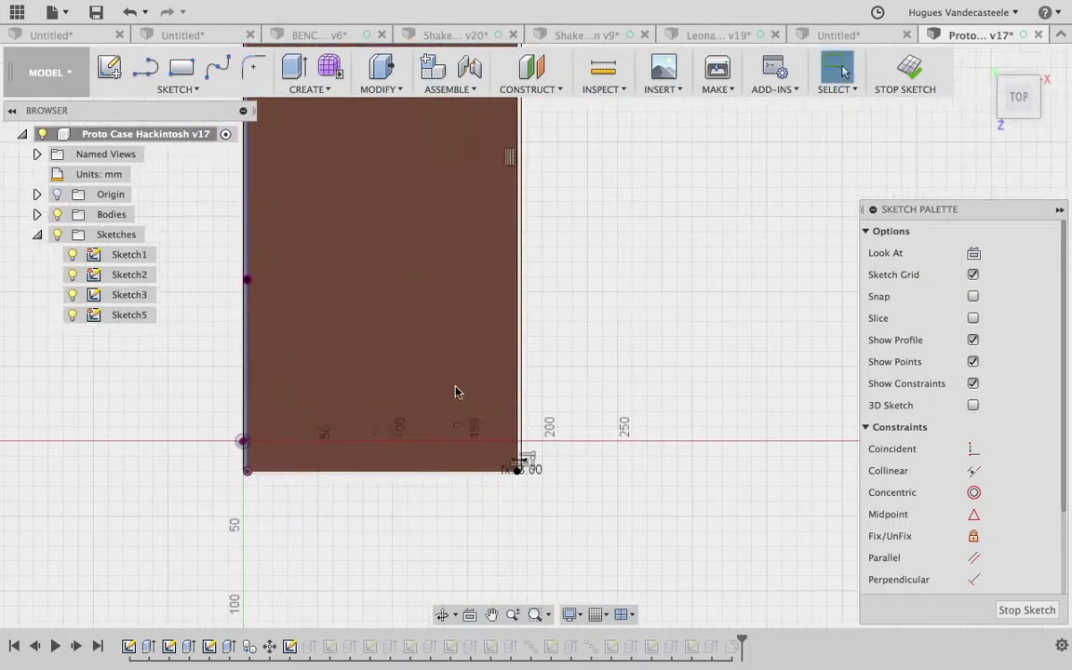
pyautogui.scroll(4, 222, 426)
pyautogui.scroll(-2, 198, 455)
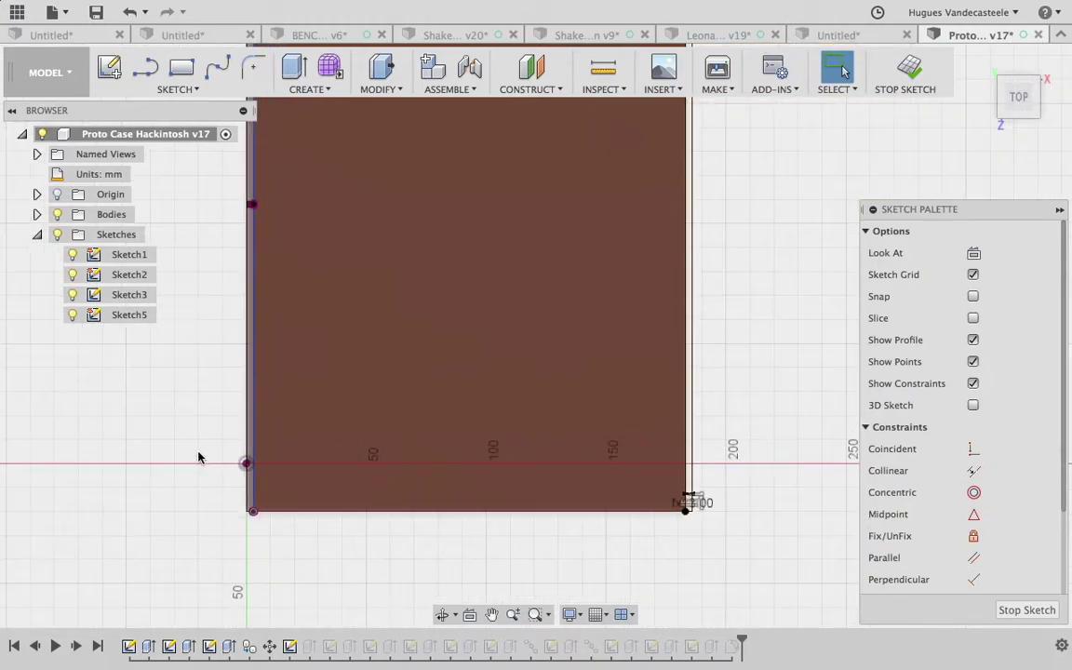
pyautogui.moveTo(1019, 95); pyautogui.dragTo(995, 110)
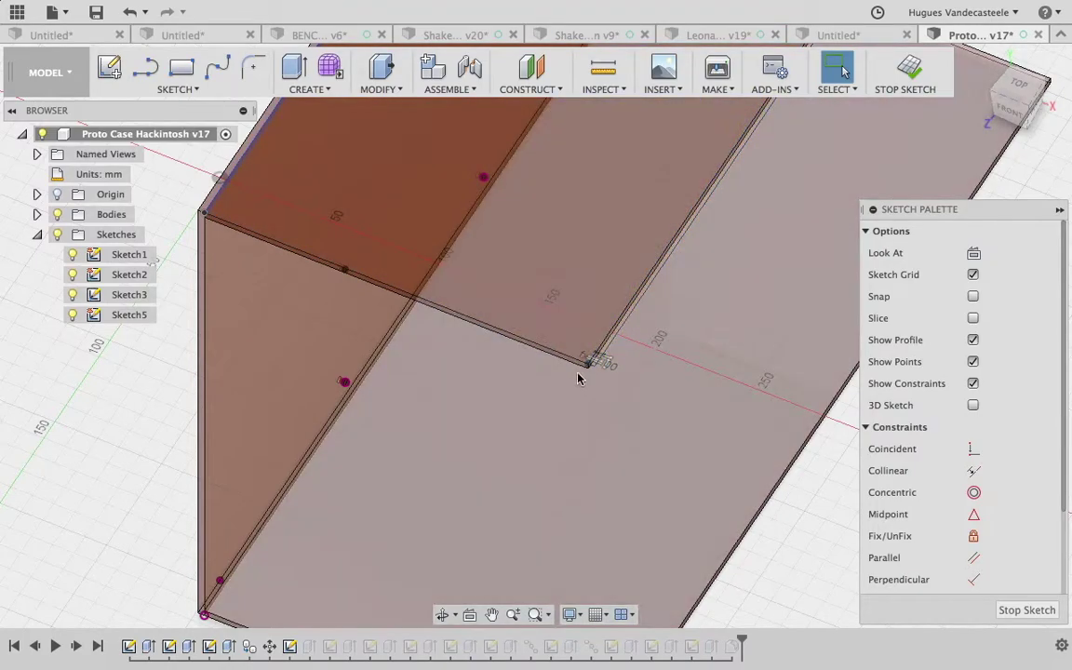
pyautogui.moveTo(582, 364); pyautogui.dragTo(356, 597, button='middle')
pyautogui.scroll(-4, 355, 596)
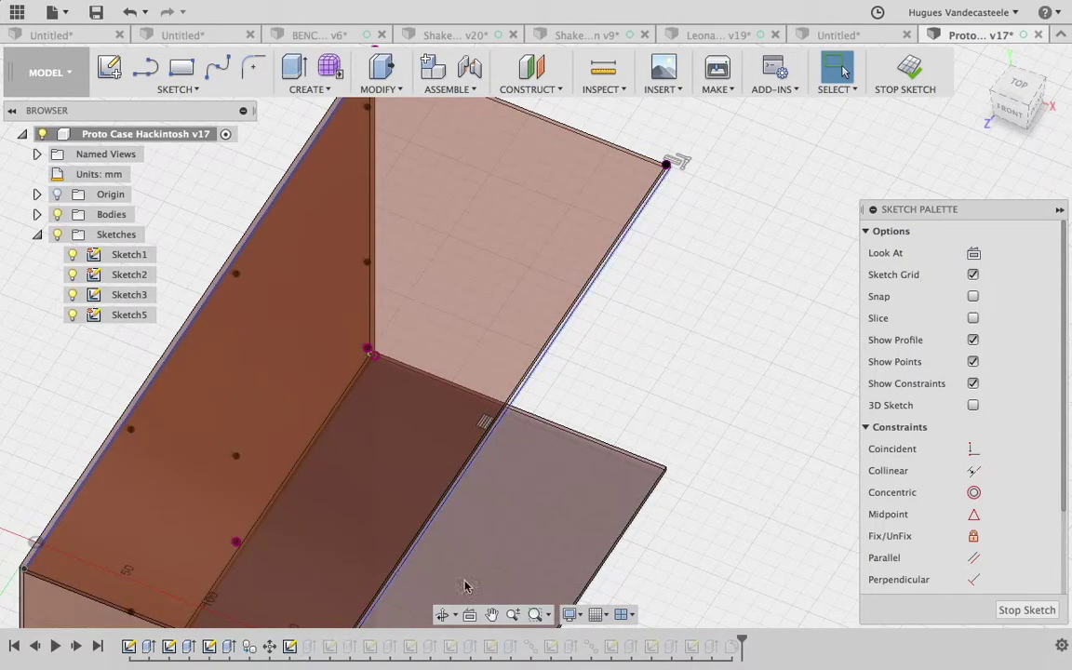
pyautogui.scroll(-3, 591, 359)
pyautogui.scroll(6, 421, 579)
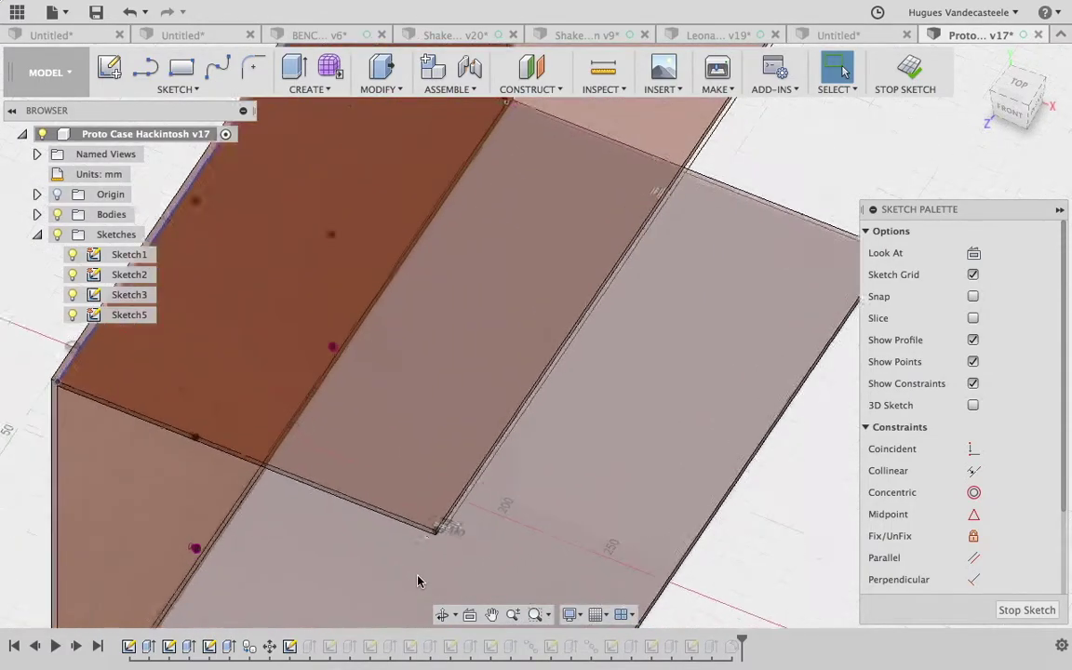
pyautogui.scroll(2, 449, 517)
pyautogui.doubleClick(498, 455)
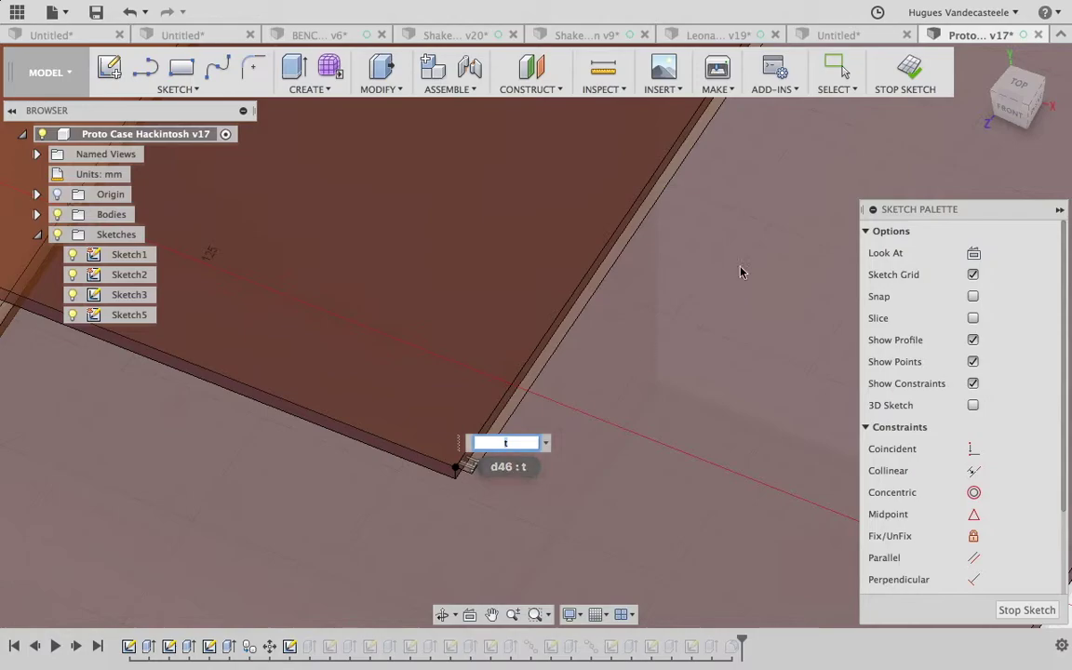
# Finish Sketch5, select the front panel bearing the Paprika lettering, and list the design's bodies to identify it.
pyautogui.click(907, 74)
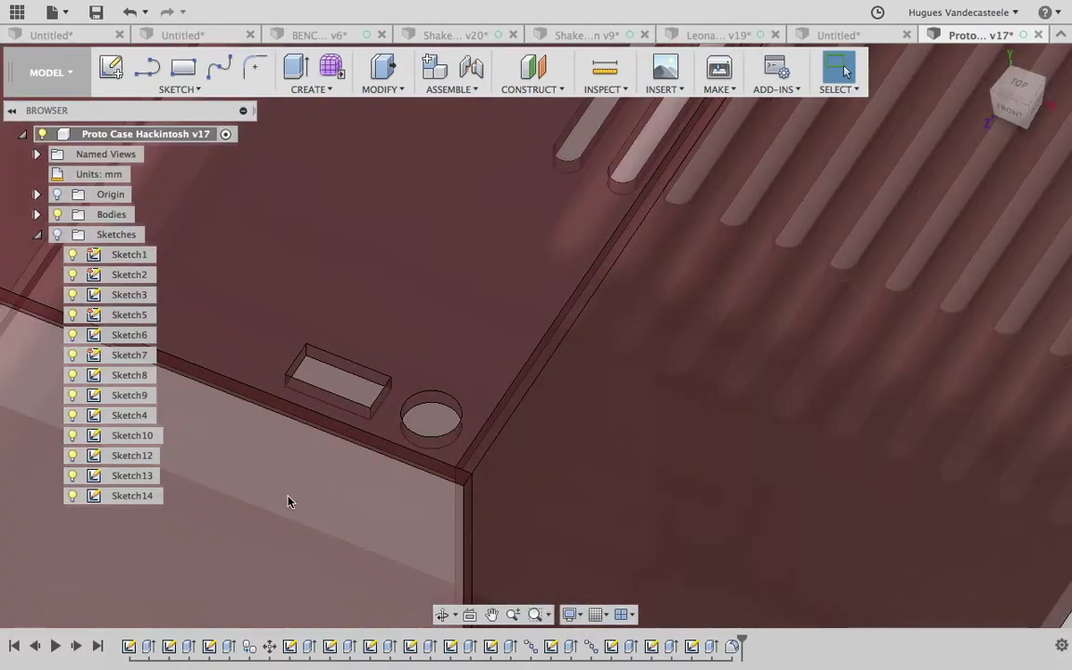
pyautogui.click(289, 501)
pyautogui.keyDown('shift'); pyautogui.moveTo(288, 501); pyautogui.dragTo(593, 319, button='middle'); pyautogui.keyUp('shift')
pyautogui.scroll(-5, 592, 319)
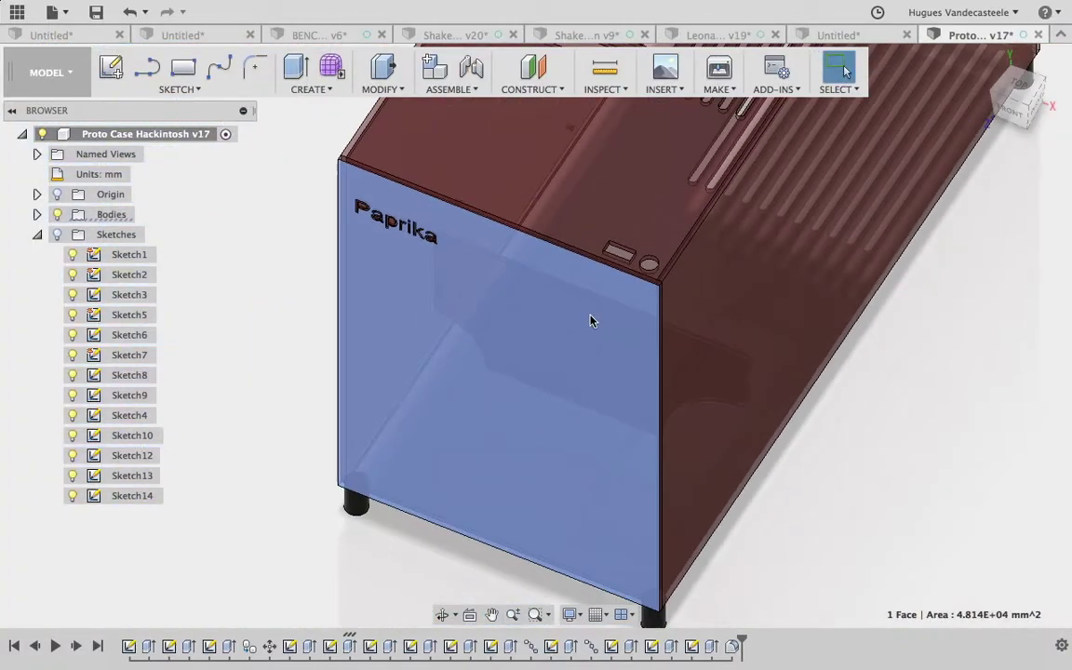
pyautogui.click(37, 214)
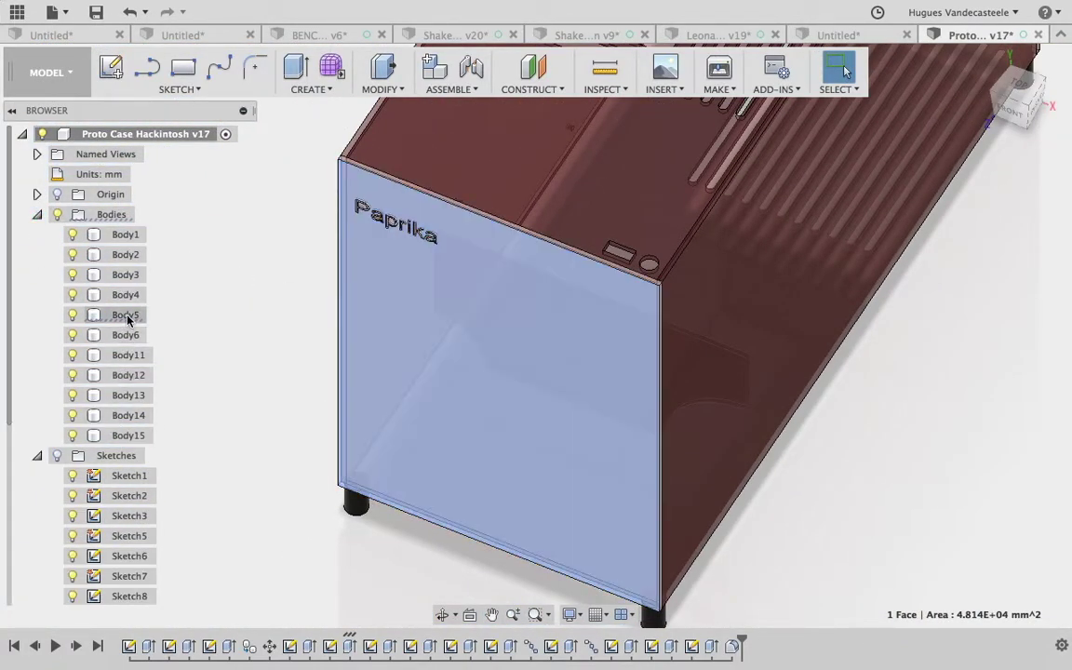
# Locate the front panel's Extrude6 feature in the design history and open Sketch6 for editing.
pyautogui.click(349, 647)
pyautogui.click(349, 647)
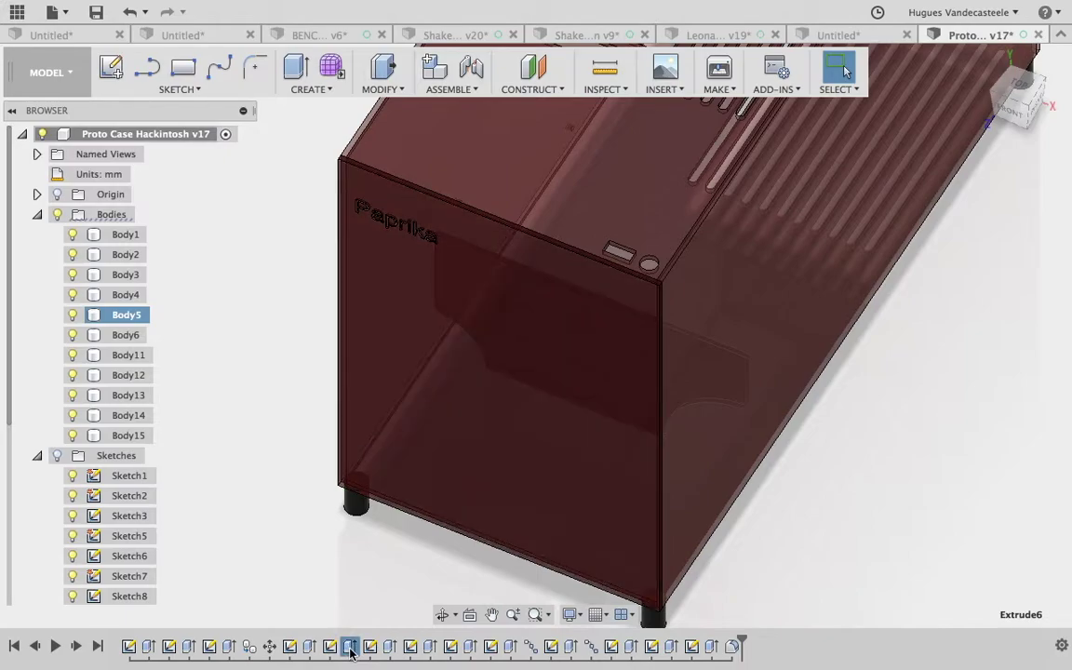
pyautogui.click(330, 647)
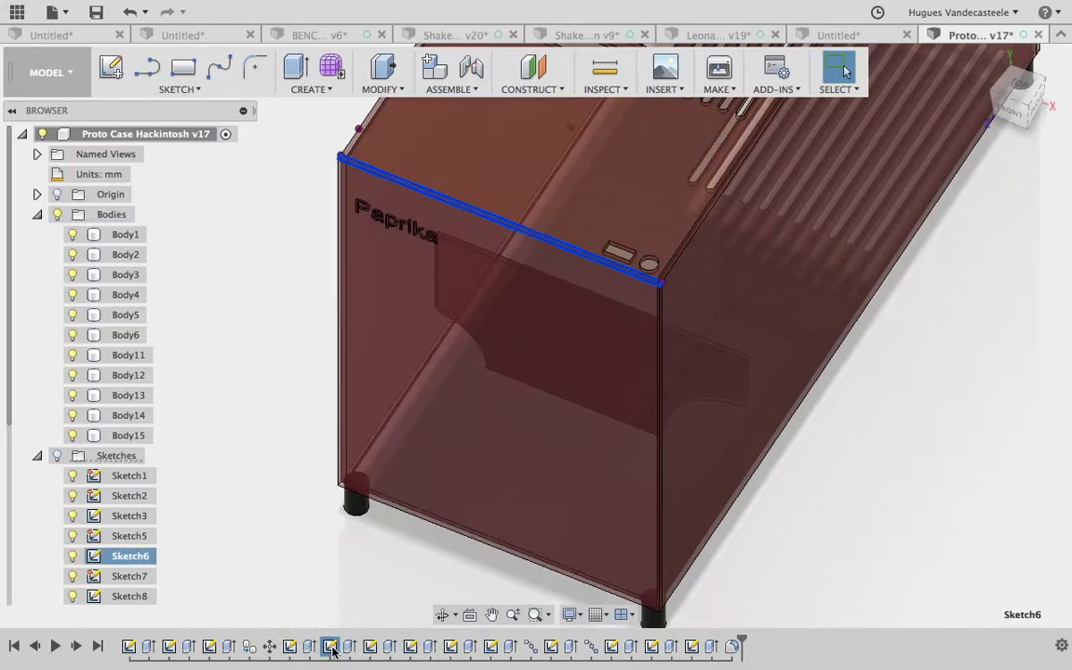
pyautogui.doubleClick(331, 647)
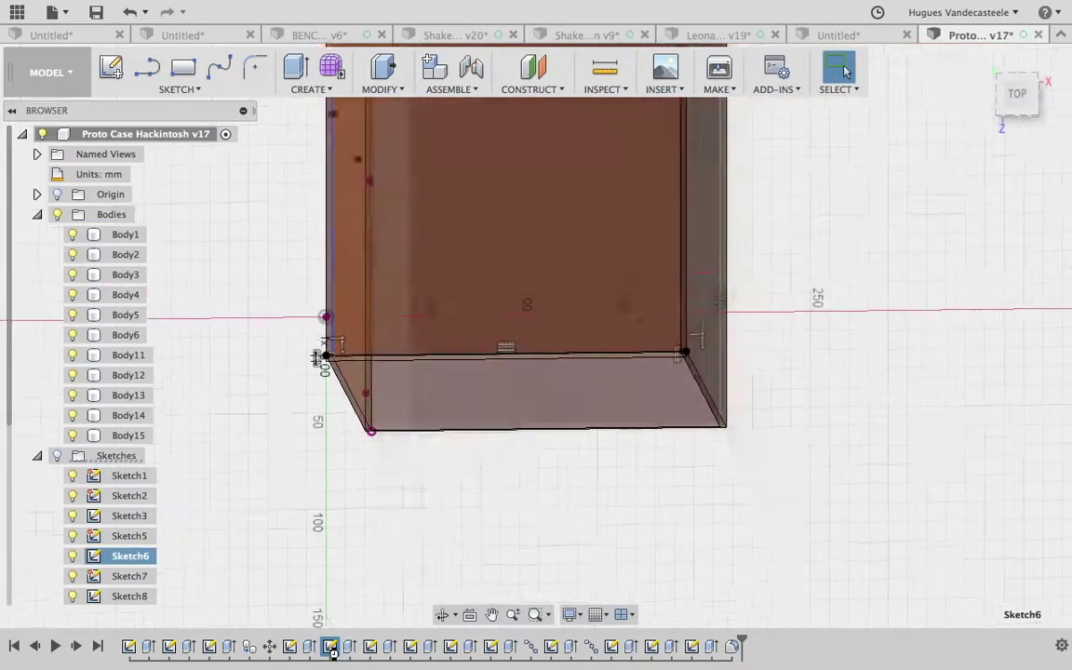
# Set the front panel's thickness dimension in Sketch6 to the parameter t and finish the sketch.
pyautogui.scroll(5, 337, 390)
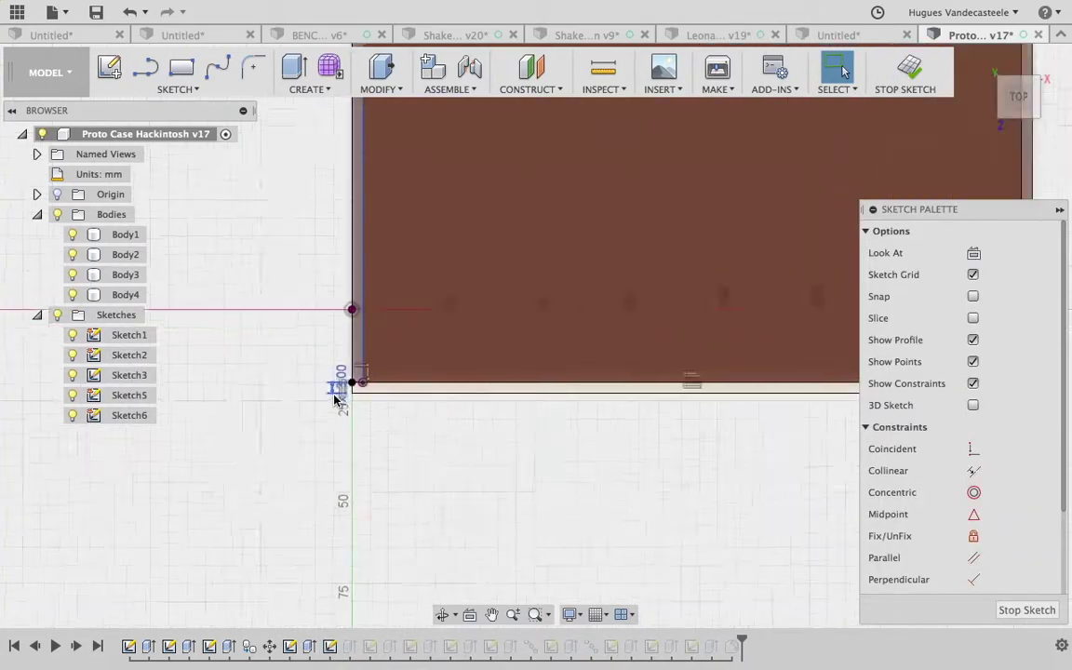
pyautogui.scroll(2, 340, 445)
pyautogui.doubleClick(326, 238)
pyautogui.write('t')
pyautogui.press('Return')
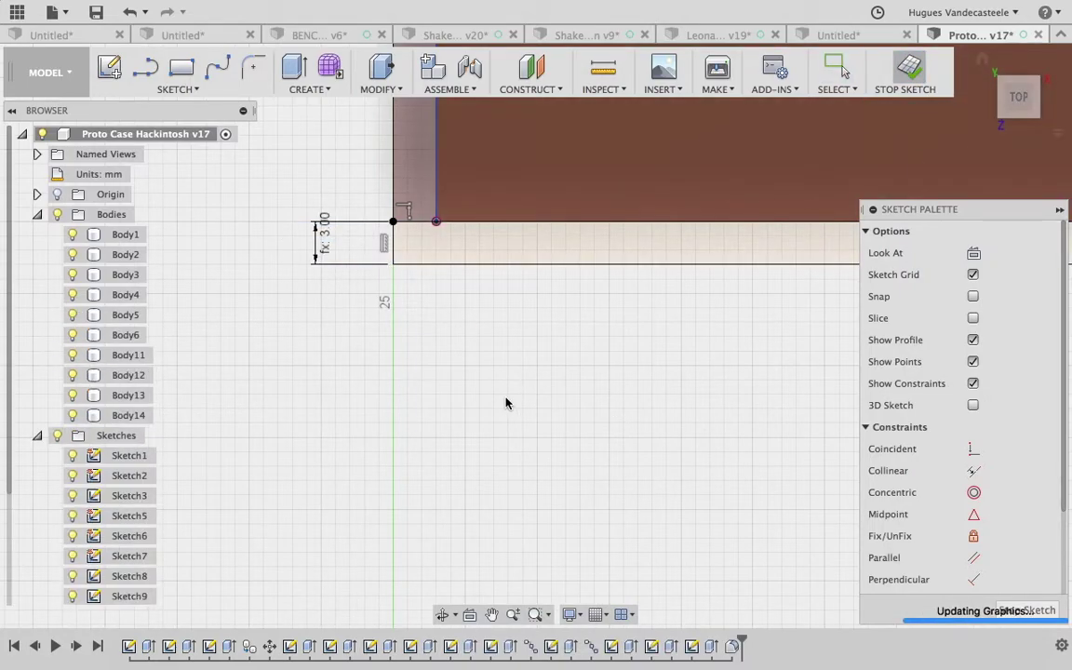
# Return to the isometric home view of the whole case and select the front panel bearing the Paprika lettering.
pyautogui.scroll(-2, 563, 376)
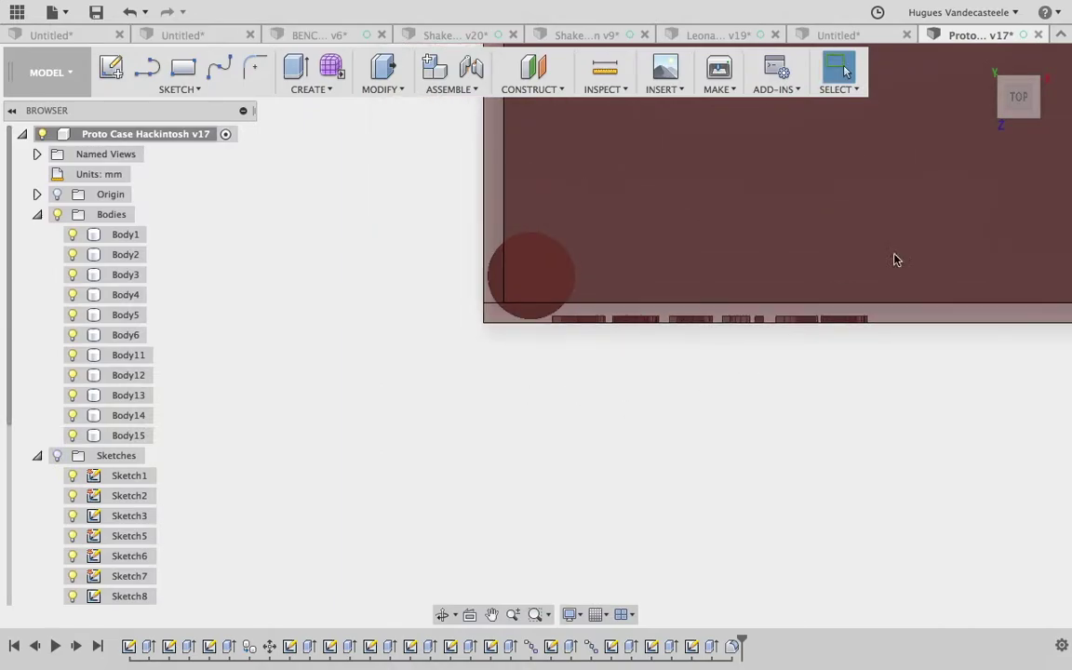
pyautogui.click(982, 61)
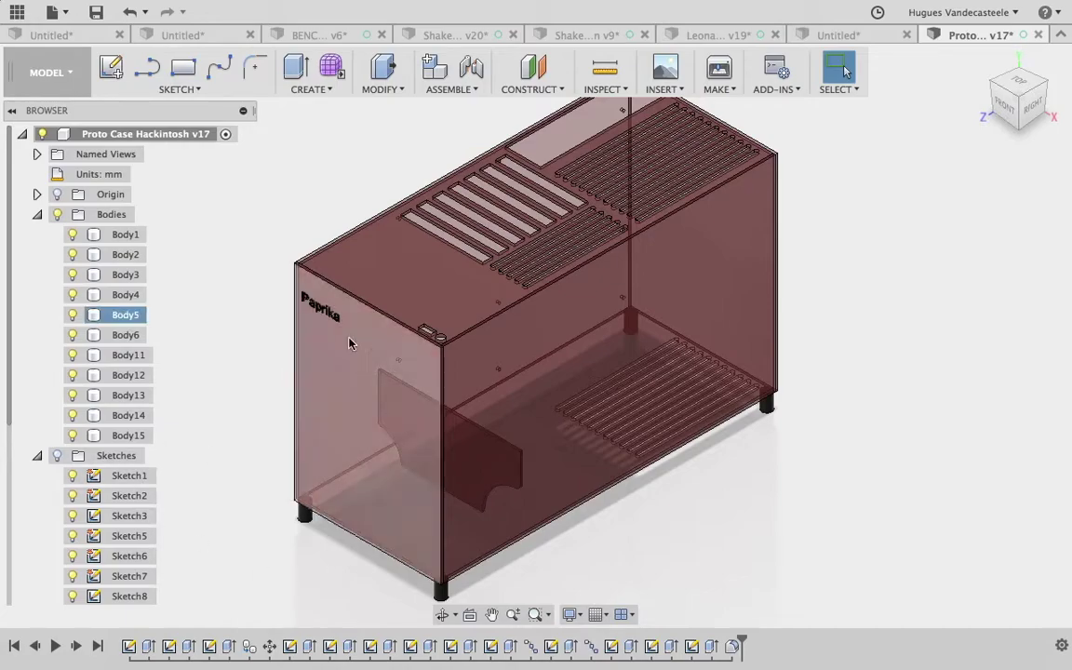
pyautogui.click(520, 484)
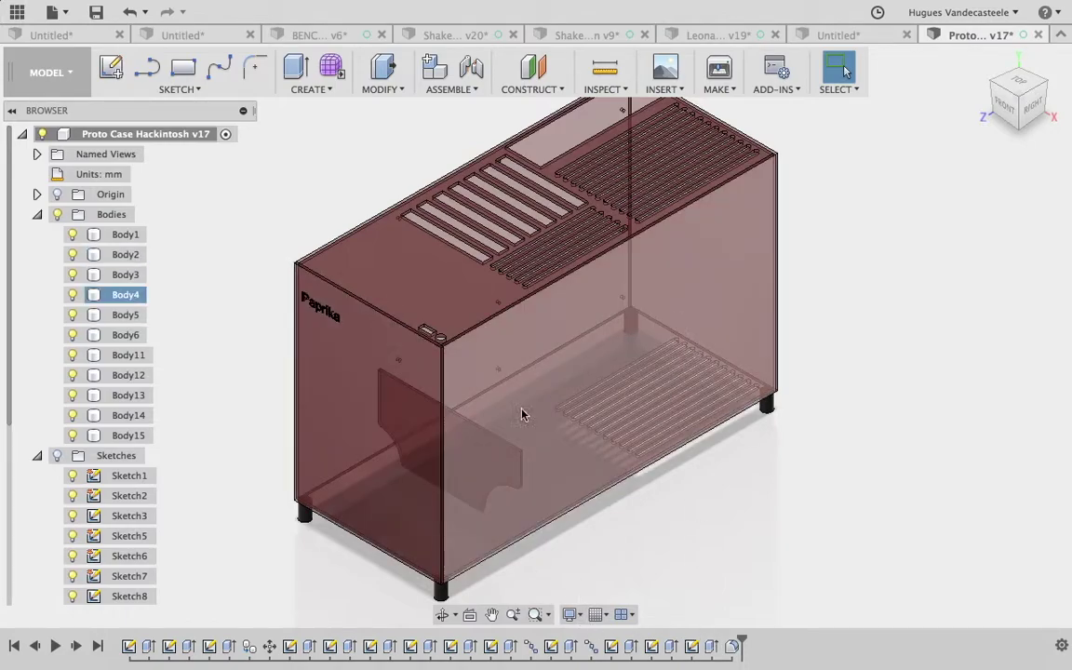
pyautogui.click(344, 382)
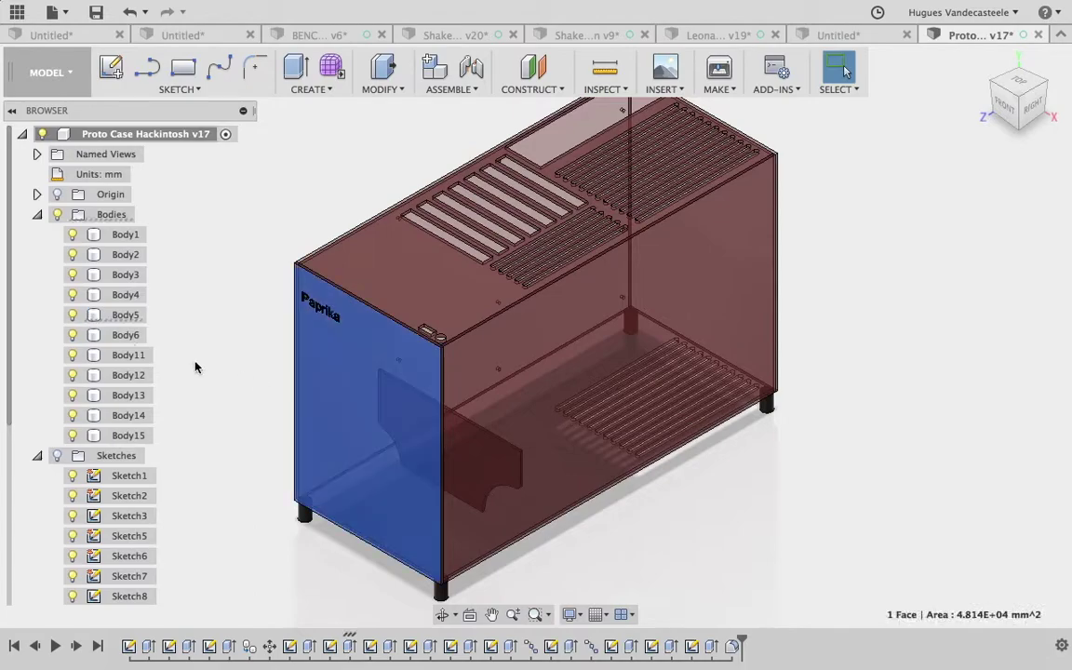
# Set the front panel's thickness dimension in Sketch6 to 2*t and finish the sketch.
pyautogui.doubleClick(329, 646)
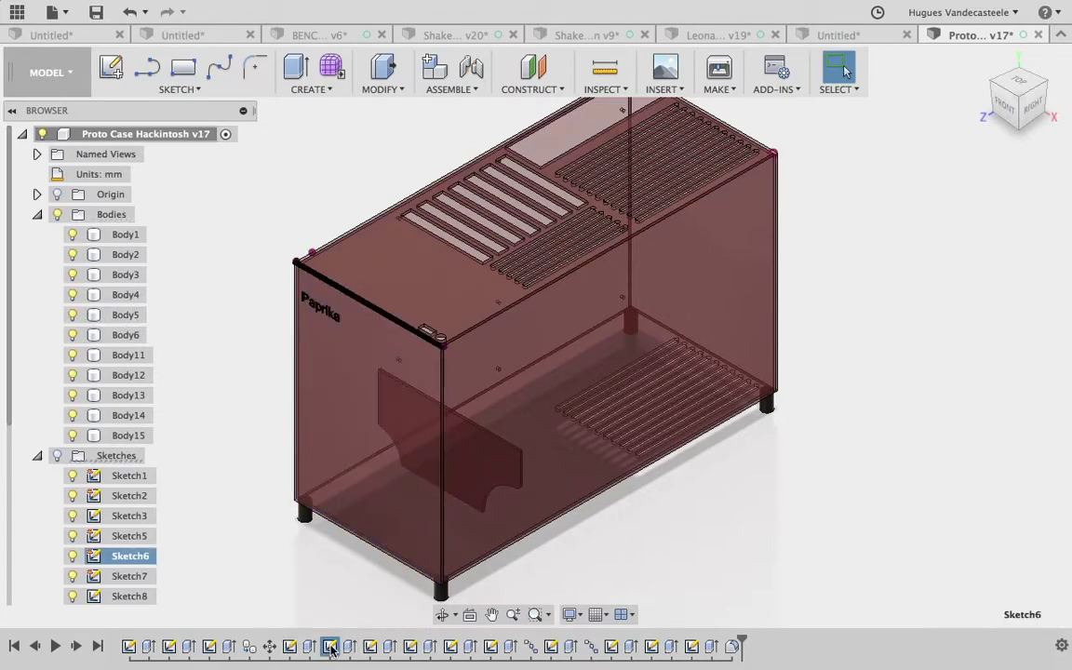
pyautogui.scroll(10, 447, 547)
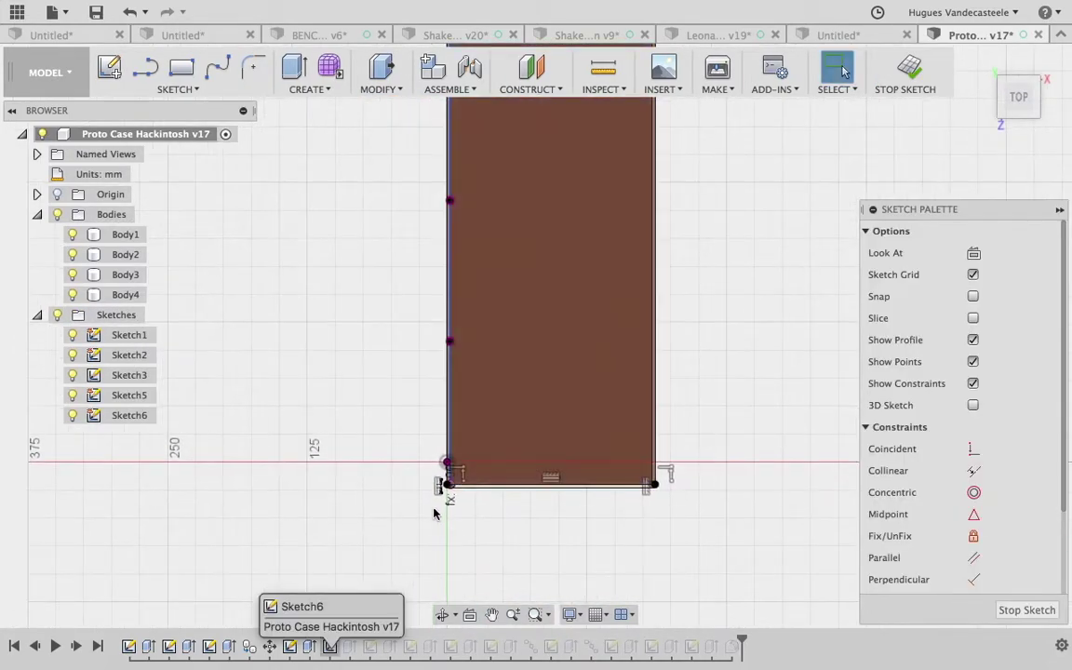
pyautogui.doubleClick(456, 464)
pyautogui.write('t')
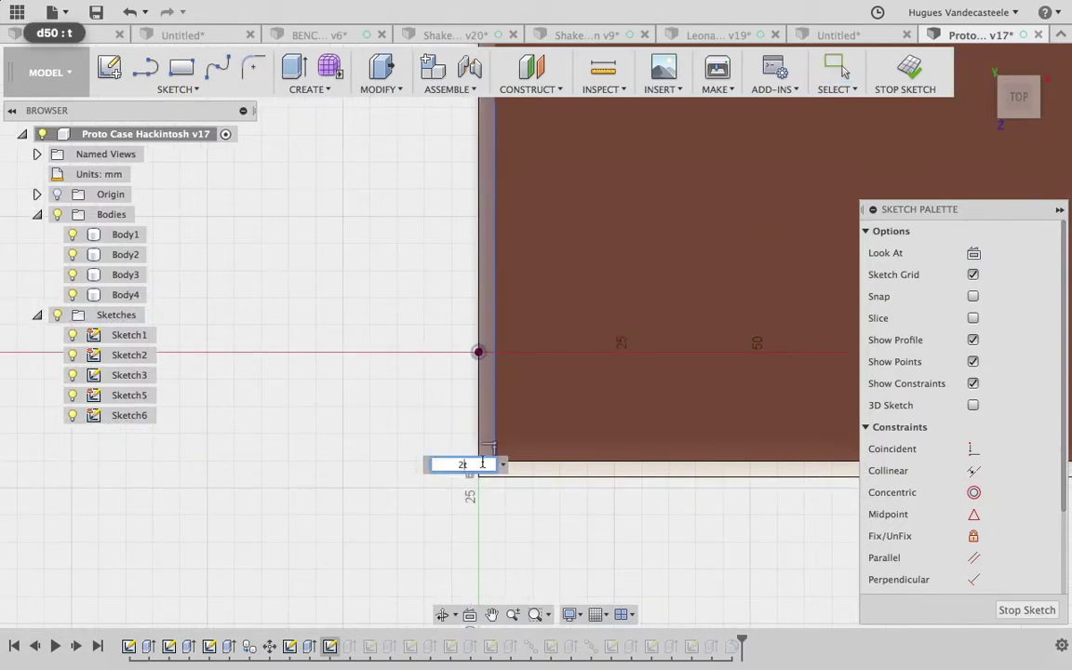
pyautogui.press('Return')
pyautogui.doubleClick(458, 465)
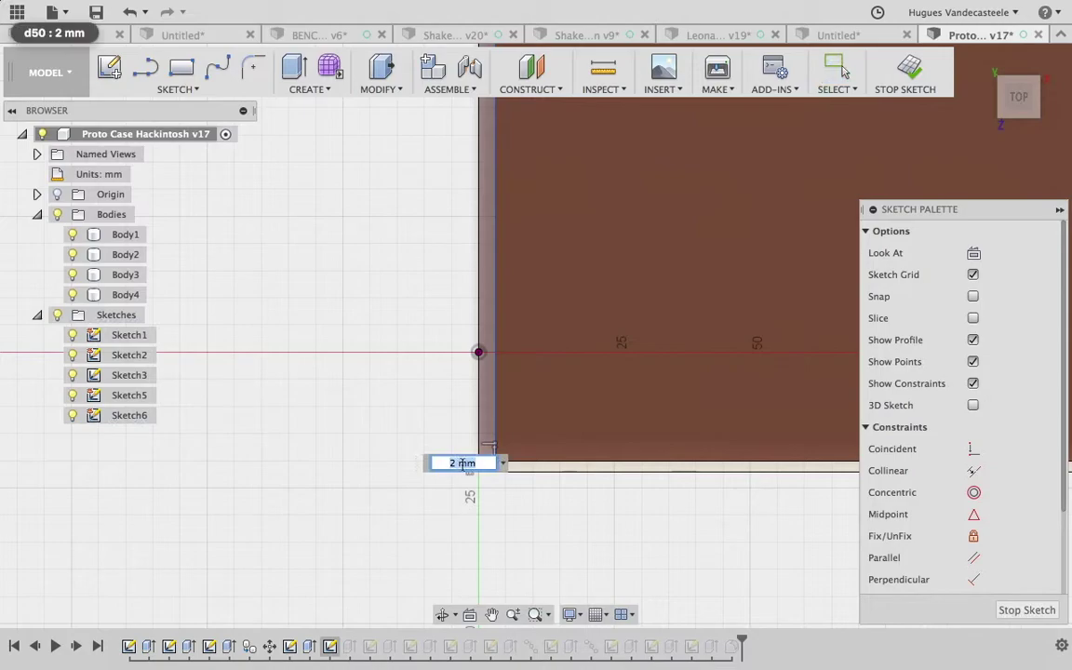
pyautogui.write('2*t')
pyautogui.press('Return')
pyautogui.press('Return')
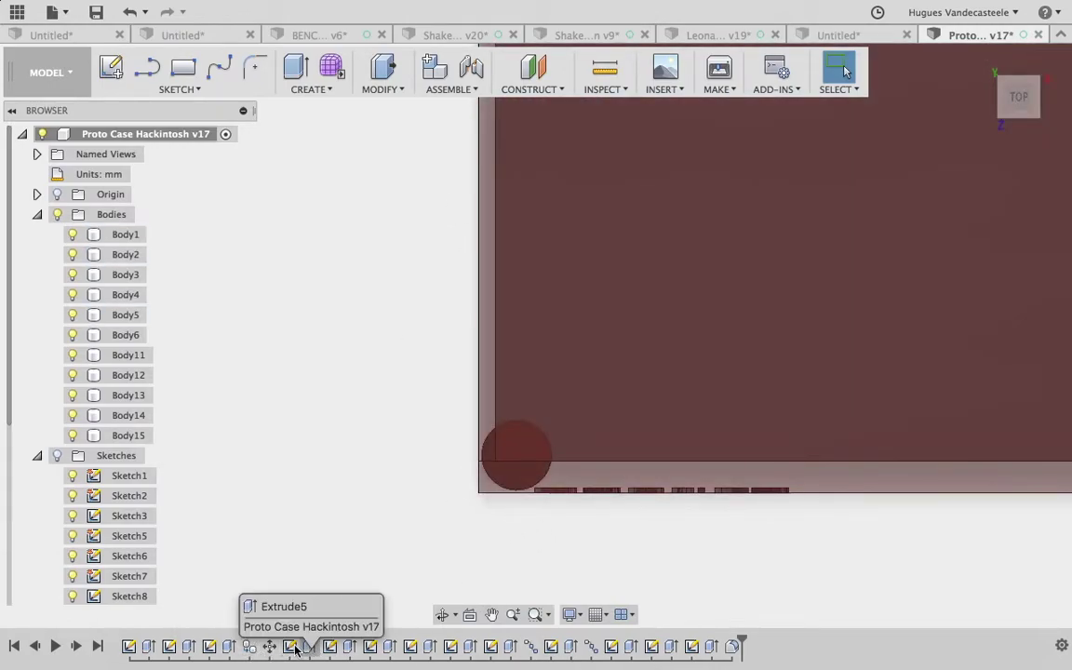
# Reopen Sketch6, set the front panel's thickness dimension back to a single thickness t, and restore the home view of the whole case.
pyautogui.click(741, 486)
pyautogui.doubleClick(329, 646)
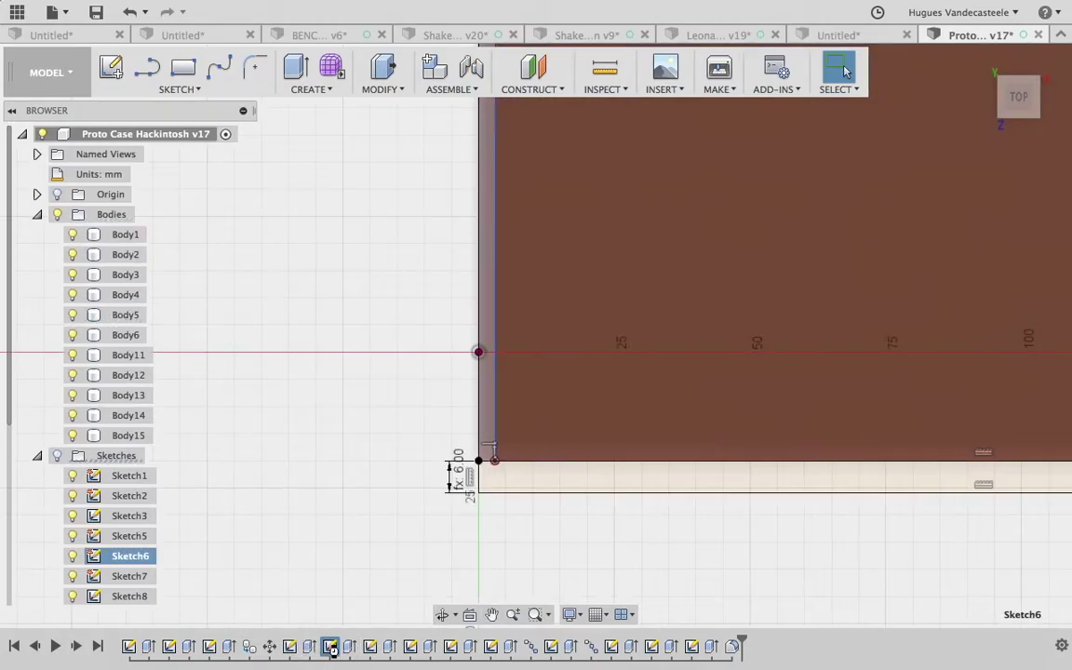
pyautogui.doubleClick(455, 477)
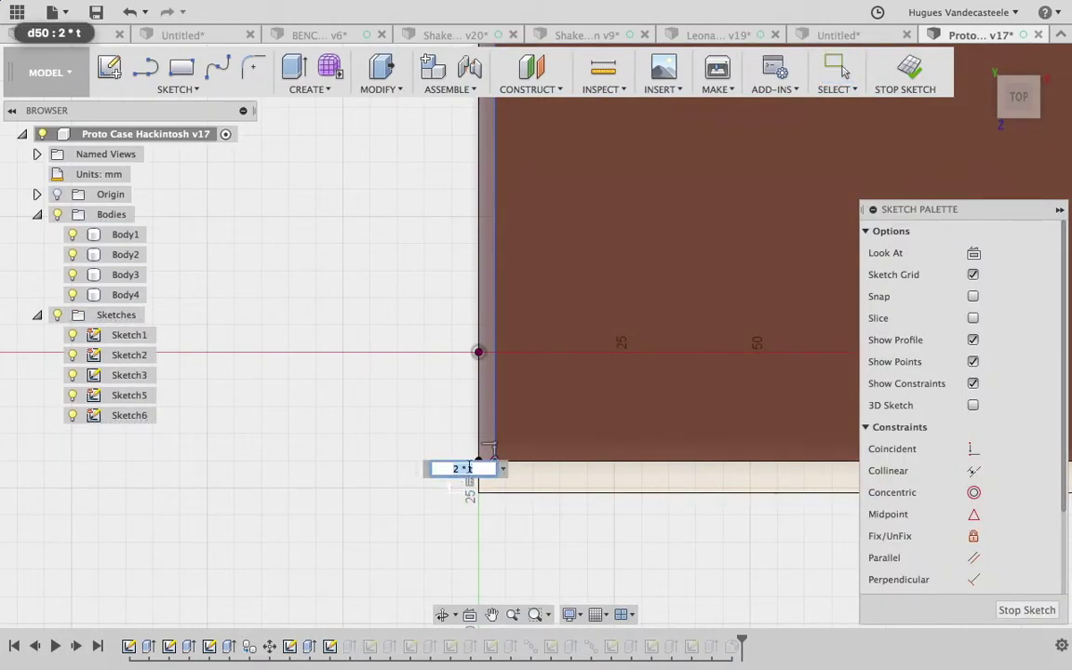
pyautogui.write('1')
pyautogui.press('Return')
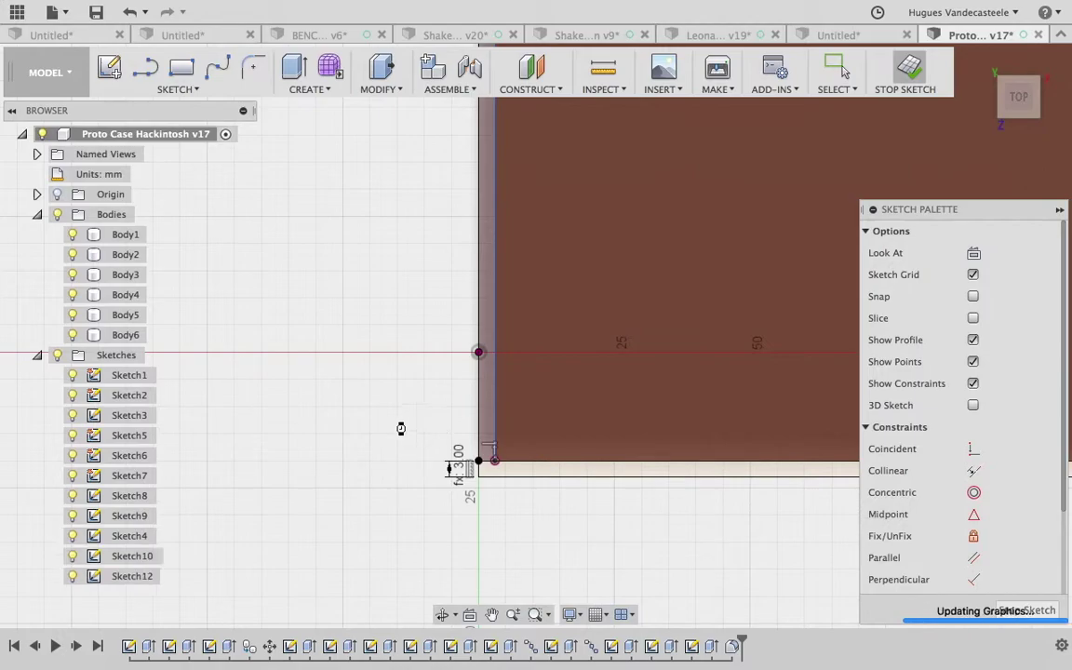
pyautogui.click(986, 62)
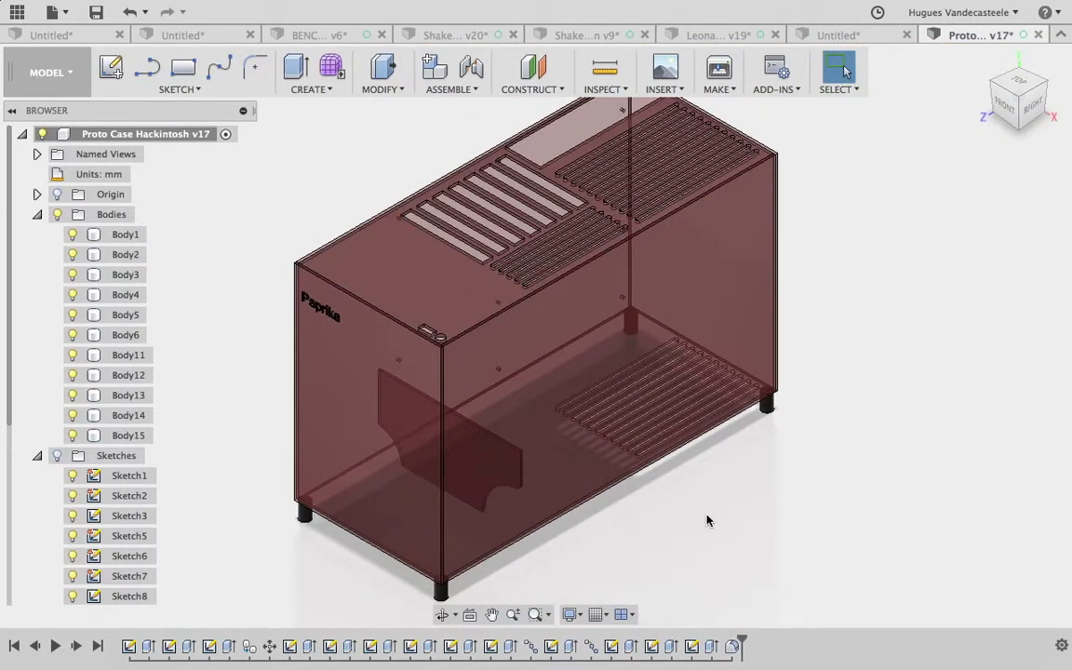
# Open the sketch of the top panel's rectangular opening, examine the opening's size and edge offset dimensions, and finish the sketch.
pyautogui.moveTo(560, 139); pyautogui.dragTo(421, 321, button='middle')
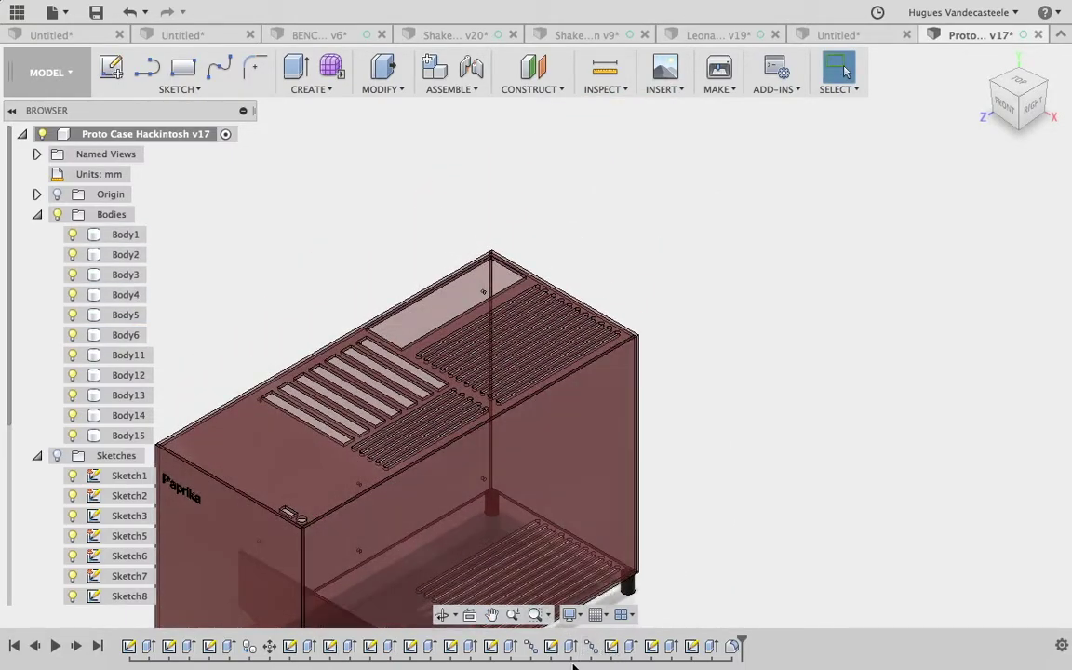
pyautogui.click(415, 306)
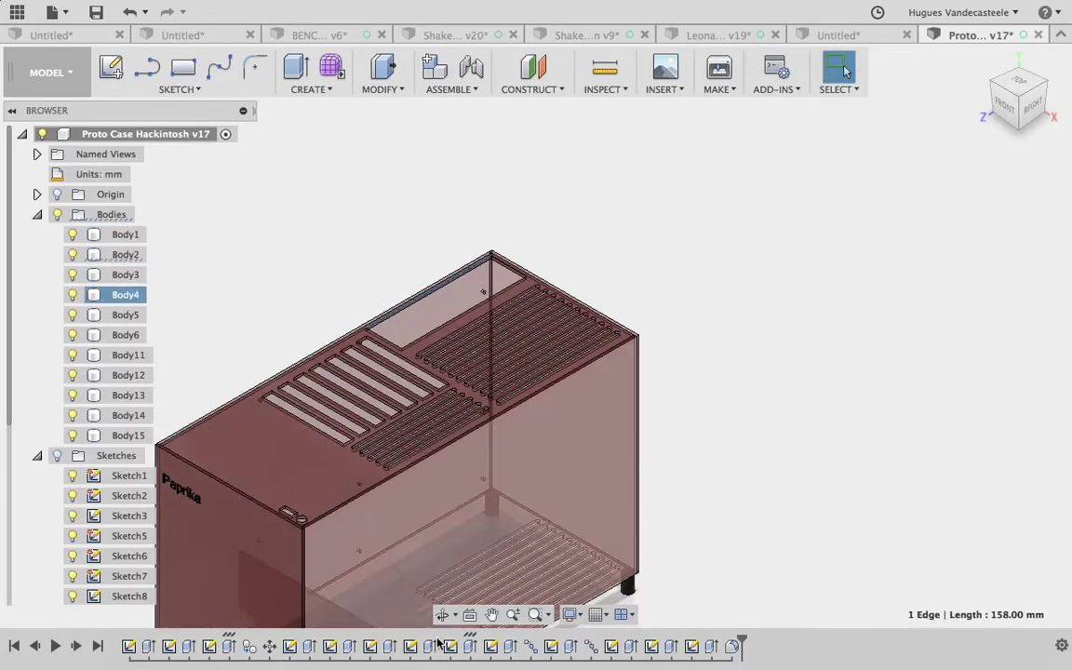
pyautogui.click(451, 647)
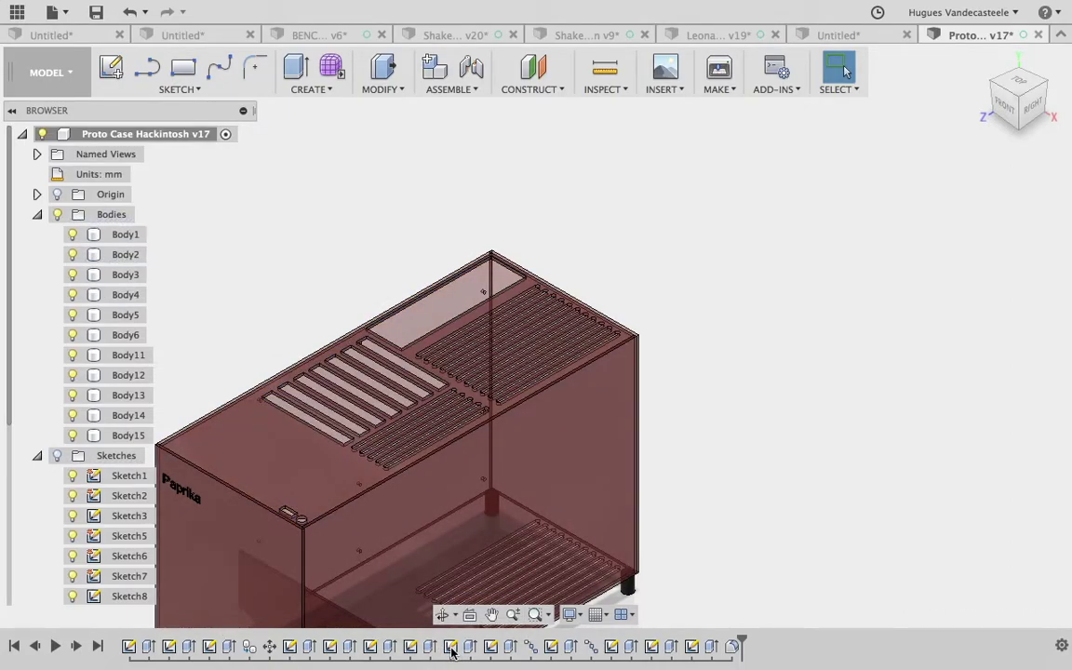
pyautogui.doubleClick(452, 647)
pyautogui.moveTo(340, 437); pyautogui.dragTo(345, 389, button='middle')
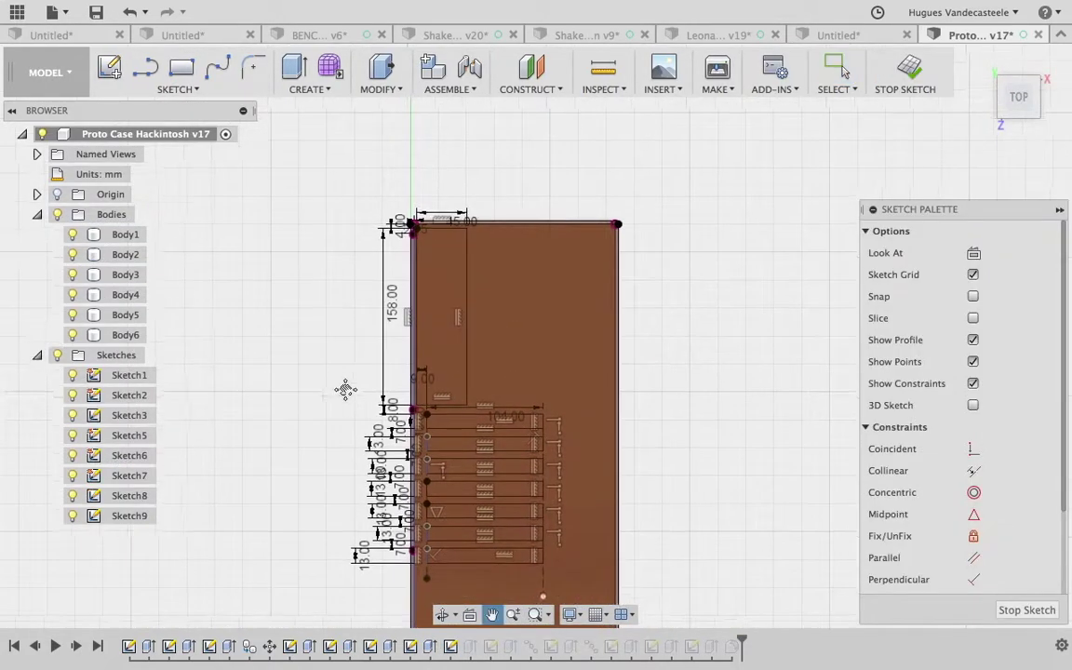
pyautogui.scroll(3, 345, 389)
pyautogui.moveTo(364, 311)
pyautogui.mouseDown(button='middle')
pyautogui.moveTo(338, 364)
pyautogui.moveTo(318, 211)
pyautogui.mouseUp(button='middle')
pyautogui.moveTo(285, 389)
pyautogui.mouseDown(button='middle')
pyautogui.moveTo(292, 234)
pyautogui.moveTo(259, 466)
pyautogui.moveTo(288, 291)
pyautogui.moveTo(259, 464)
pyautogui.moveTo(258, 400)
pyautogui.moveTo(221, 500)
pyautogui.mouseUp(button='middle')
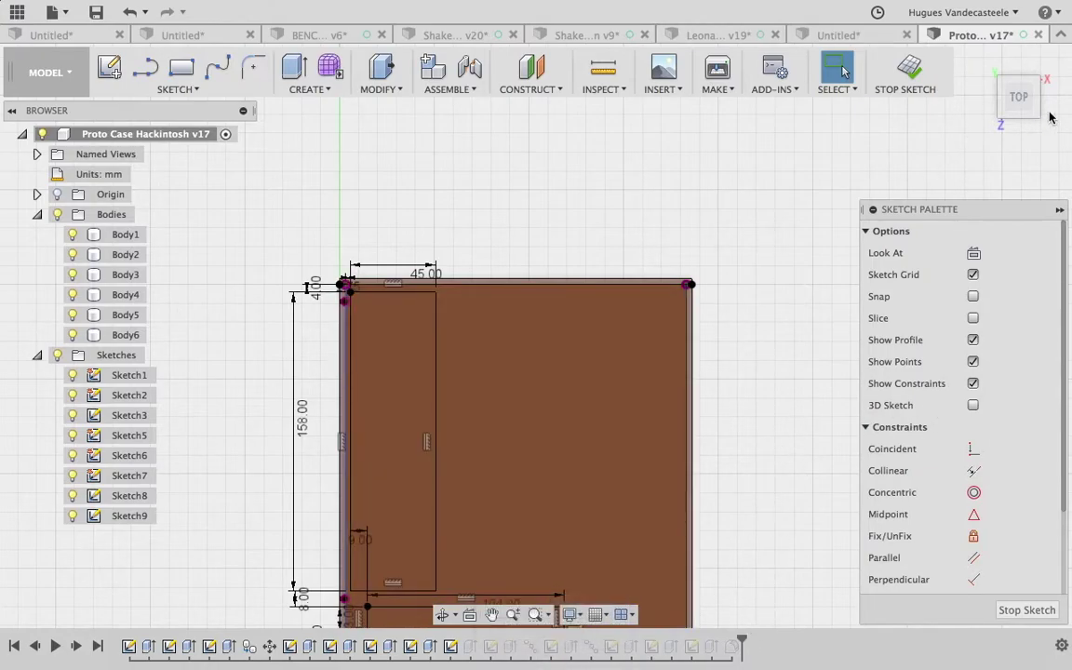
pyautogui.click(905, 74)
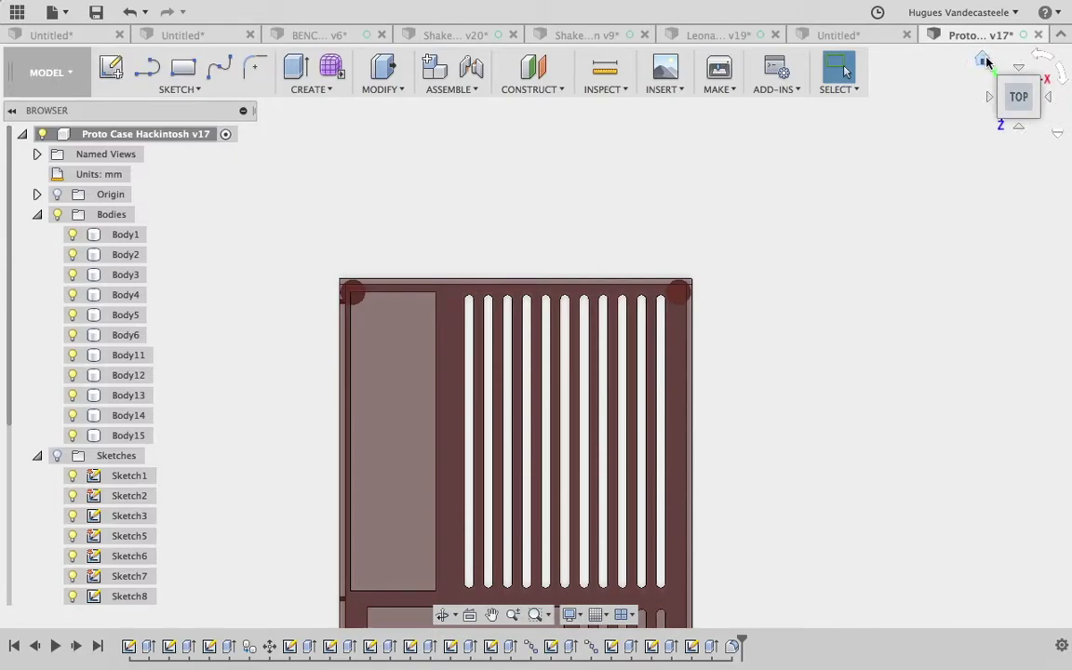
pyautogui.click(983, 60)
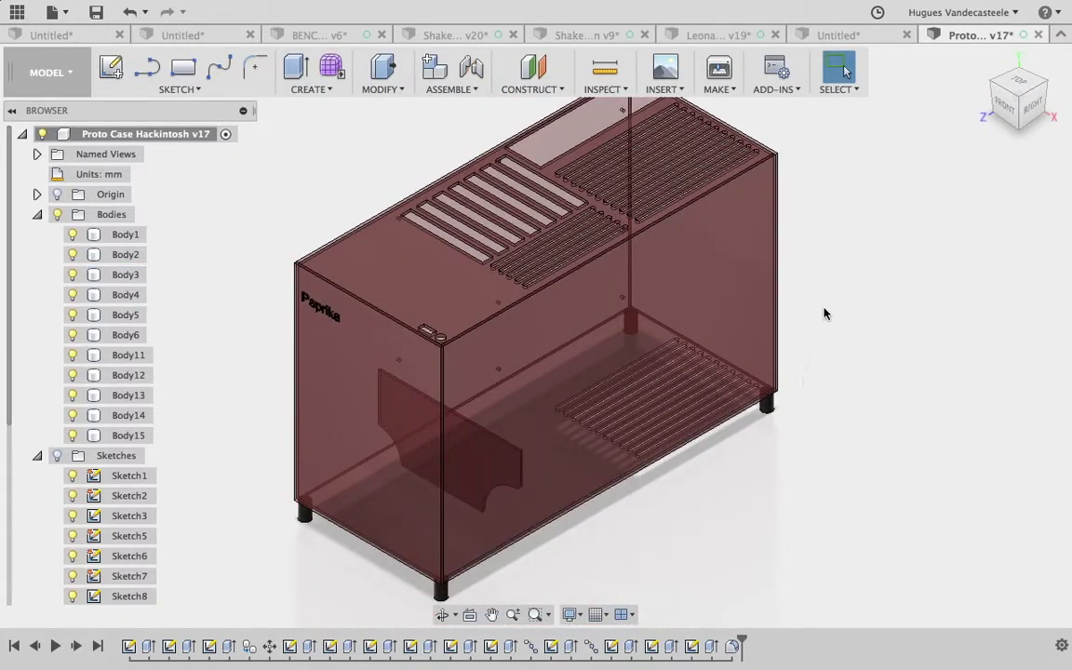
# Examine the top panel's ventilation slots and adjoining panel edges from other corners and up close, and return to the home view.
pyautogui.click(1035, 113)
pyautogui.scroll(10, 600, 335)
pyautogui.scroll(-10, 755, 252)
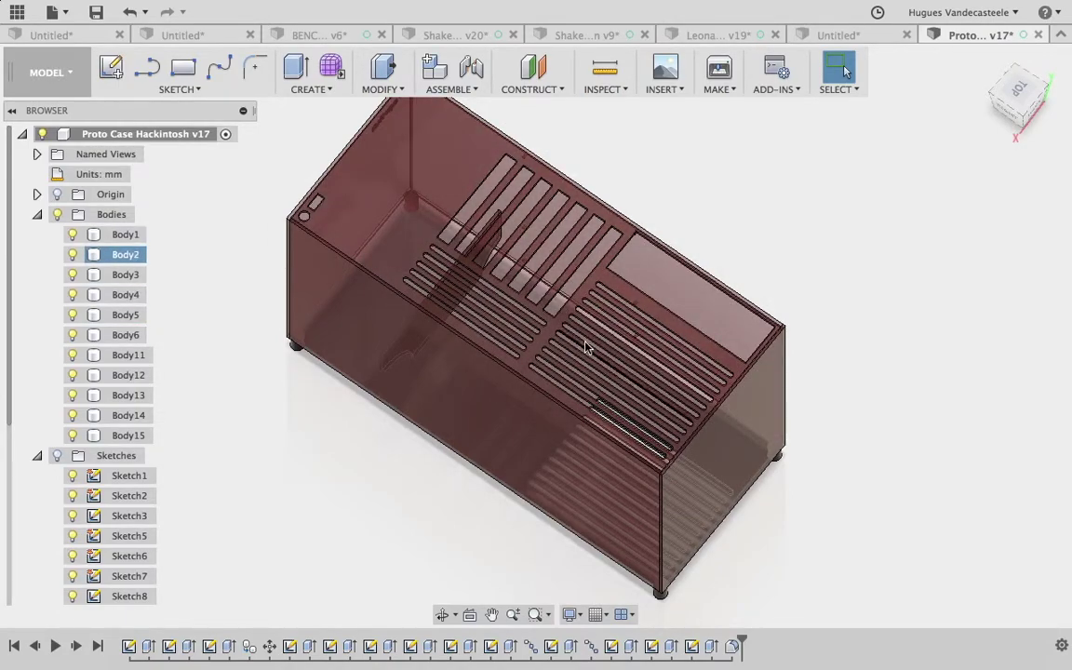
pyautogui.click(983, 63)
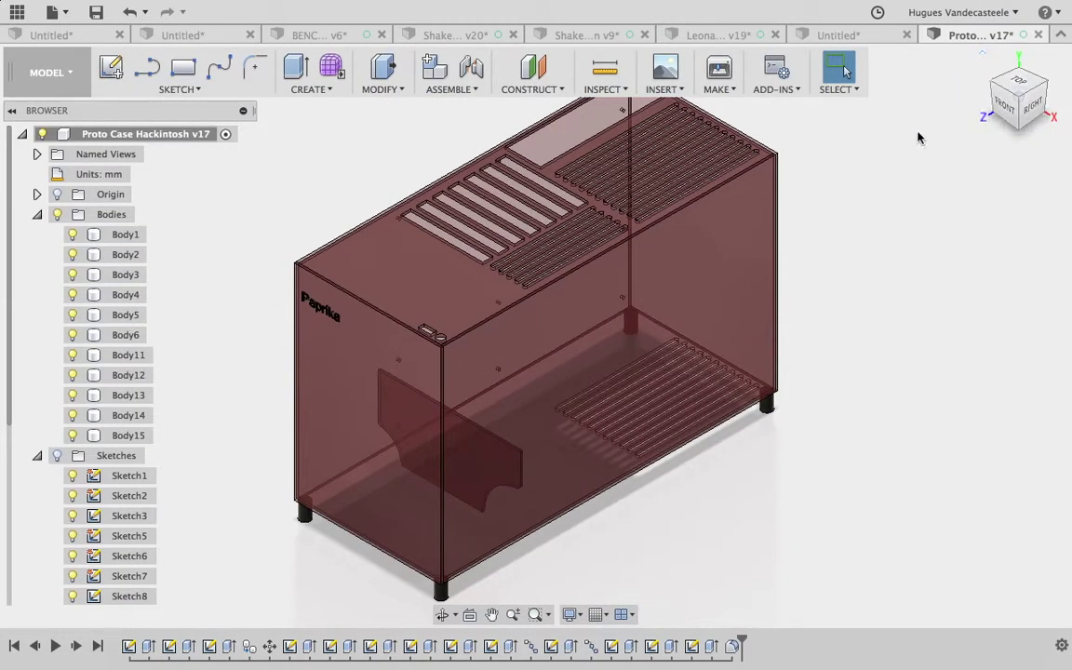
pyautogui.moveTo(837, 280); pyautogui.dragTo(827, 298, button='middle')
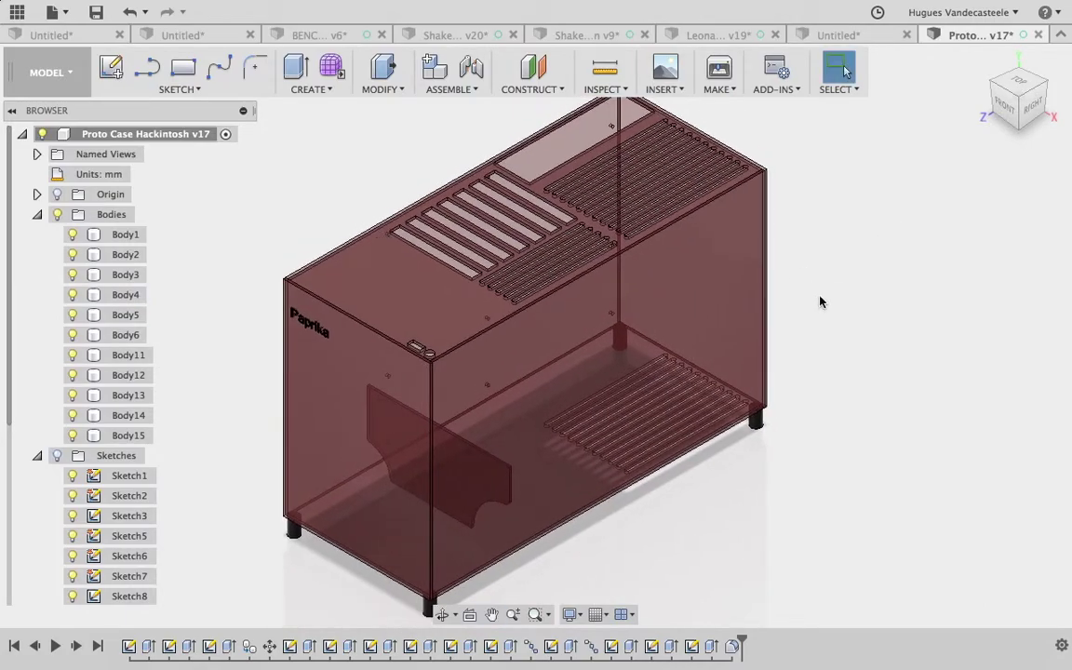
pyautogui.keyDown('shift'); pyautogui.moveTo(836, 286); pyautogui.dragTo(587, 323); pyautogui.keyUp('shift')
pyautogui.keyDown('shift'); pyautogui.moveTo(587, 323); pyautogui.dragTo(493, 409, button='middle'); pyautogui.keyUp('shift')
pyautogui.scroll(8, 443, 460)
pyautogui.moveTo(430, 467); pyautogui.dragTo(588, 246, button='middle')
pyautogui.scroll(3, 343, 348)
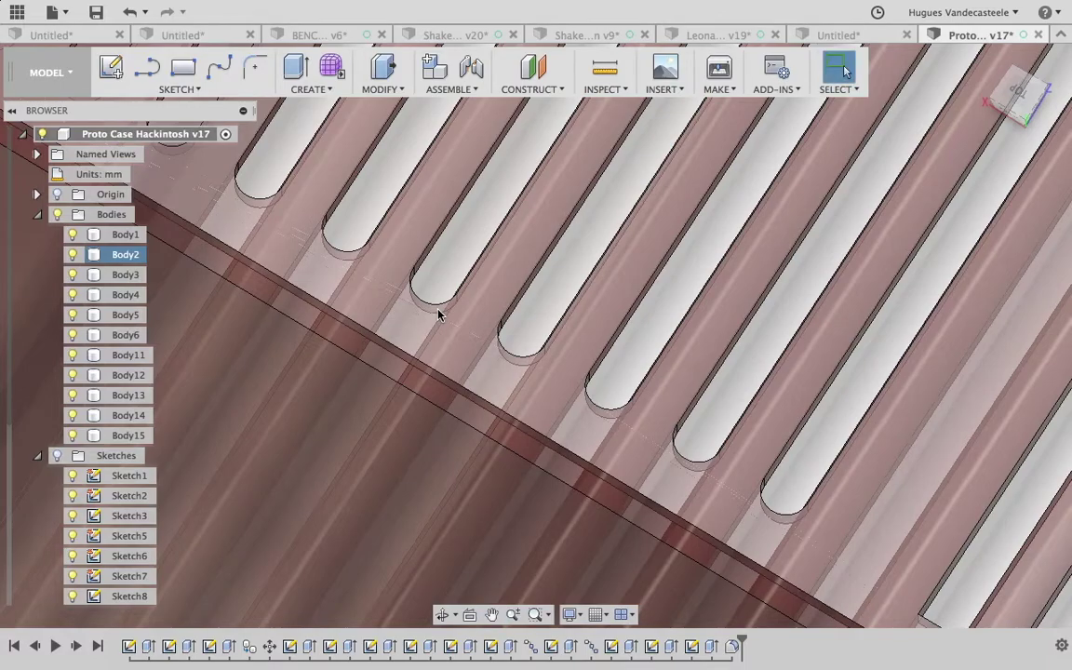
pyautogui.middleClick(439, 311)
pyautogui.middleClick(440, 310)
pyautogui.keyDown('shift'); pyautogui.moveTo(442, 317); pyautogui.dragTo(438, 434, button='middle'); pyautogui.keyUp('shift')
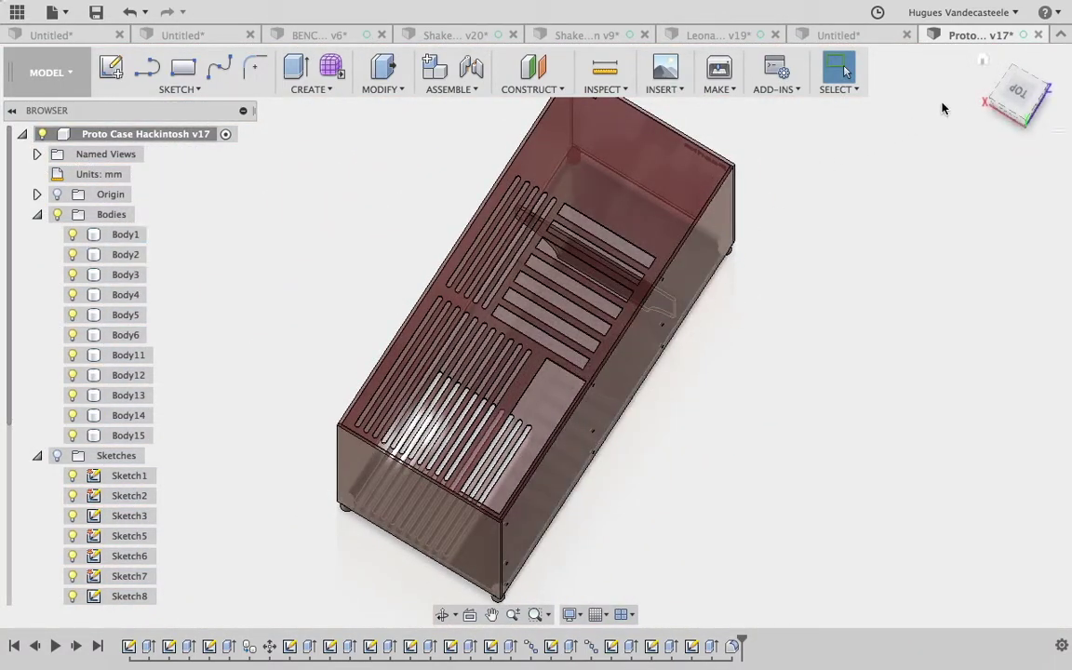
pyautogui.click(982, 58)
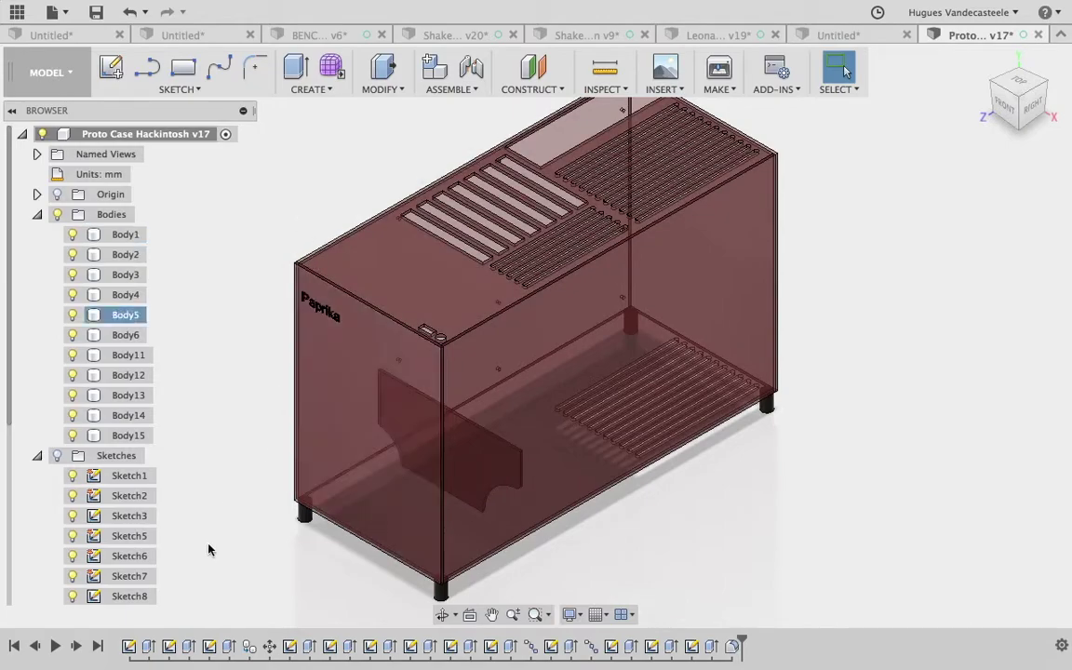
# Open Sketch1, confirm the parameters Le for the rectangle's length and He for its height, and finish the sketch.
pyautogui.doubleClick(129, 648)
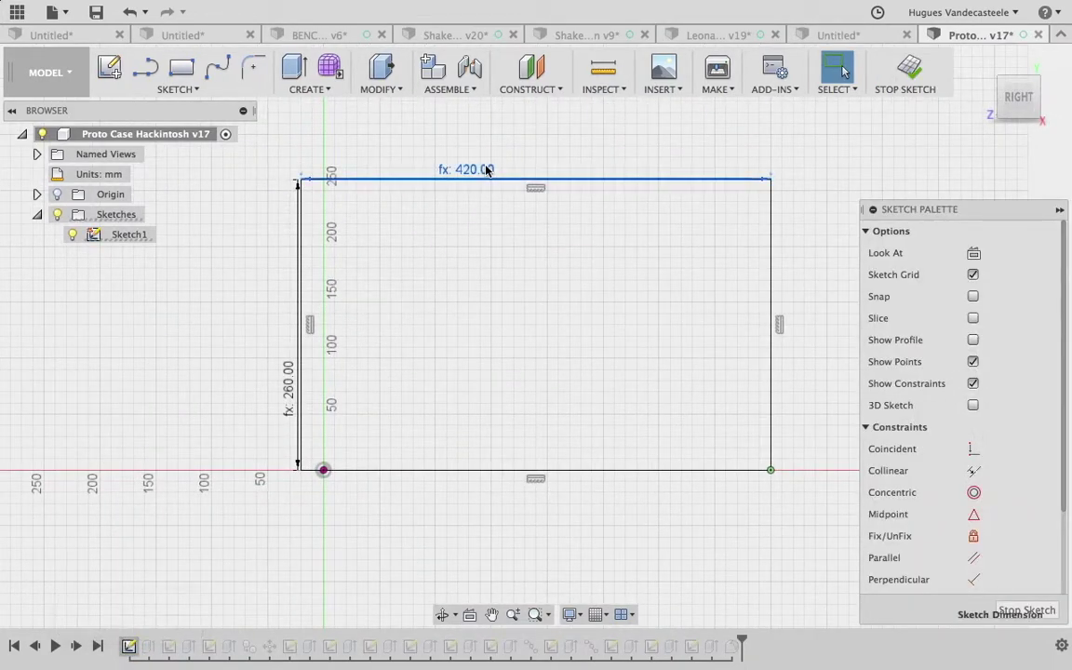
pyautogui.doubleClick(487, 170)
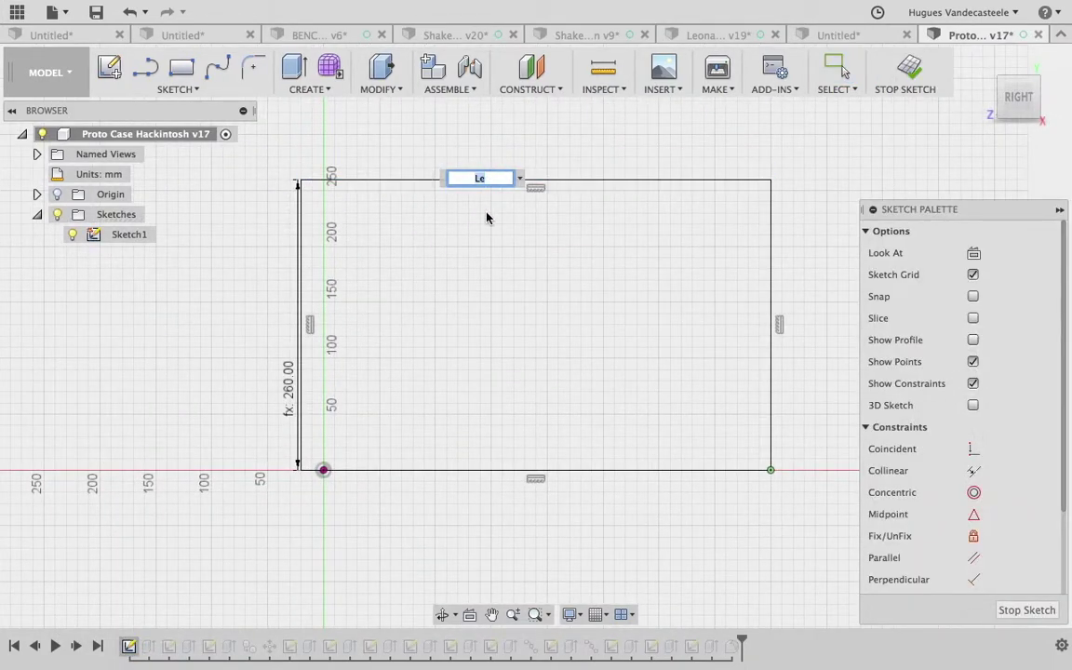
pyautogui.write('Le')
pyautogui.press('Return')
pyautogui.doubleClick(286, 384)
pyautogui.write('He')
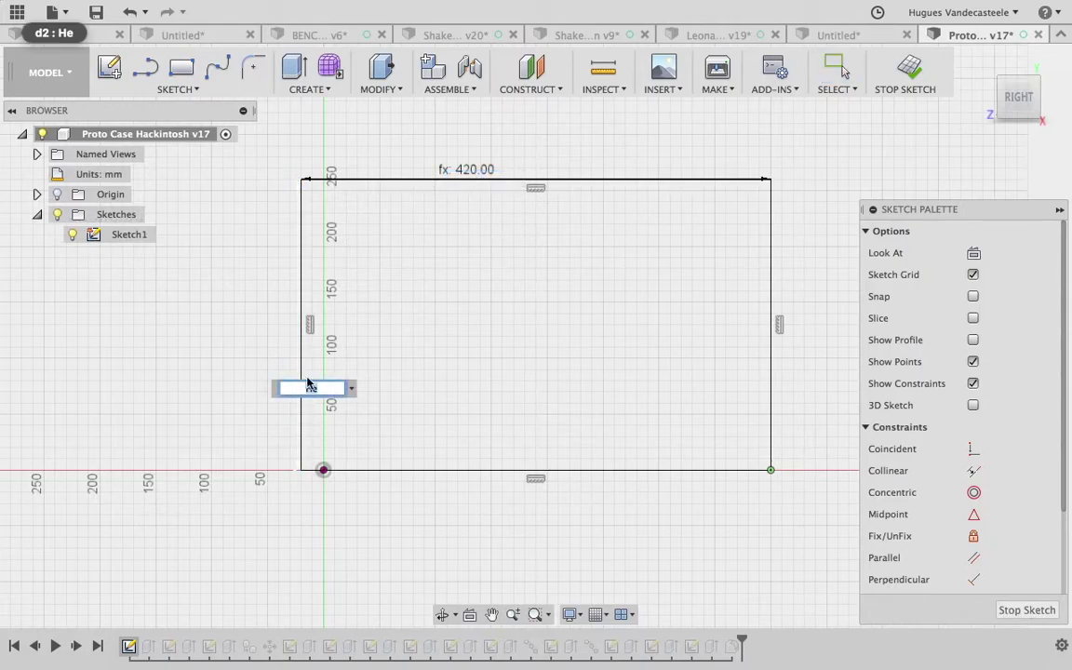
pyautogui.press('Return')
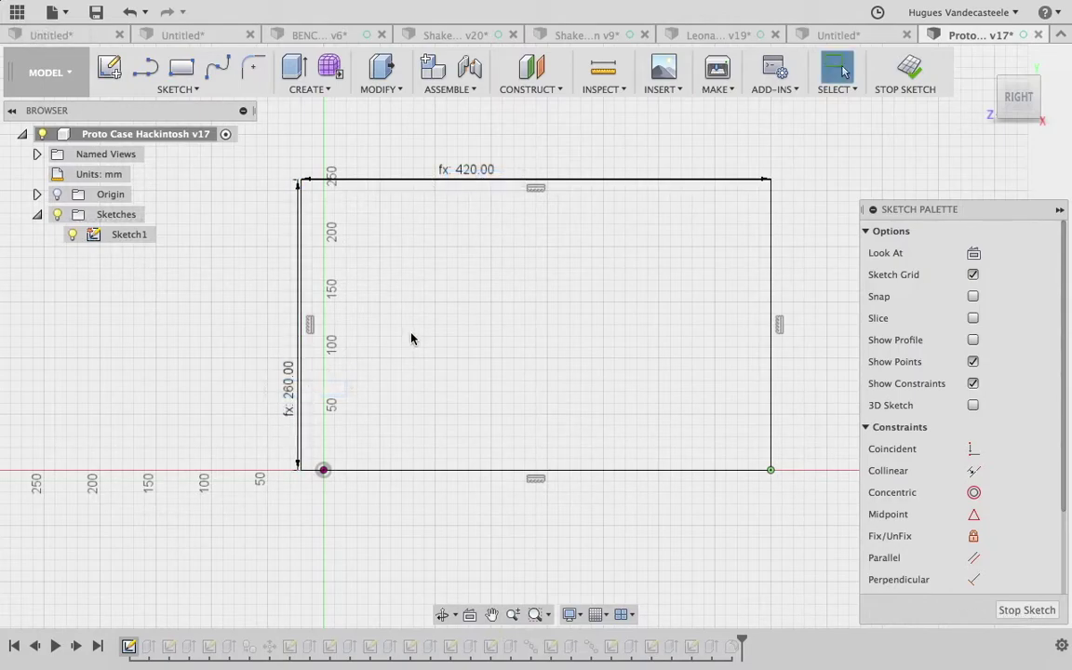
pyautogui.click(915, 81)
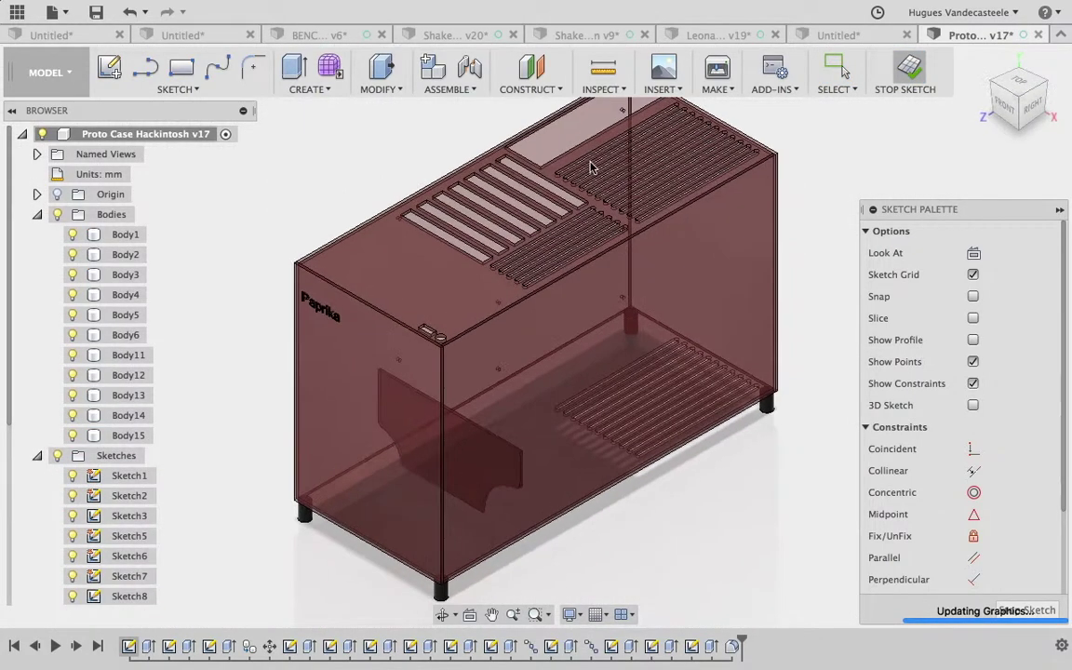
# Roll the design history back to just after the extrusion that follows Sketch3, leaving only the first side panel and the top panel.
pyautogui.click(147, 648)
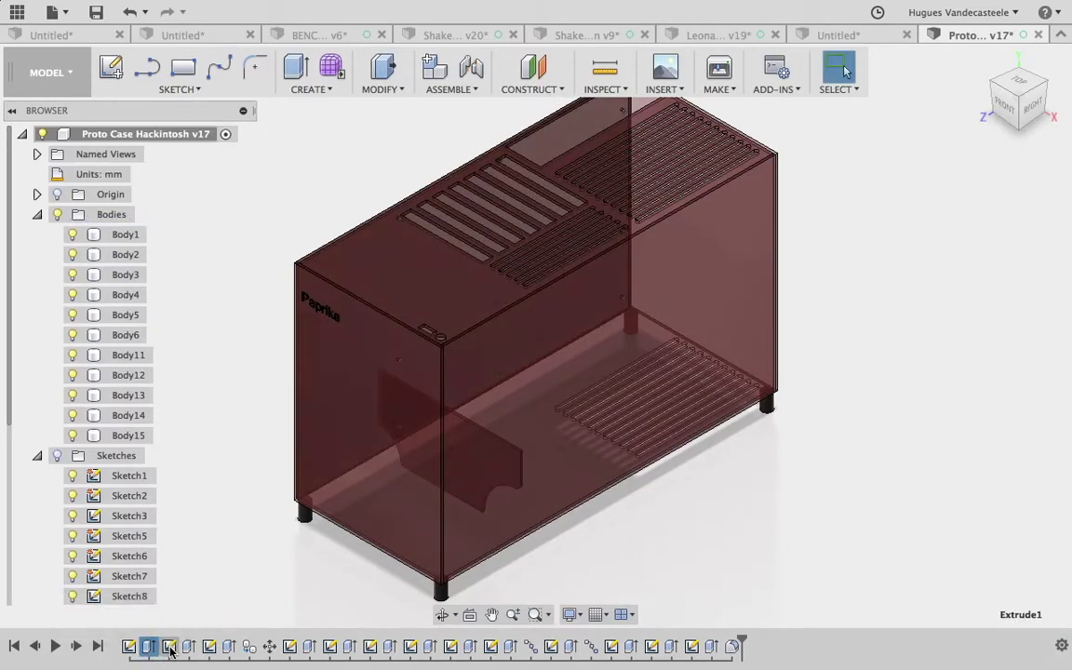
pyautogui.moveTo(742, 642)
pyautogui.mouseDown()
pyautogui.moveTo(160, 644)
pyautogui.moveTo(173, 644)
pyautogui.mouseUp()
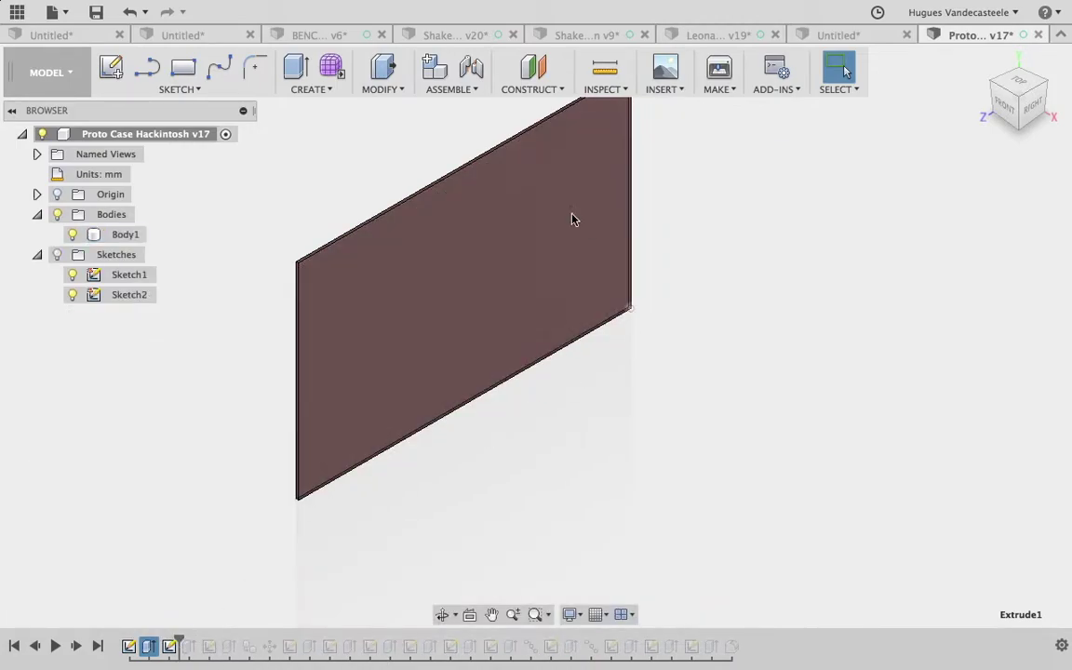
pyautogui.moveTo(206, 639); pyautogui.dragTo(239, 640)
pyautogui.moveTo(657, 166); pyautogui.dragTo(540, 293, button='middle')
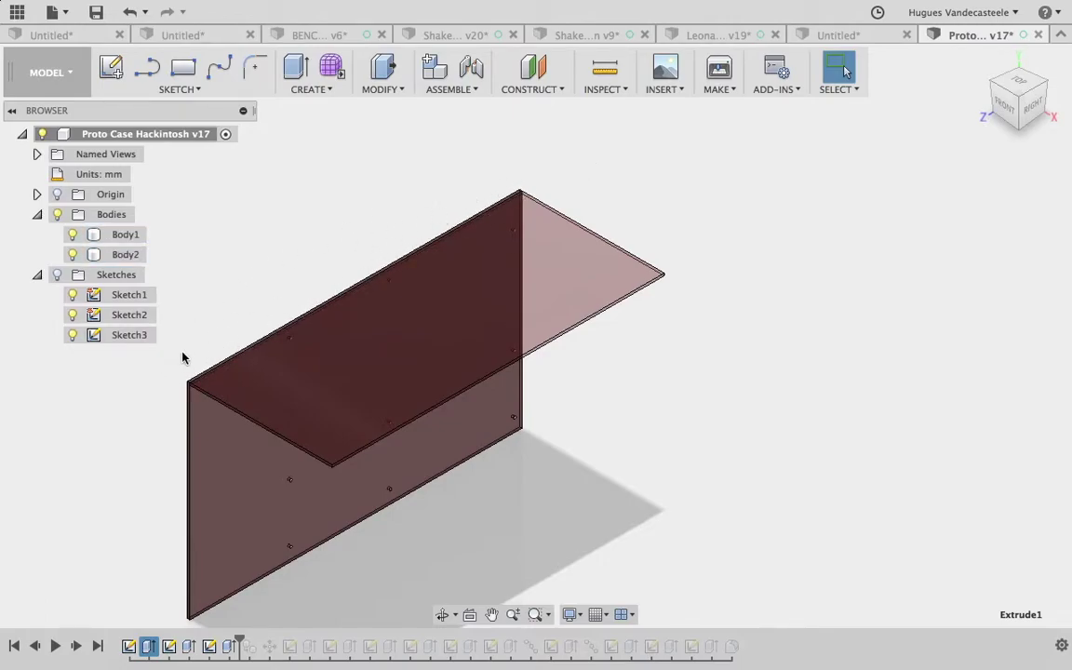
# Open the top panel's Sketch3, examine the thickness dimension and the corner points at both ends of the edge, and finish the sketch.
pyautogui.click(465, 353)
pyautogui.doubleClick(210, 646)
pyautogui.scroll(5, 623, 367)
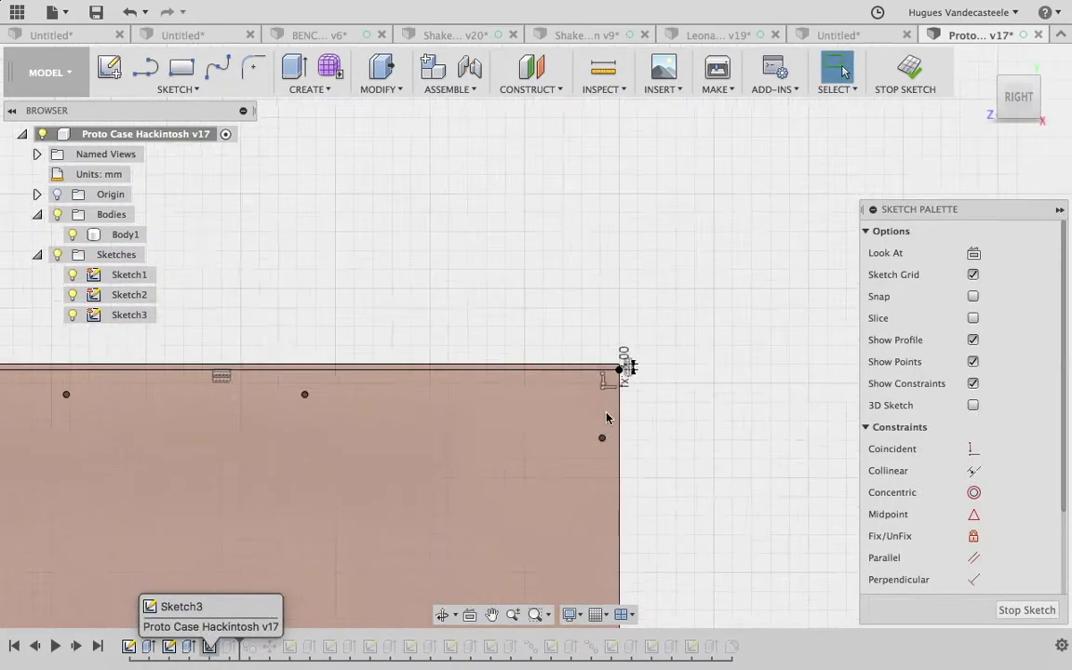
pyautogui.scroll(1, 648, 382)
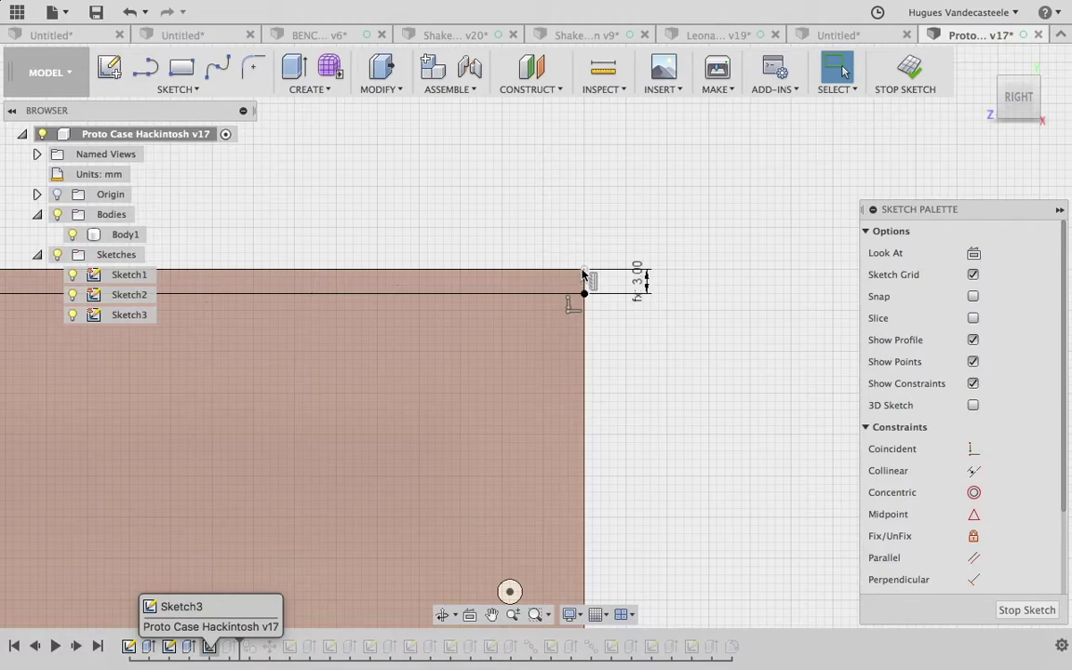
pyautogui.scroll(-3, 577, 297)
pyautogui.moveTo(429, 364)
pyautogui.mouseDown(button='middle')
pyautogui.moveTo(400, 410)
pyautogui.moveTo(325, 462)
pyautogui.mouseUp(button='middle')
pyautogui.scroll(-2, 325, 463)
pyautogui.moveTo(232, 460); pyautogui.dragTo(873, 390, button='middle')
pyautogui.scroll(3, 596, 349)
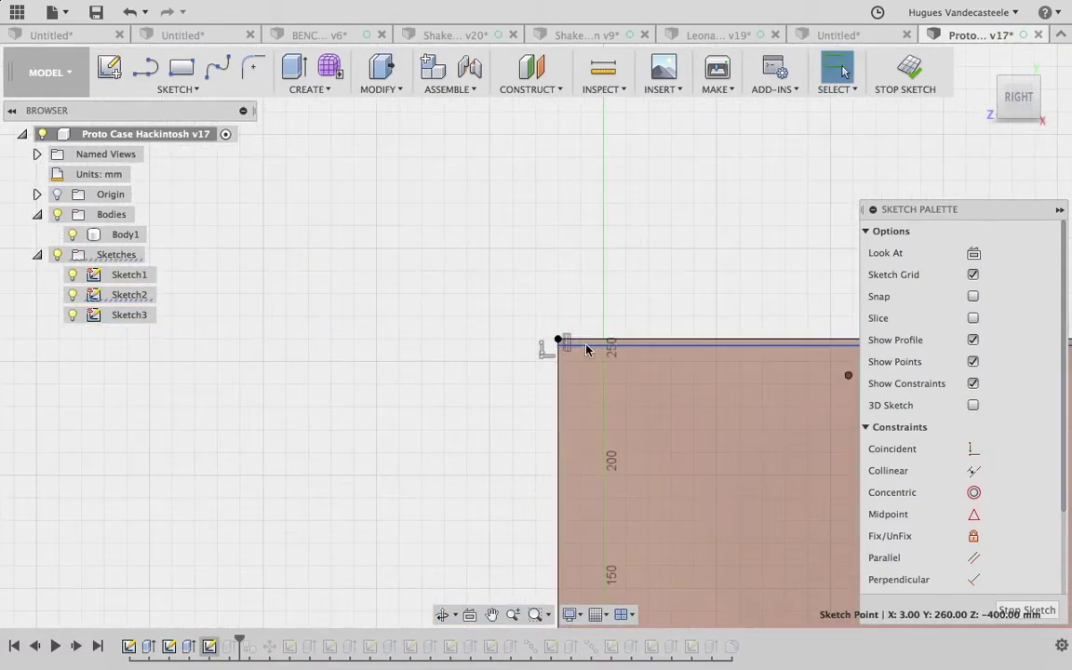
pyautogui.scroll(2, 557, 327)
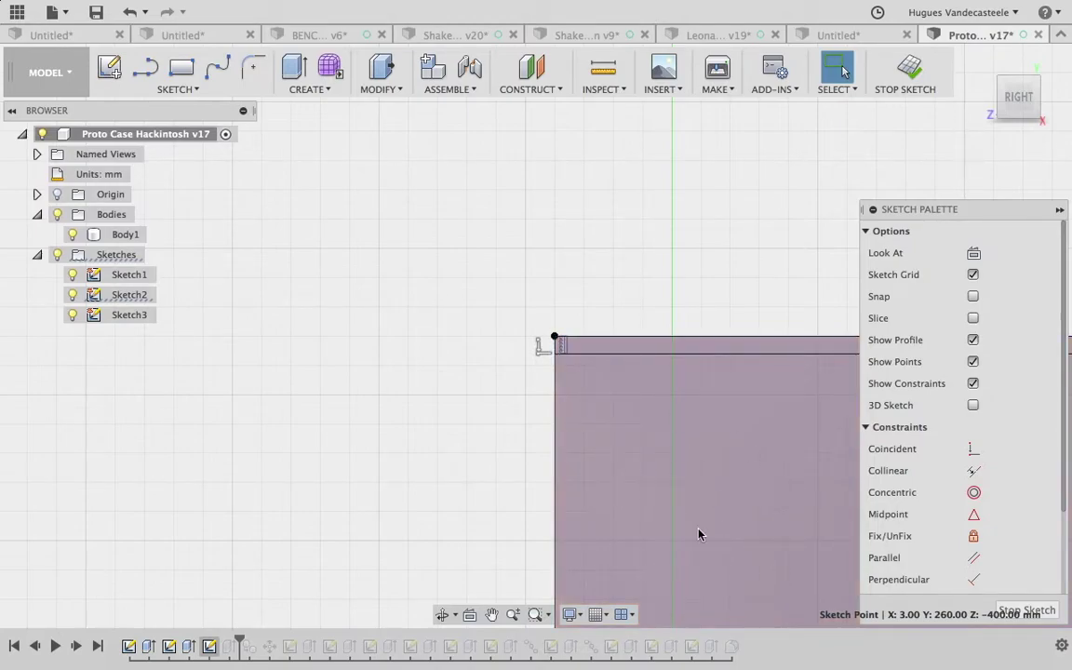
pyautogui.click(555, 338)
pyautogui.click(915, 67)
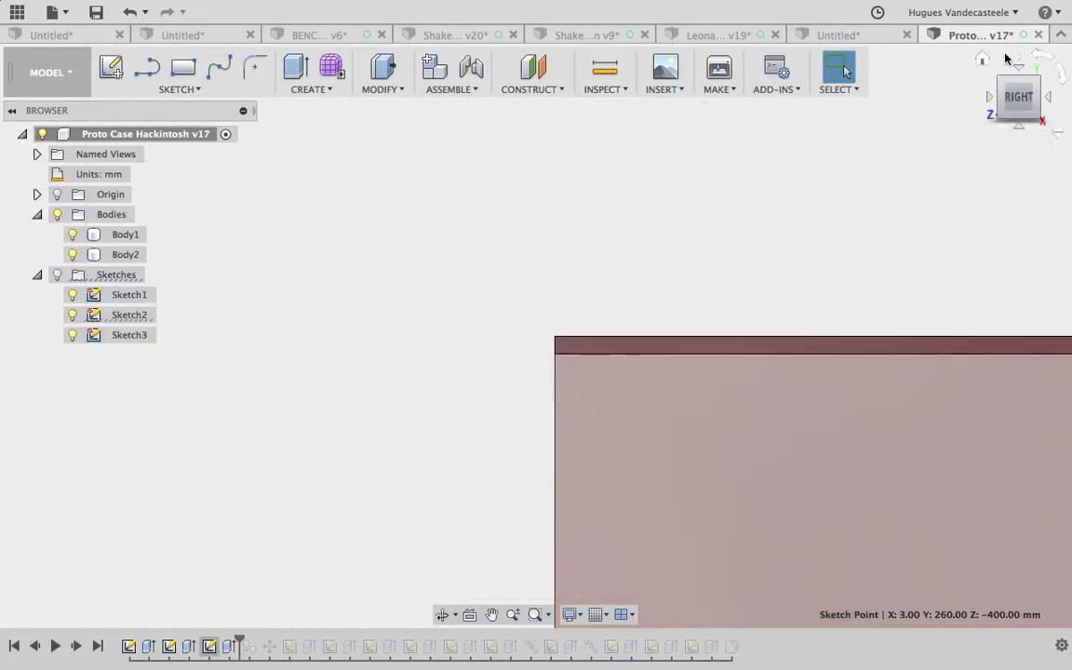
# Set the user parameter Le to 460 mm.
pyautogui.click(983, 60)
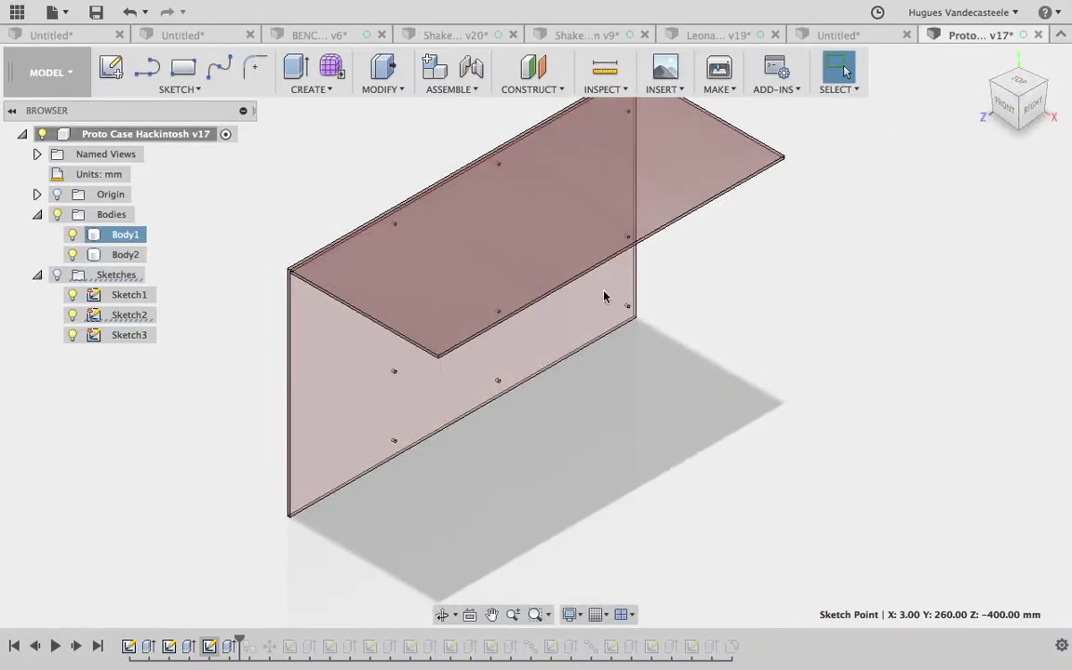
pyautogui.click(381, 89)
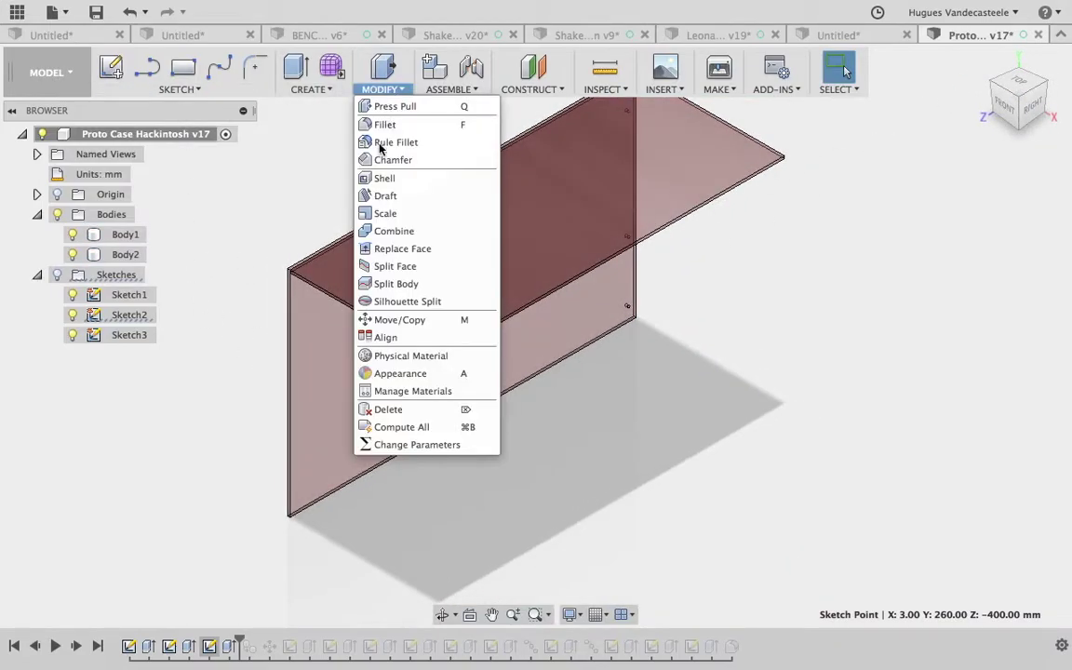
pyautogui.click(400, 445)
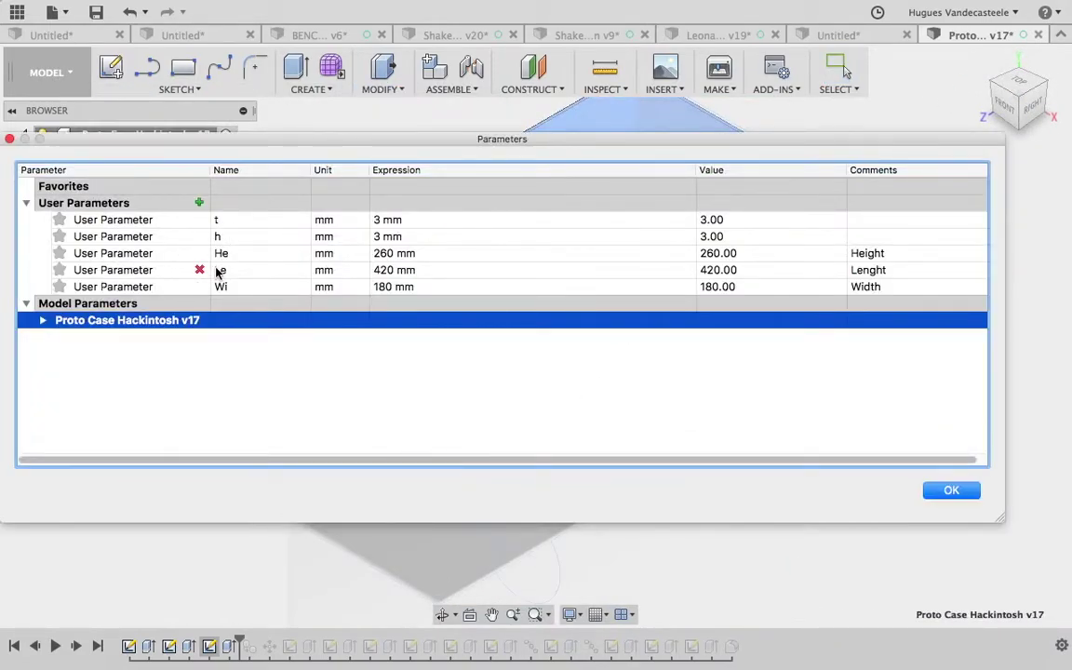
pyautogui.doubleClick(248, 270)
pyautogui.doubleClick(423, 268)
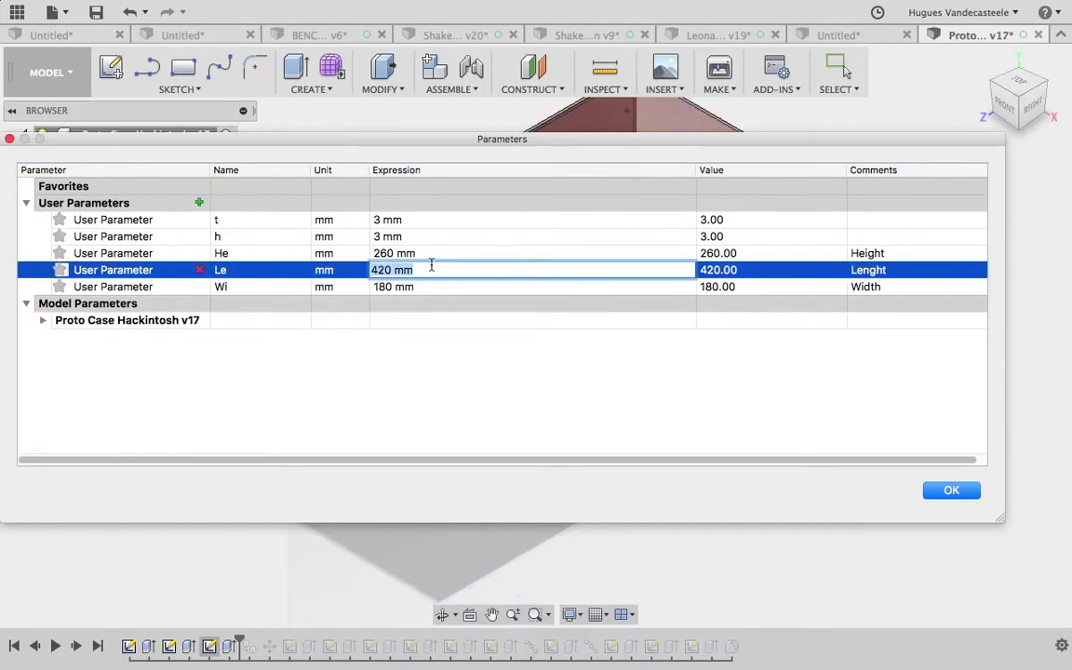
pyautogui.click(394, 270)
pyautogui.press('BackSpace')
pyautogui.press('BackSpace')
pyautogui.press('BackSpace')
pyautogui.press('BackSpace')
pyautogui.press('Return')
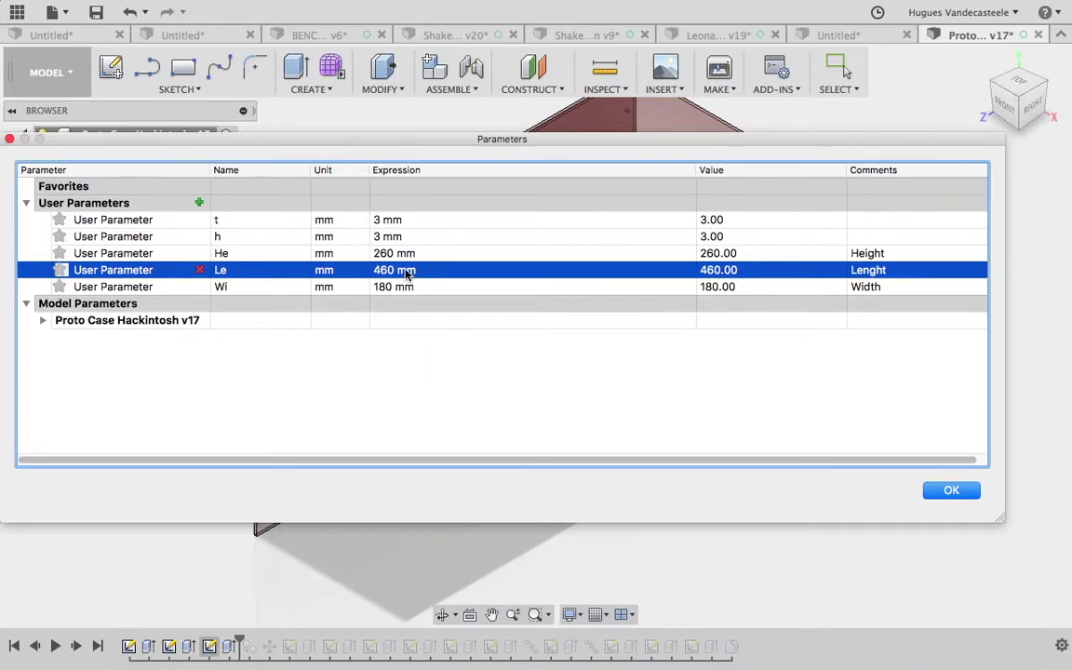
pyautogui.click(951, 491)
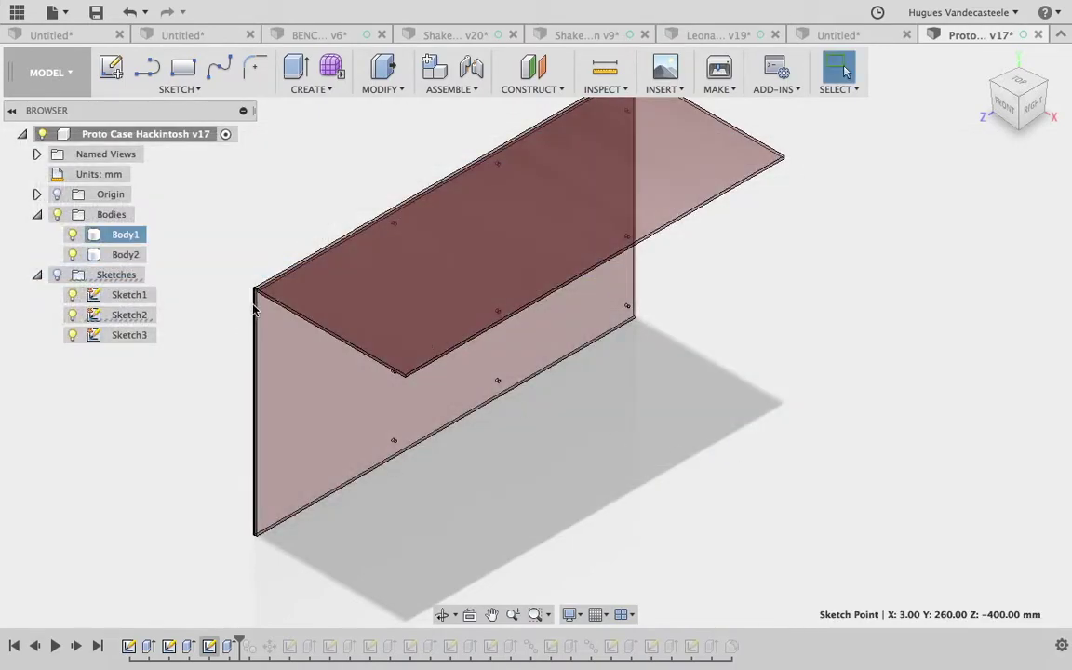
# Inspect the side and top panels, and roll the design history forward to its end to restore the complete case.
pyautogui.click(221, 468)
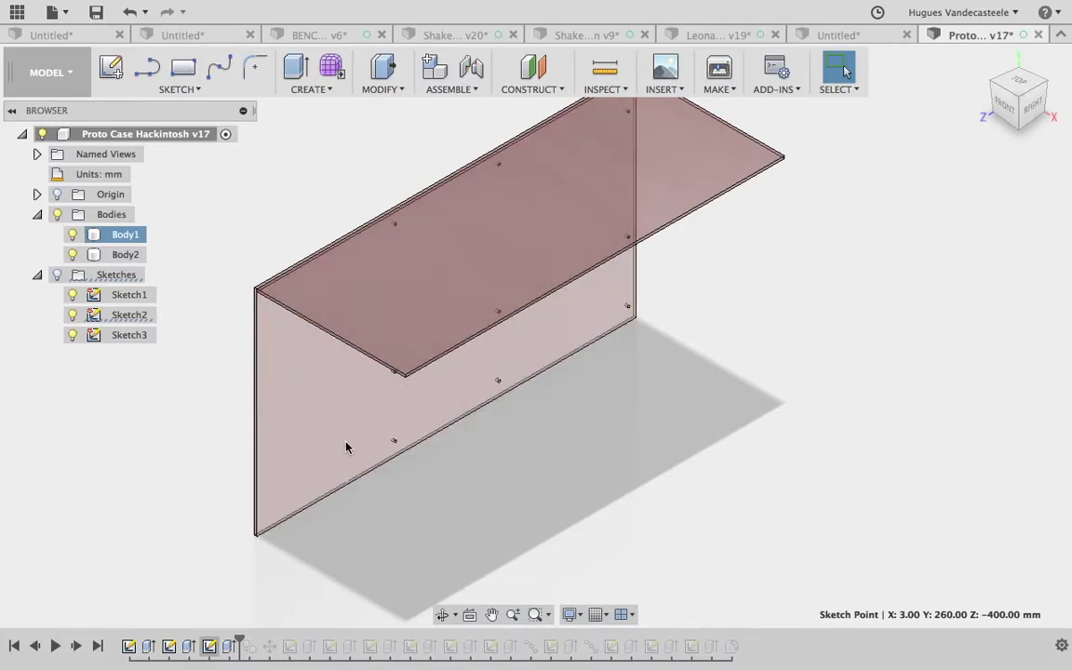
pyautogui.click(562, 209)
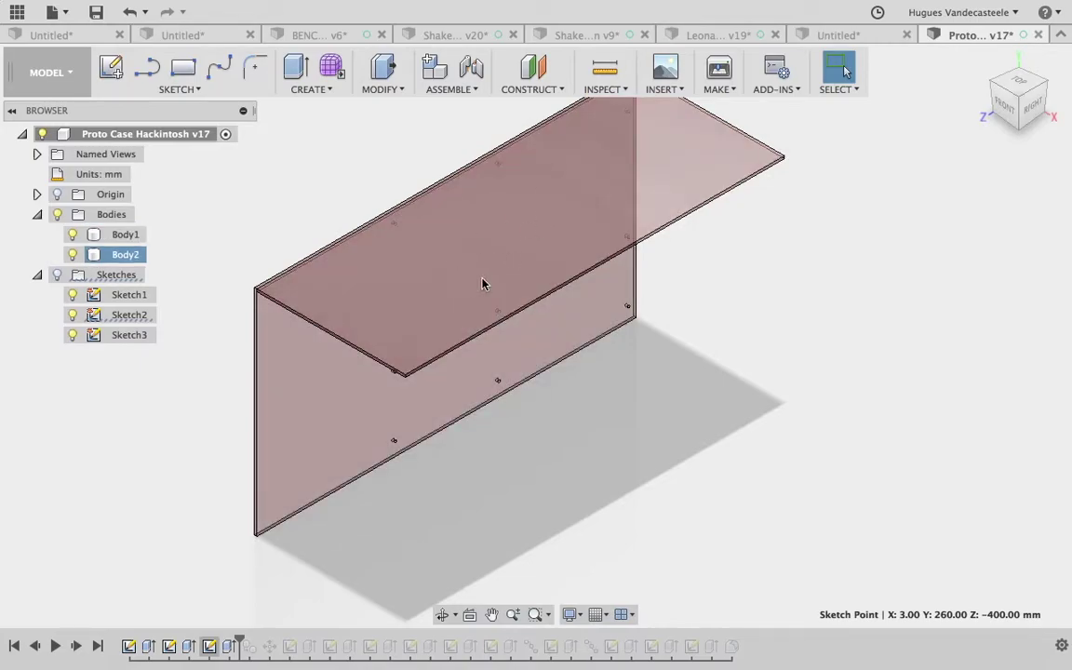
pyautogui.click(397, 526)
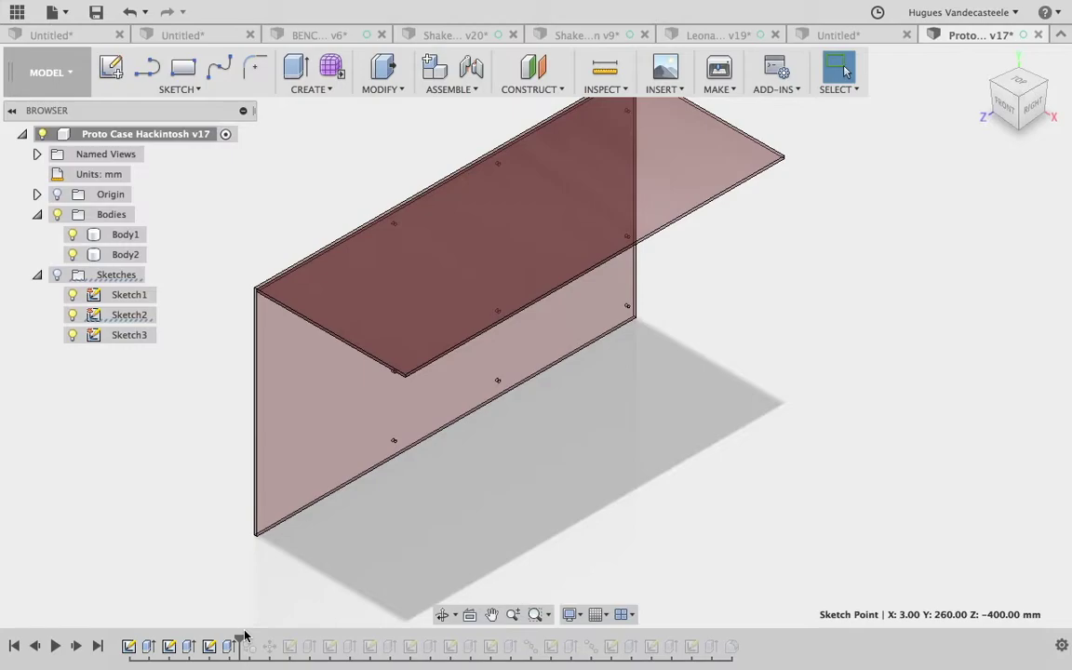
pyautogui.click(366, 442)
pyautogui.click(416, 369)
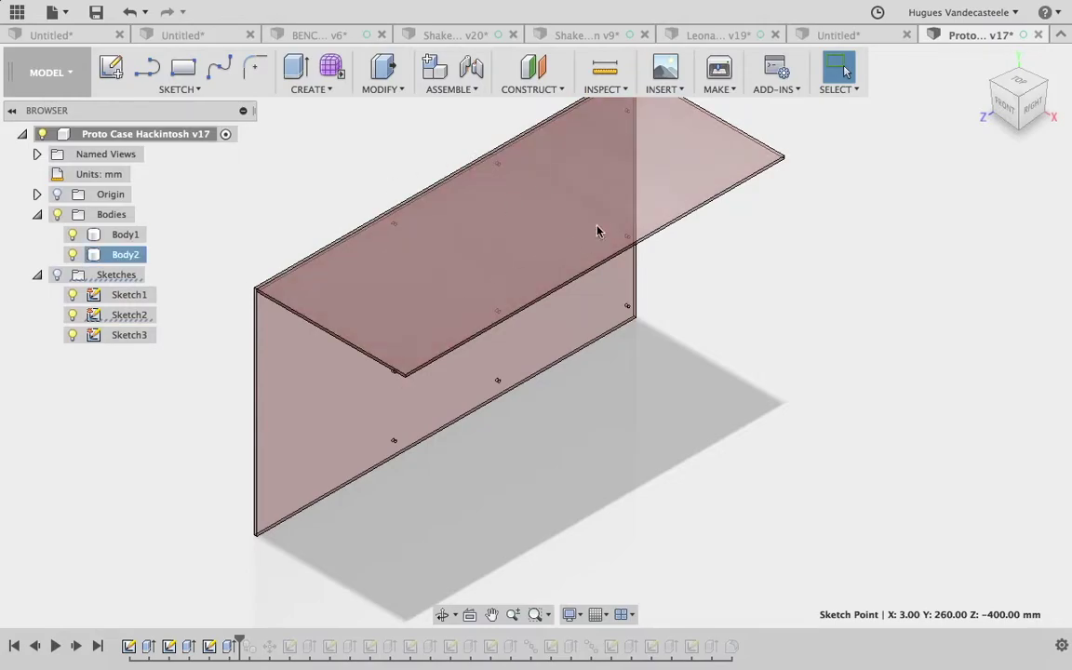
pyautogui.moveTo(240, 638); pyautogui.dragTo(752, 637)
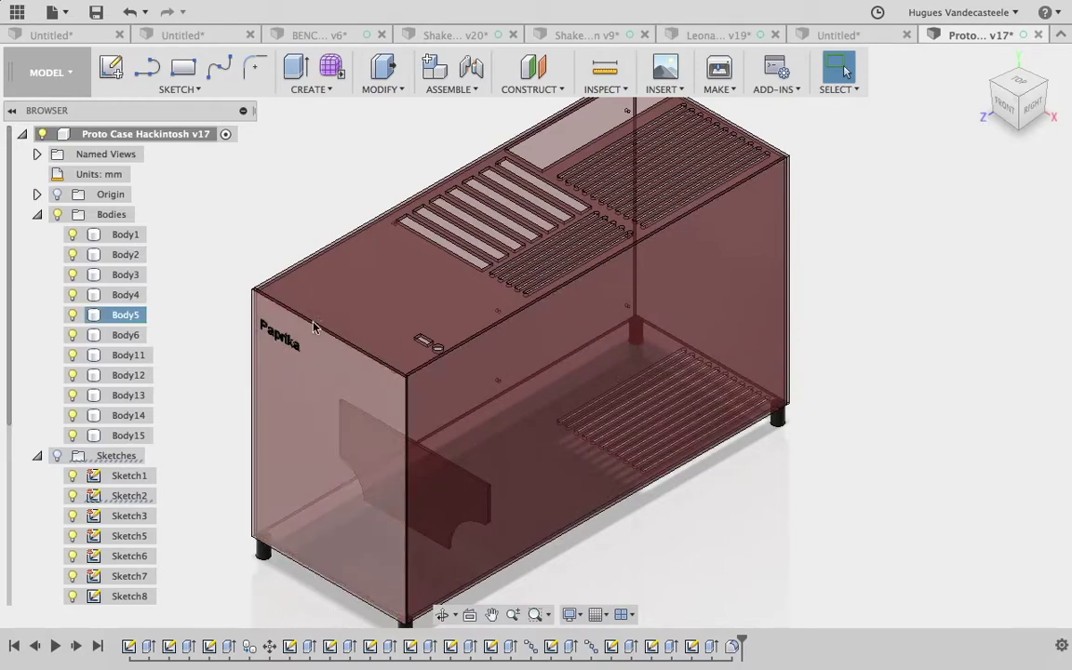
pyautogui.keyDown('shift'); pyautogui.moveTo(272, 468); pyautogui.dragTo(508, 352, button='middle'); pyautogui.keyUp('shift')
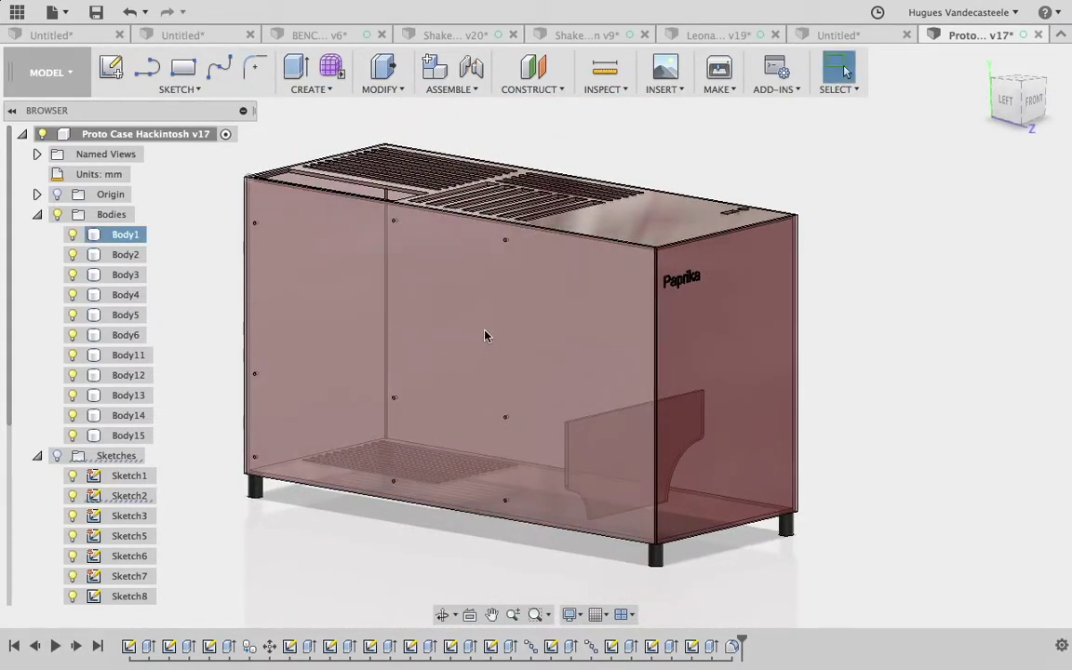
# Open Sketch1, check the rectangle's length dimension, finish the sketch and return to the home view.
pyautogui.doubleClick(129, 647)
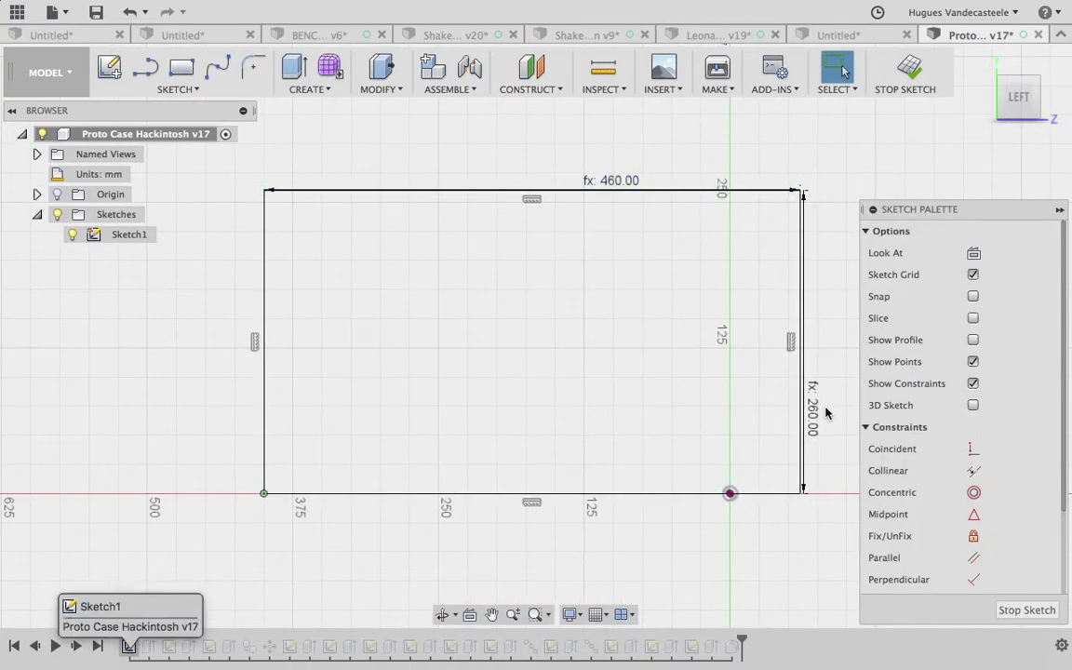
pyautogui.click(646, 190)
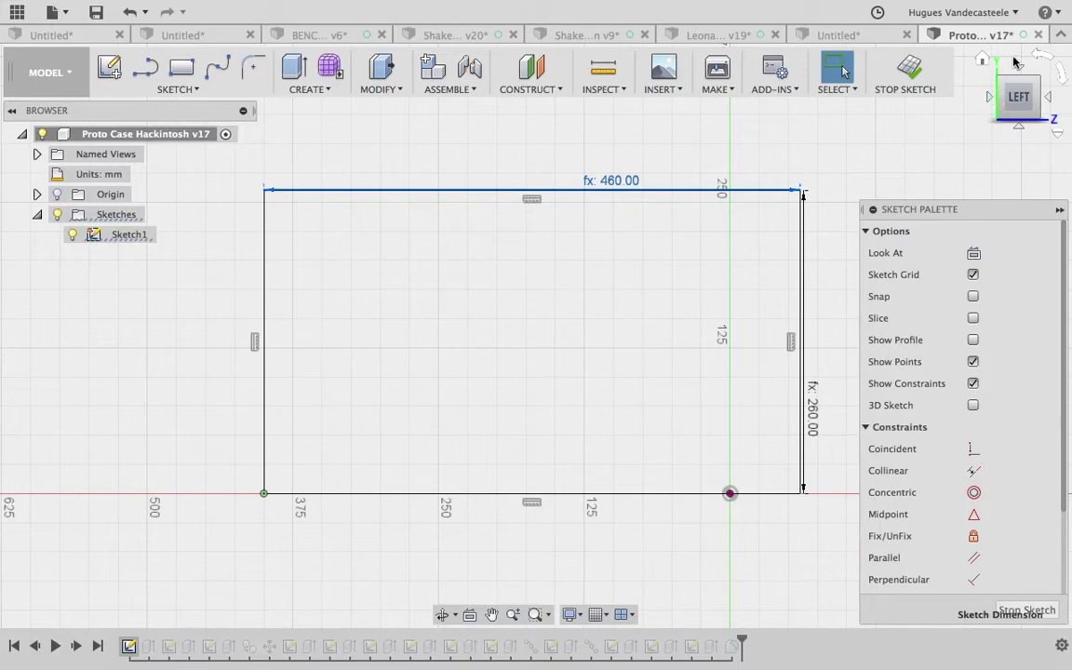
pyautogui.click(985, 63)
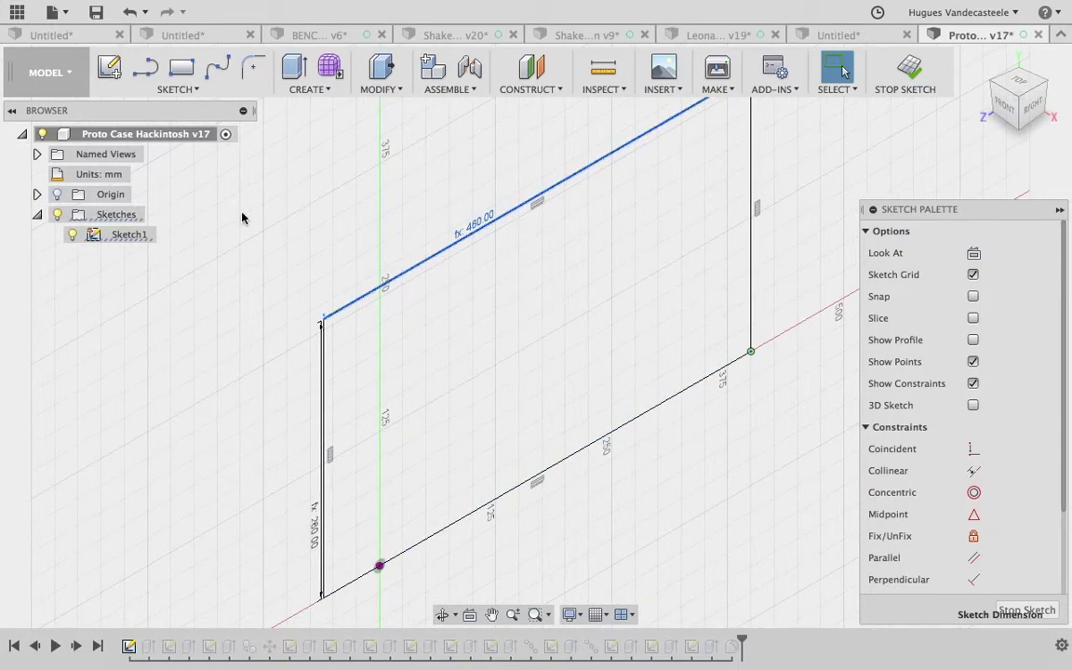
pyautogui.click(908, 67)
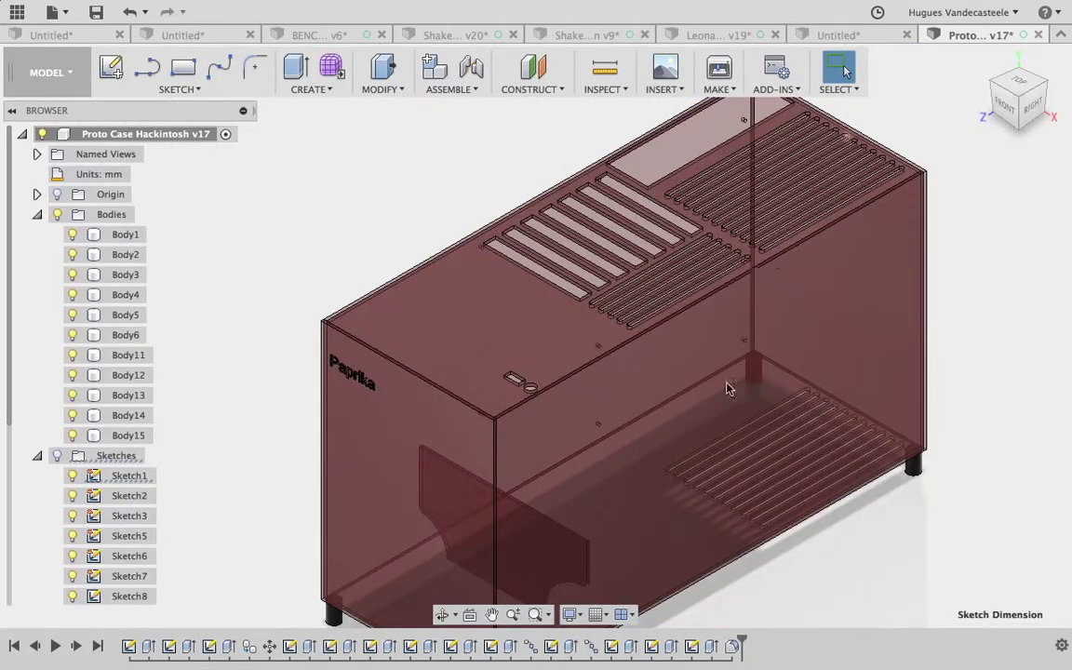
pyautogui.click(984, 62)
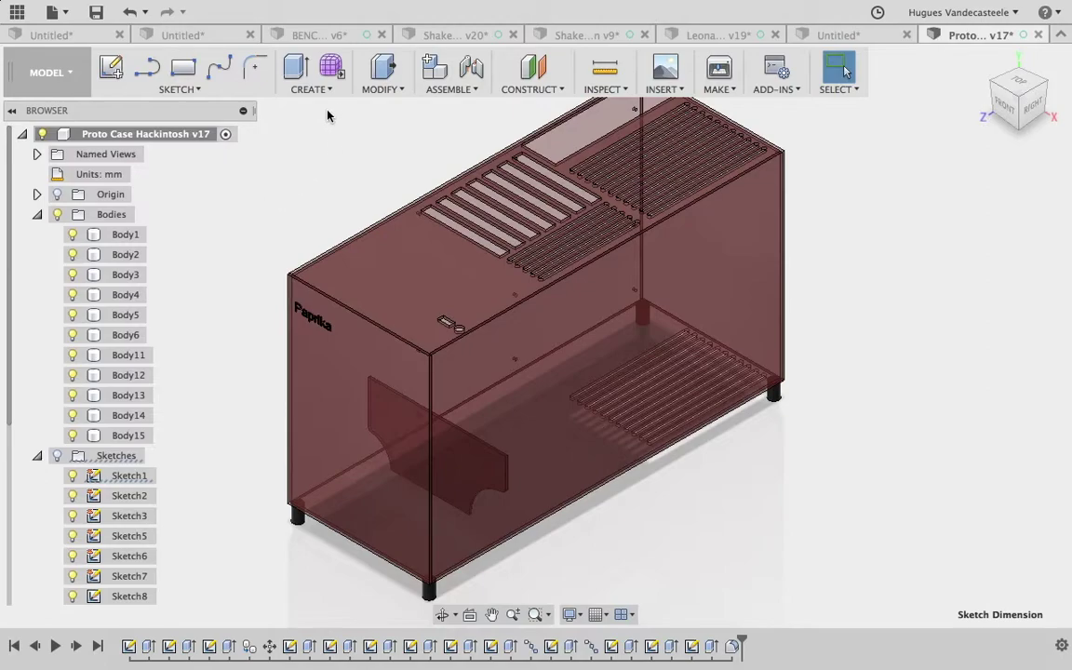
# Review the list of user parameters of the case and close it.
pyautogui.click(379, 90)
pyautogui.click(367, 443)
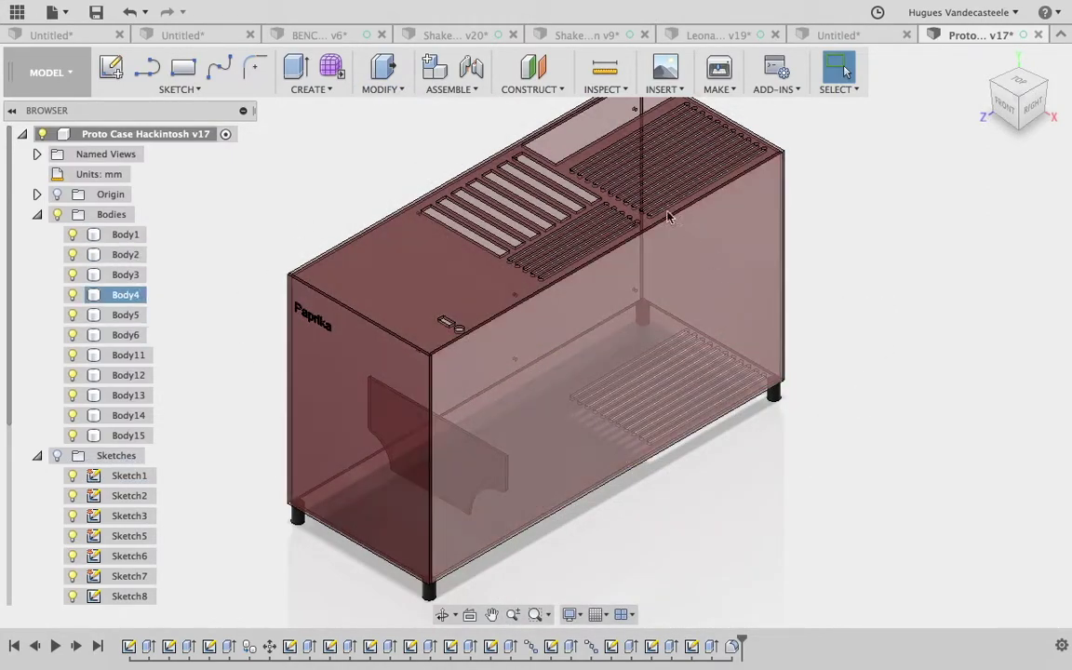
pyautogui.click(389, 91)
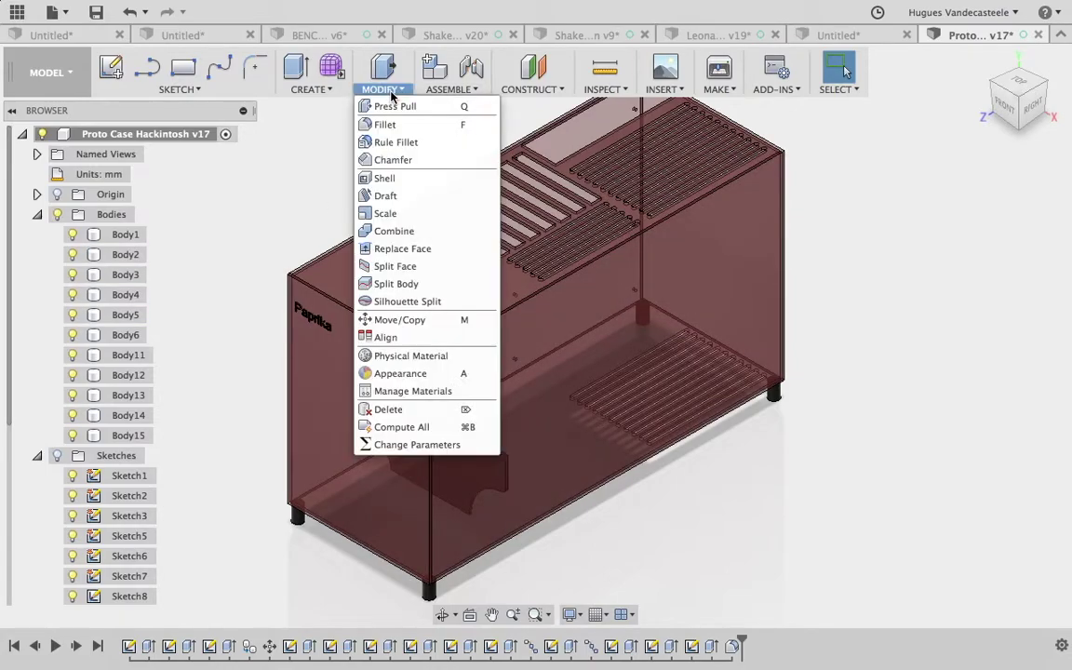
pyautogui.click(406, 444)
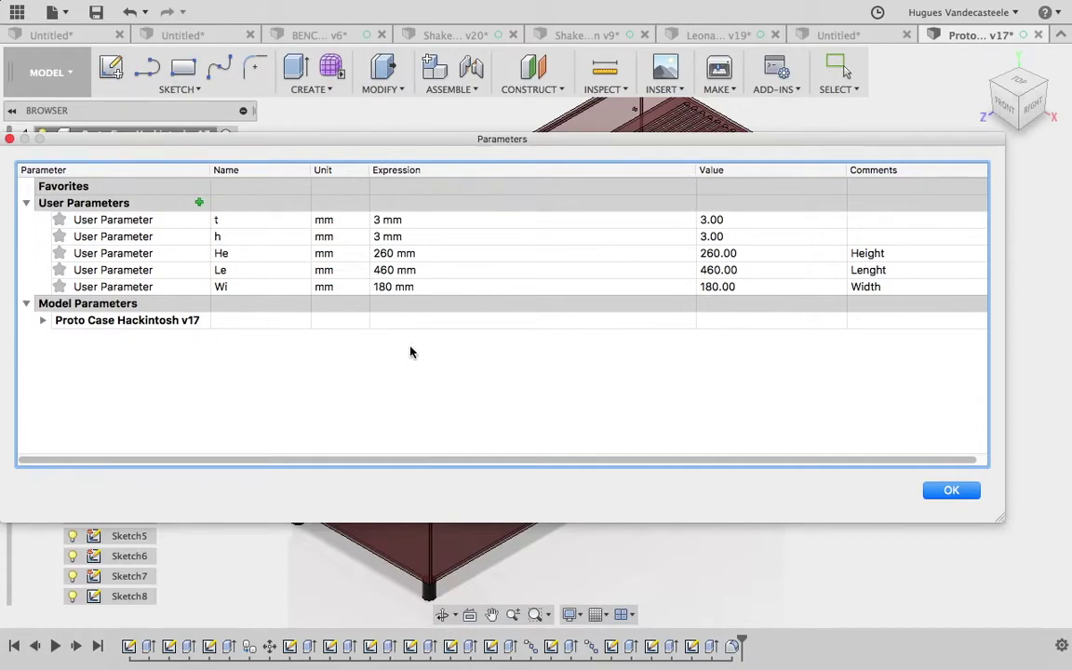
pyautogui.click(955, 493)
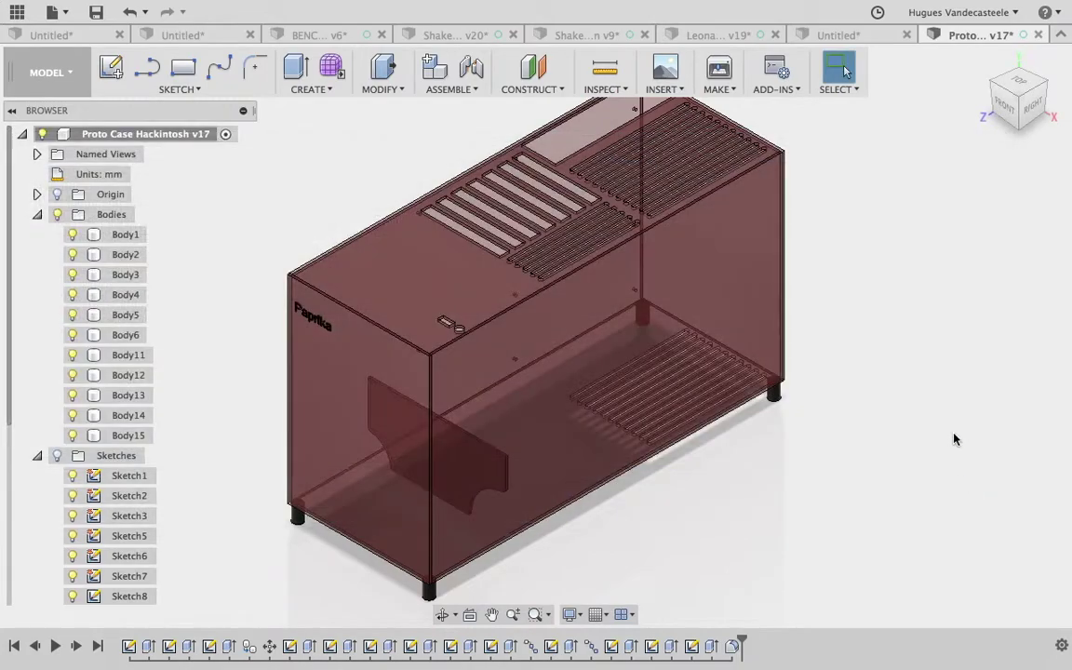
# Switch to the unsaved longboard deck design and open its outline sketch and the deck's half-length dimension.
pyautogui.click(717, 36)
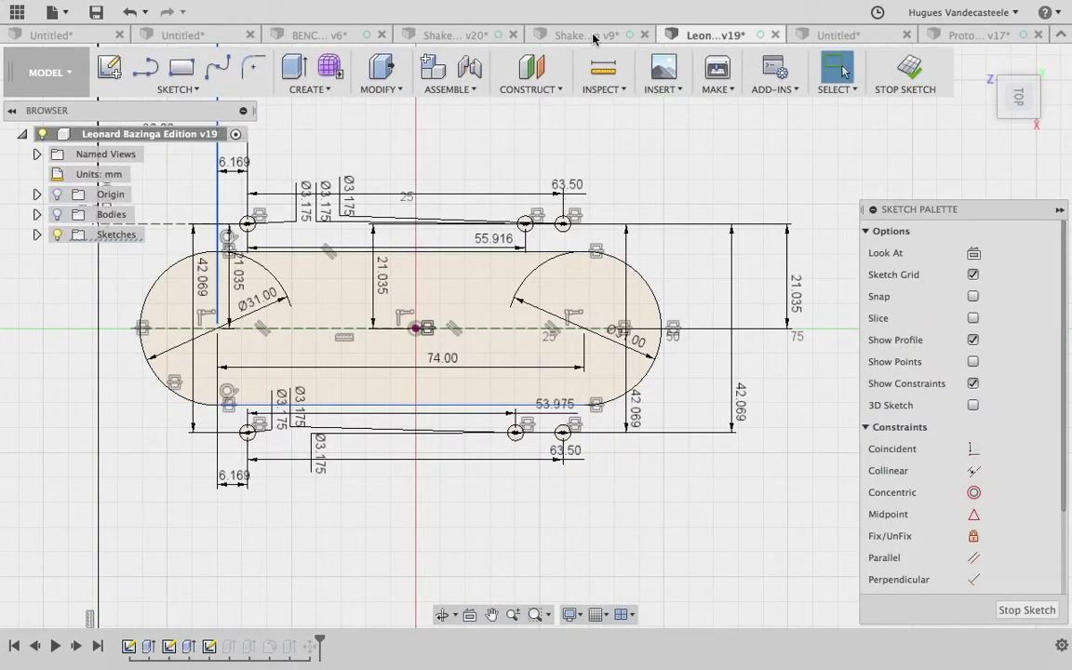
pyautogui.click(594, 37)
pyautogui.click(454, 37)
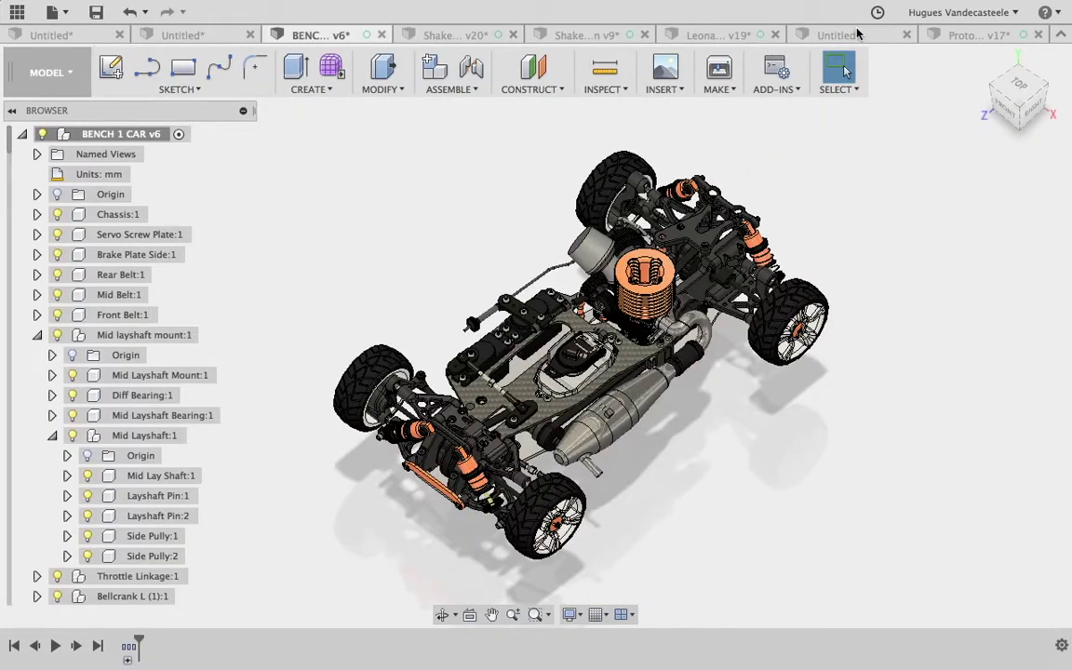
pyautogui.click(861, 35)
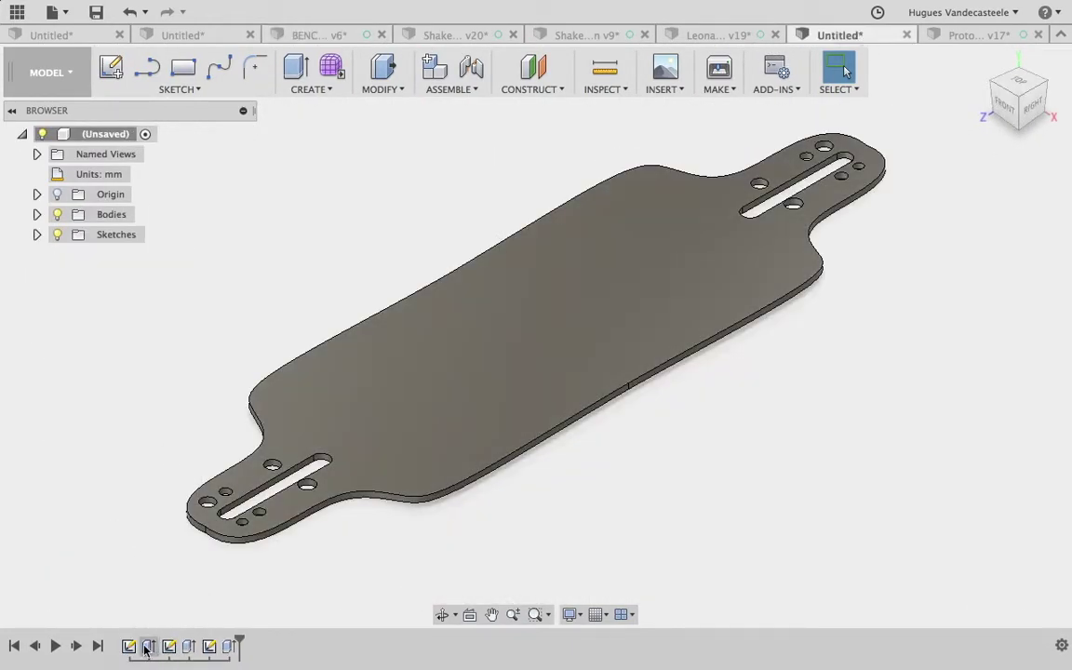
pyautogui.doubleClick(126, 648)
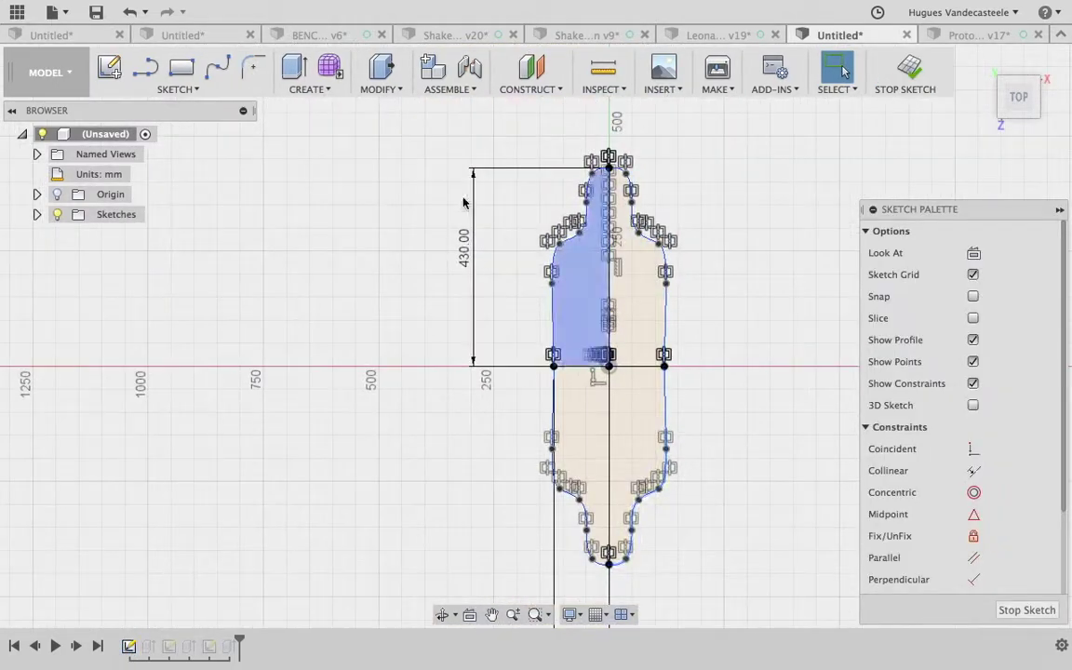
pyautogui.doubleClick(463, 256)
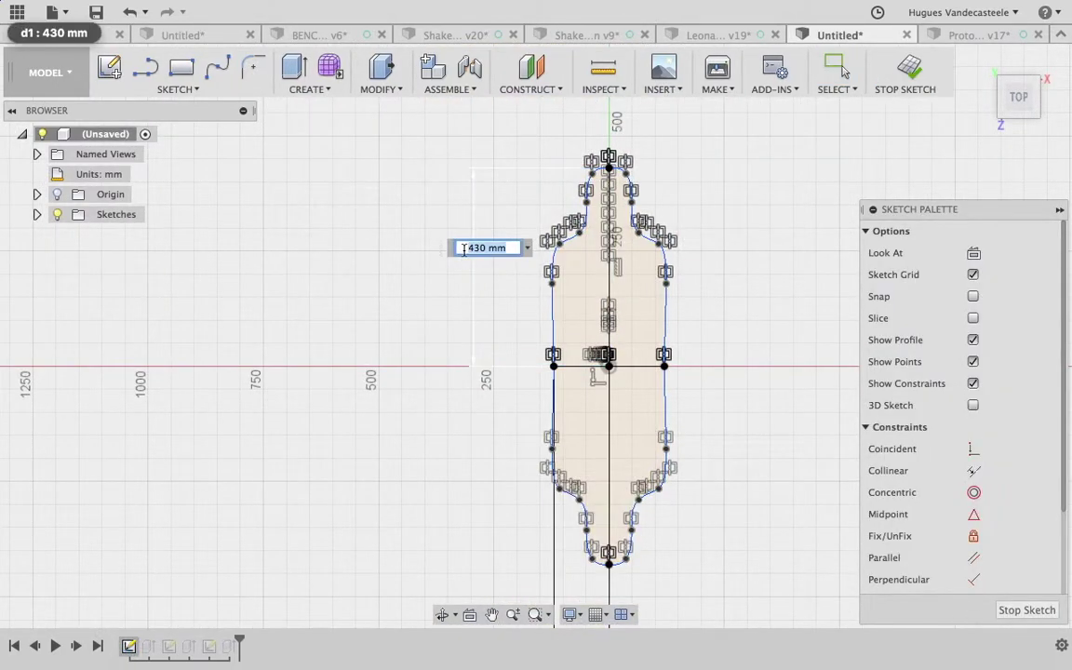
# Add a user parameter named Long in mm with the expression 430.
pyautogui.click(378, 88)
pyautogui.click(429, 444)
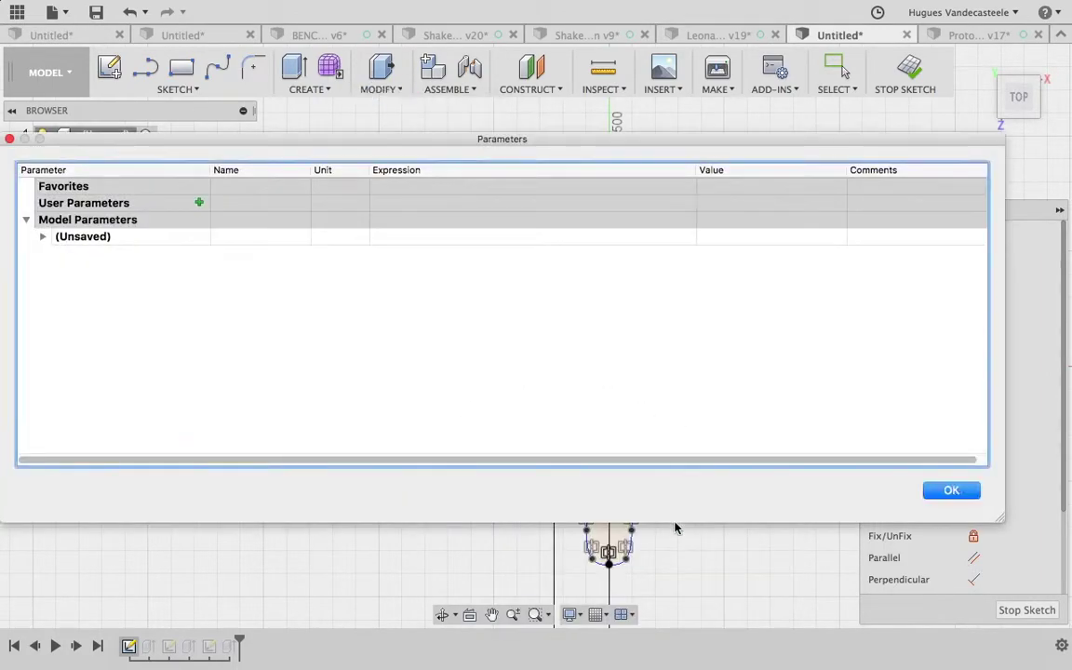
pyautogui.click(199, 202)
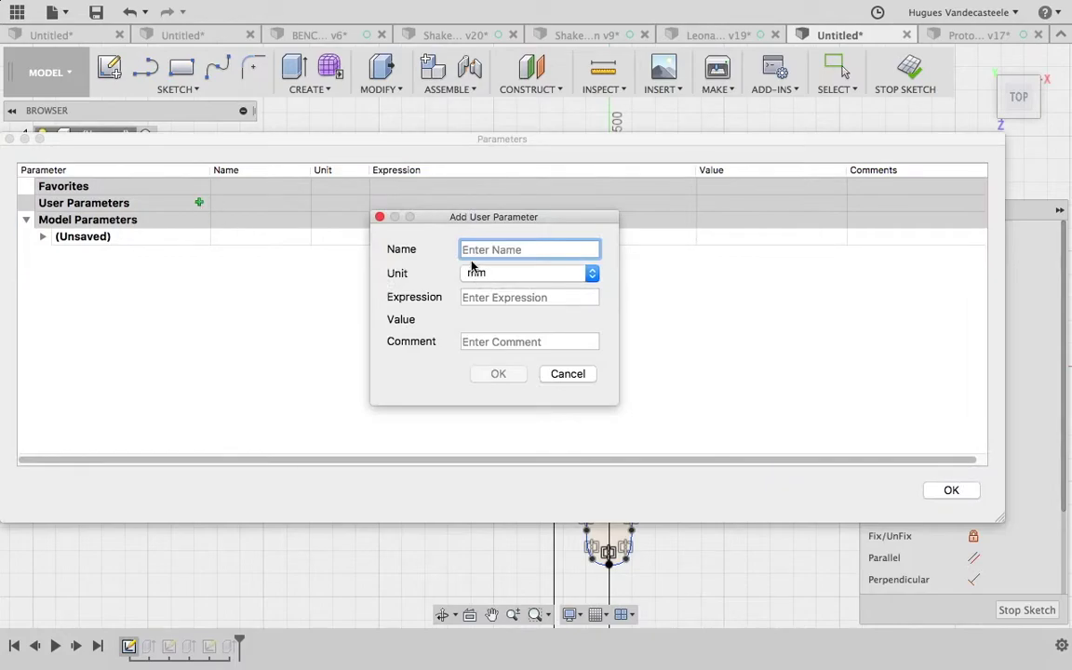
pyautogui.write('Long')
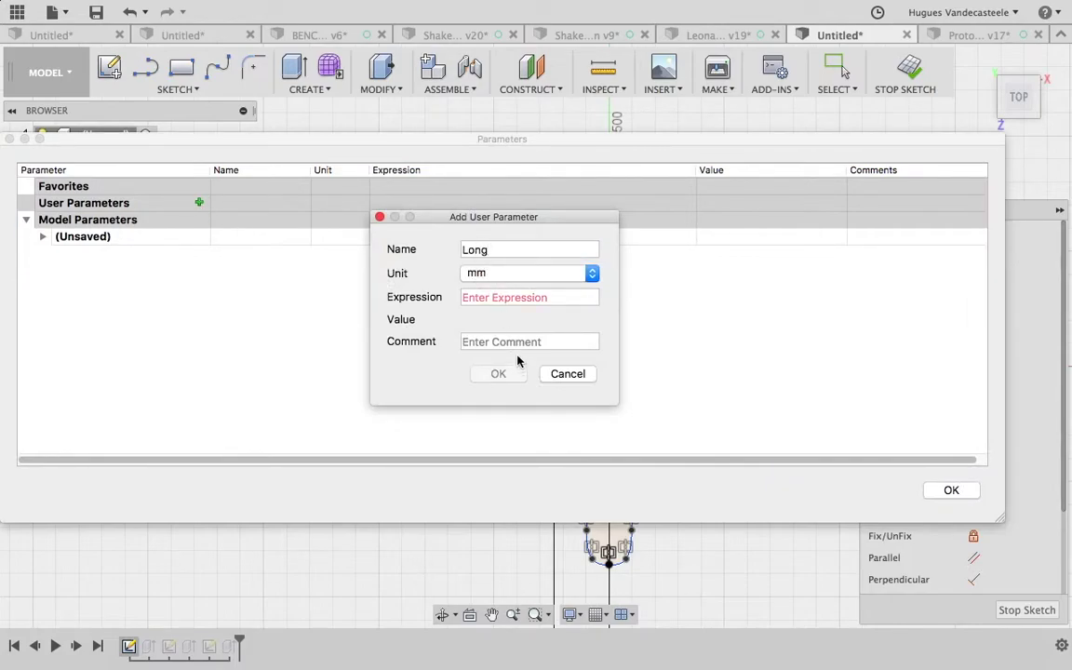
pyautogui.click(515, 302)
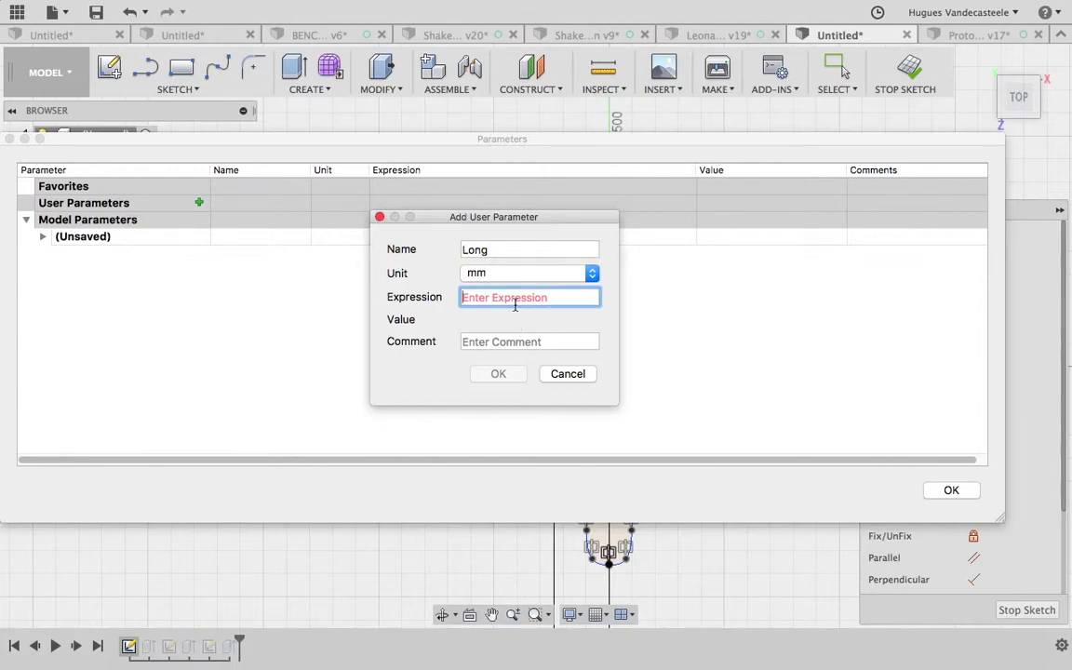
pyautogui.write('430')
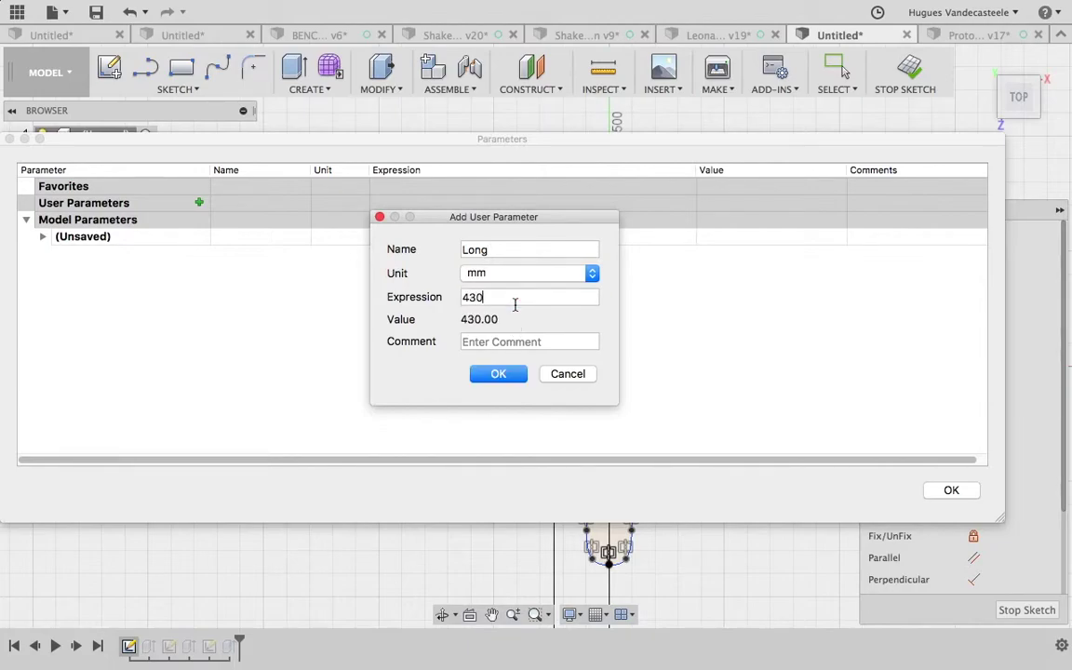
pyautogui.click(509, 375)
pyautogui.click(951, 490)
# Set the deck outline's half-length dimension to the user parameter Long and finish the sketch.
pyautogui.doubleClick(467, 255)
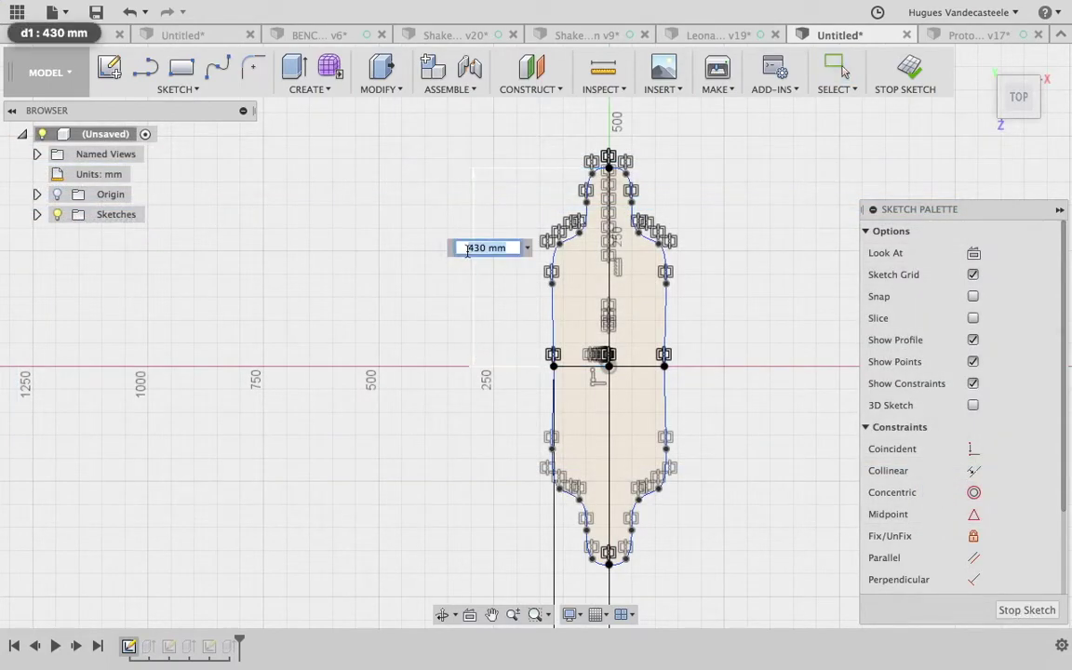
pyautogui.write('Long')
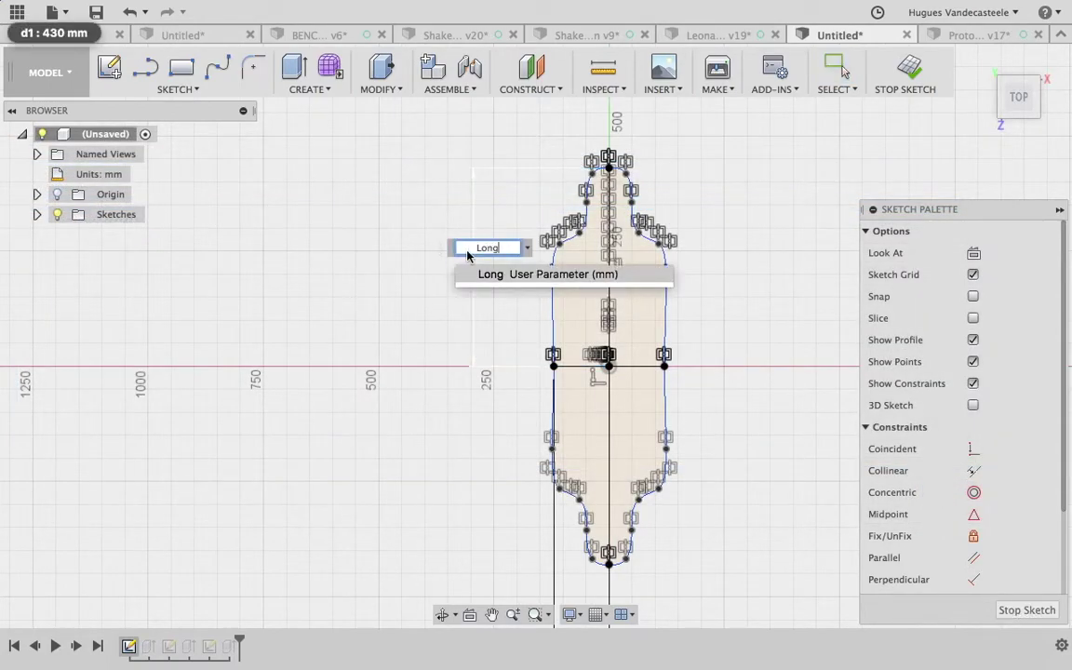
pyautogui.press('Return')
pyautogui.press('Return')
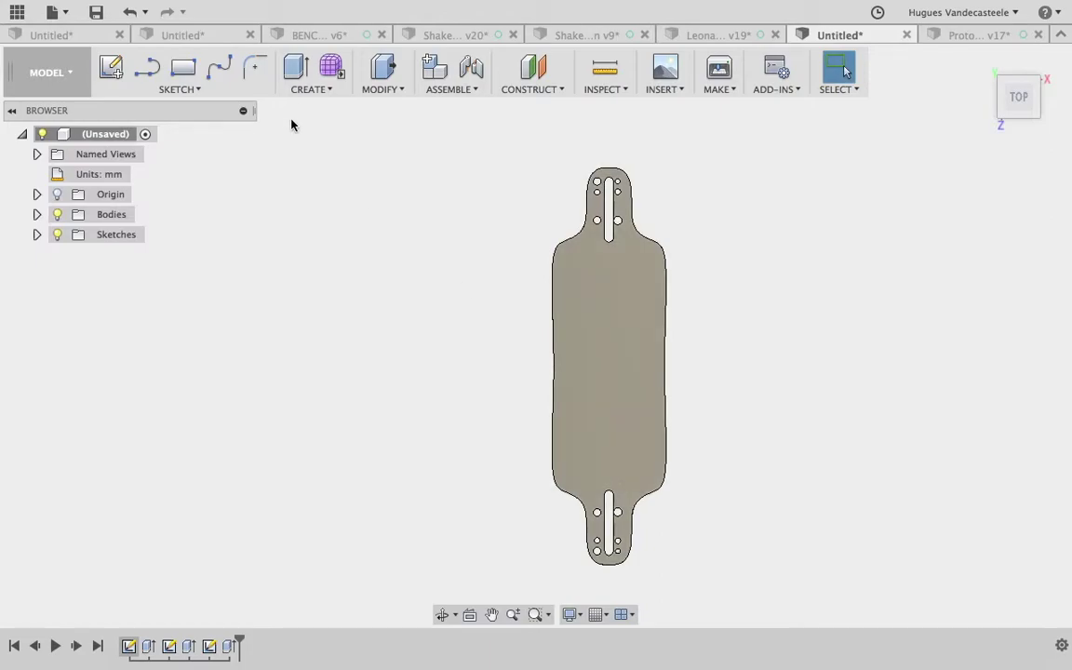
# Set the user parameter Long to 450 mm, check the deck behind the parameter list, and close the list.
pyautogui.click(317, 91)
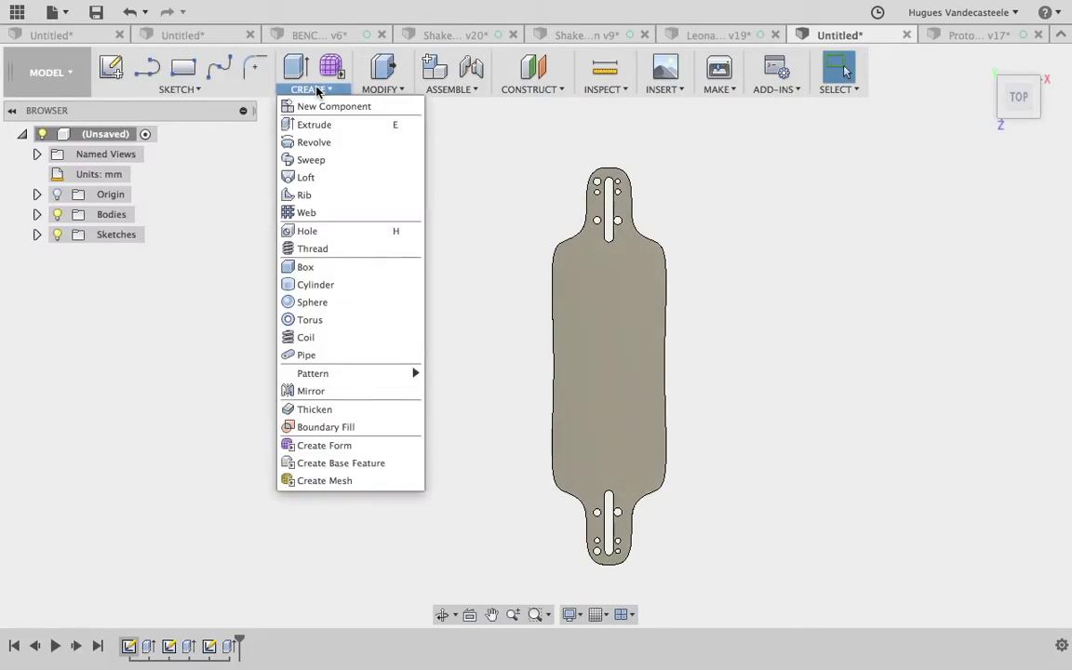
pyautogui.moveTo(392, 96)
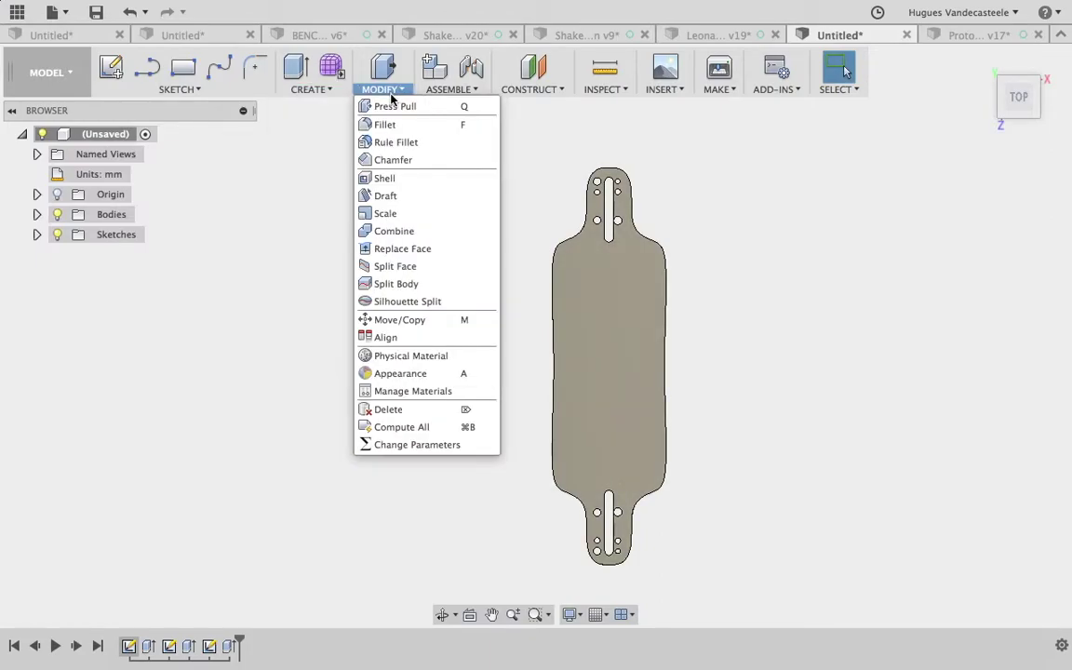
pyautogui.click(402, 445)
pyautogui.doubleClick(453, 228)
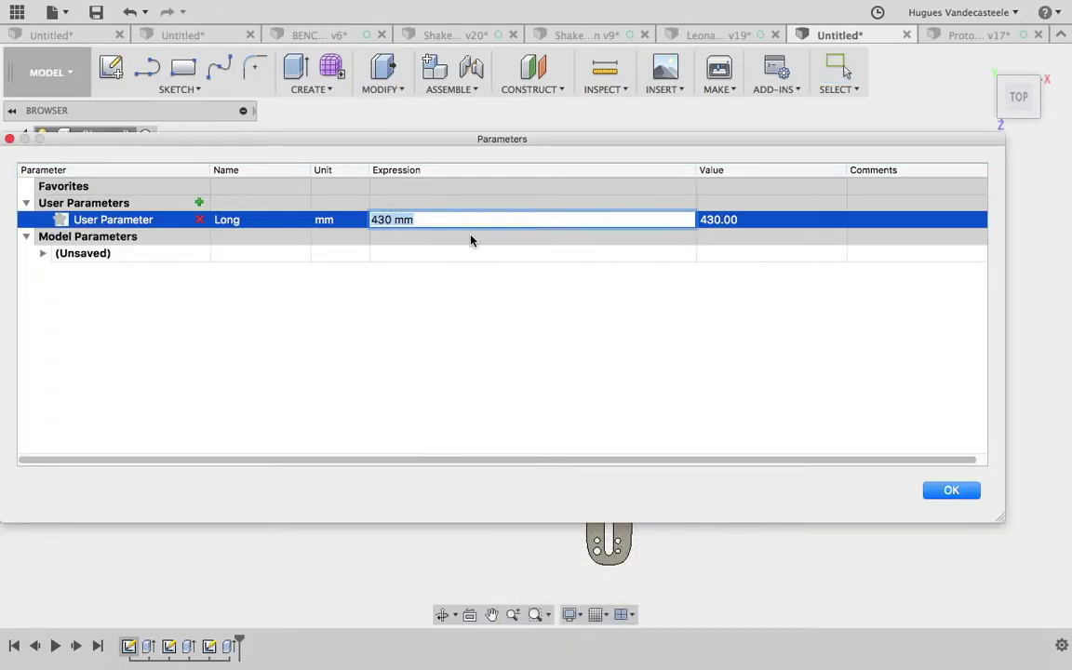
pyautogui.write('450')
pyautogui.press('Return')
pyautogui.moveTo(620, 145)
pyautogui.mouseDown()
pyautogui.moveTo(618, 471)
pyautogui.moveTo(582, 632)
pyautogui.mouseUp()
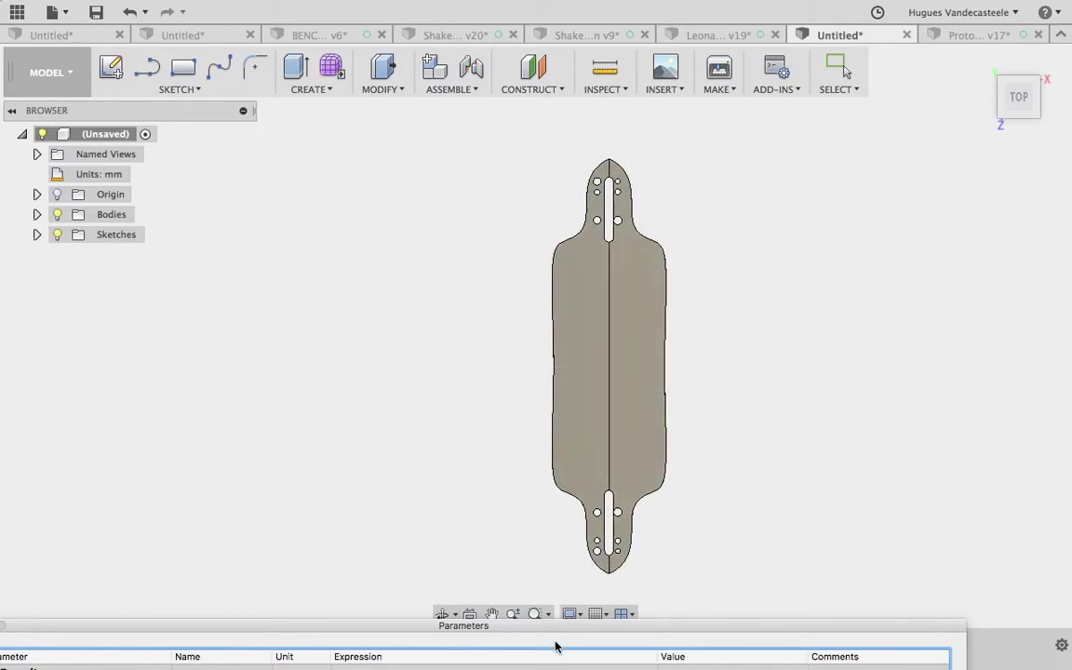
pyautogui.moveTo(661, 630); pyautogui.dragTo(699, 174)
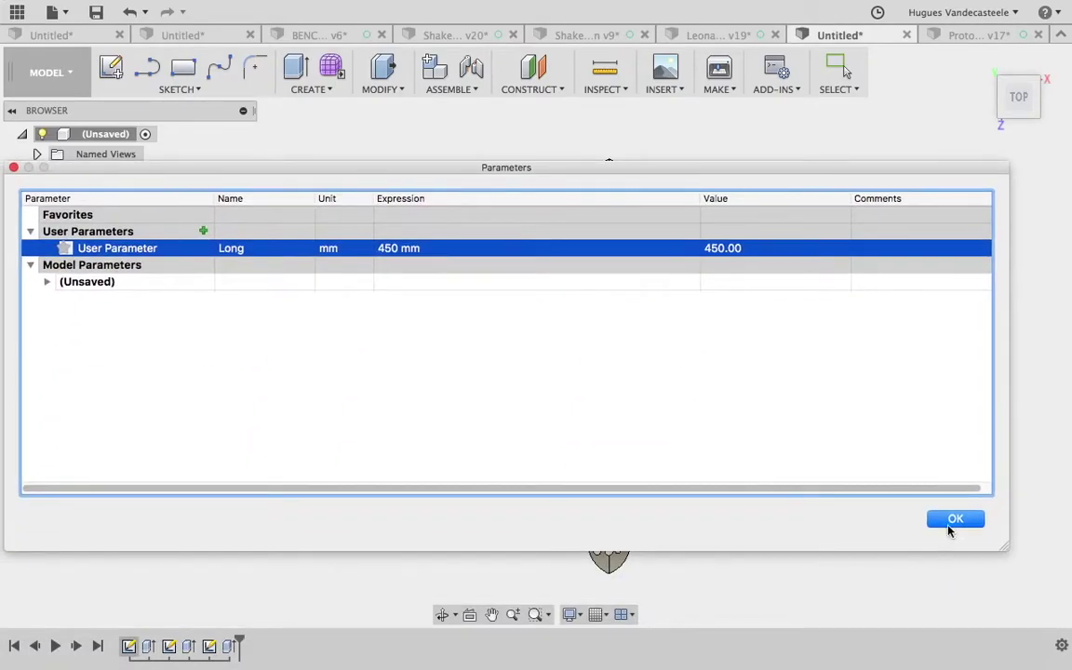
pyautogui.click(953, 519)
# Open the deck's side profile sketch, Sketch2, and dimension the horizontal distance between the upper end points of both ends.
pyautogui.doubleClick(173, 648)
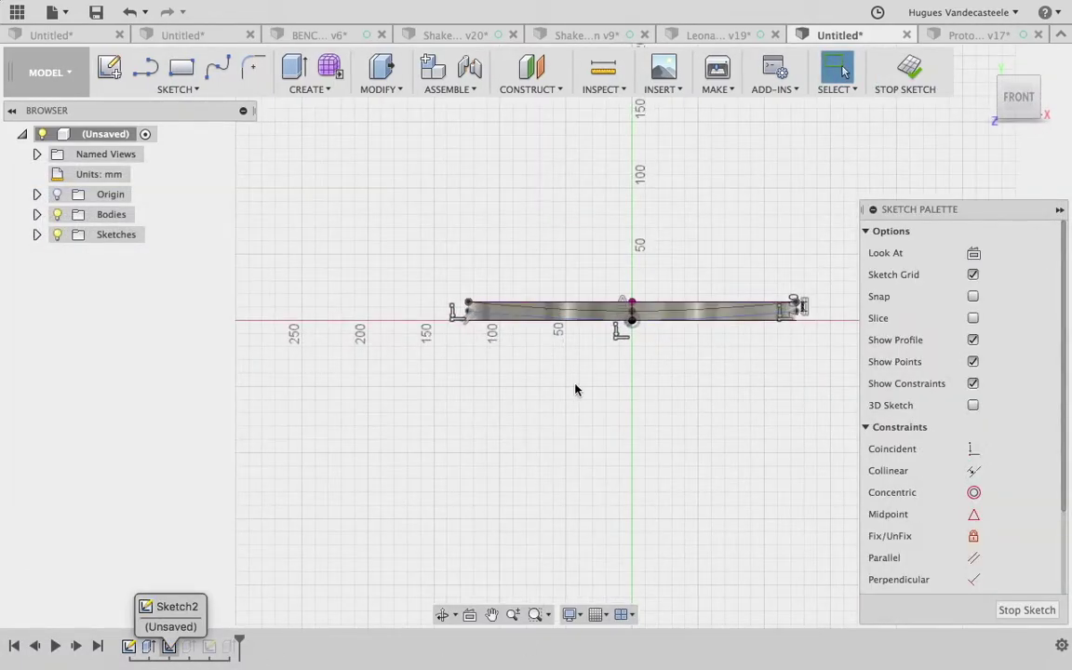
pyautogui.press('d')
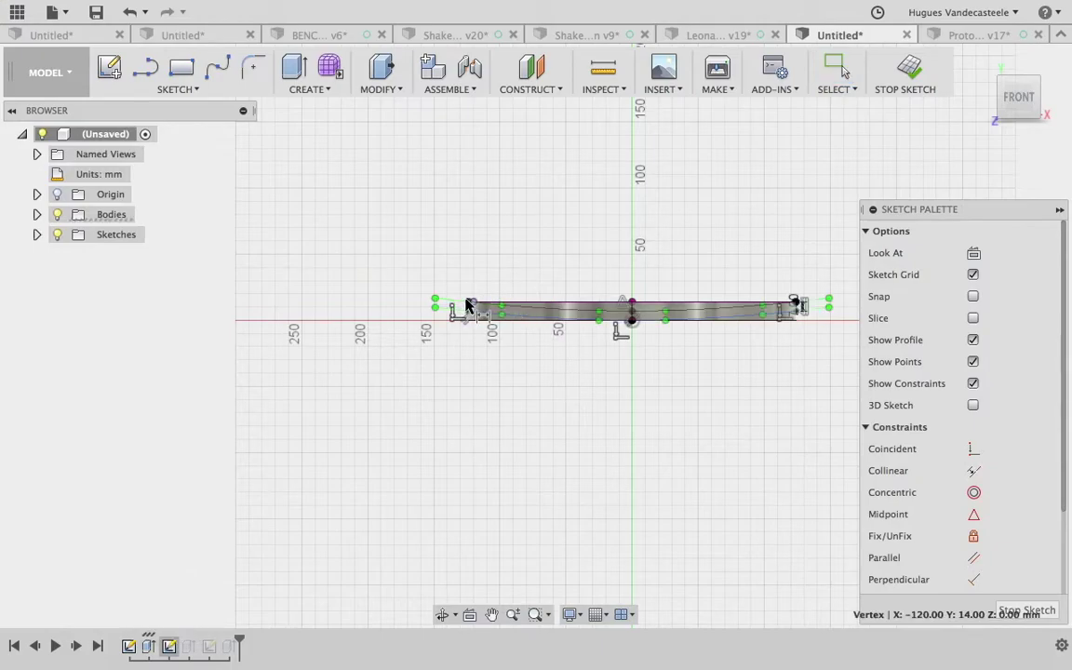
pyautogui.press('Escape')
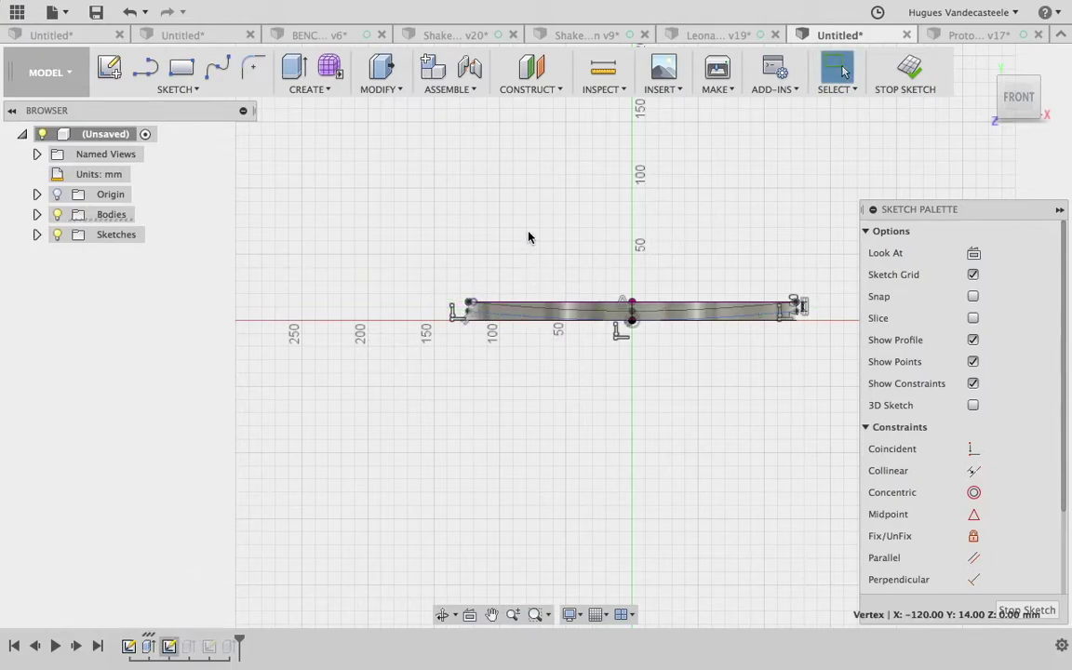
pyautogui.press('d')
pyautogui.scroll(6, 461, 292)
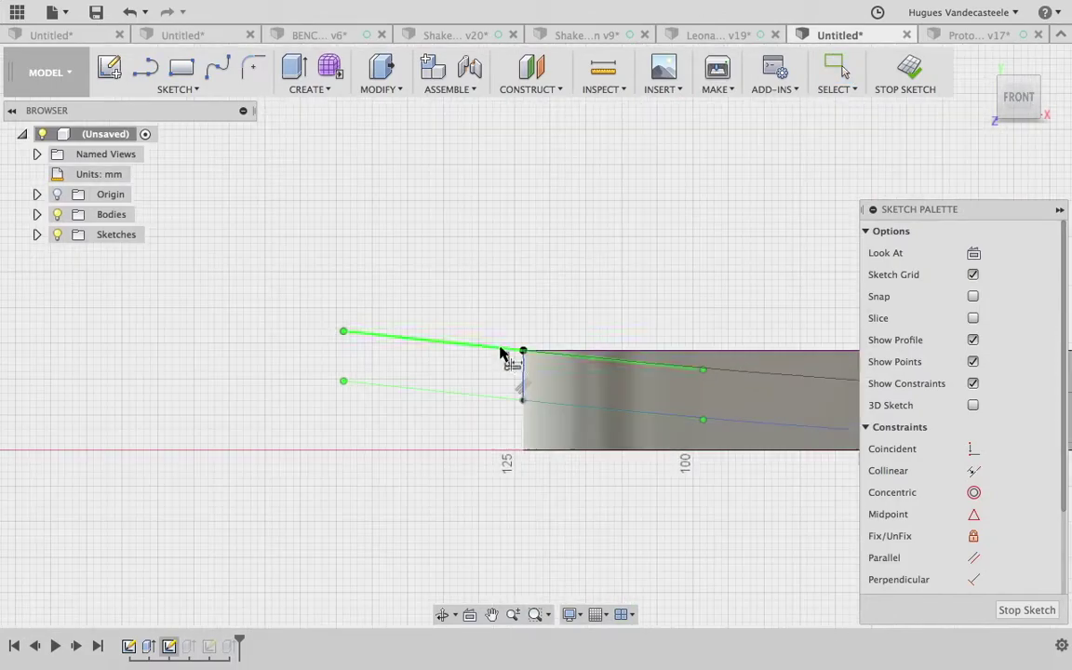
pyautogui.click(522, 351)
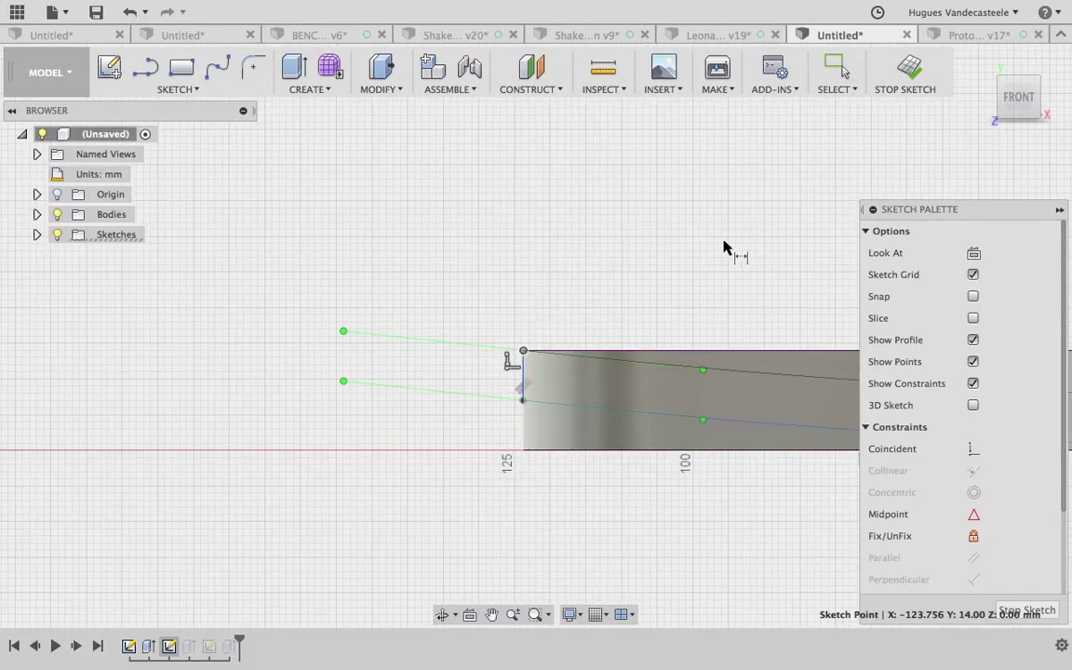
pyautogui.moveTo(798, 272); pyautogui.dragTo(160, 281, button='middle')
pyautogui.moveTo(766, 296); pyautogui.dragTo(268, 309, button='middle')
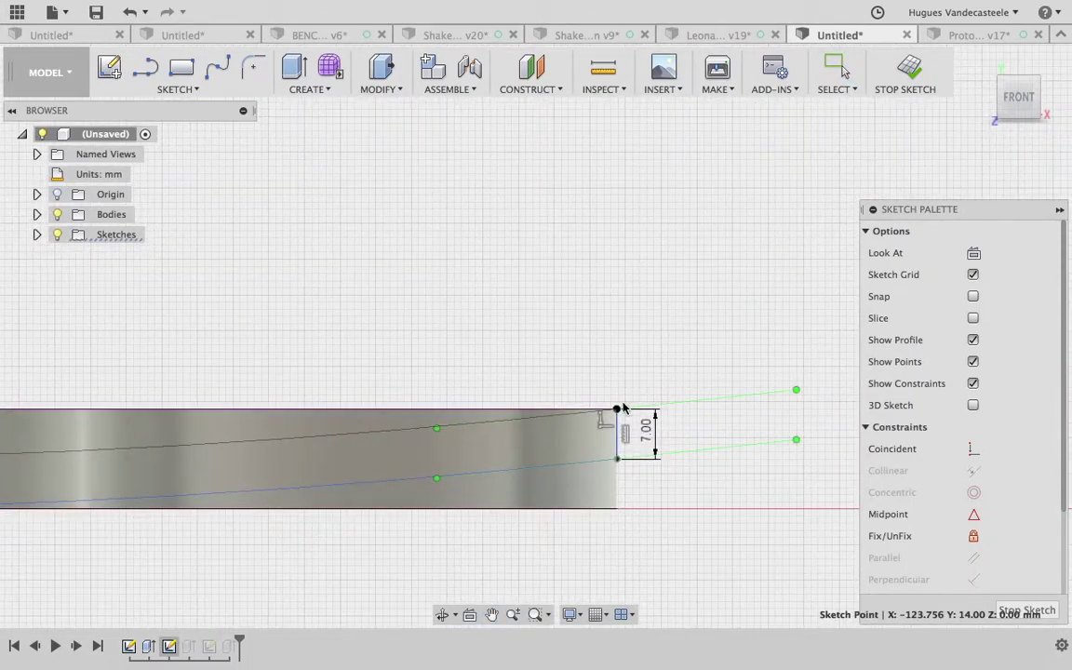
pyautogui.click(617, 411)
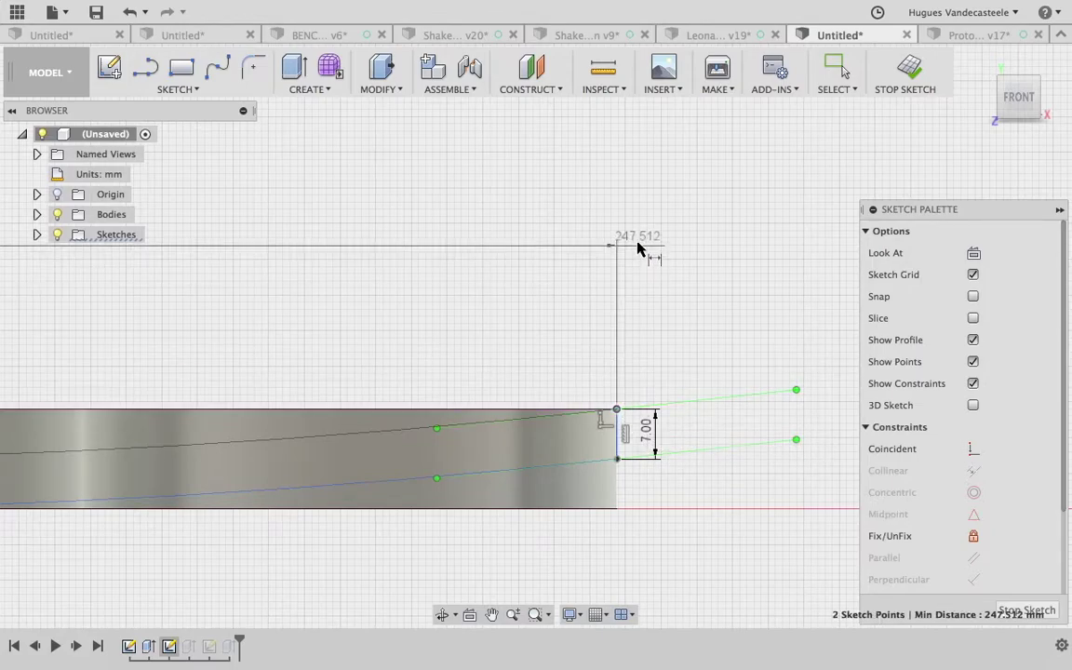
pyautogui.click(633, 240)
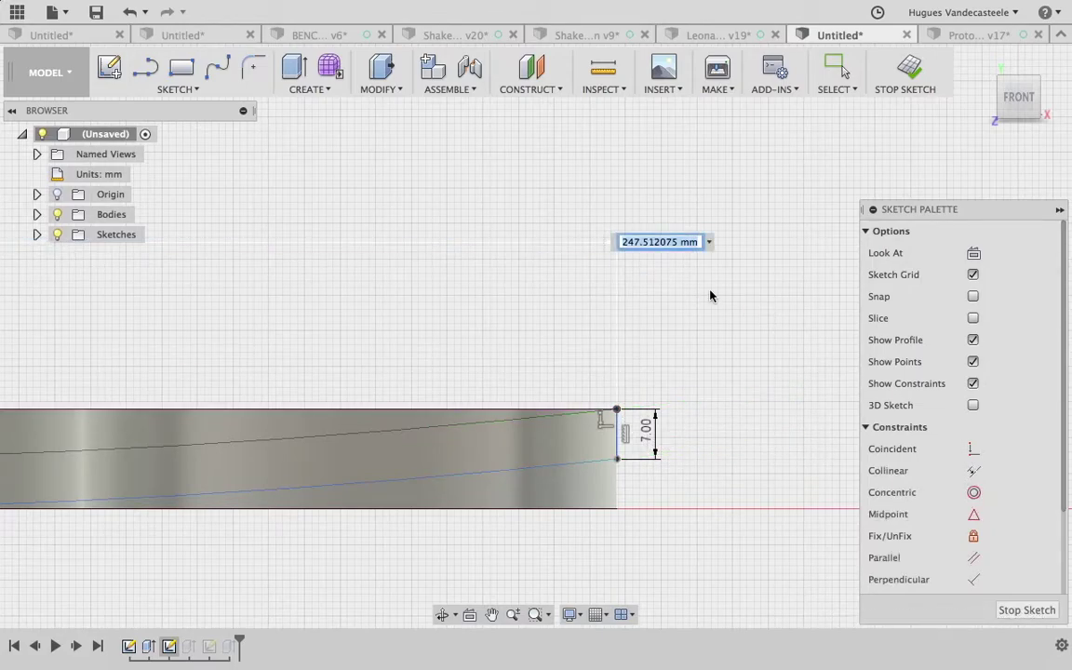
pyautogui.press('Return')
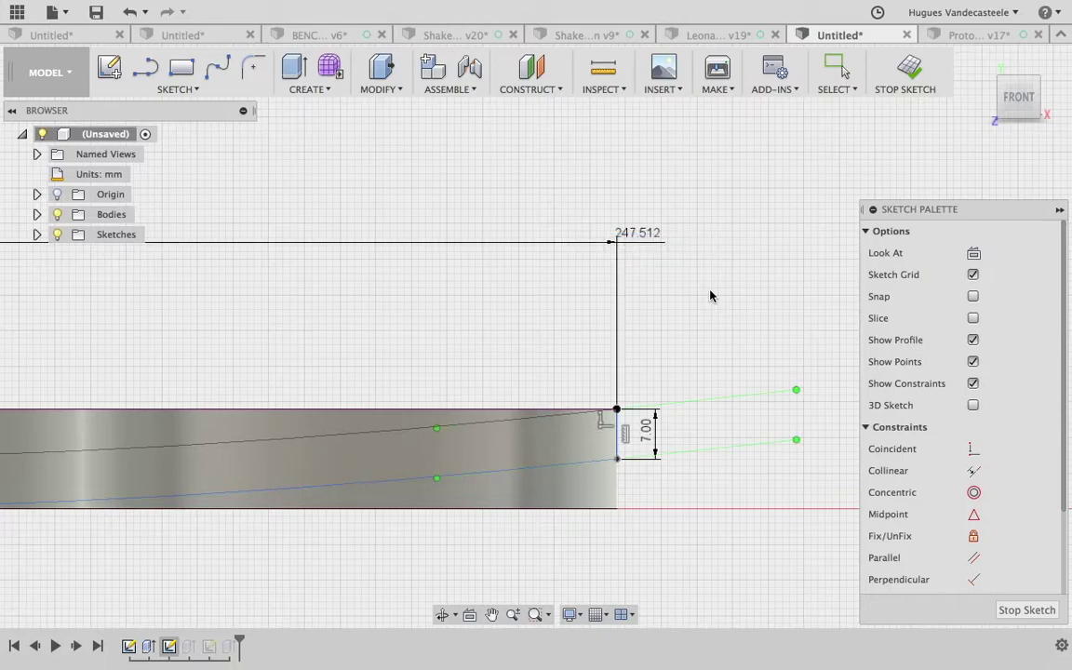
# Add a user parameter named Lar in mm with the expression 247.
pyautogui.click(365, 89)
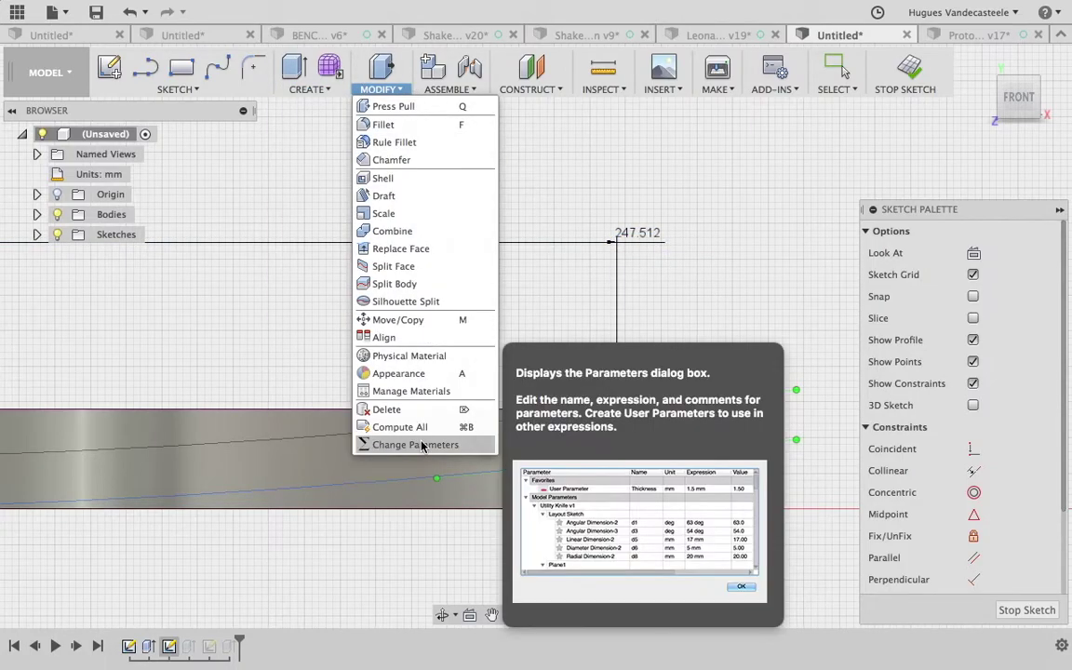
pyautogui.click(415, 445)
pyautogui.click(203, 233)
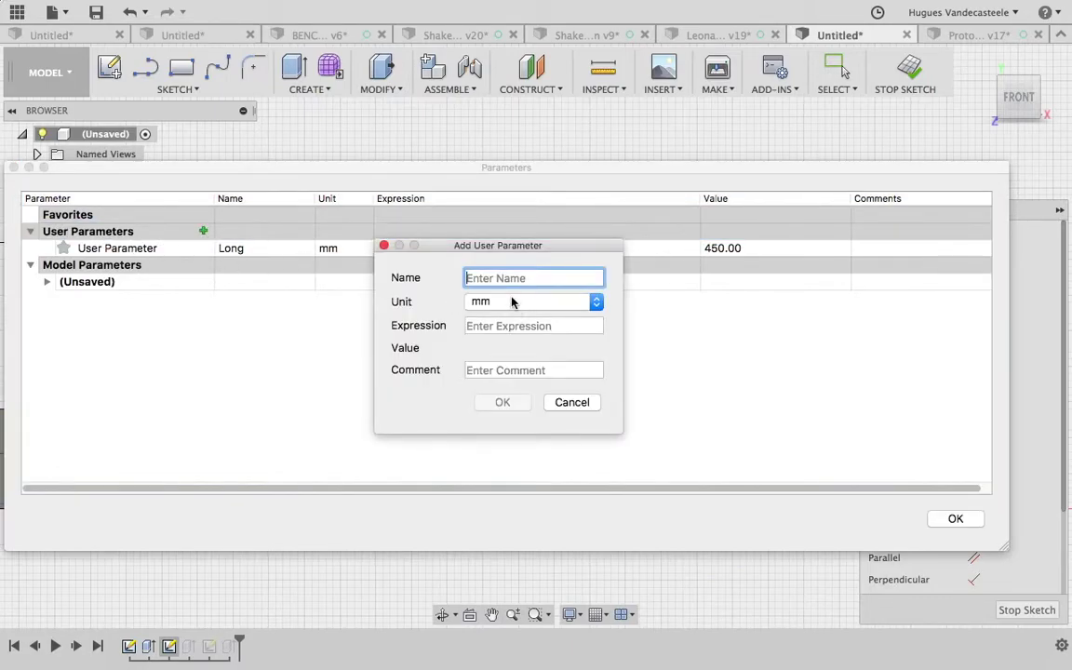
pyautogui.write('LAR')
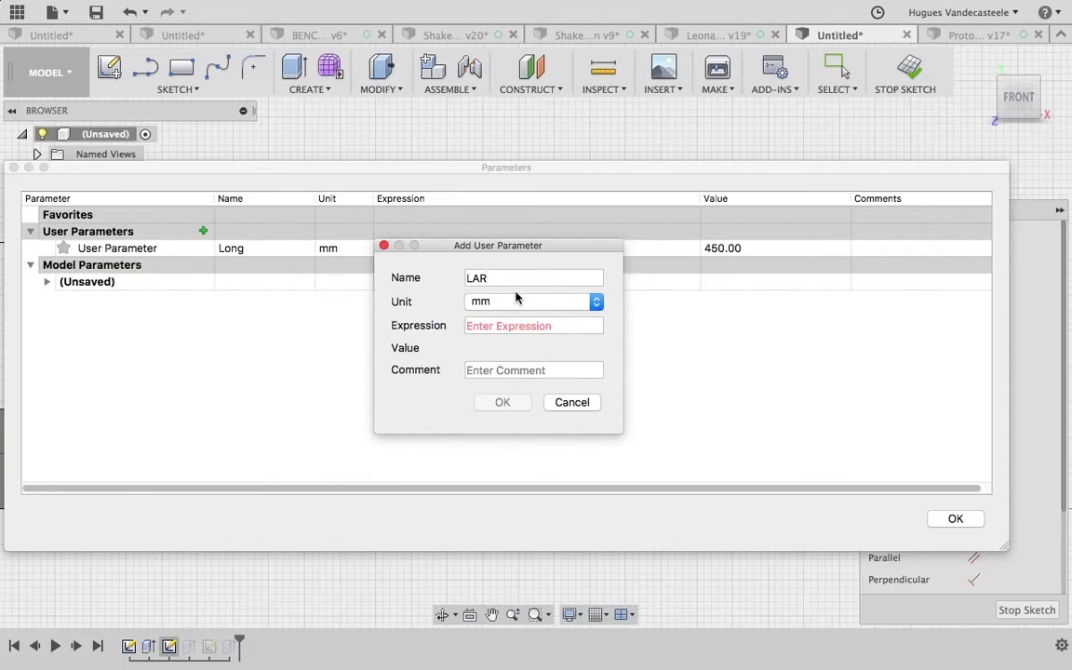
pyautogui.click(499, 325)
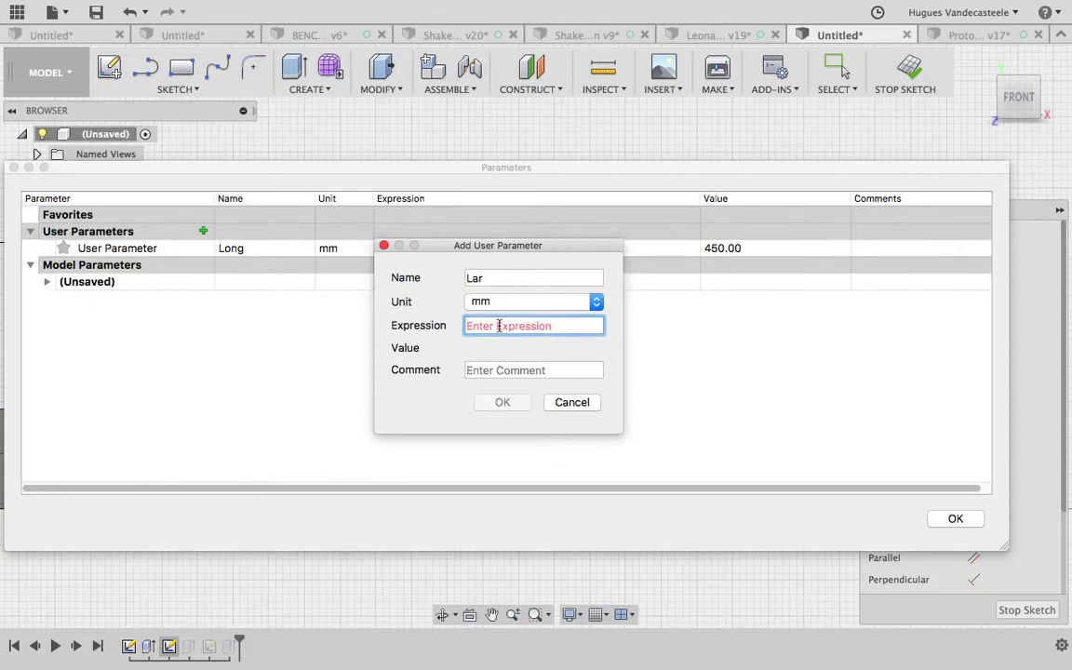
pyautogui.write('247')
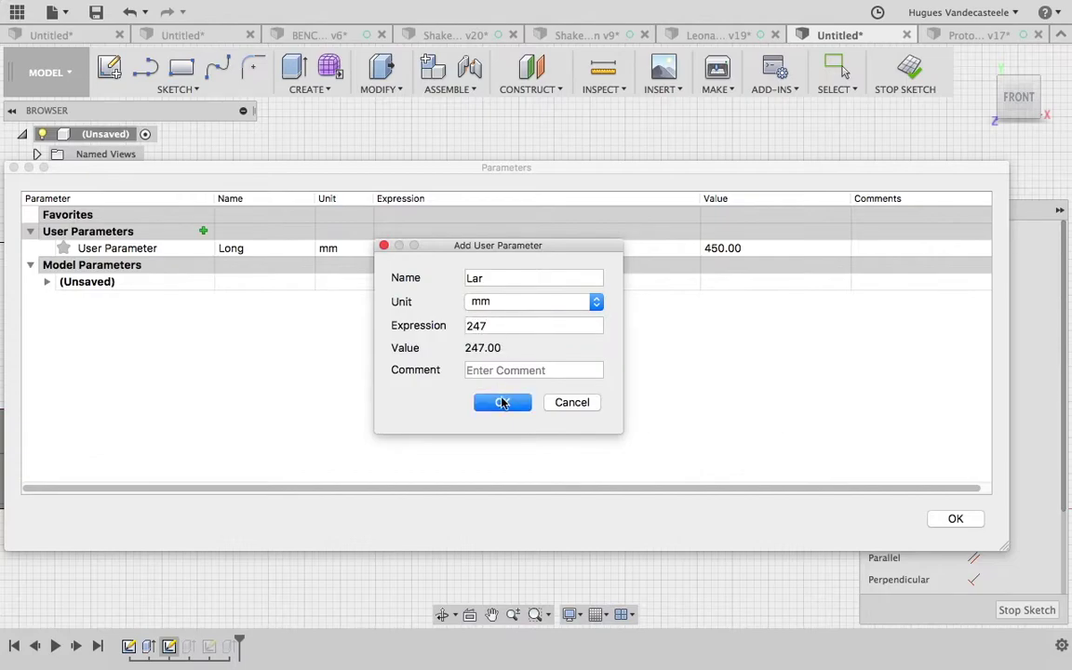
pyautogui.click(500, 401)
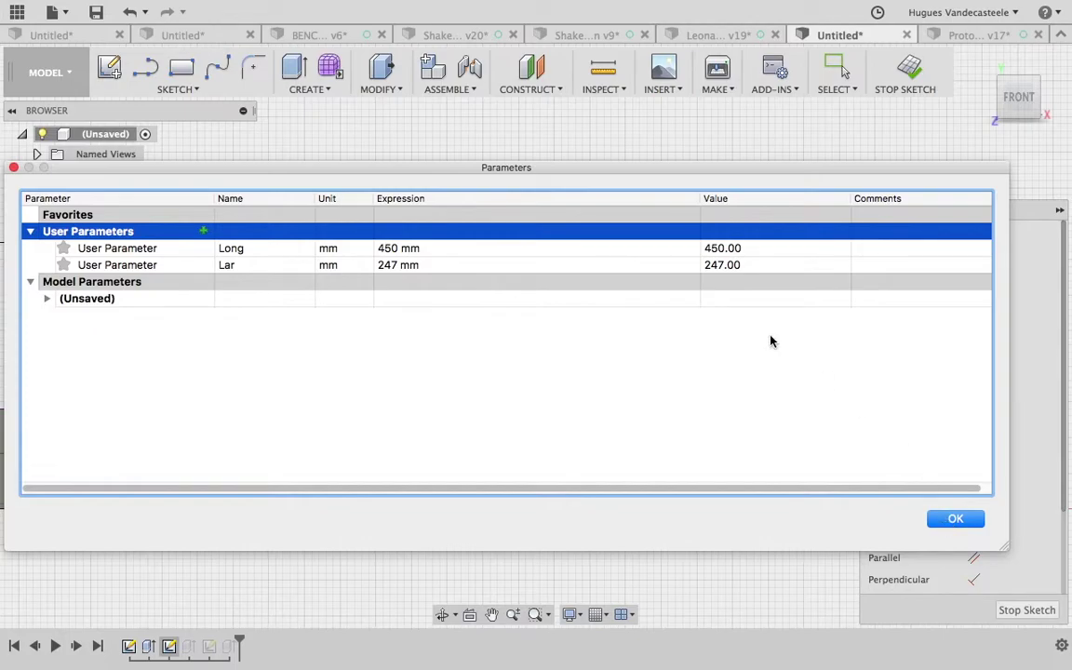
# Set the user parameter Lar to 250 mm and close the parameter list.
pyautogui.click(717, 266)
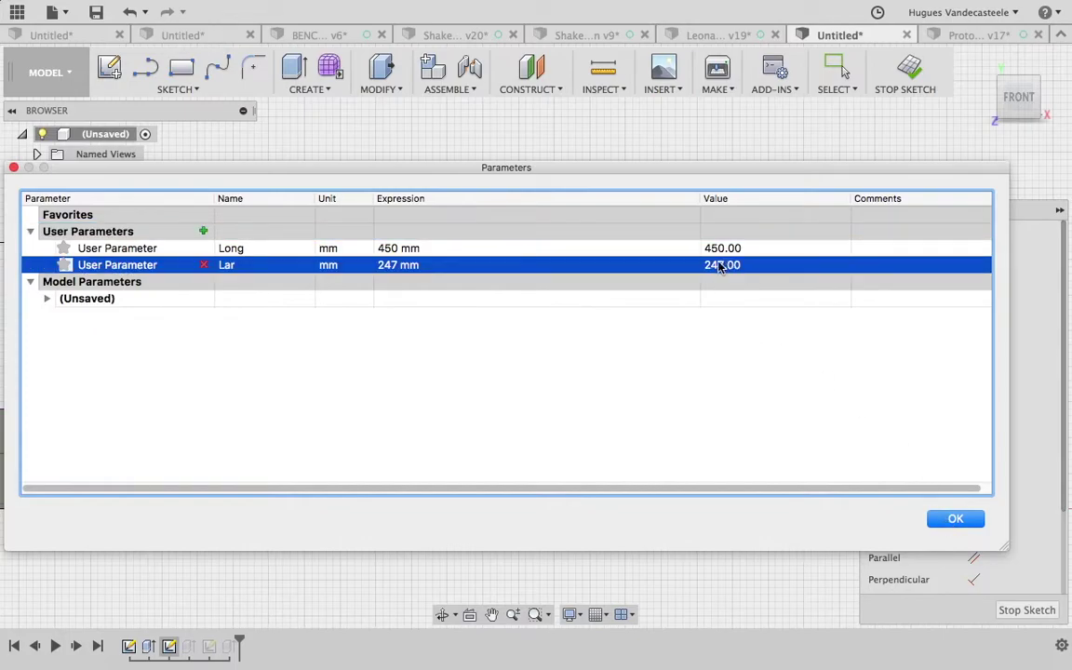
pyautogui.doubleClick(384, 265)
pyautogui.write('2')
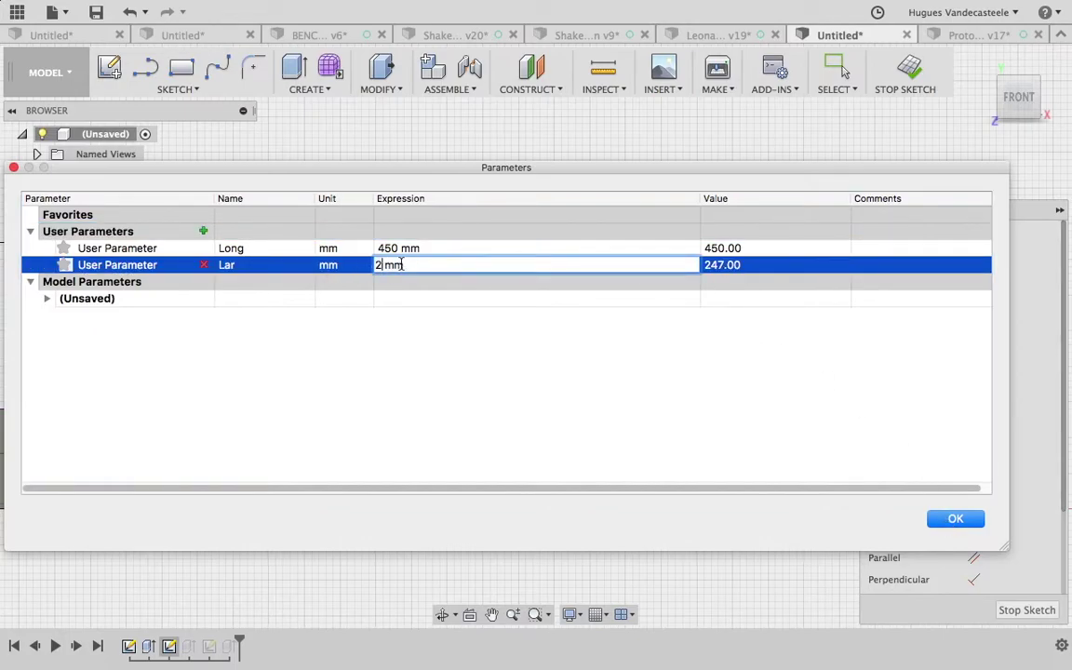
pyautogui.press('Return')
pyautogui.click(952, 521)
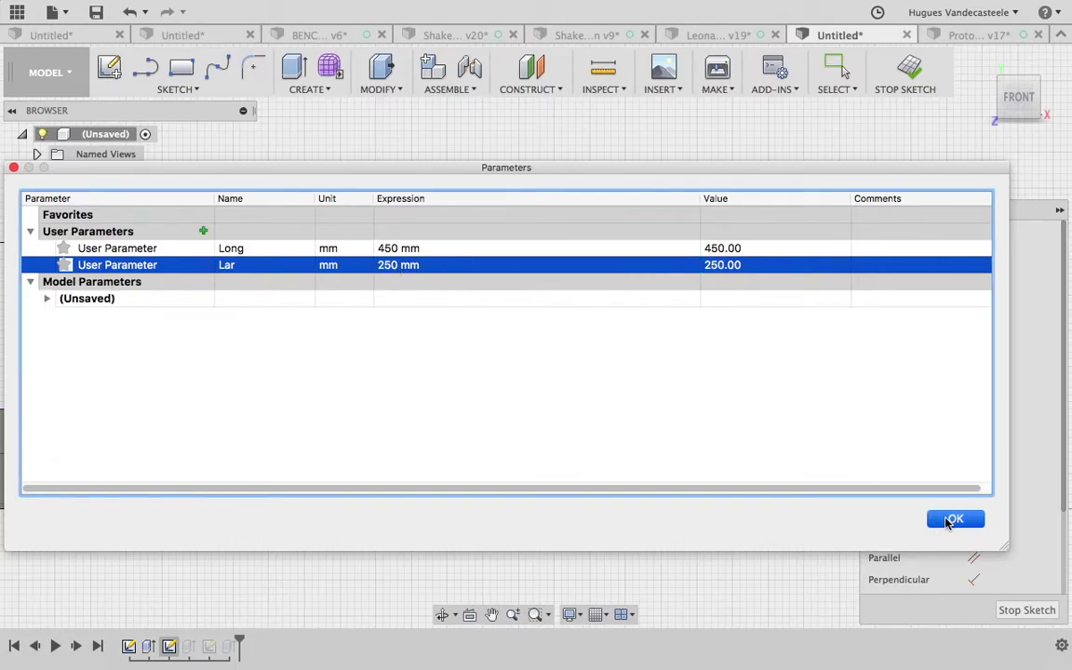
# Try to link the side profile's overall width dimension to the user parameter Lar and finish the sketch.
pyautogui.scroll(-4, 550, 426)
pyautogui.doubleClick(597, 325)
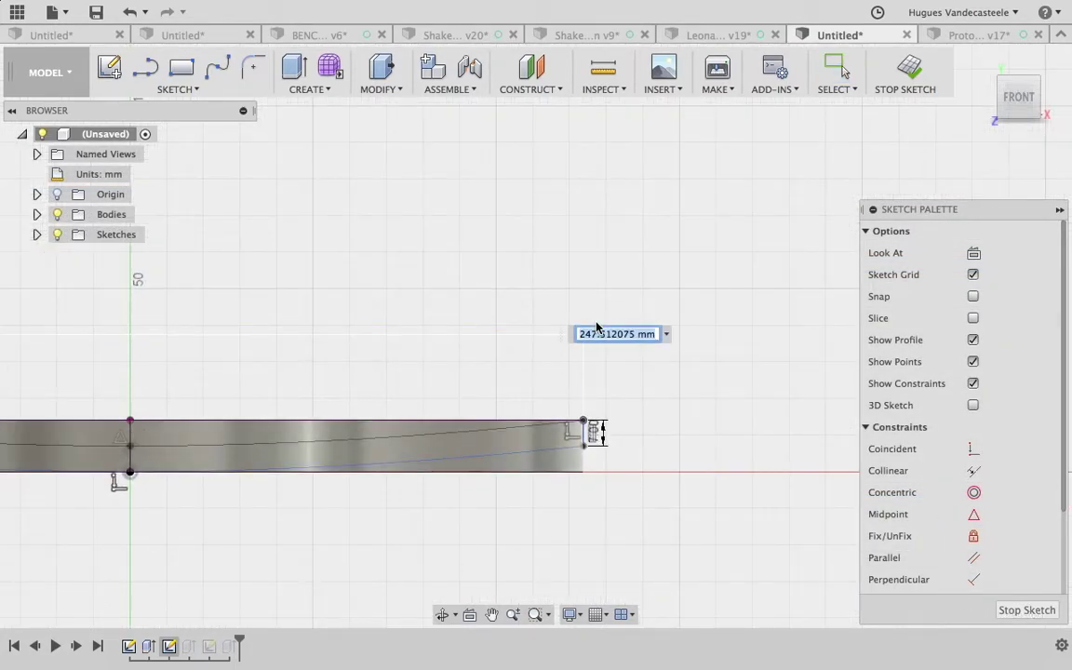
pyautogui.write('Lar')
pyautogui.press('Return')
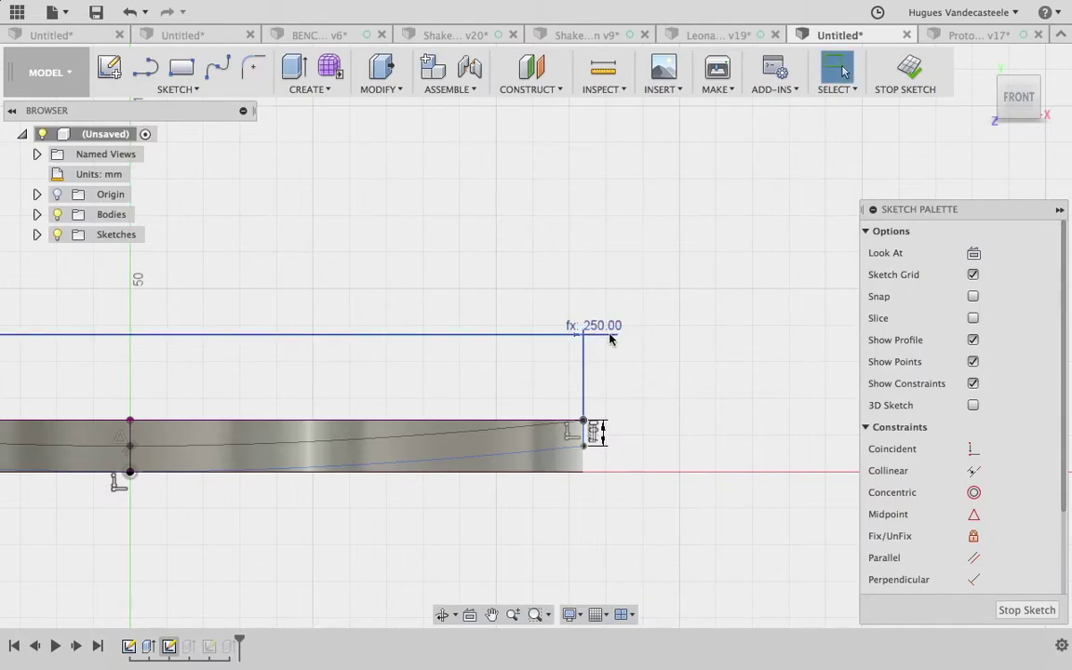
pyautogui.scroll(-3, 559, 377)
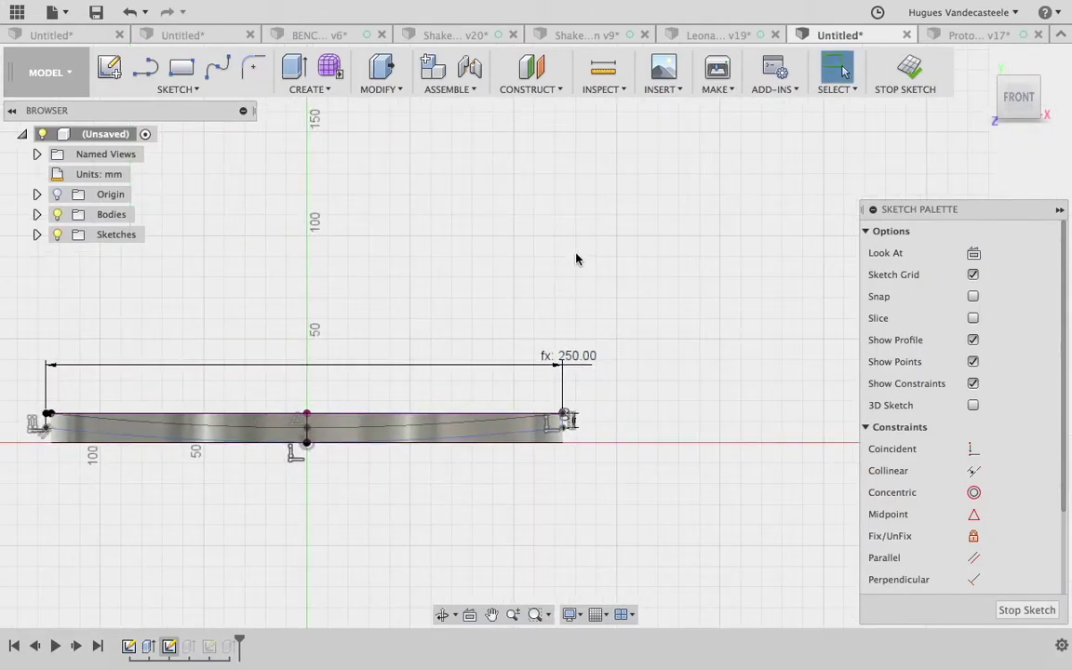
pyautogui.click(912, 73)
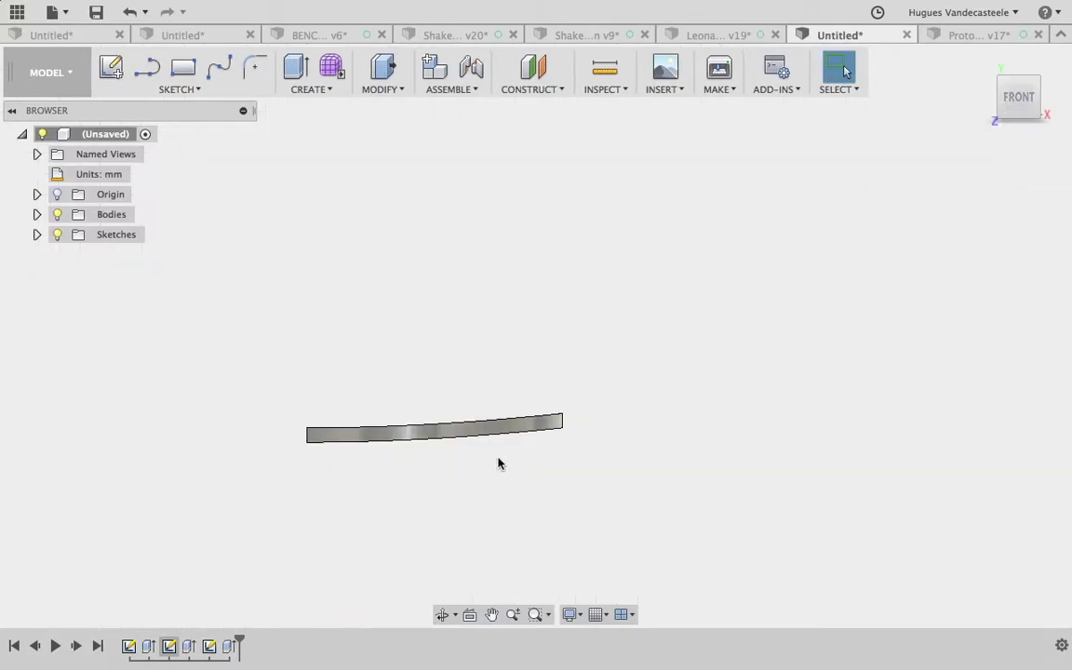
# Inspect the later extrusions' definitions, examining the end of the intersecting extrusion's profile for a gap, and leave them unchanged.
pyautogui.click(206, 652)
pyautogui.click(229, 651)
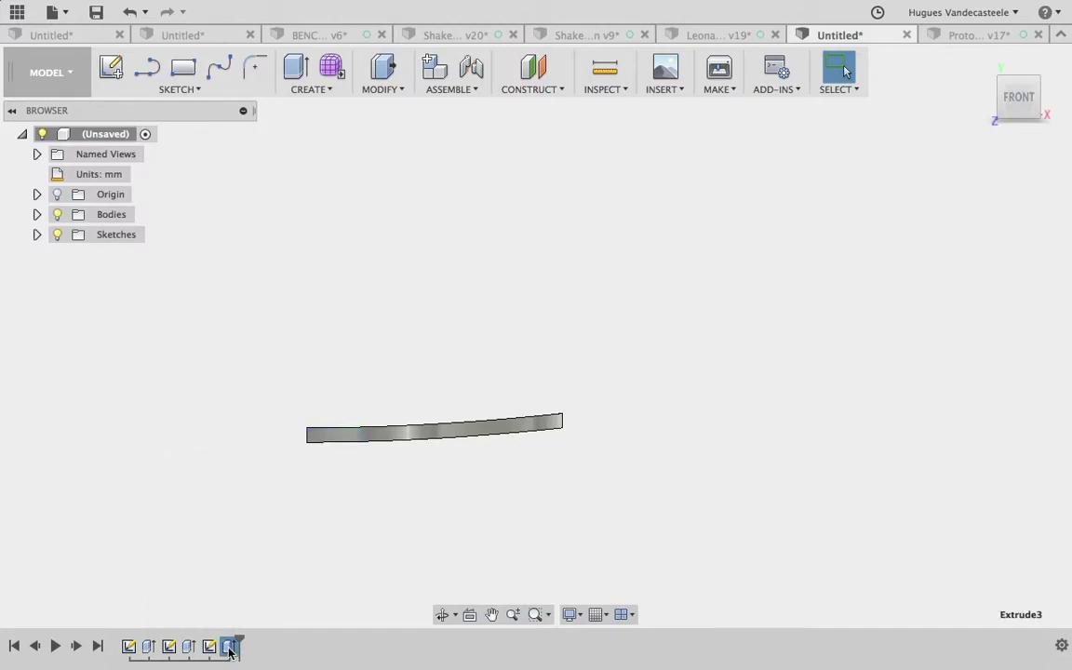
pyautogui.doubleClick(229, 650)
pyautogui.click(918, 369)
pyautogui.doubleClick(190, 646)
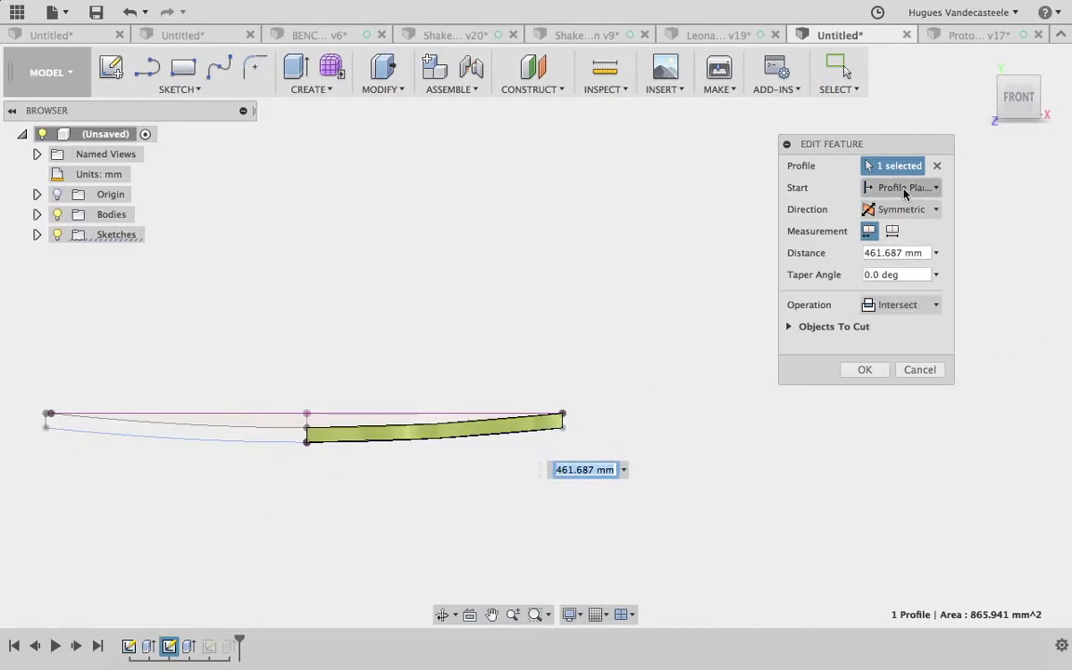
pyautogui.scroll(3, 278, 437)
pyautogui.moveTo(86, 427); pyautogui.dragTo(569, 449, button='middle')
pyautogui.scroll(2, 342, 453)
pyautogui.scroll(3, 287, 440)
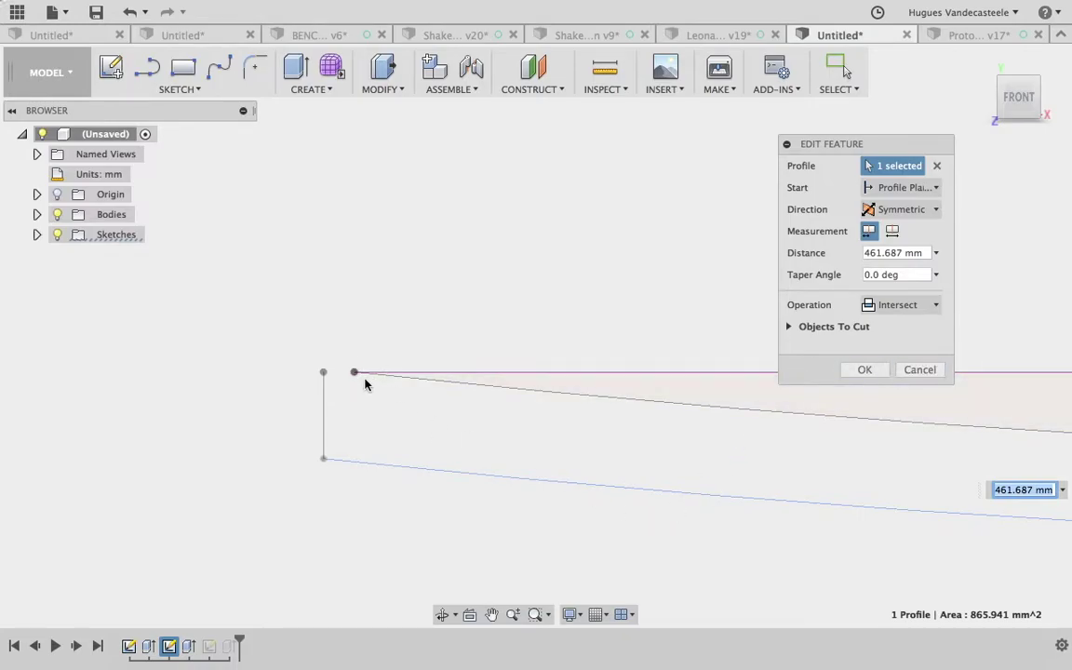
pyautogui.click(936, 369)
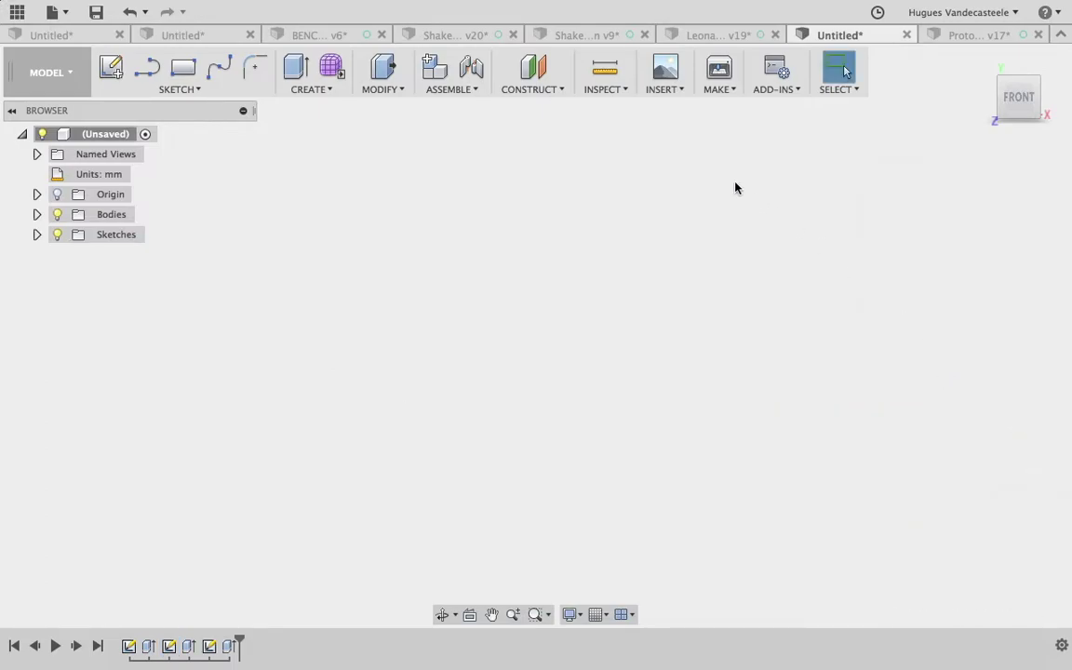
# Undo the side profile's width link to Lar, returning to the open sketch, and move the sketch options clear of the profile.
pyautogui.press('super+z')
pyautogui.press('super+z')
pyautogui.press('super+z')
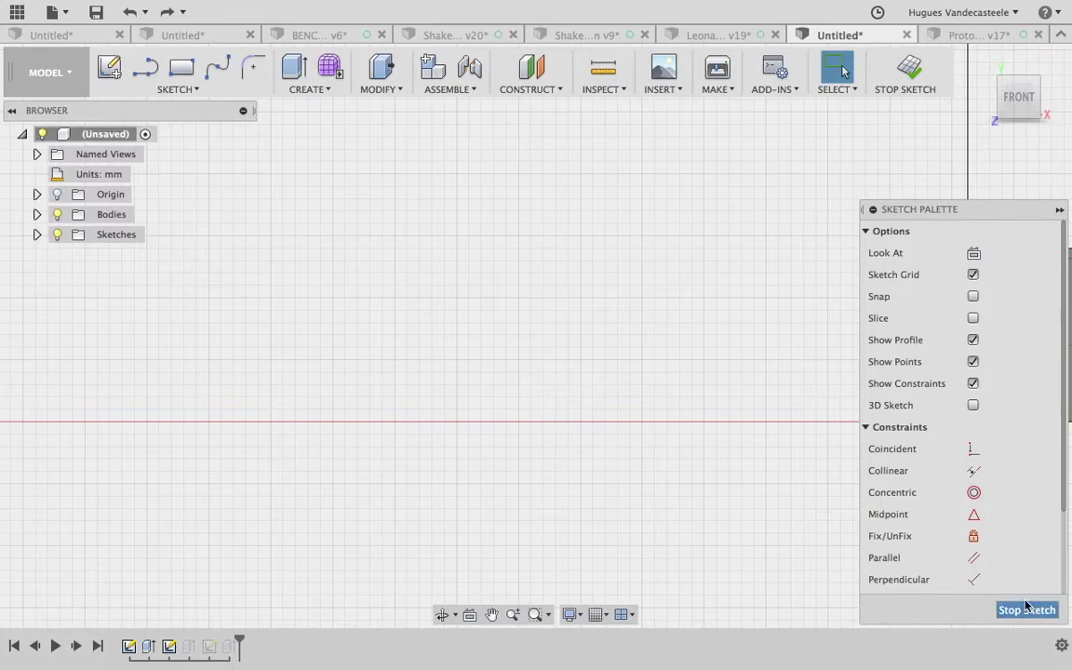
pyautogui.press('super+shift+z')
pyautogui.press('super+shift+z')
pyautogui.press('super+shift+z')
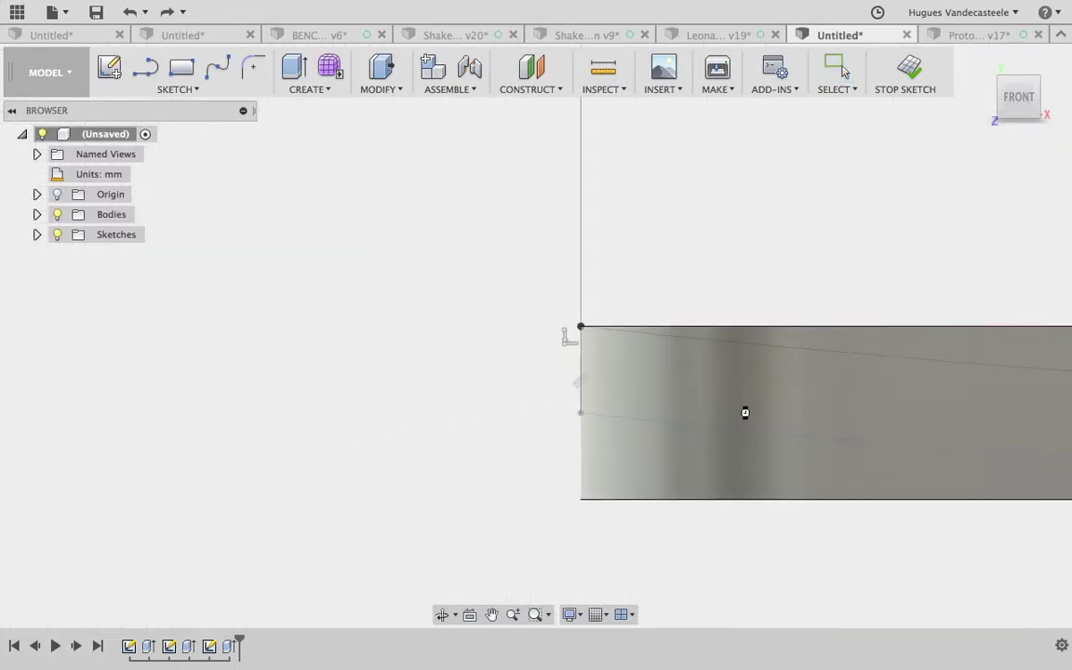
pyautogui.press('super+z')
pyautogui.press('super+z')
pyautogui.press('super+z')
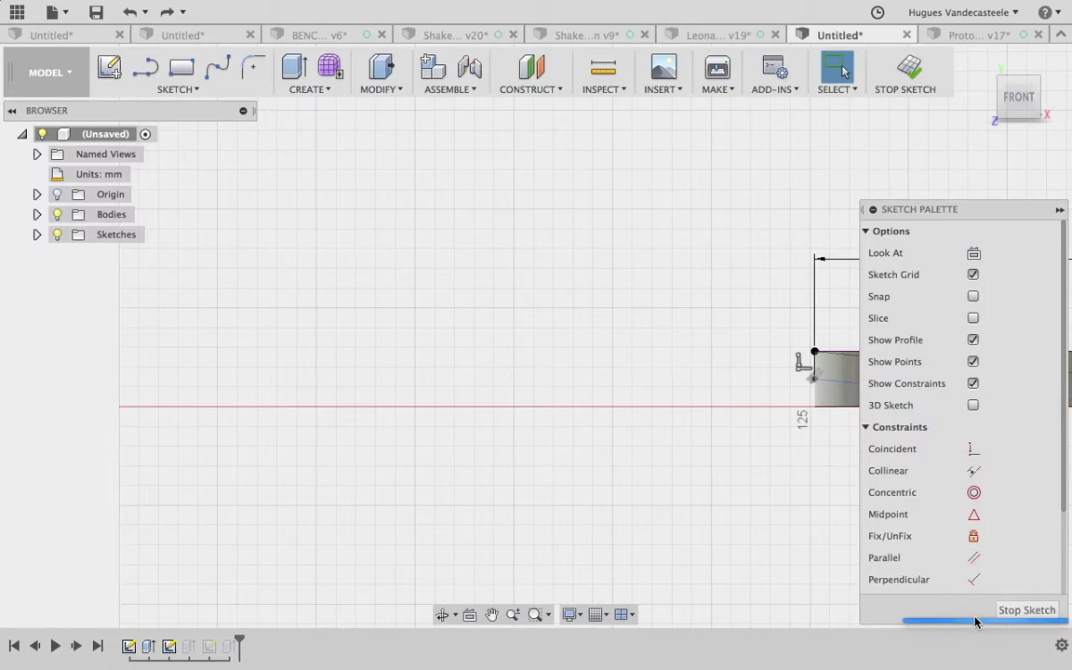
pyautogui.moveTo(1007, 204); pyautogui.dragTo(402, 135)
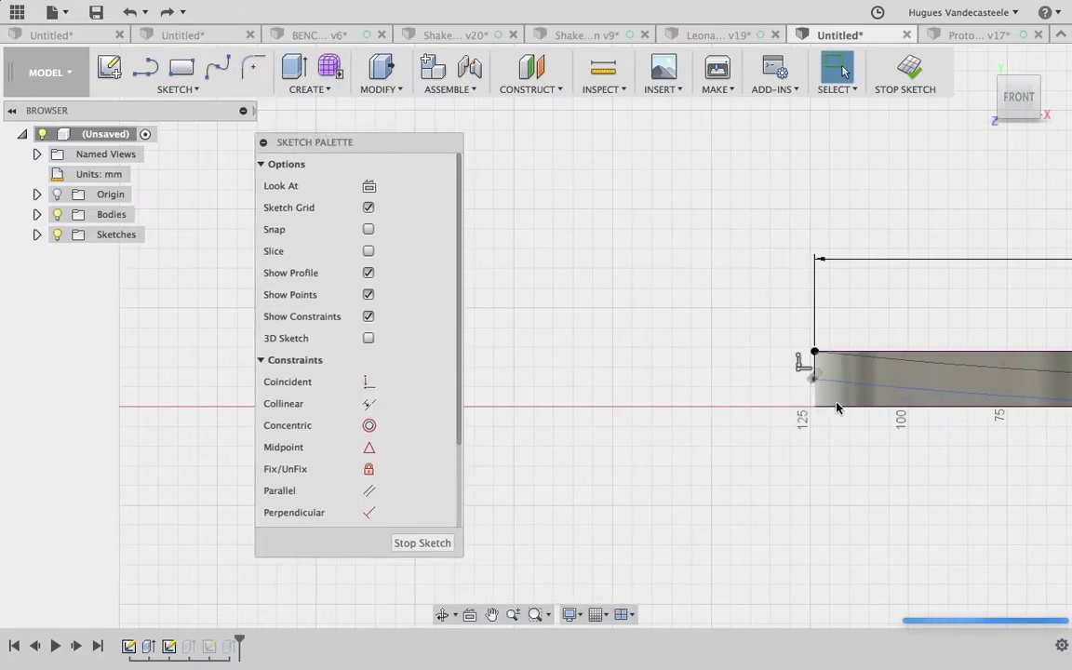
# Finish the side profile sketch, restore the deck's home view, and briefly reopen the side profile sketch before closing it.
pyautogui.click(422, 543)
pyautogui.moveTo(966, 336); pyautogui.dragTo(461, 388, button='middle')
pyautogui.moveTo(857, 391); pyautogui.dragTo(566, 381, button='middle')
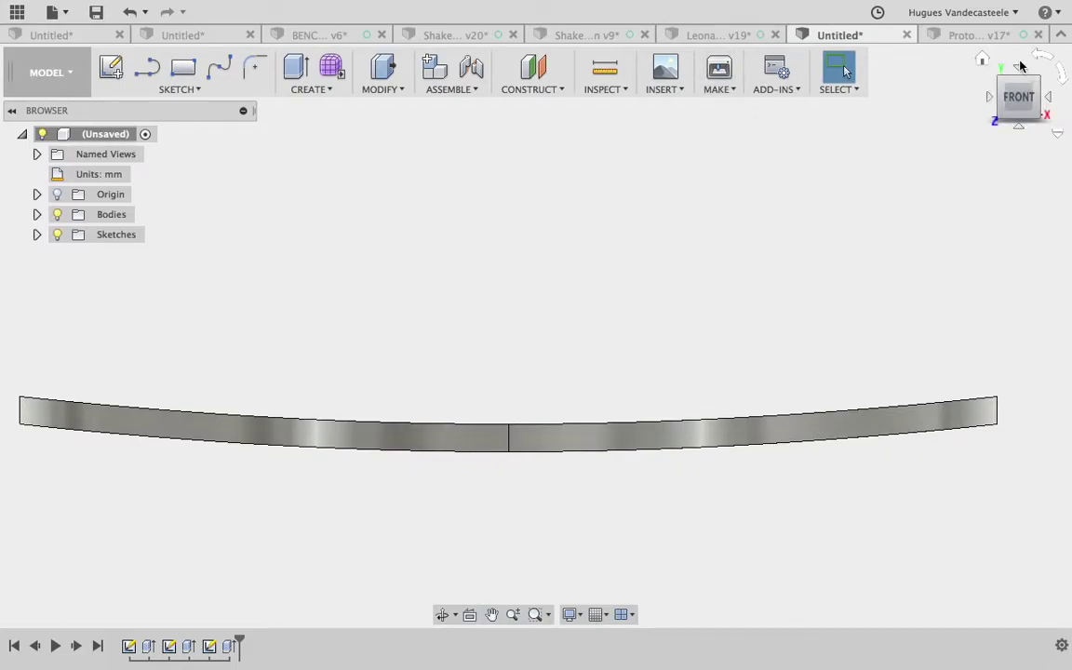
pyautogui.click(982, 59)
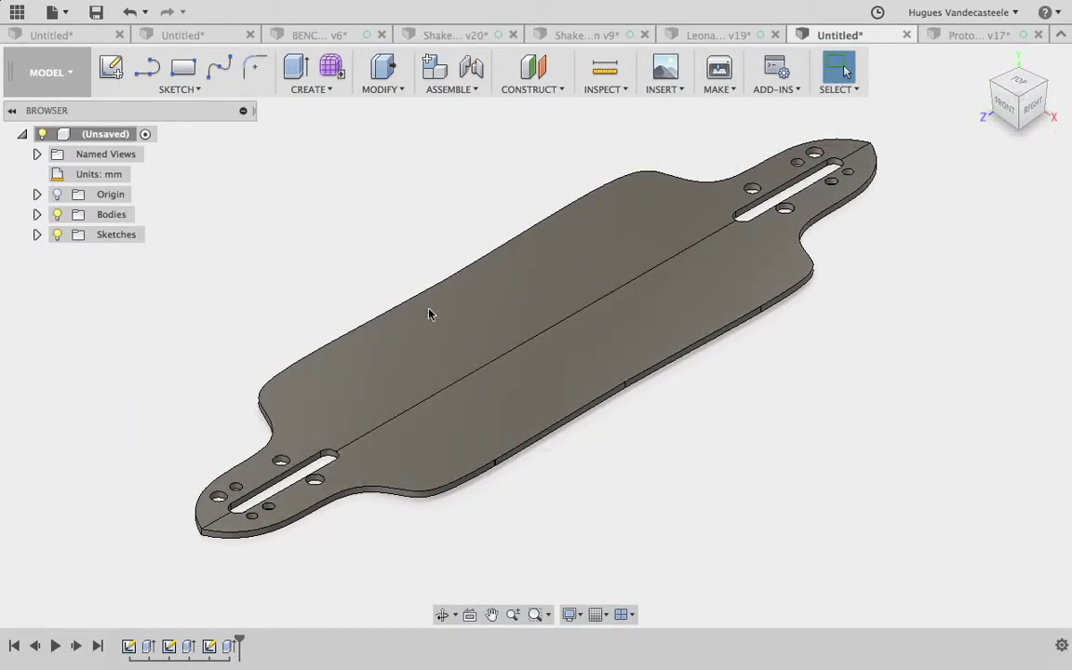
pyautogui.doubleClick(169, 646)
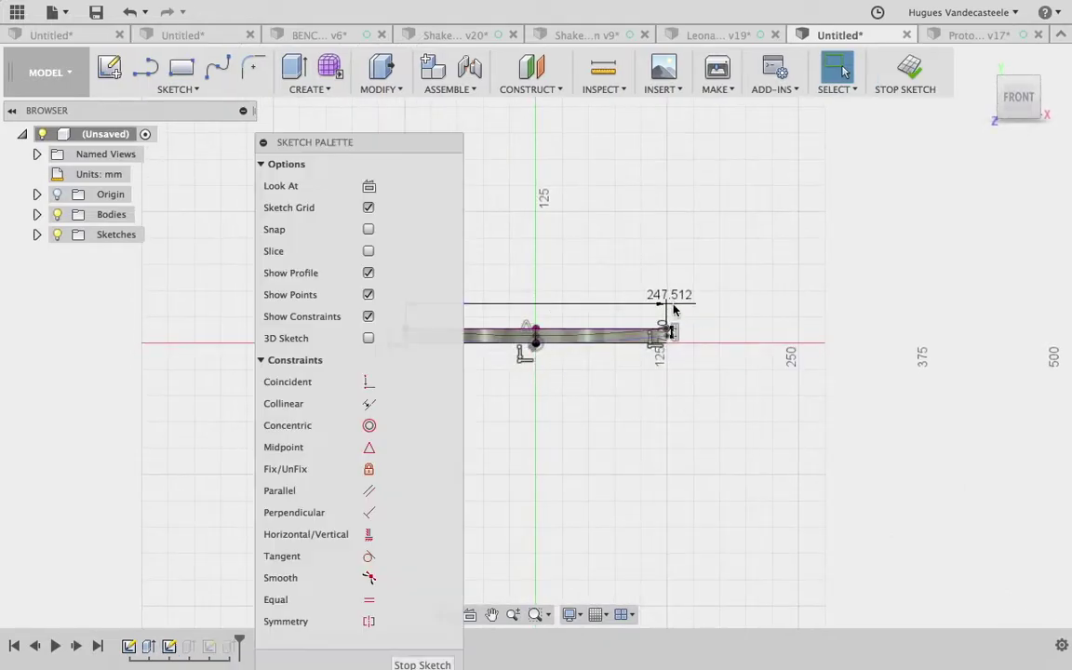
pyautogui.click(422, 665)
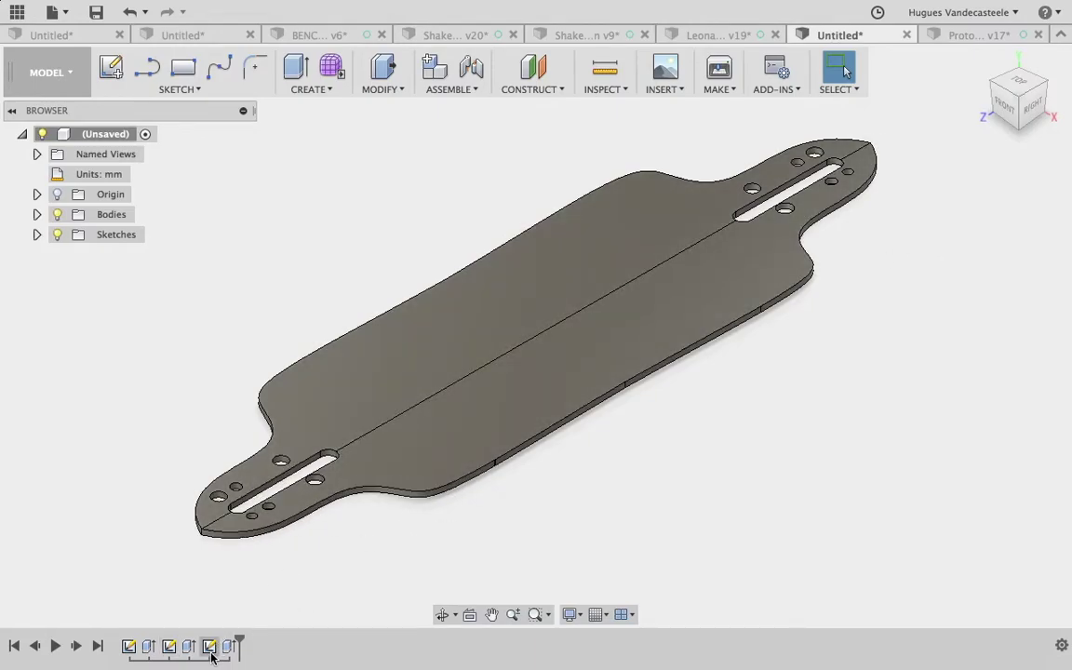
# Switch to the Leonard Bazinga Edition design, examine the dimensions of its open deck sketch, and finish the sketch.
pyautogui.click(709, 35)
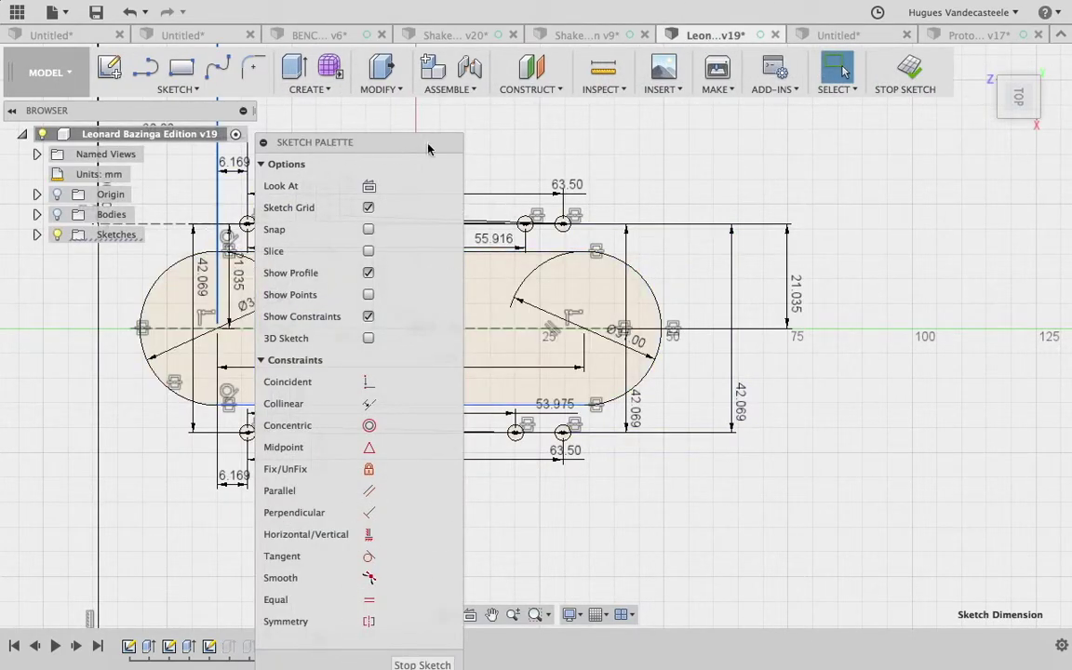
pyautogui.moveTo(398, 152); pyautogui.dragTo(1006, 208)
pyautogui.scroll(-5, 319, 310)
pyautogui.scroll(-3, 320, 310)
pyautogui.moveTo(292, 223); pyautogui.dragTo(508, 262, button='middle')
pyautogui.scroll(2, 508, 262)
pyautogui.scroll(3, 508, 262)
pyautogui.scroll(-2, 545, 475)
pyautogui.scroll(-3, 546, 476)
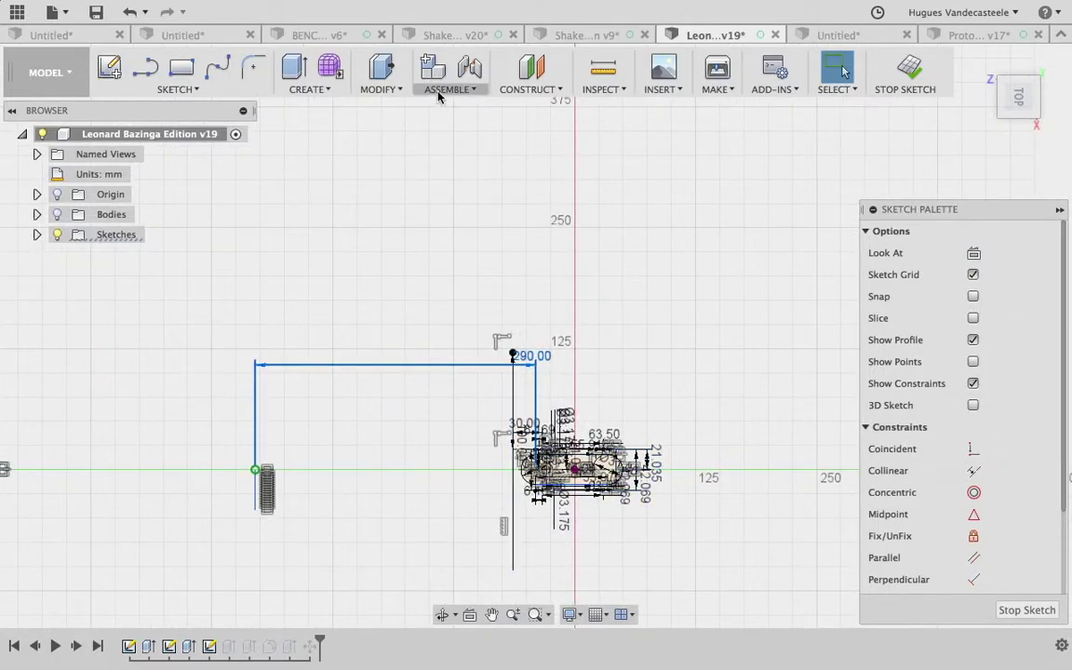
pyautogui.click(381, 89)
pyautogui.click(790, 437)
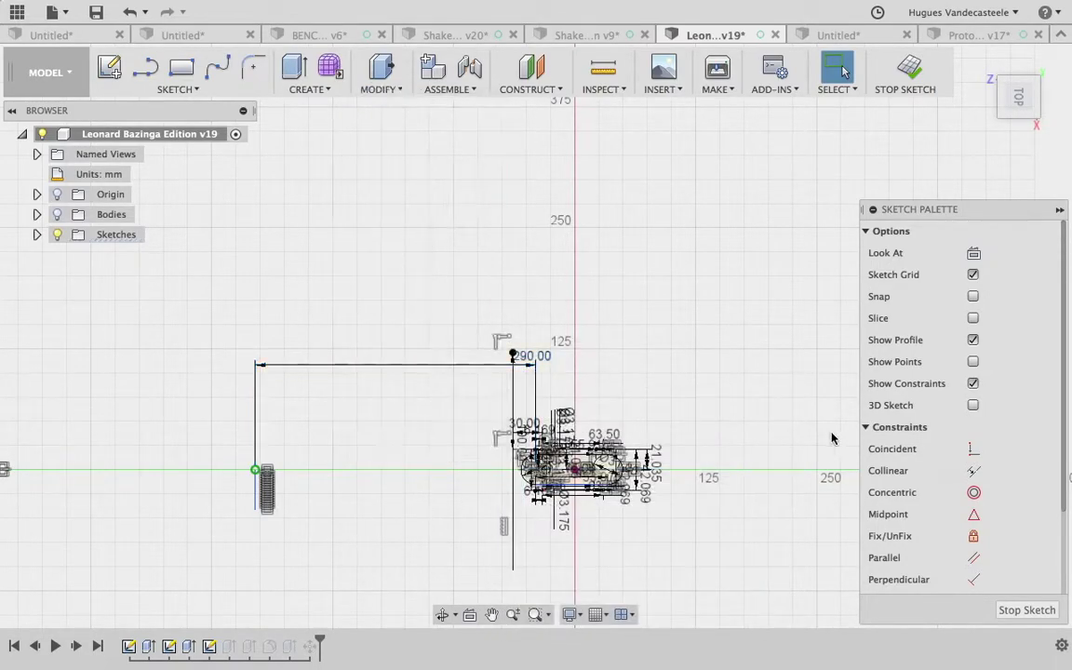
pyautogui.click(1006, 611)
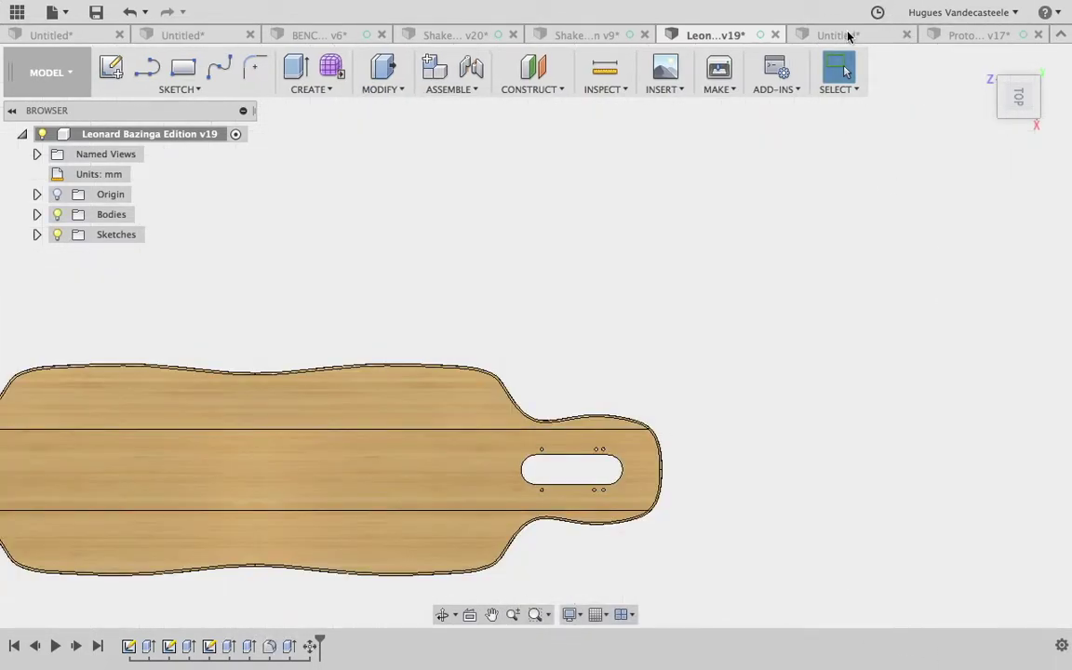
# Return to the untitled longboard deck design and save it as Untitled in the master branch of the Paprika project.
pyautogui.click(842, 36)
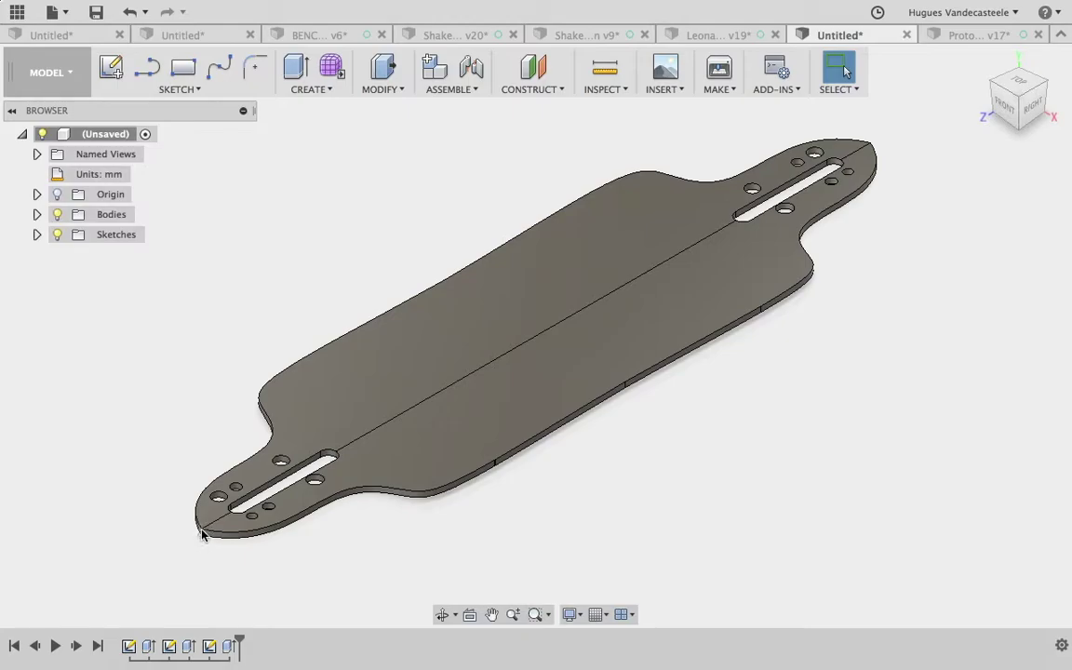
pyautogui.click(96, 13)
pyautogui.click(806, 247)
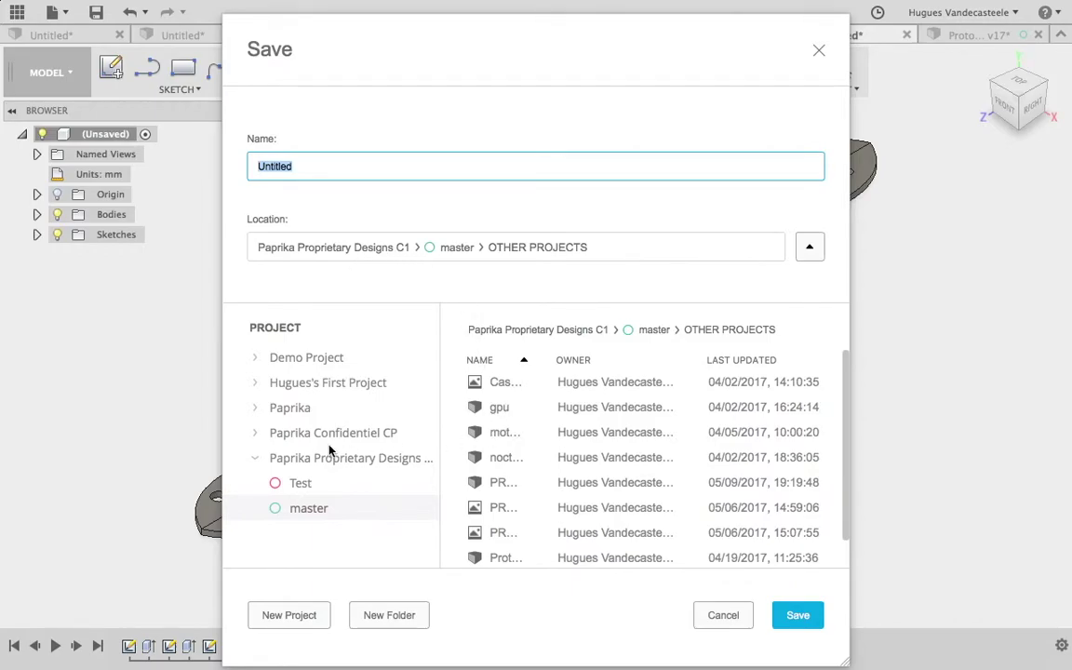
pyautogui.click(302, 409)
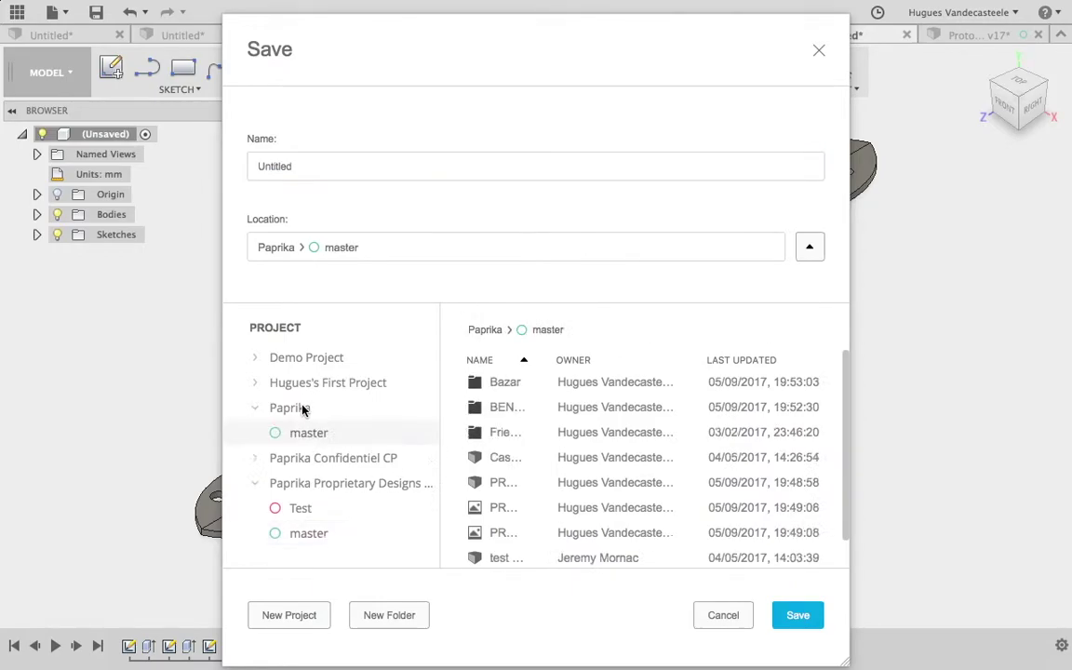
pyautogui.click(798, 618)
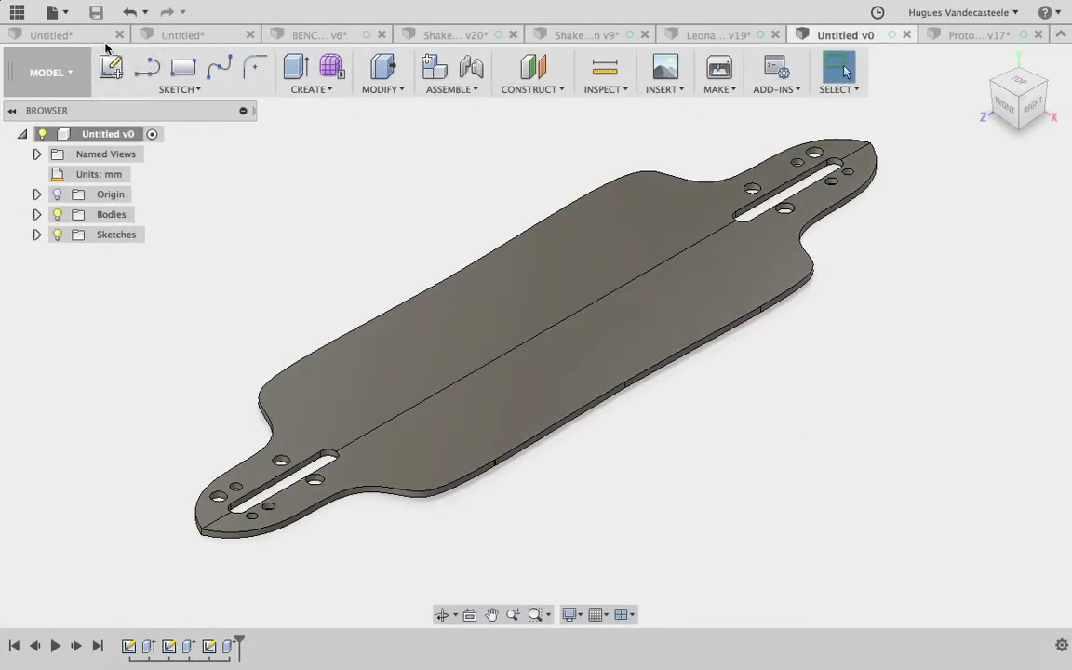
# Look through the Paprika project's files, going up from the other projects folder to the master level, and hide the project data.
pyautogui.click(23, 8)
pyautogui.click(124, 404)
pyautogui.click(17, 10)
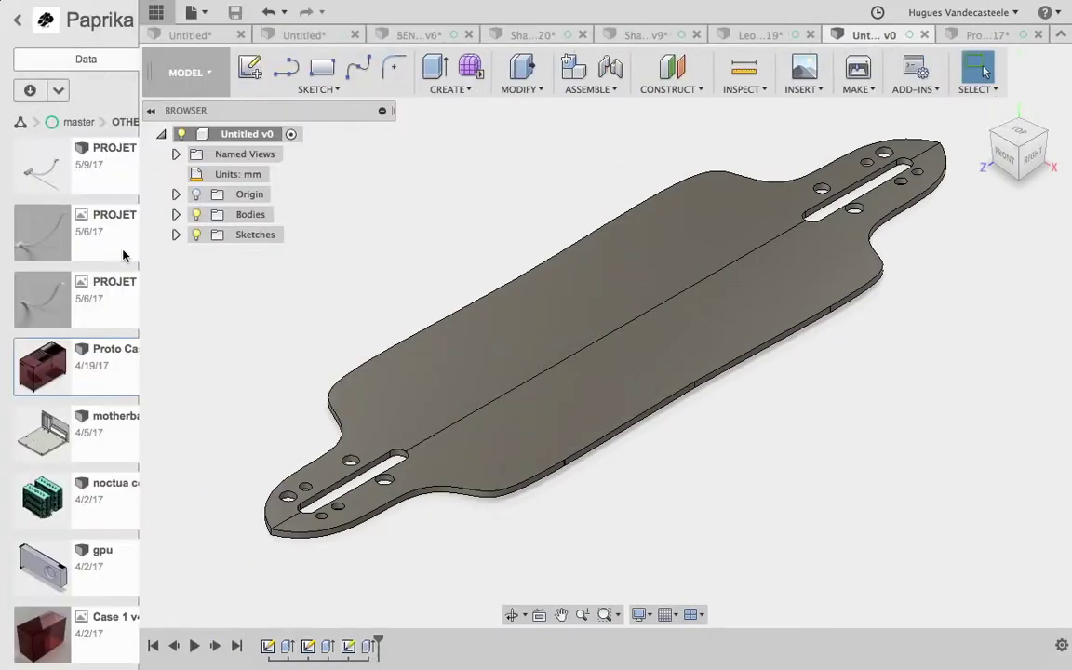
pyautogui.click(18, 21)
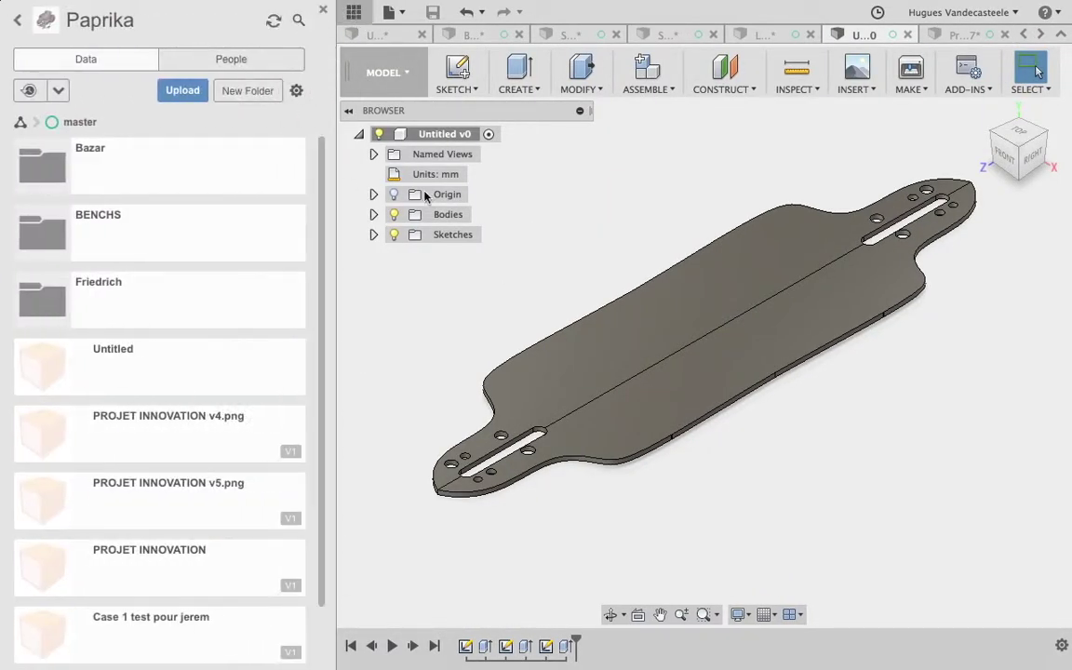
pyautogui.click(323, 11)
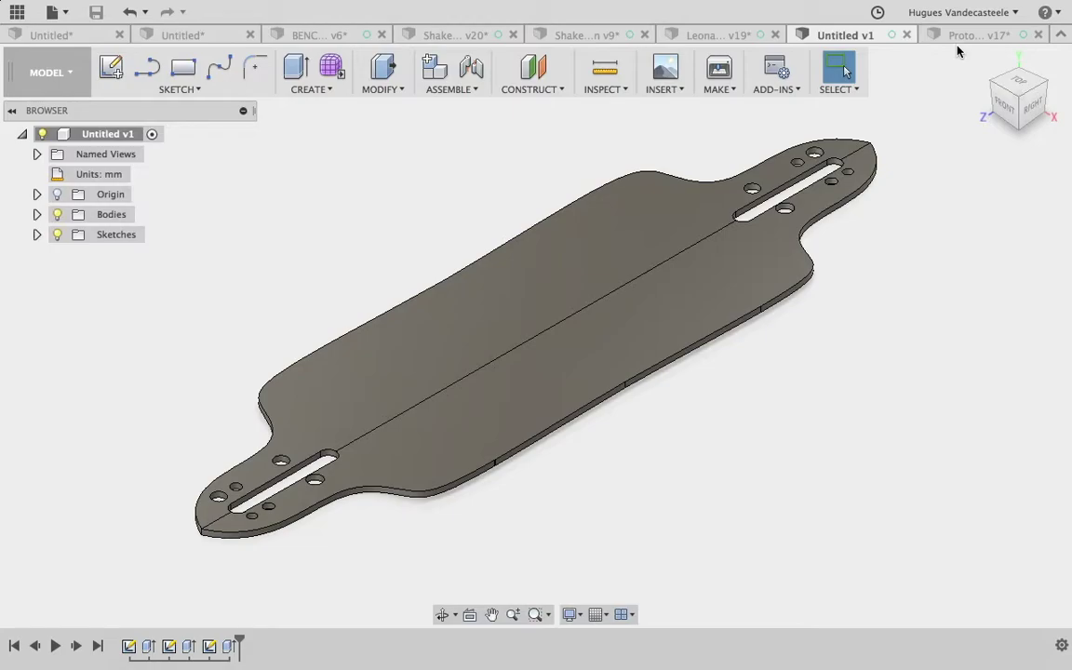
# Switch to the Proto Case Hackintosh design, change to the Render workspace, and orbit the case to show its front and left sides.
pyautogui.click(959, 37)
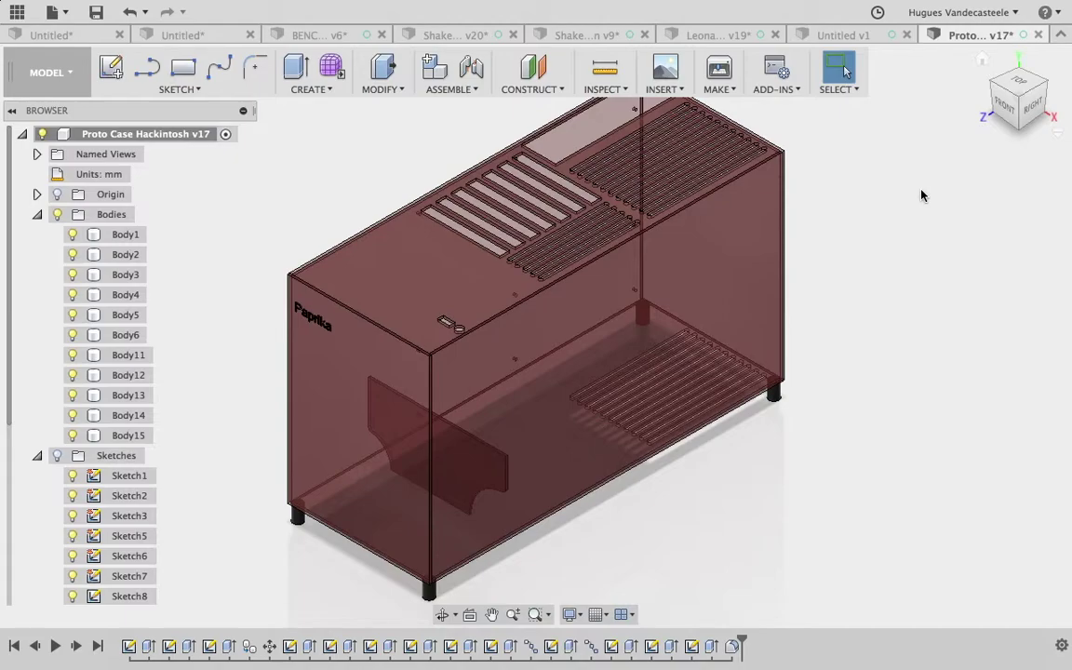
pyautogui.click(53, 76)
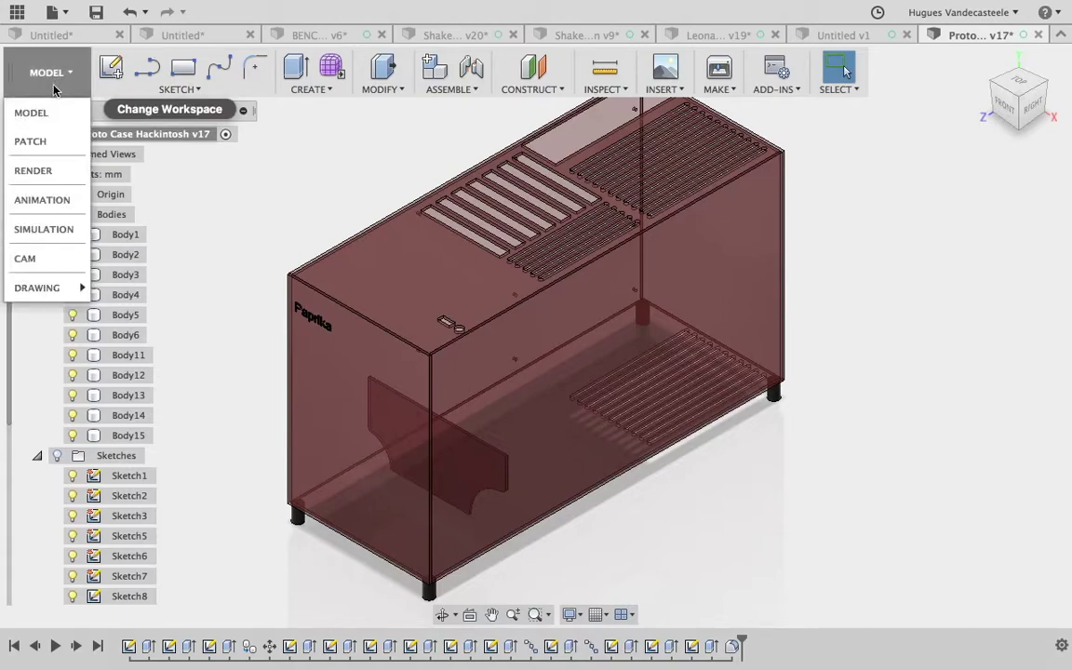
pyautogui.click(53, 173)
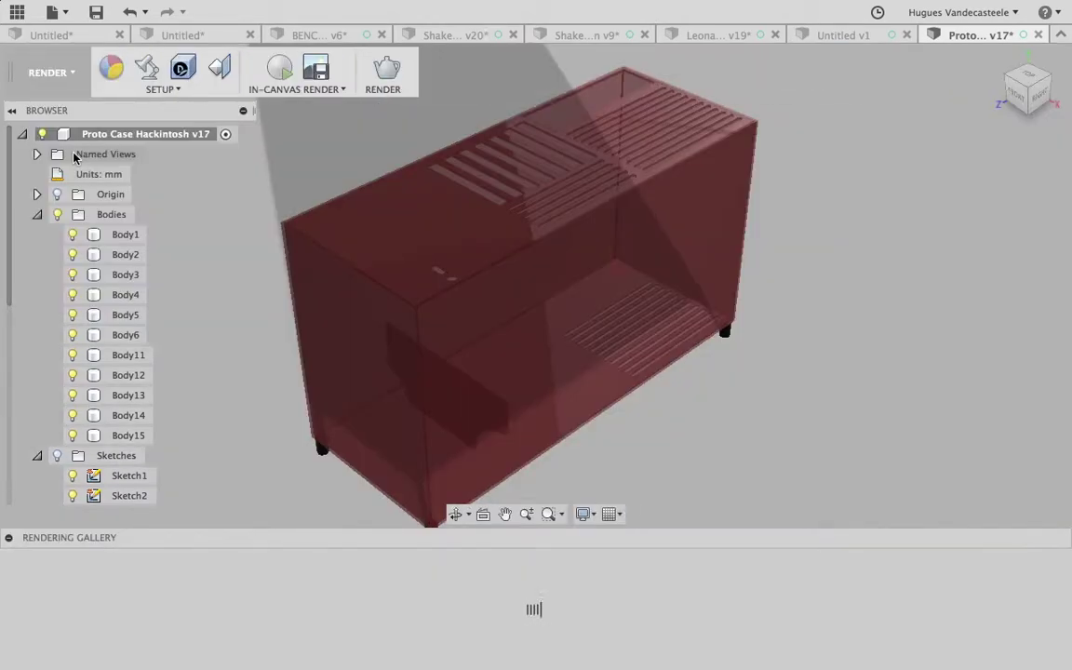
pyautogui.scroll(5, 457, 251)
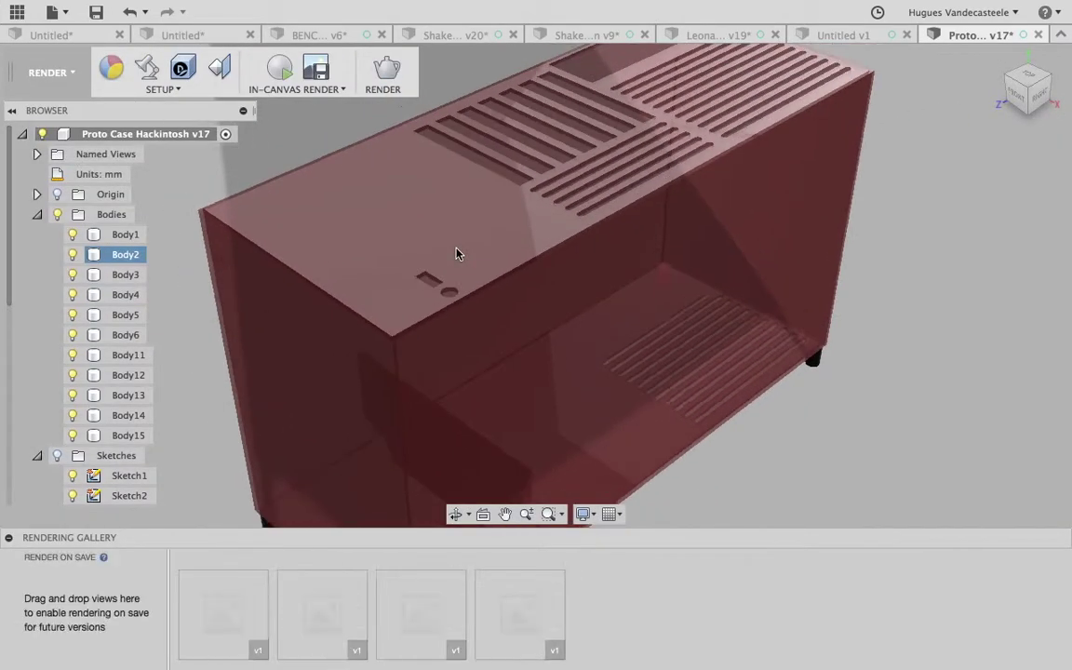
pyautogui.scroll(-5, 457, 252)
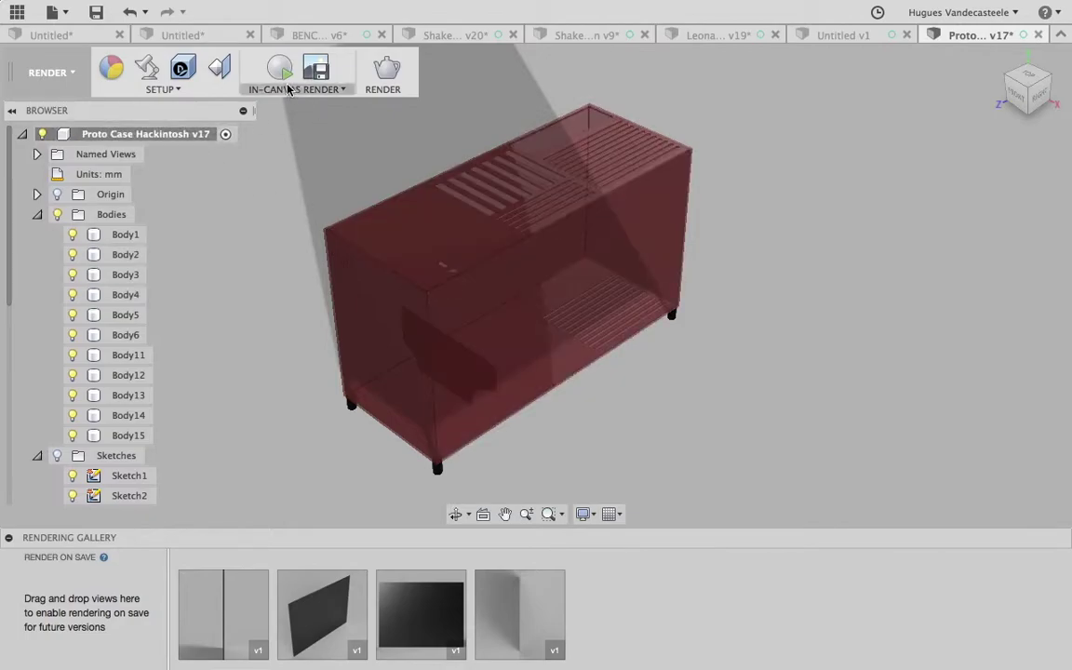
pyautogui.click(205, 89)
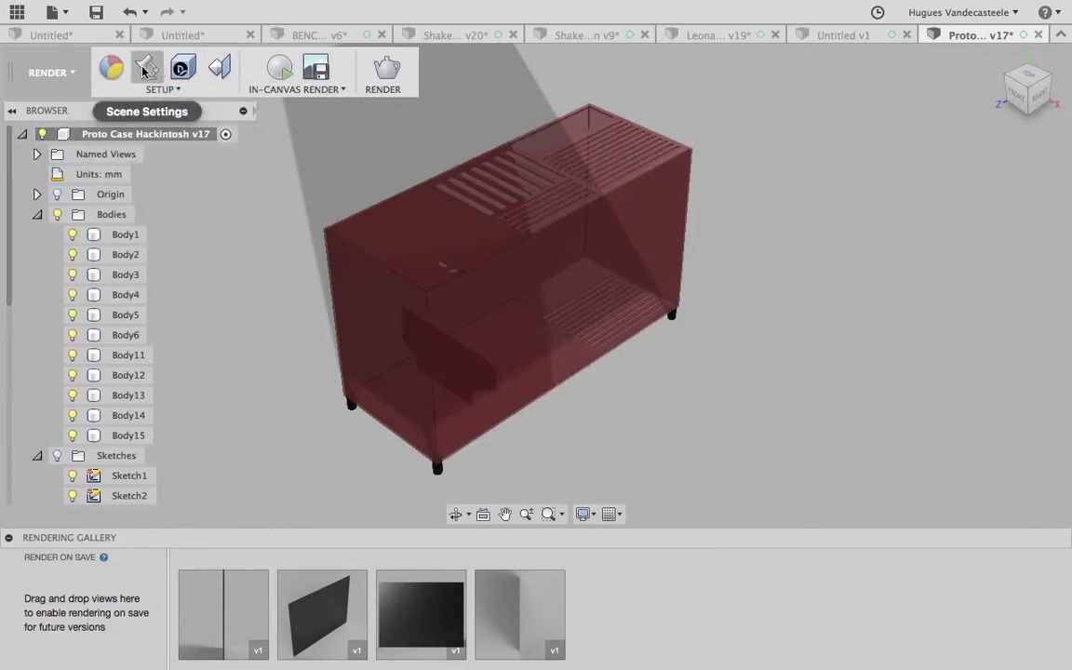
pyautogui.click(276, 90)
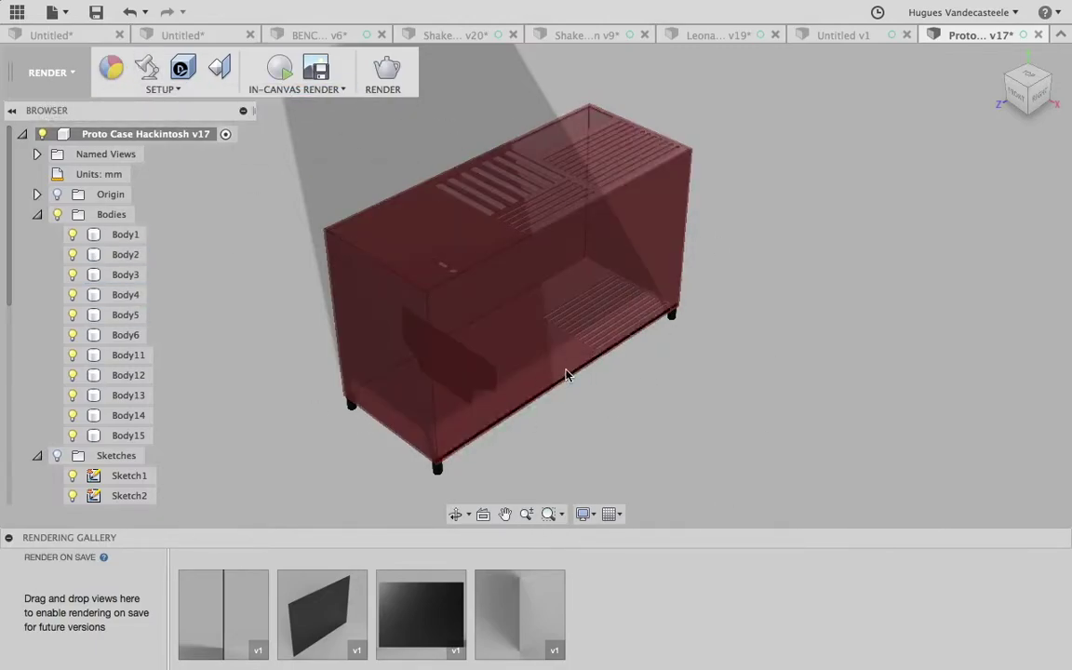
pyautogui.keyDown('shift'); pyautogui.moveTo(545, 327); pyautogui.dragTo(590, 282, button='middle'); pyautogui.keyUp('shift')
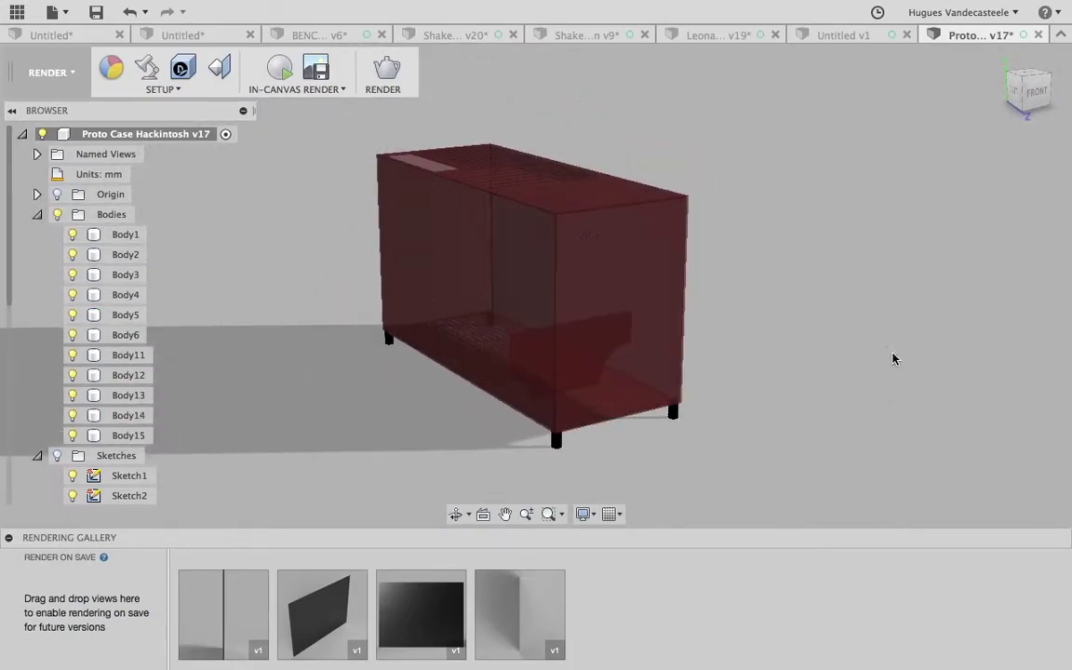
# Look at the appearances used in the case design, close them, and return to the Model workspace.
pyautogui.click(114, 73)
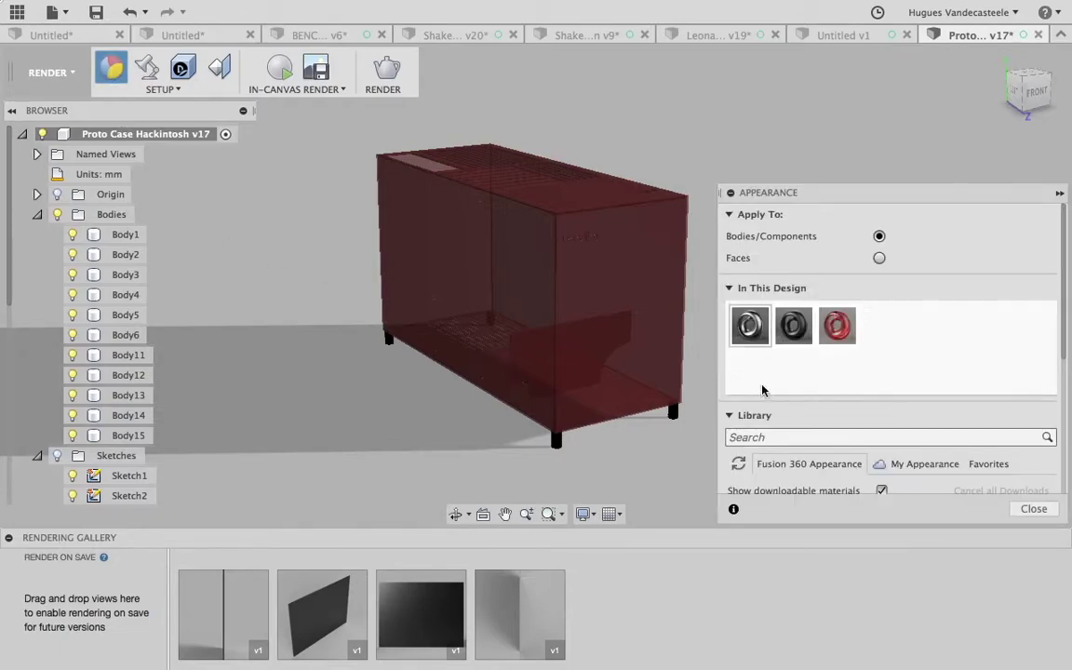
pyautogui.click(1035, 508)
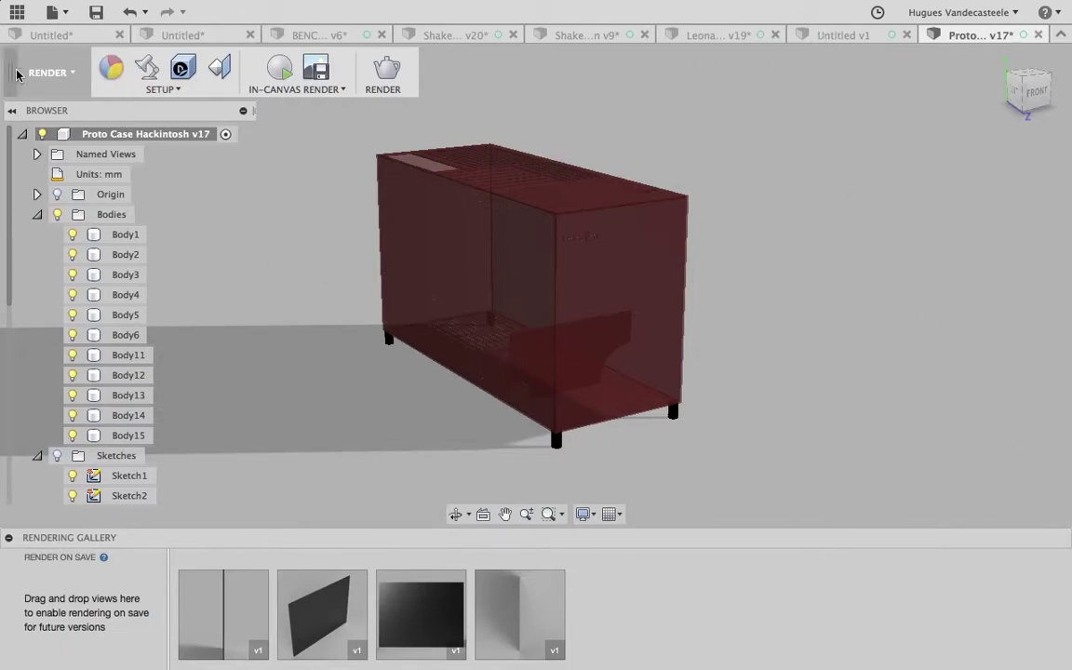
pyautogui.click(44, 73)
pyautogui.click(33, 113)
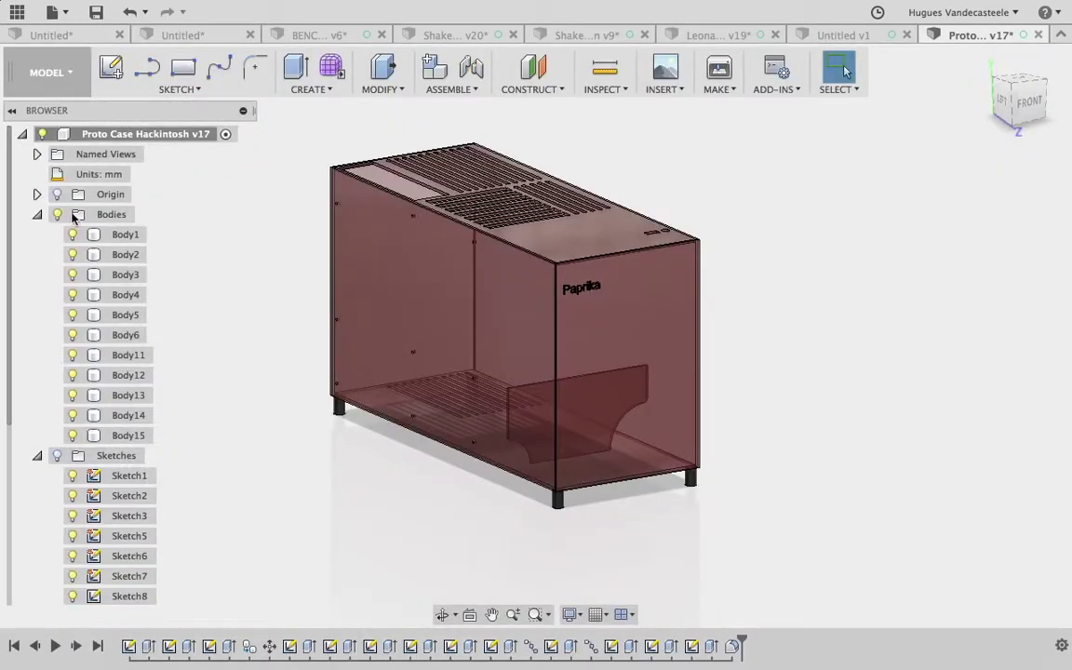
# Inspect the appearance options for Body3, the case's bottom panel, and close them.
pyautogui.rightClick(119, 274)
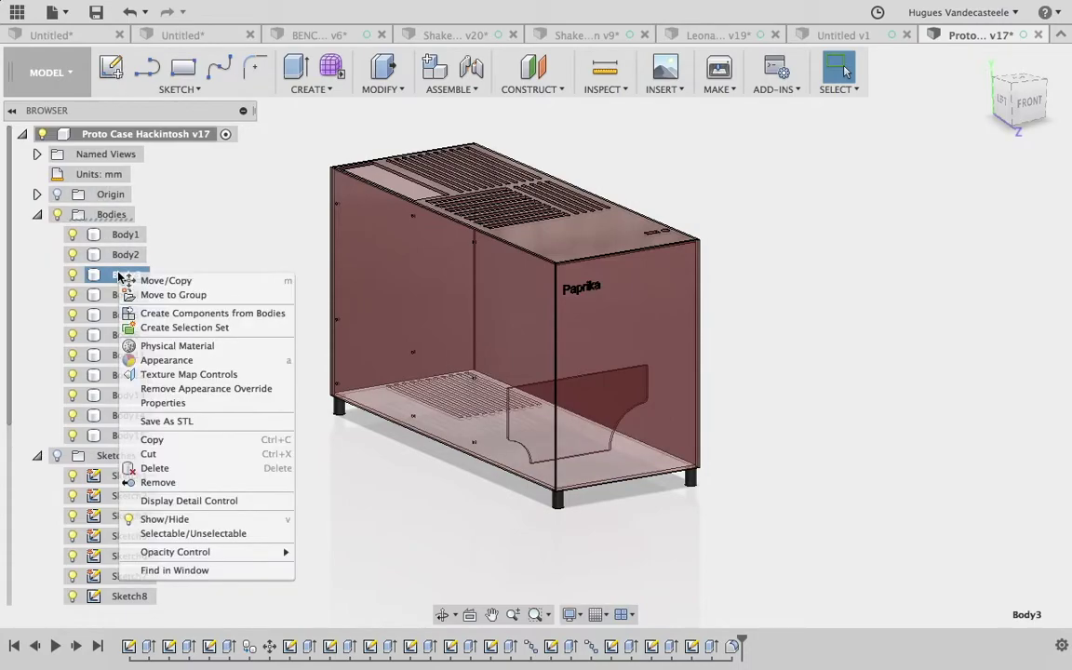
pyautogui.click(153, 360)
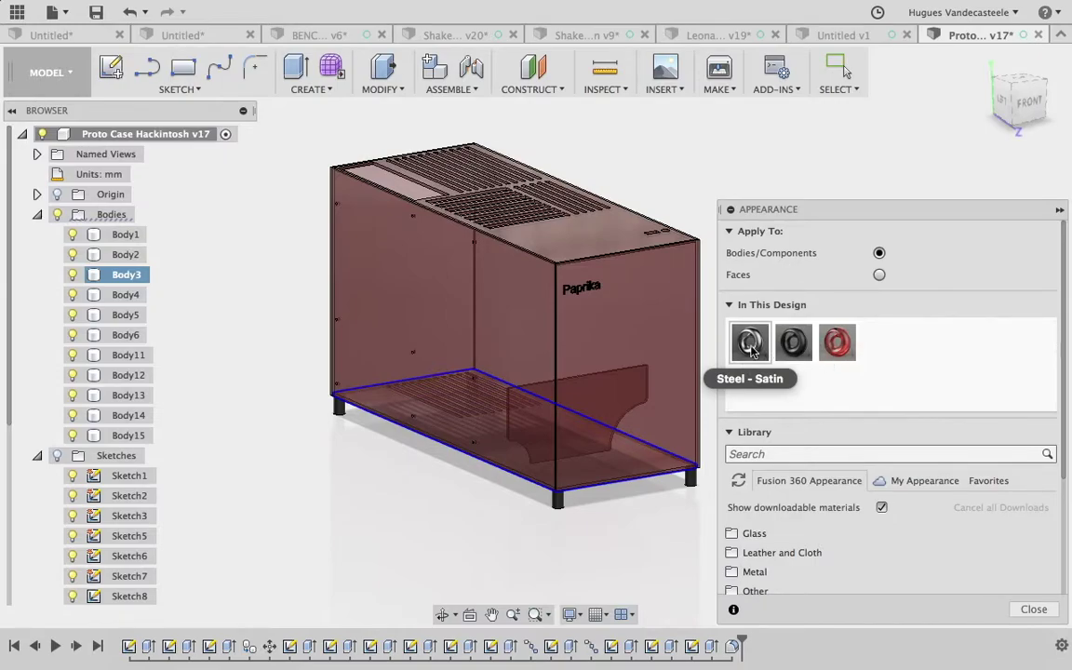
pyautogui.moveTo(837, 343); pyautogui.dragTo(929, 390)
pyautogui.click(1034, 609)
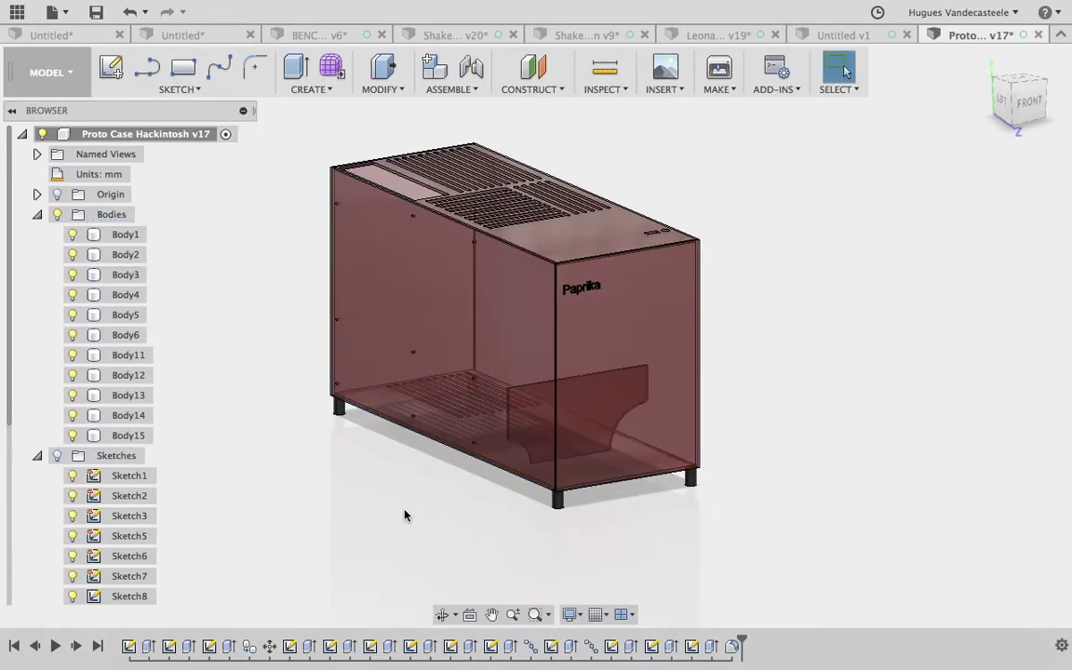
# Change back to the Render workspace and frame the whole case closely.
pyautogui.scroll(-5, 508, 338)
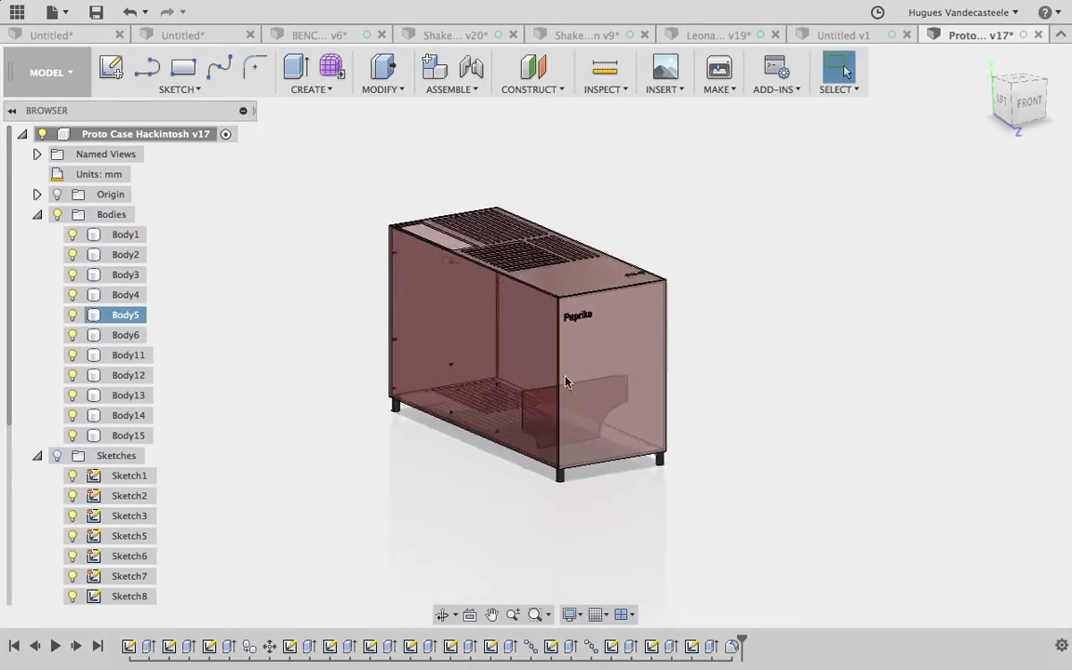
pyautogui.click(56, 72)
pyautogui.click(64, 176)
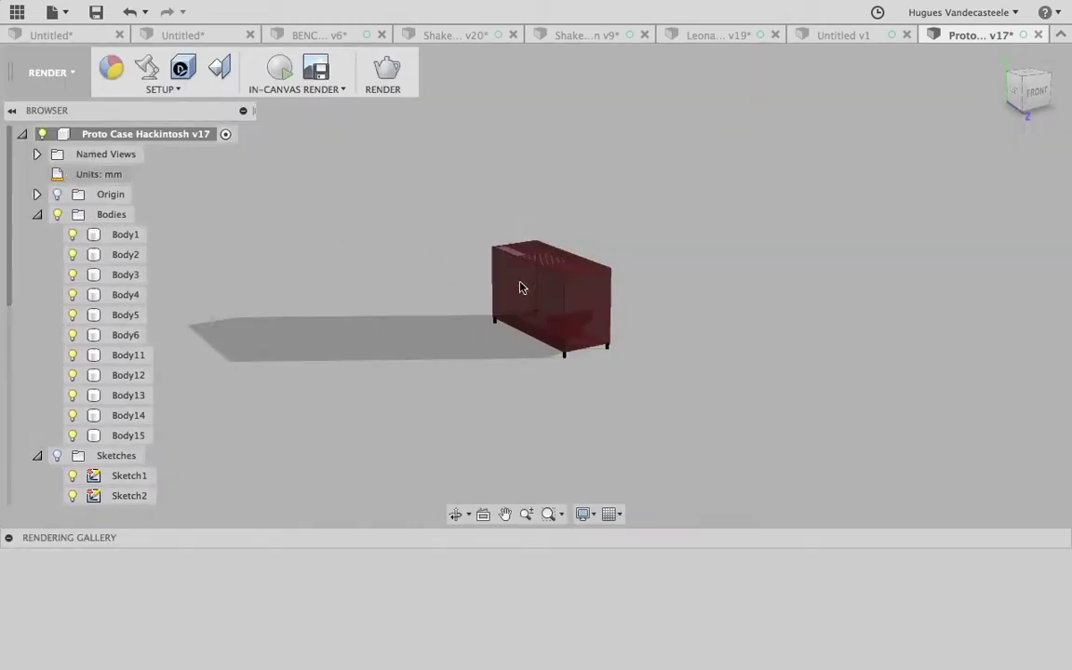
pyautogui.scroll(5, 570, 294)
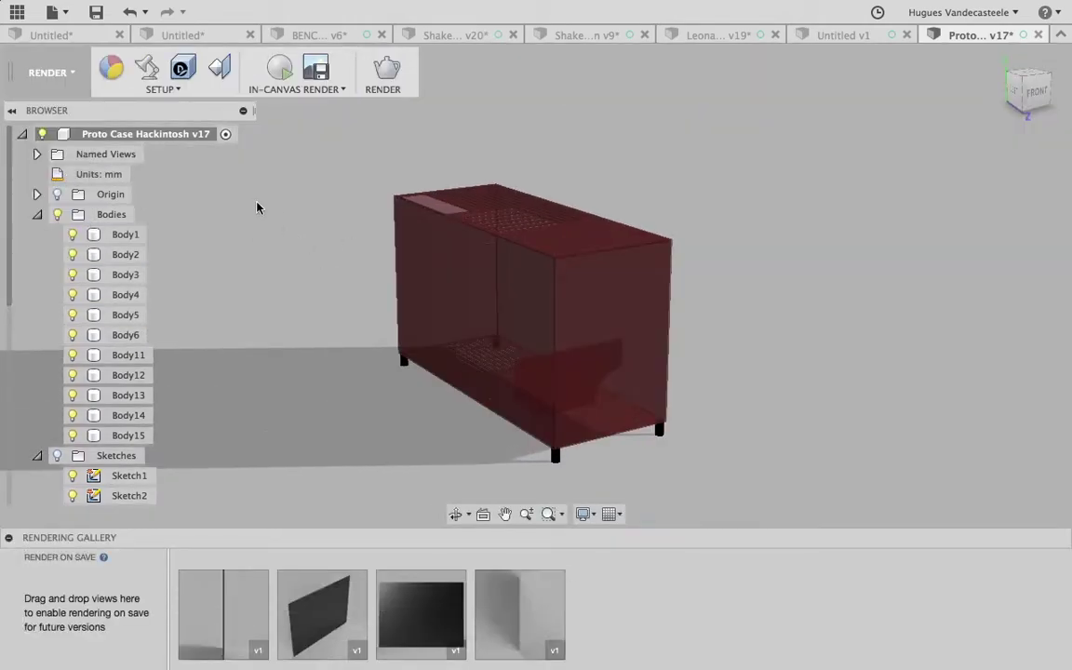
# Open the scene settings and browse the environment library for the available lighting and background environments.
pyautogui.click(146, 75)
pyautogui.click(955, 216)
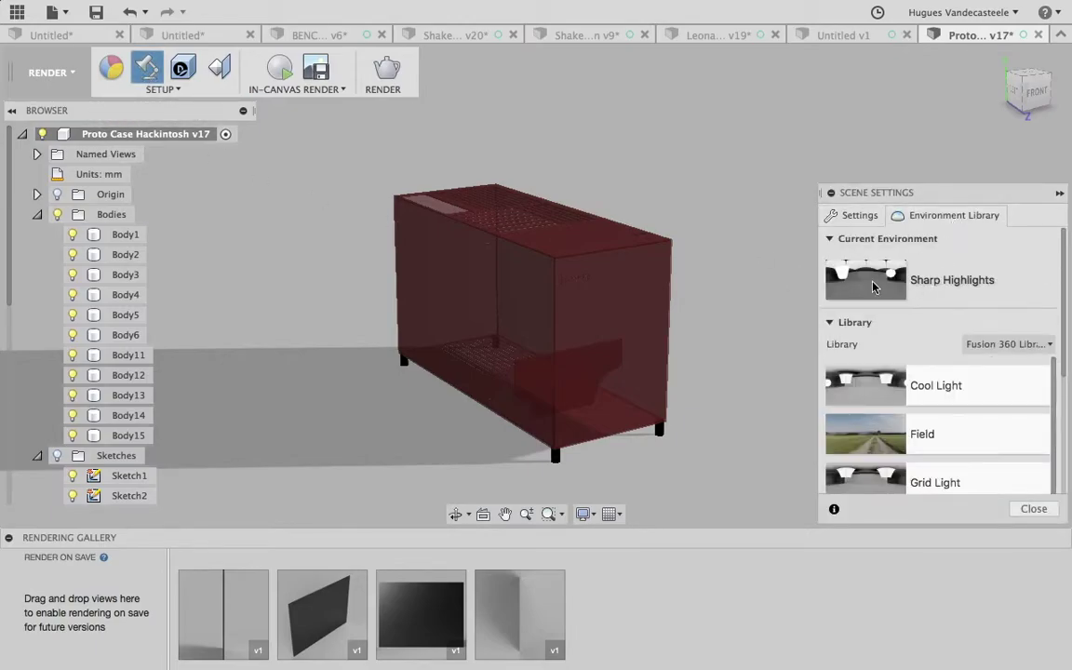
pyautogui.scroll(-6, 867, 314)
pyautogui.scroll(6, 898, 410)
pyautogui.scroll(-5, 886, 446)
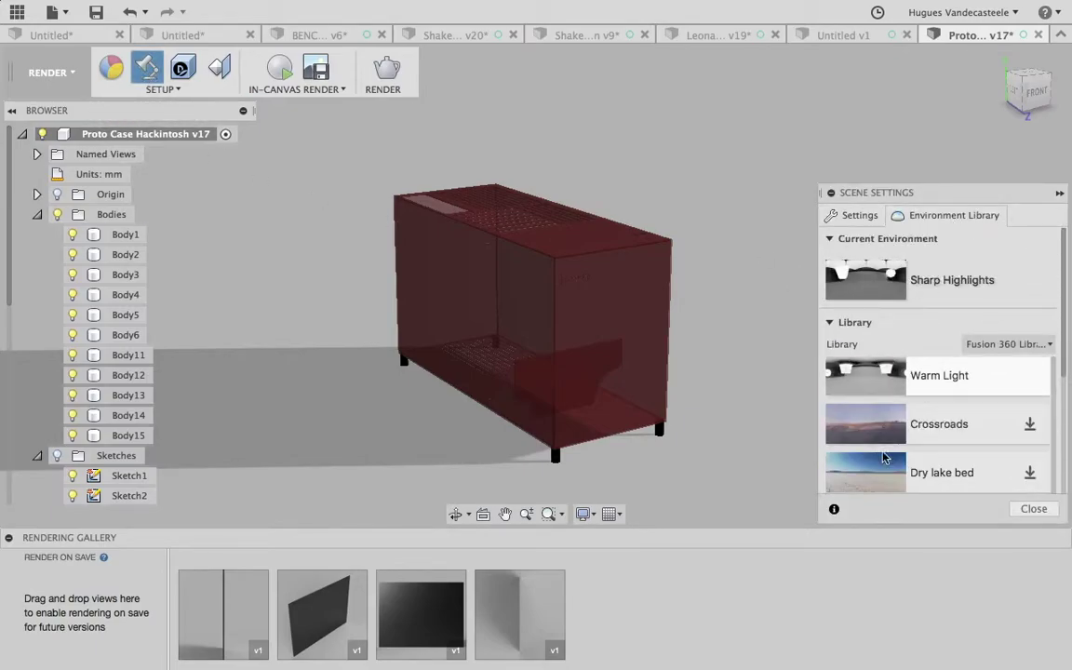
pyautogui.scroll(-5, 887, 449)
pyautogui.scroll(5, 873, 409)
pyautogui.scroll(-5, 875, 414)
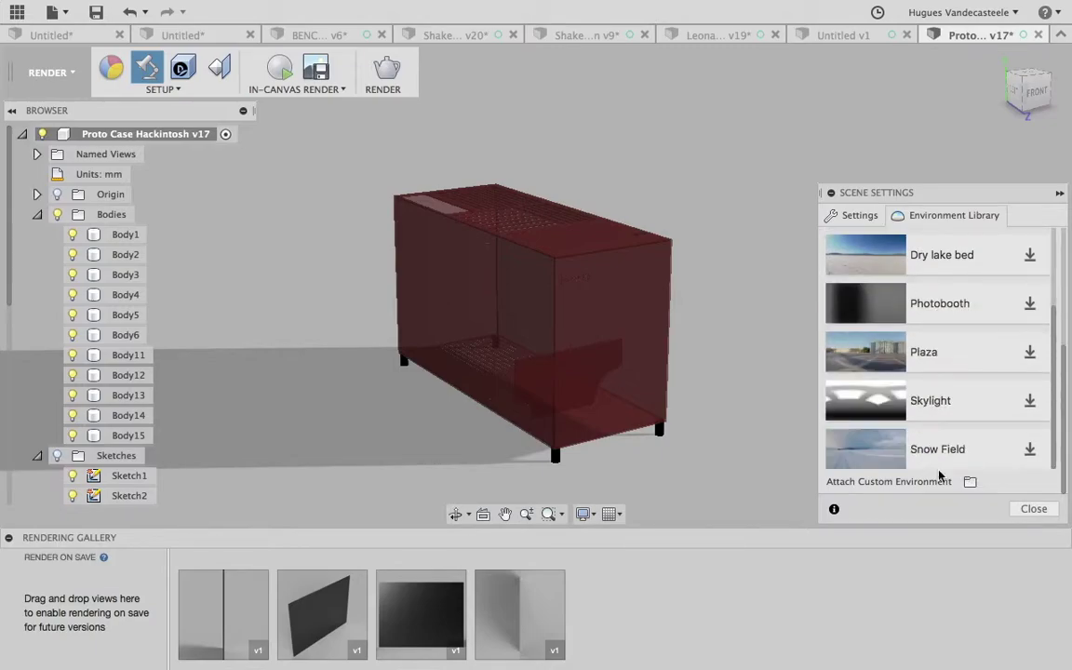
# Review the library choices for scene environments, and look at the Decal options without placing a decal.
pyautogui.scroll(5, 861, 428)
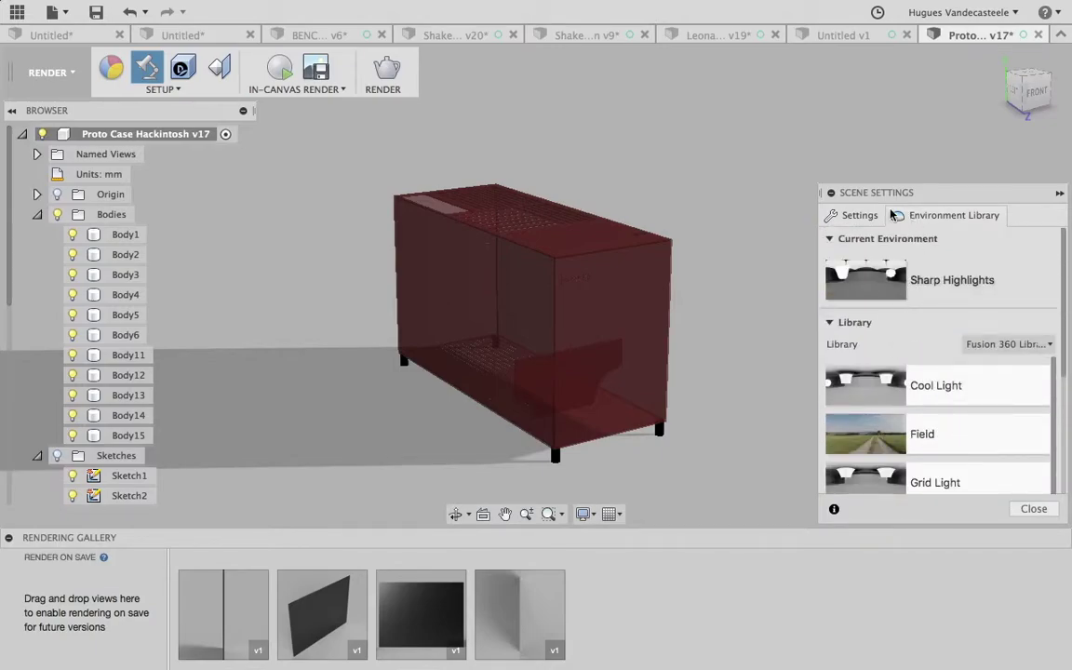
pyautogui.click(1028, 345)
pyautogui.click(803, 305)
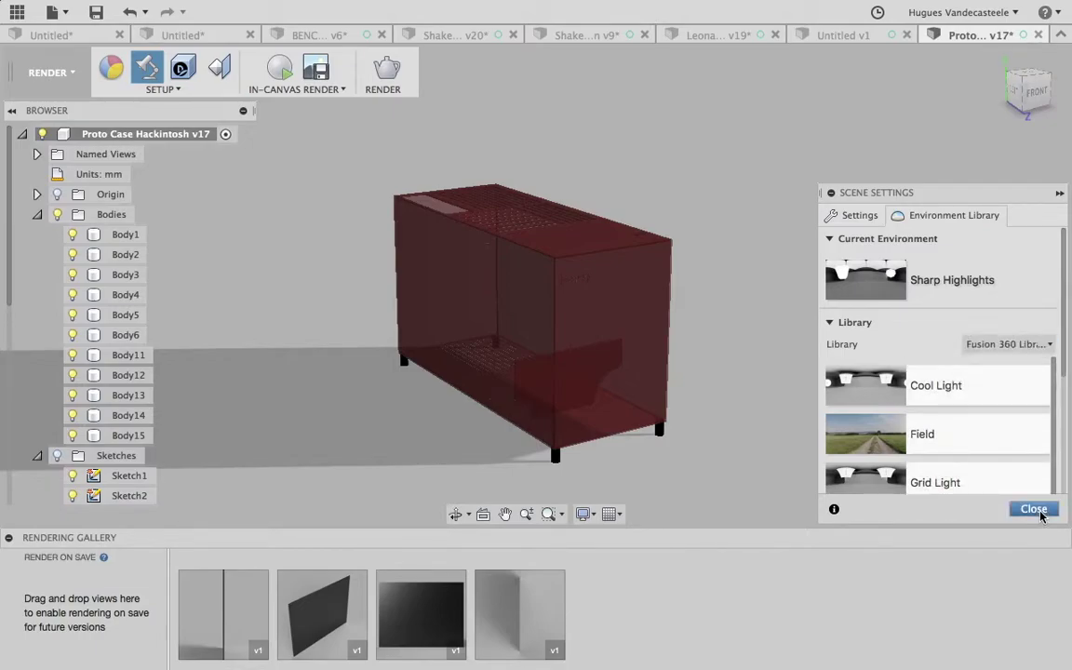
pyautogui.click(1033, 511)
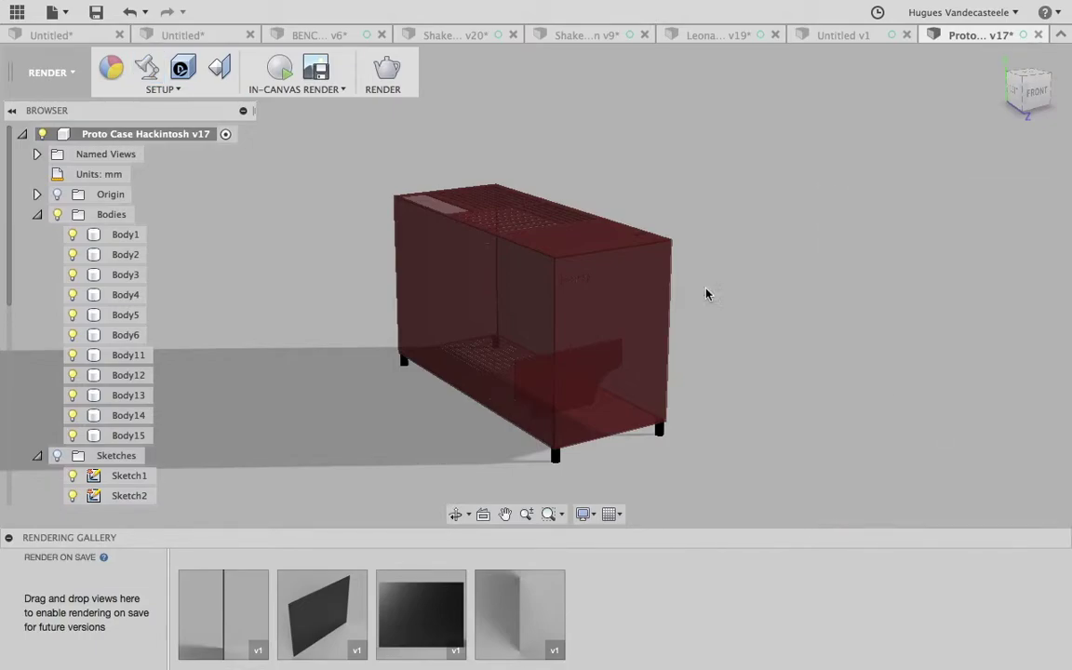
pyautogui.click(186, 70)
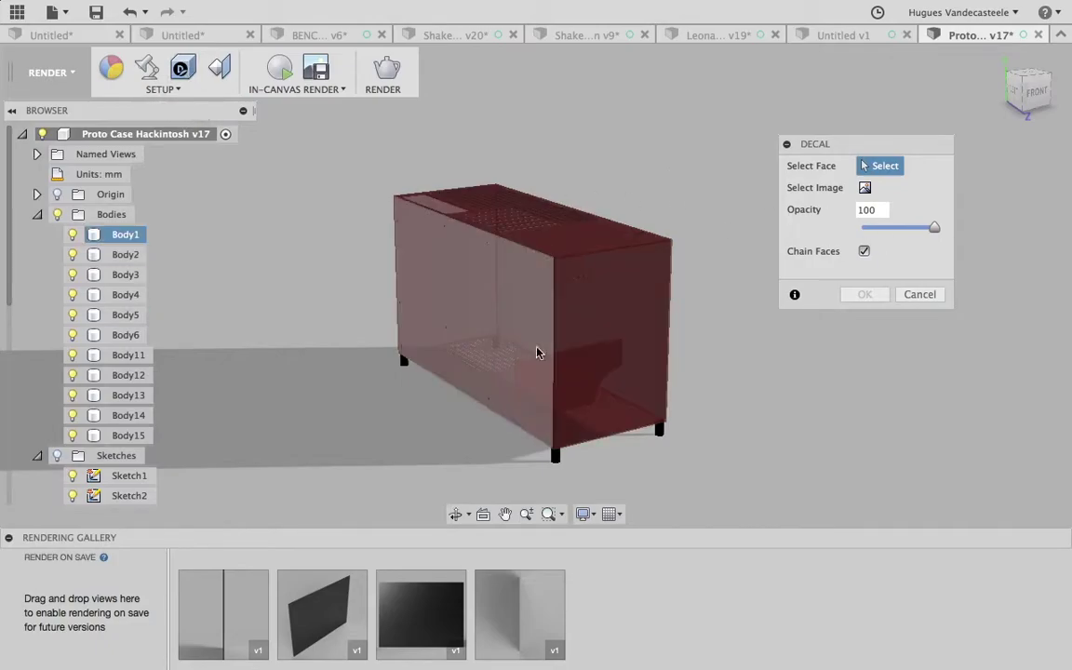
pyautogui.click(908, 303)
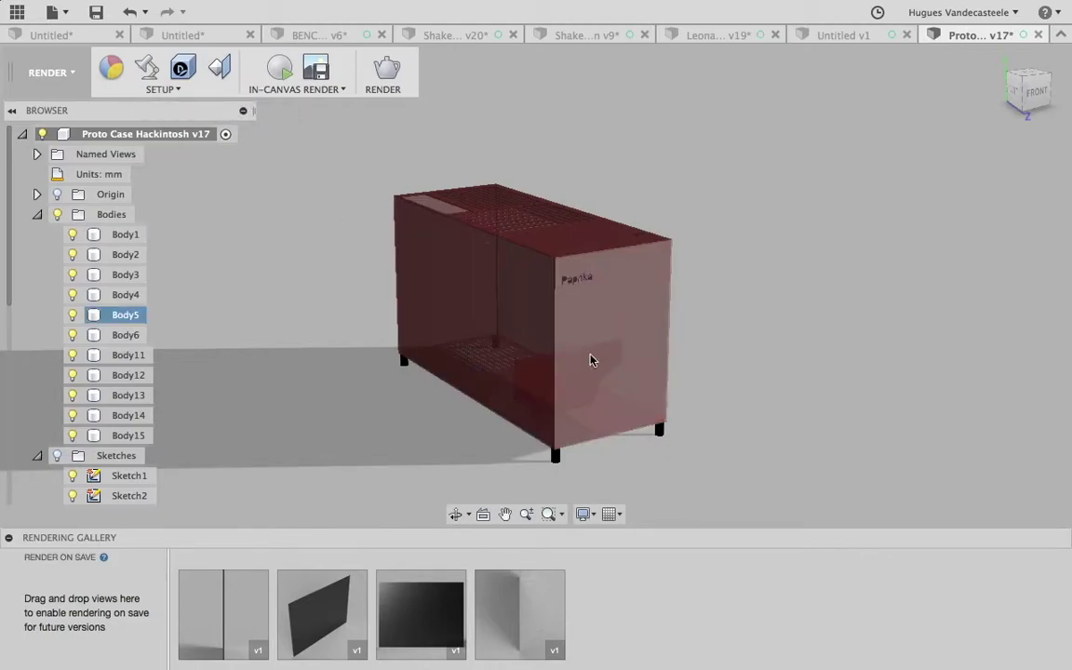
# Set the perspective camera's focal length to 10 mm in the scene settings and close them.
pyautogui.click(156, 74)
pyautogui.scroll(-2, 959, 360)
pyautogui.scroll(-2, 960, 361)
pyautogui.moveTo(973, 350); pyautogui.dragTo(925, 345)
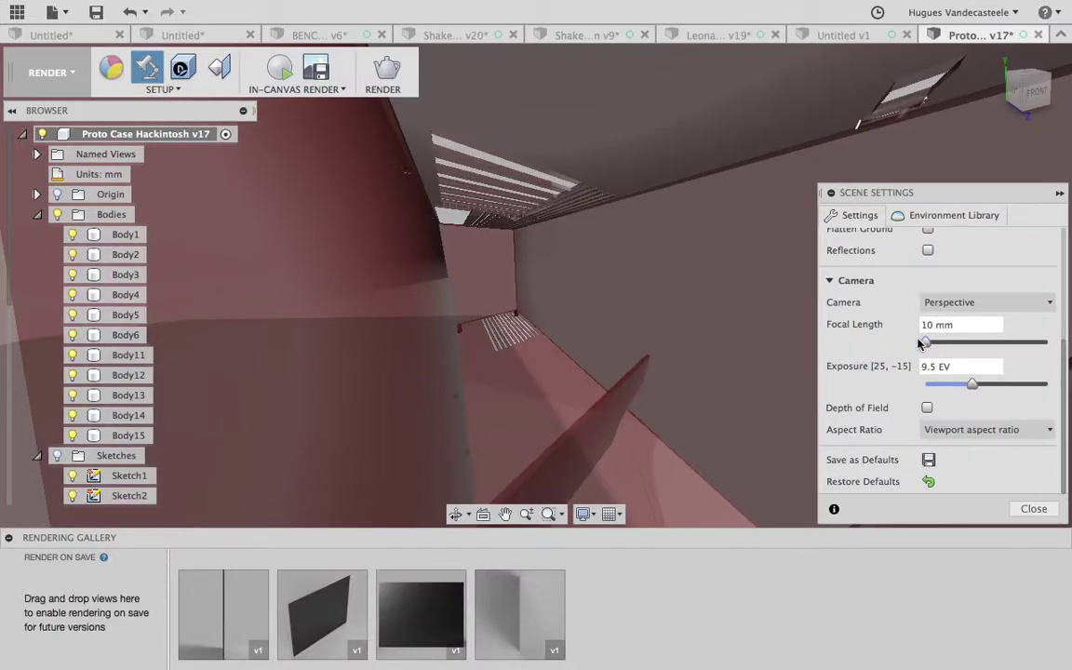
pyautogui.click(1035, 508)
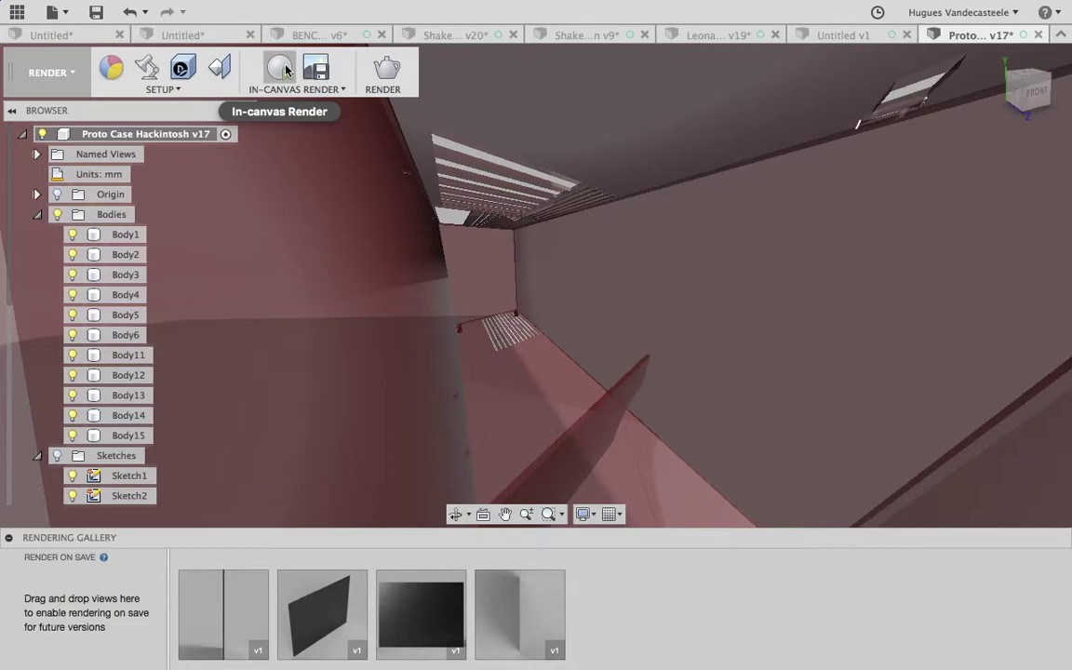
# Start an in-canvas render of the case's interior.
pyautogui.scroll(-5, 532, 305)
pyautogui.scroll(6, 531, 305)
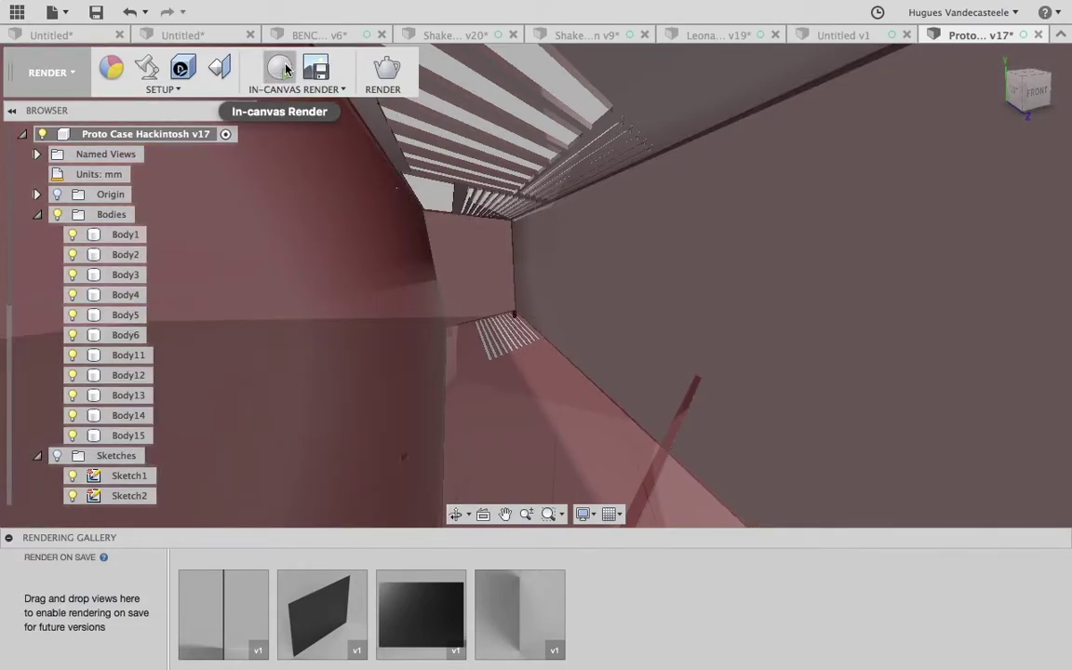
pyautogui.click(281, 68)
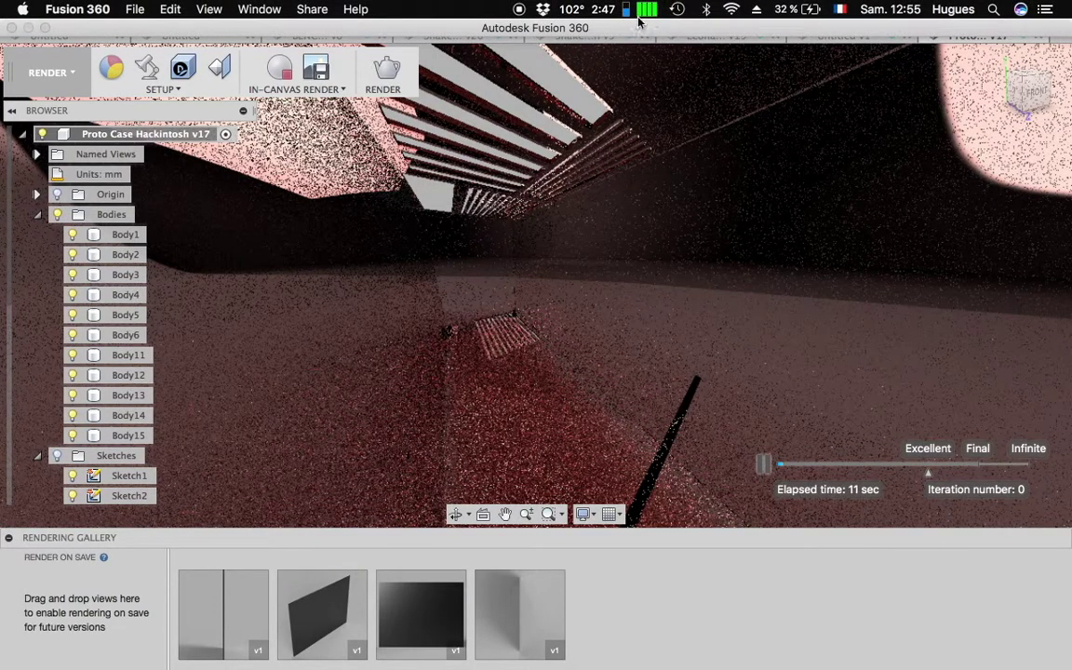
# Check the processor load of the running render in the system monitor and close the read-out.
pyautogui.click(646, 9)
pyautogui.click(646, 9)
pyautogui.click(573, 9)
pyautogui.click(573, 9)
pyautogui.click(647, 9)
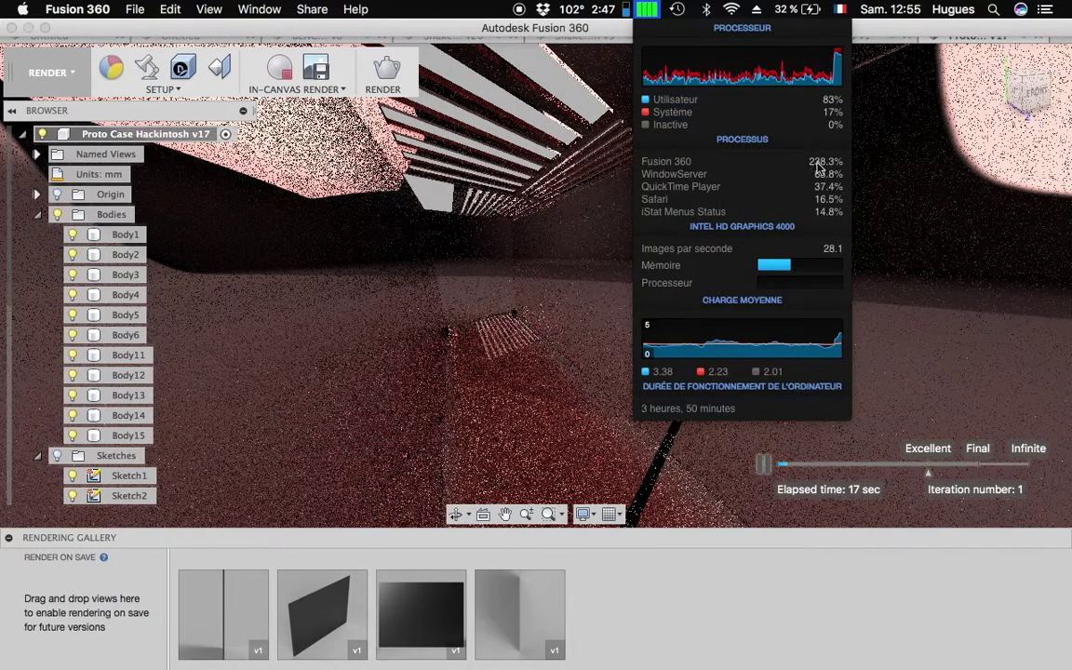
pyautogui.click(570, 251)
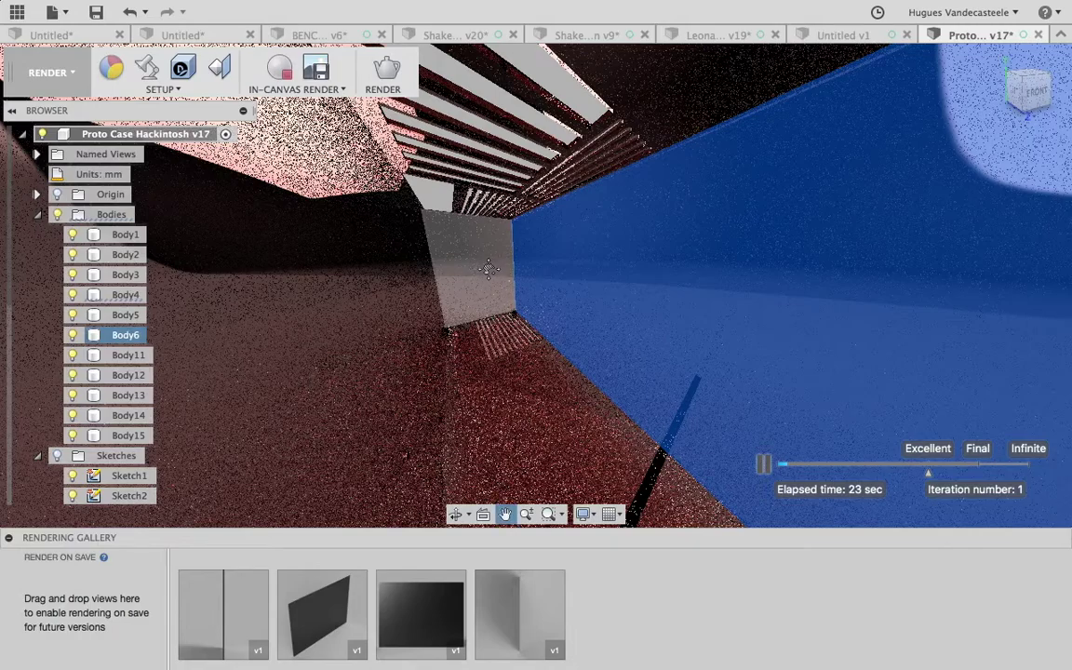
# Review the environment, ground and camera options in the scene settings, browse the environment library, and close the settings.
pyautogui.moveTo(501, 271); pyautogui.dragTo(469, 271, button='middle')
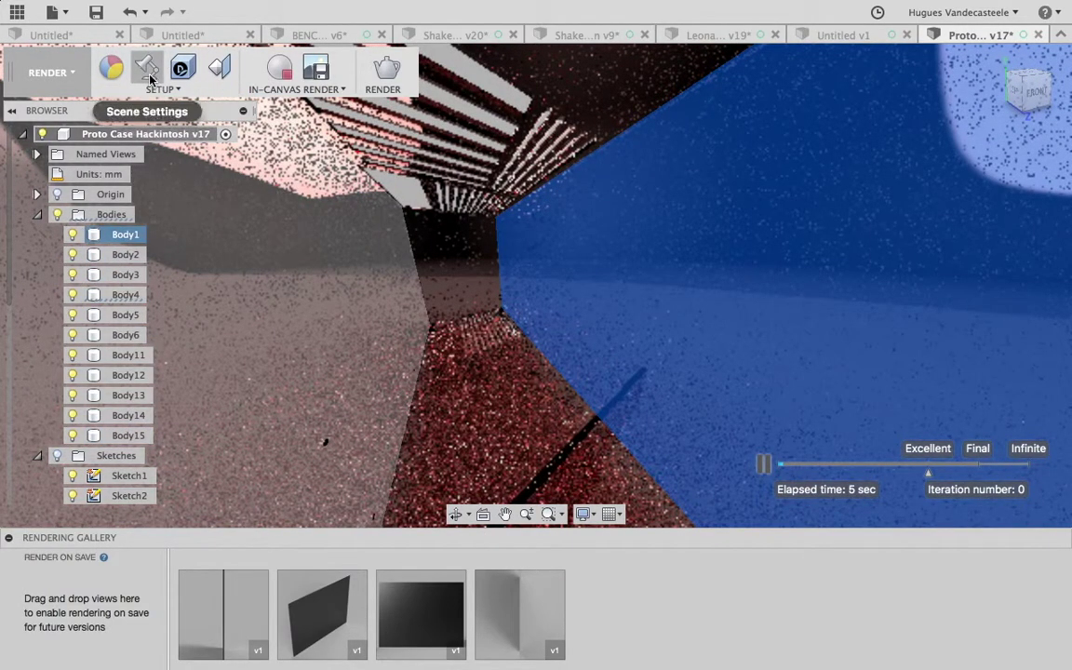
pyautogui.click(155, 79)
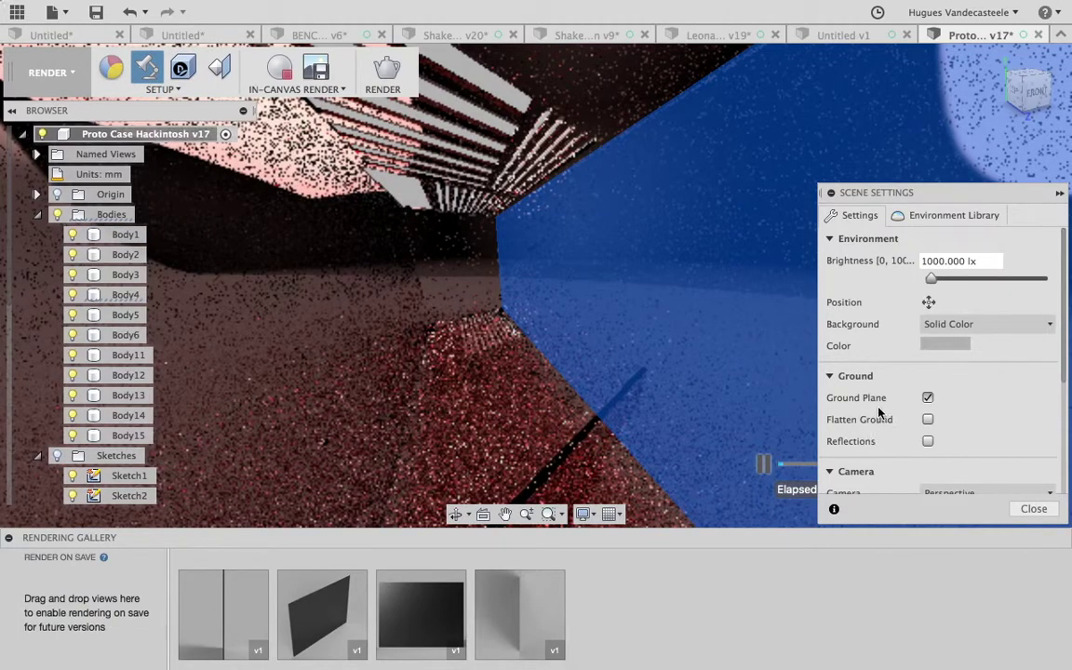
pyautogui.scroll(-5, 880, 412)
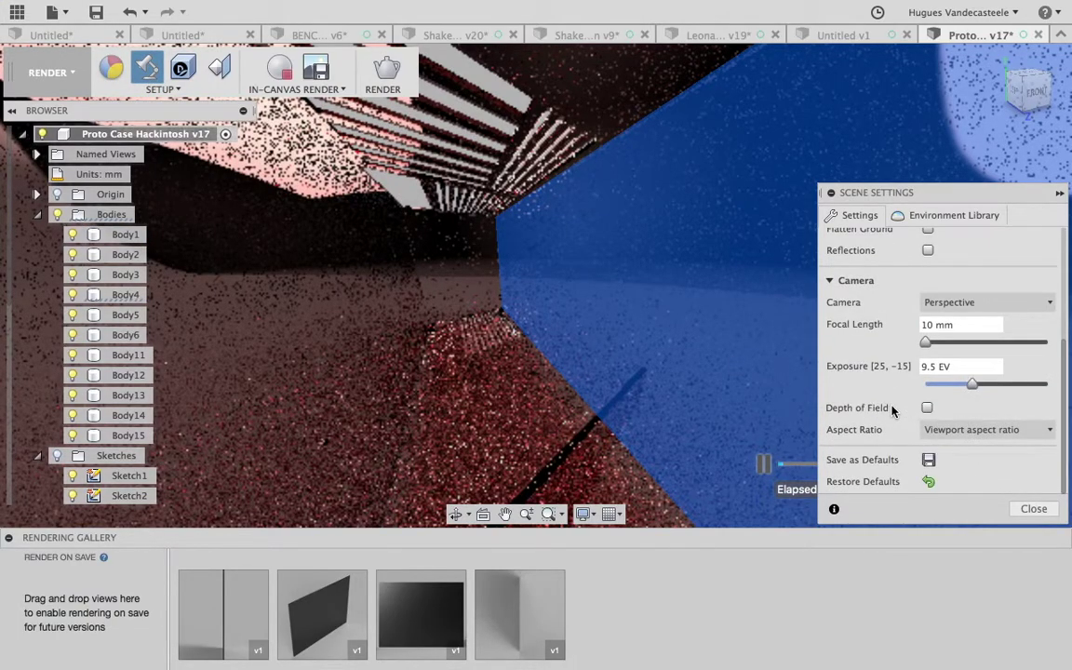
pyautogui.scroll(5, 892, 411)
pyautogui.click(949, 215)
pyautogui.scroll(-5, 940, 418)
pyautogui.click(1033, 509)
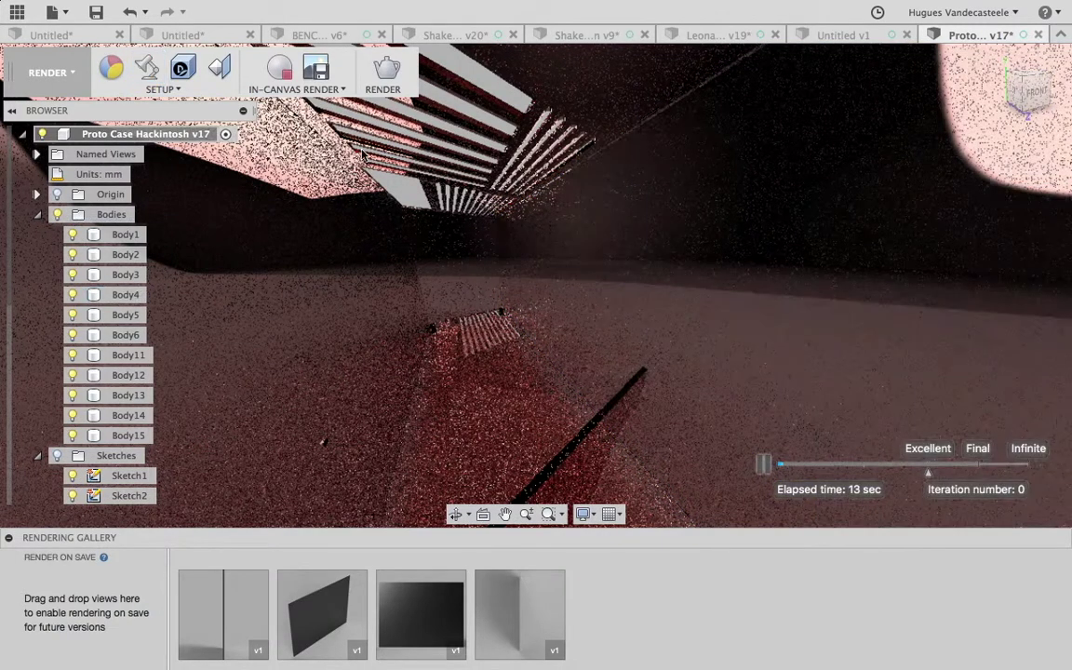
# Enable Lock View in the in-canvas render settings and test the lock by trying to pan the view.
pyautogui.click(160, 89)
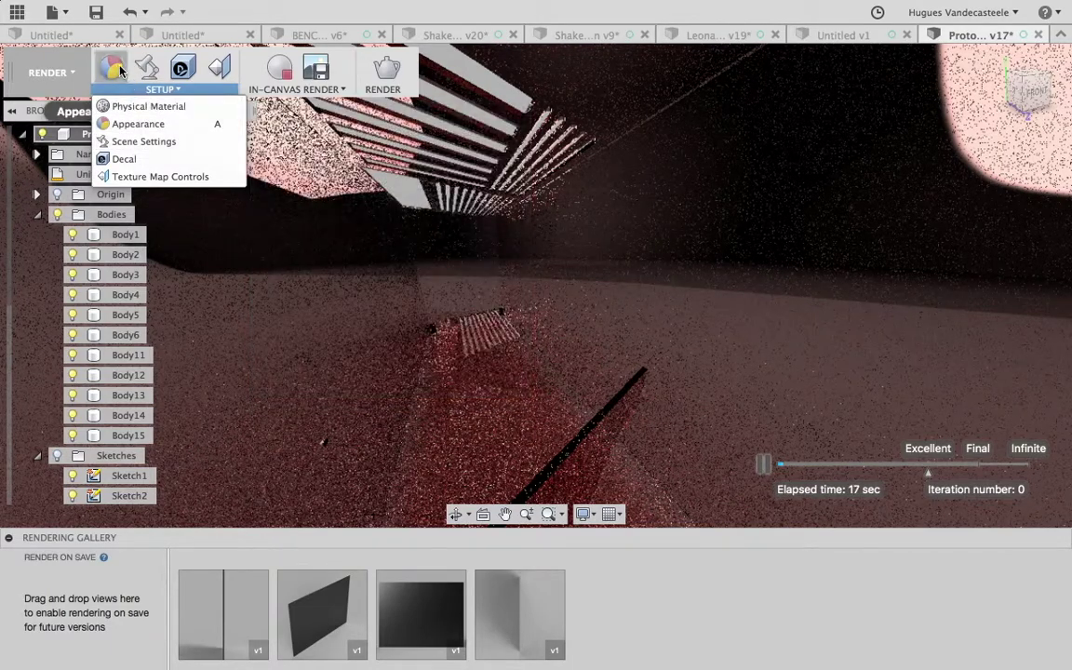
pyautogui.click(341, 89)
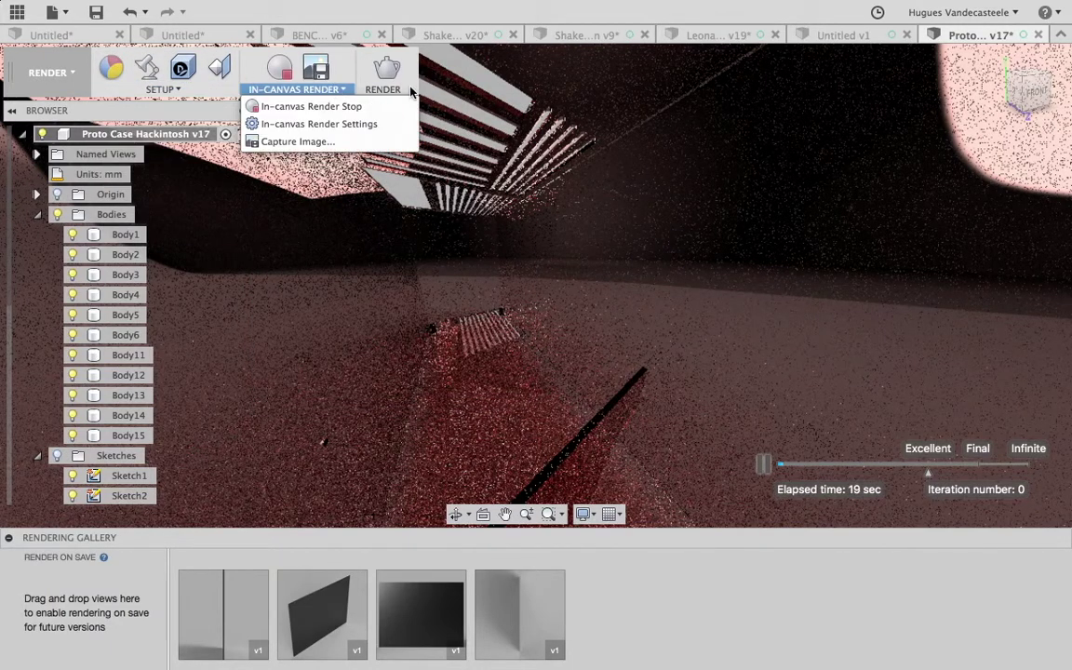
pyautogui.click(376, 125)
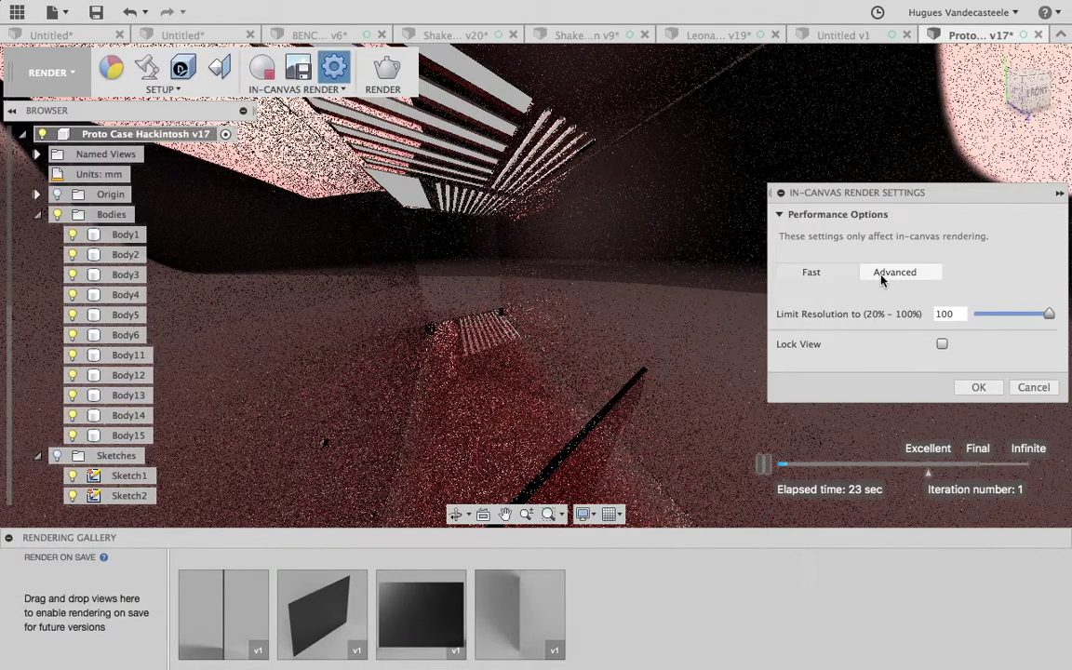
pyautogui.click(942, 344)
pyautogui.click(978, 387)
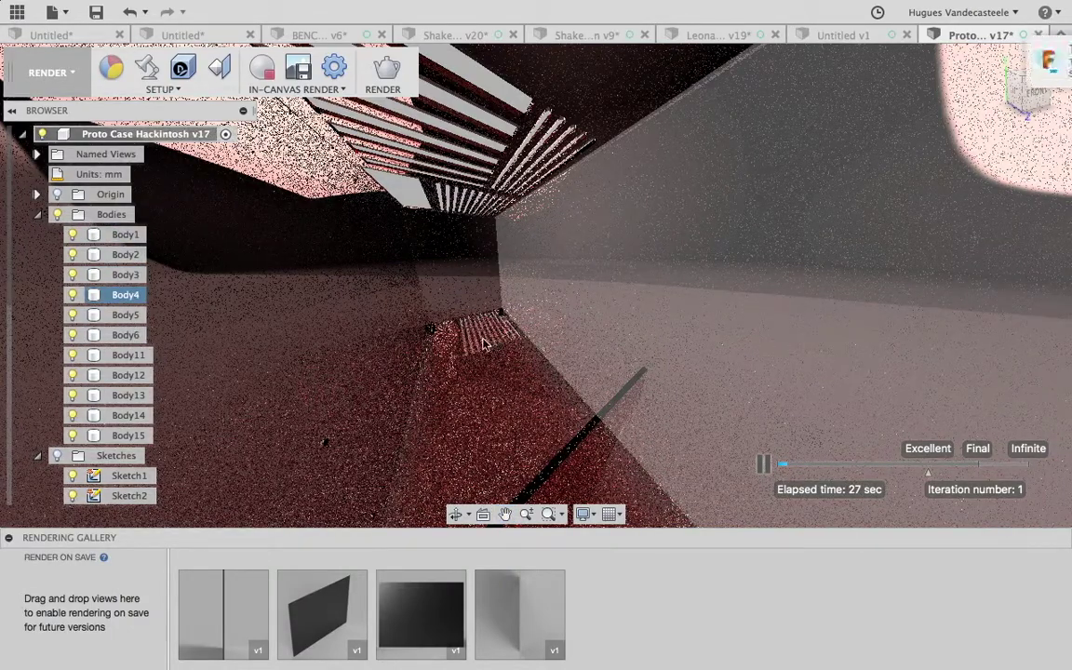
pyautogui.moveTo(486, 341); pyautogui.dragTo(868, 125, button='middle')
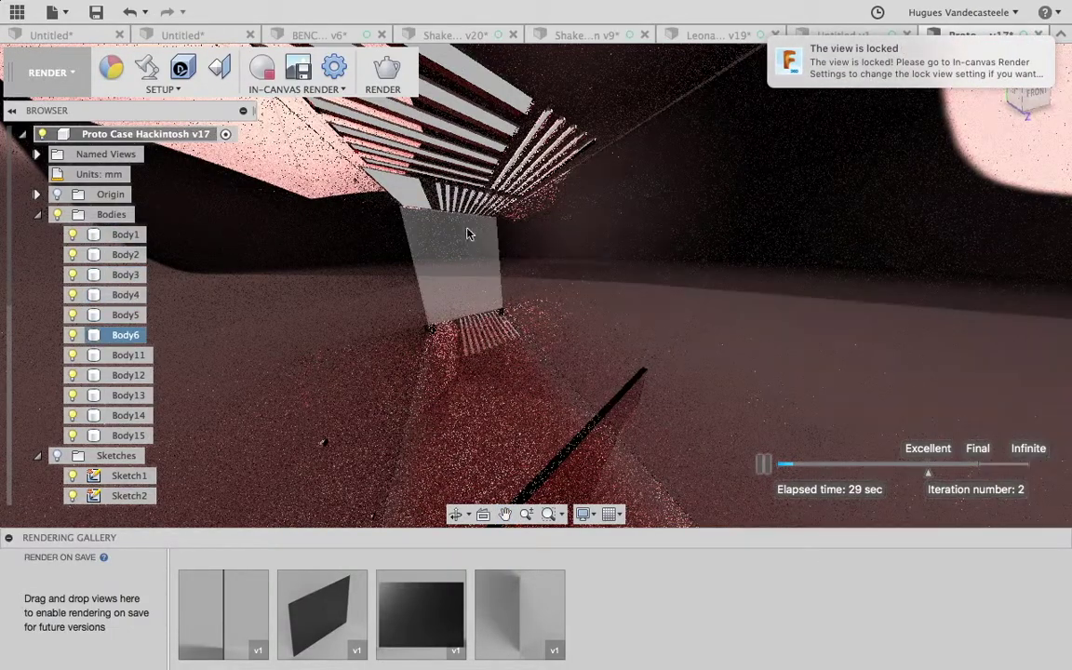
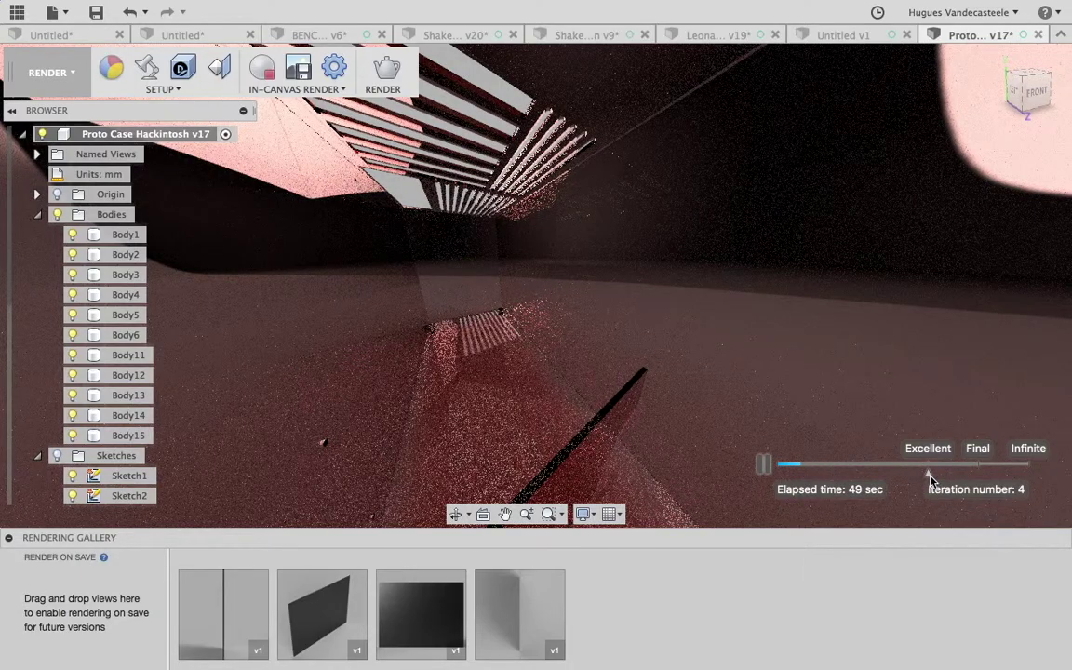
# Set the in-canvas render's quality target to Infinite.
pyautogui.click(985, 473)
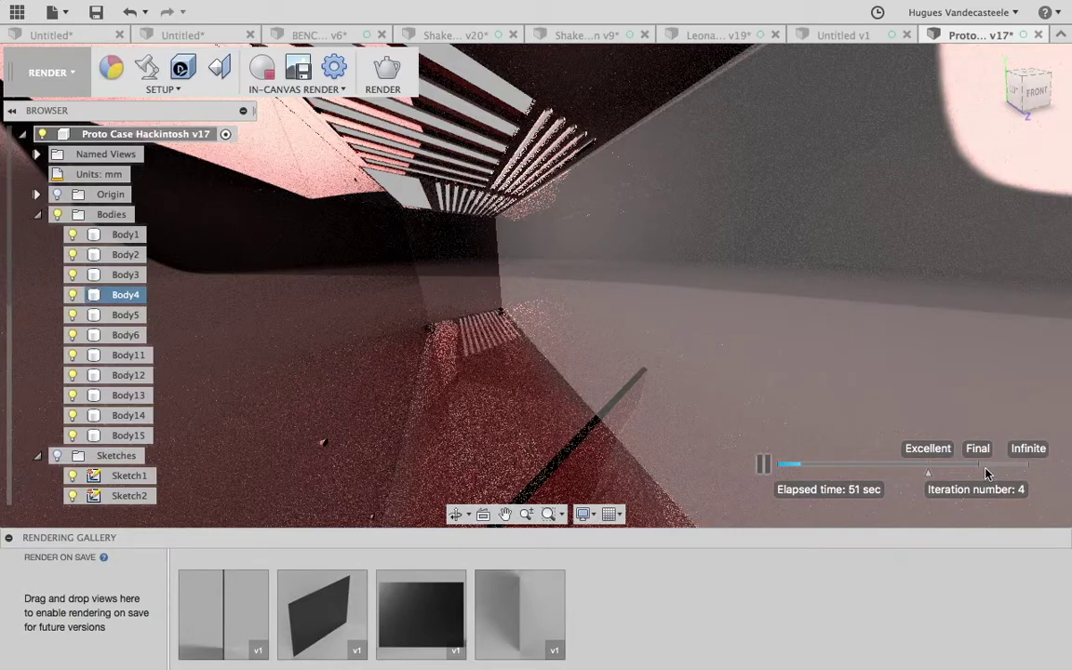
pyautogui.moveTo(927, 478); pyautogui.dragTo(1038, 471)
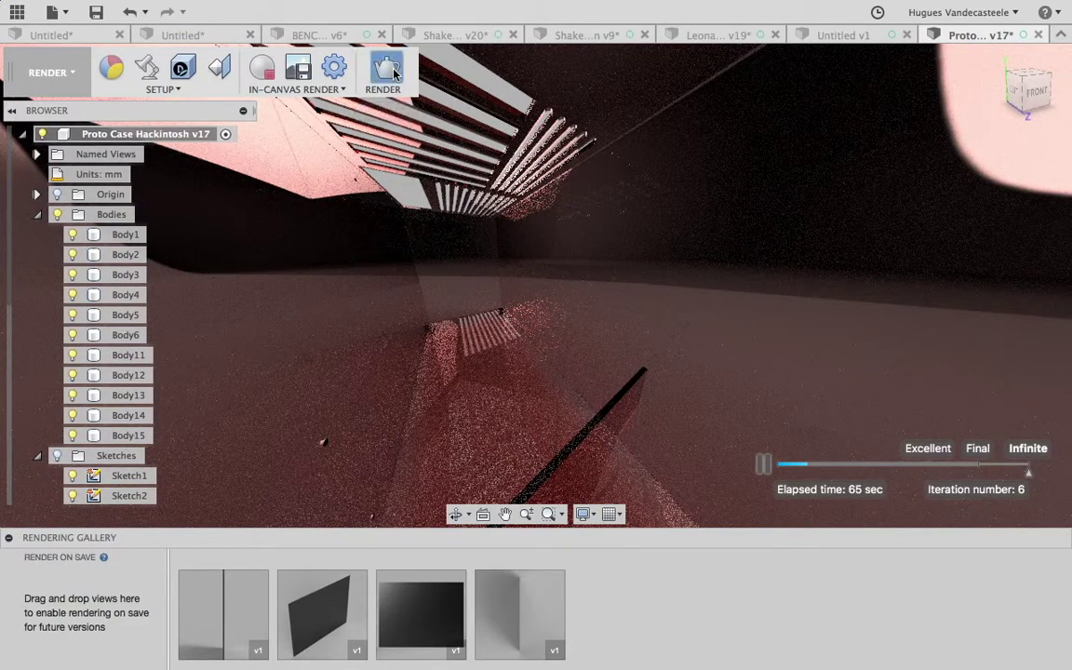
# Choose the local renderer with an advanced quality of 91 in the render settings, and view the Video presets without rendering.
pyautogui.click(394, 74)
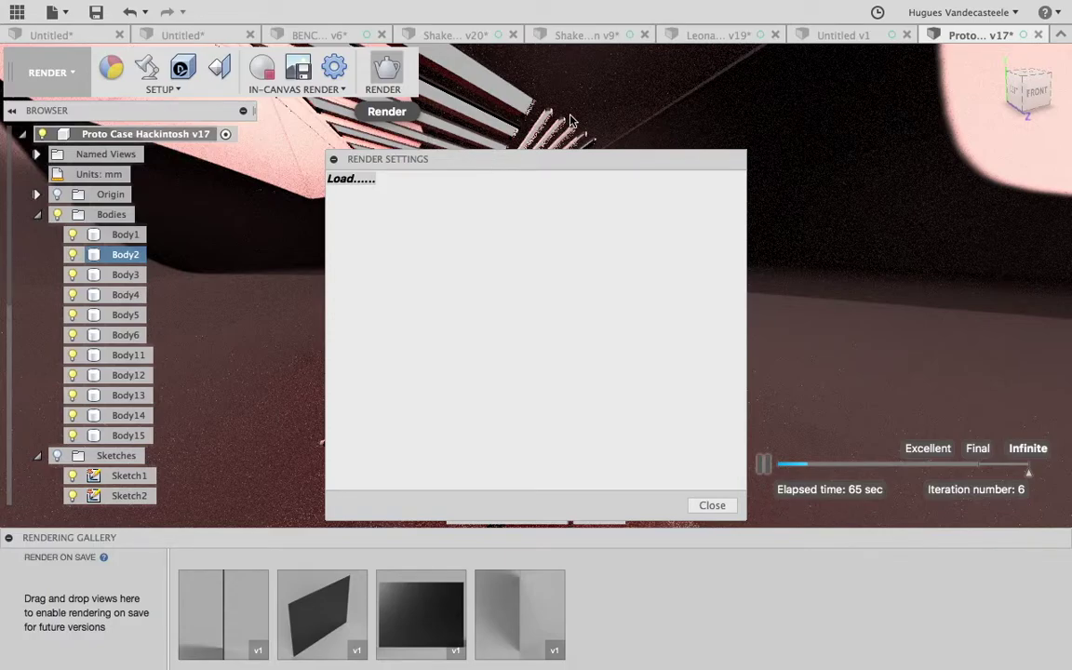
pyautogui.moveTo(407, 162); pyautogui.dragTo(503, 115)
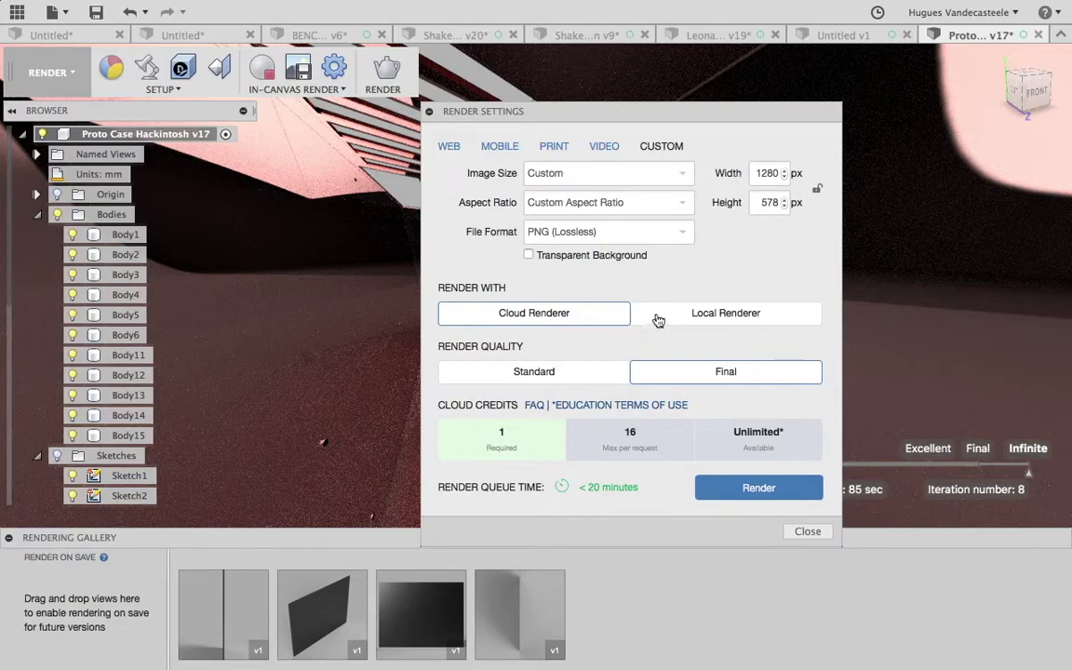
pyautogui.click(688, 317)
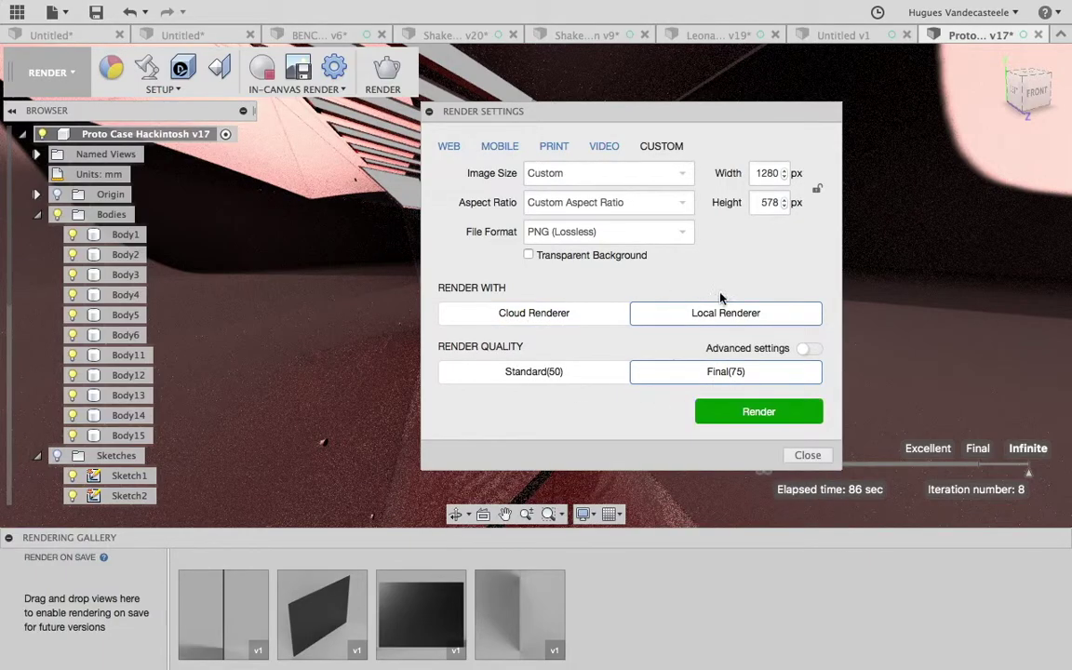
pyautogui.click(809, 348)
pyautogui.moveTo(693, 385); pyautogui.dragTo(771, 387)
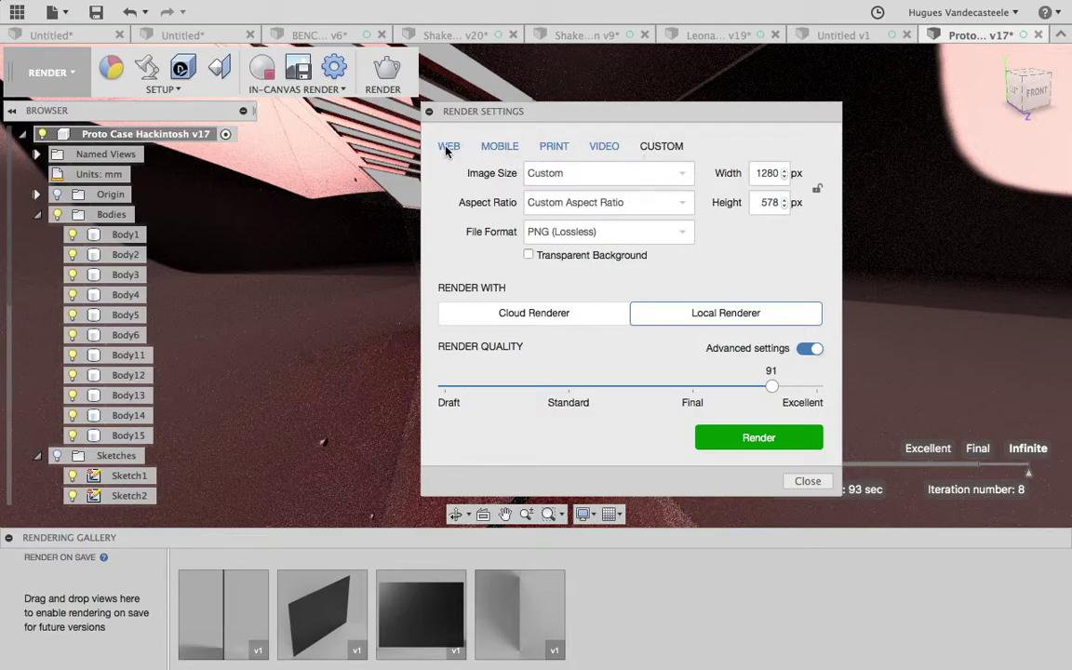
pyautogui.click(605, 150)
pyautogui.click(761, 191)
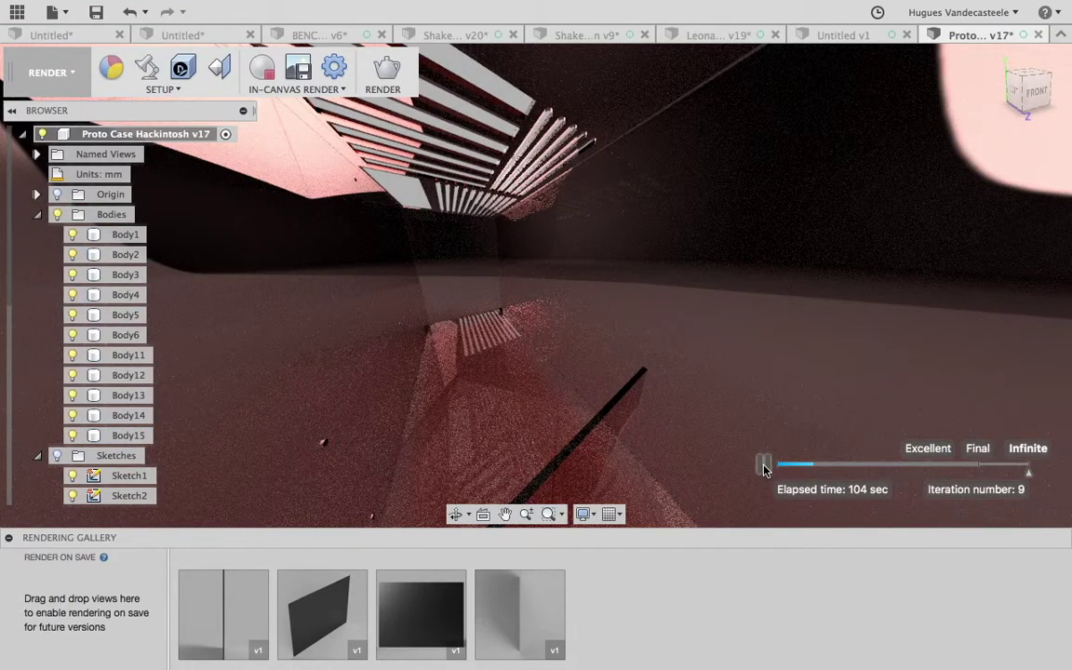
# Pause the in-canvas render and check the processor load in the system monitor.
pyautogui.click(763, 468)
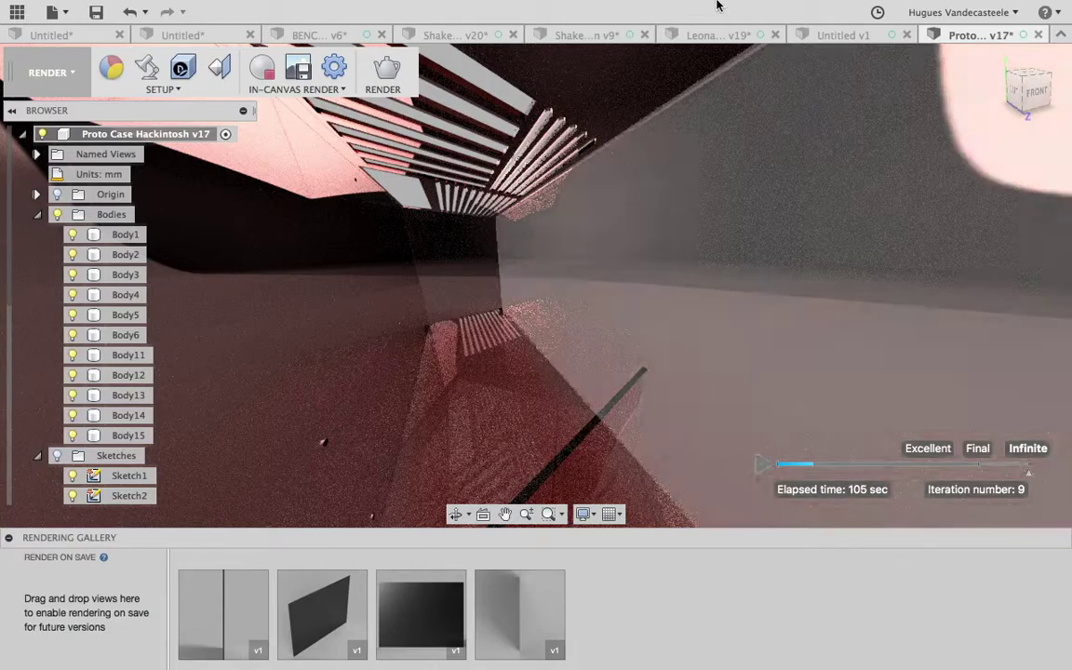
pyautogui.moveTo(710, 8)
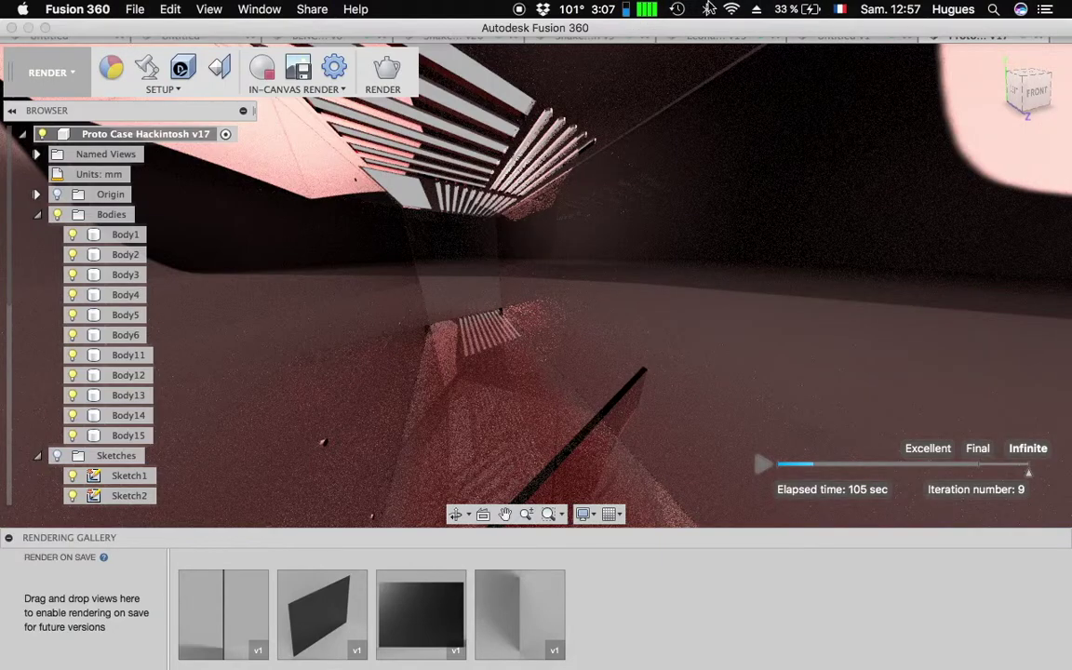
pyautogui.click(651, 9)
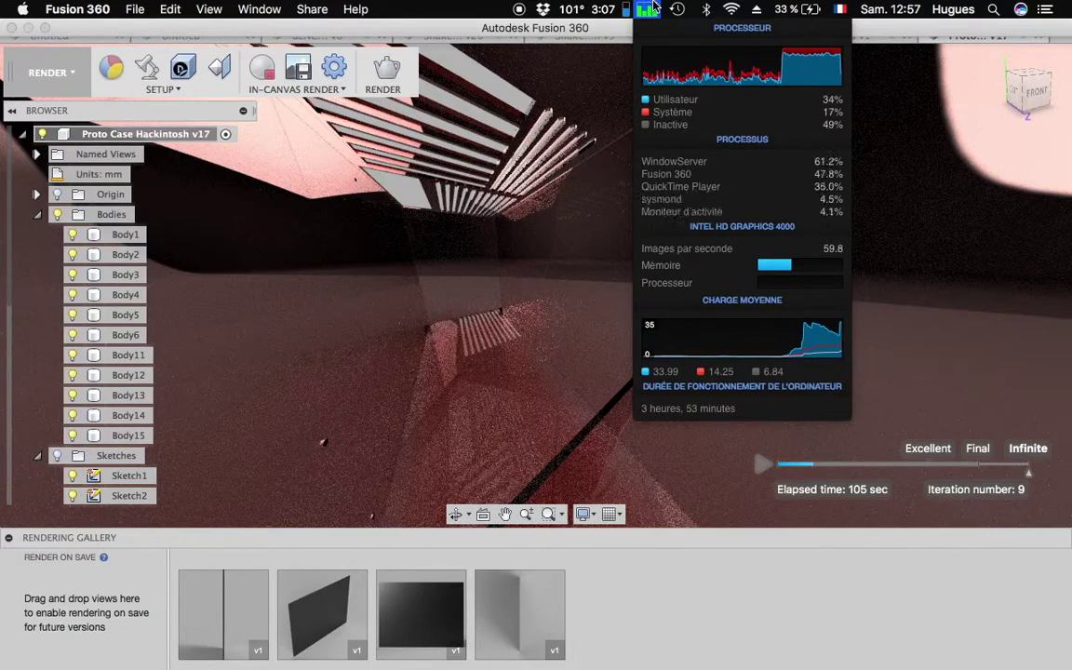
pyautogui.click(655, 6)
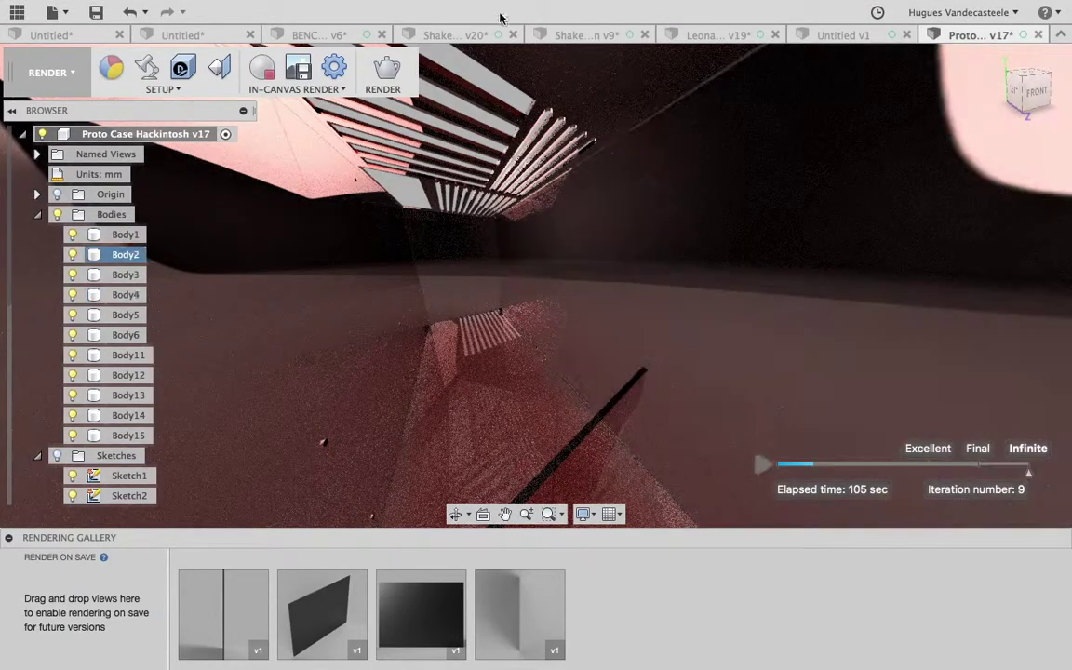
# Check the Lock View option in the in-canvas render settings and accept the settings.
pyautogui.scroll(-2, 718, 229)
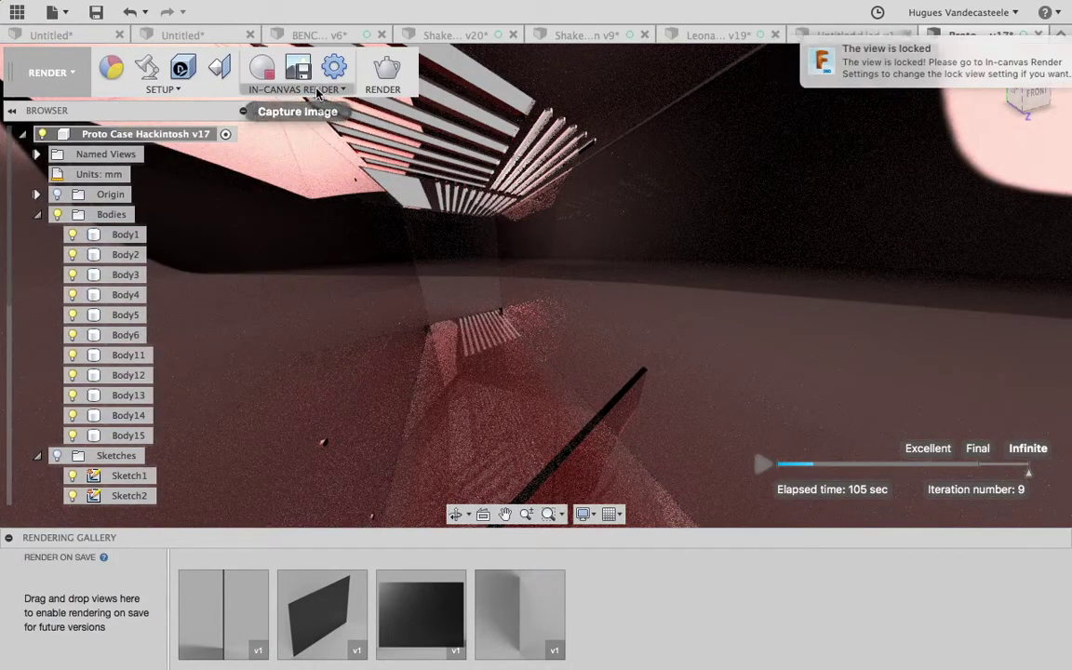
pyautogui.click(333, 72)
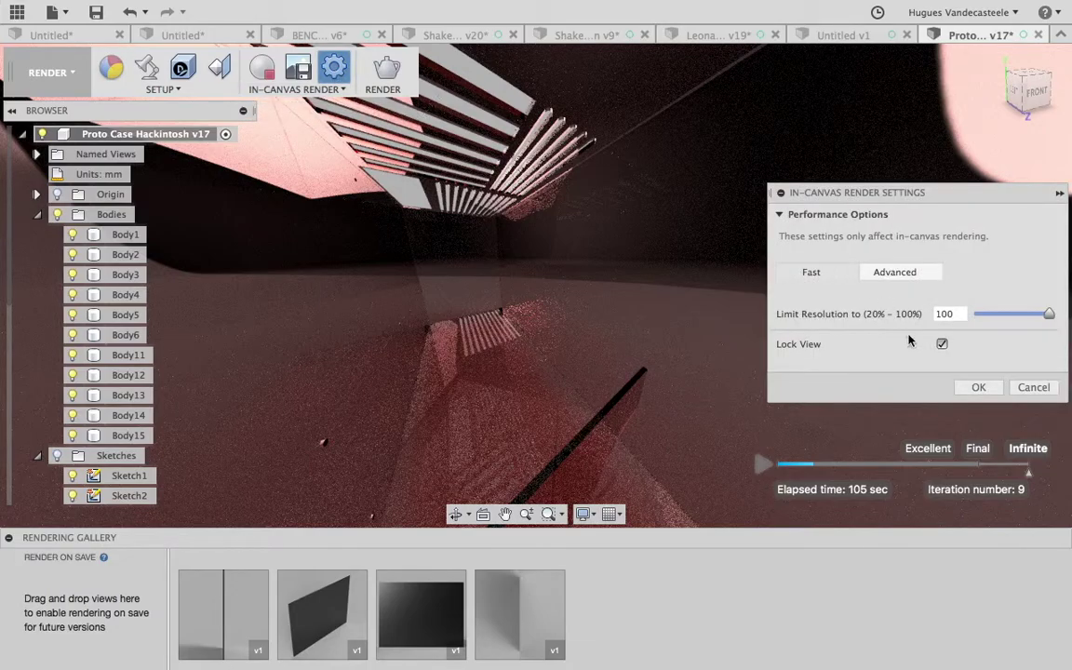
pyautogui.click(978, 388)
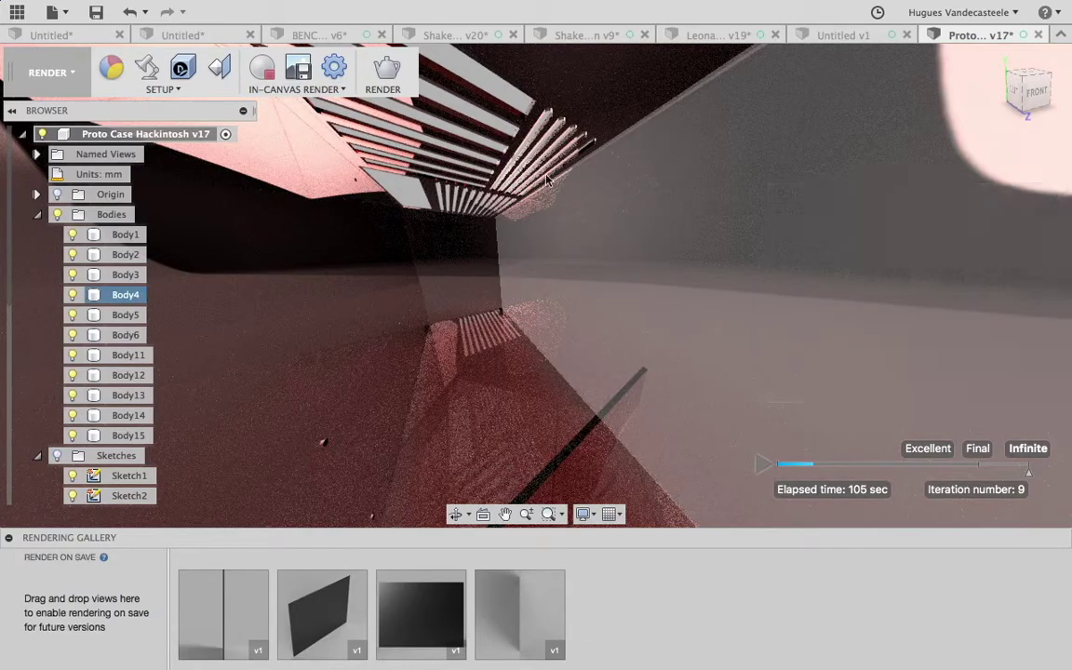
# Review the environment, ground and camera options in the scene settings, and leave them as they are.
pyautogui.click(147, 67)
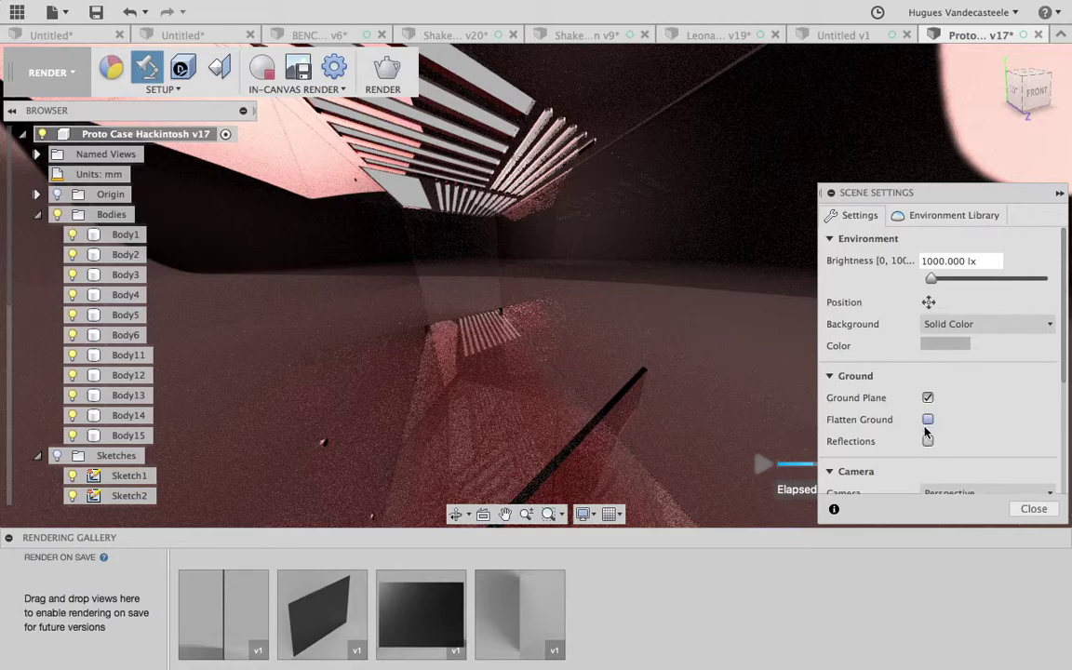
pyautogui.scroll(-3, 928, 431)
pyautogui.scroll(-1, 948, 438)
pyautogui.scroll(3, 948, 438)
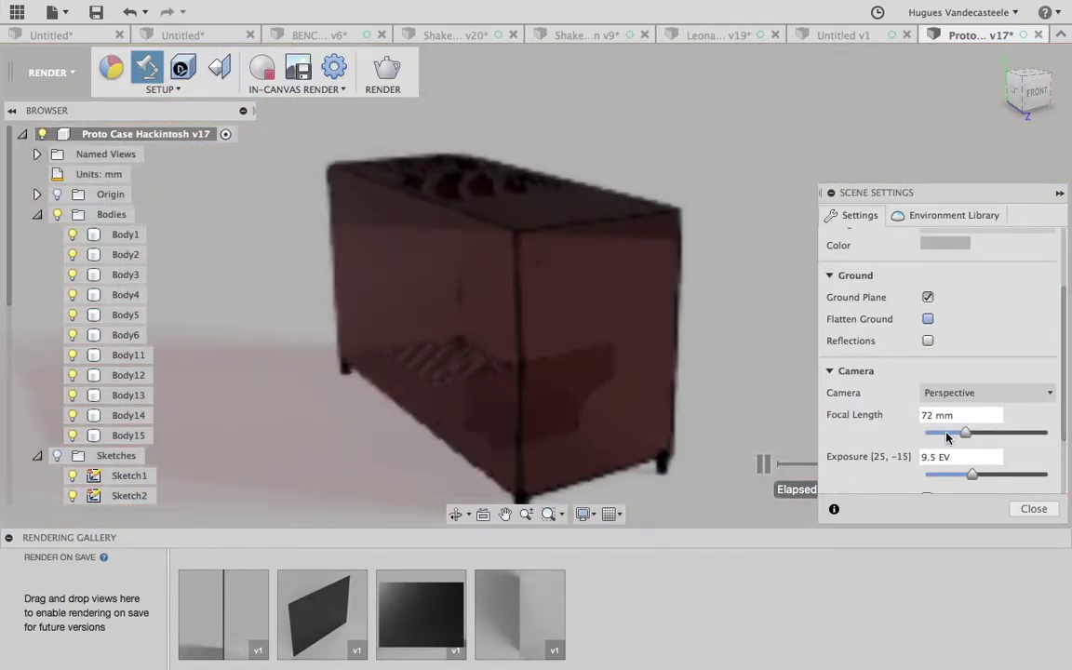
pyautogui.click(1034, 508)
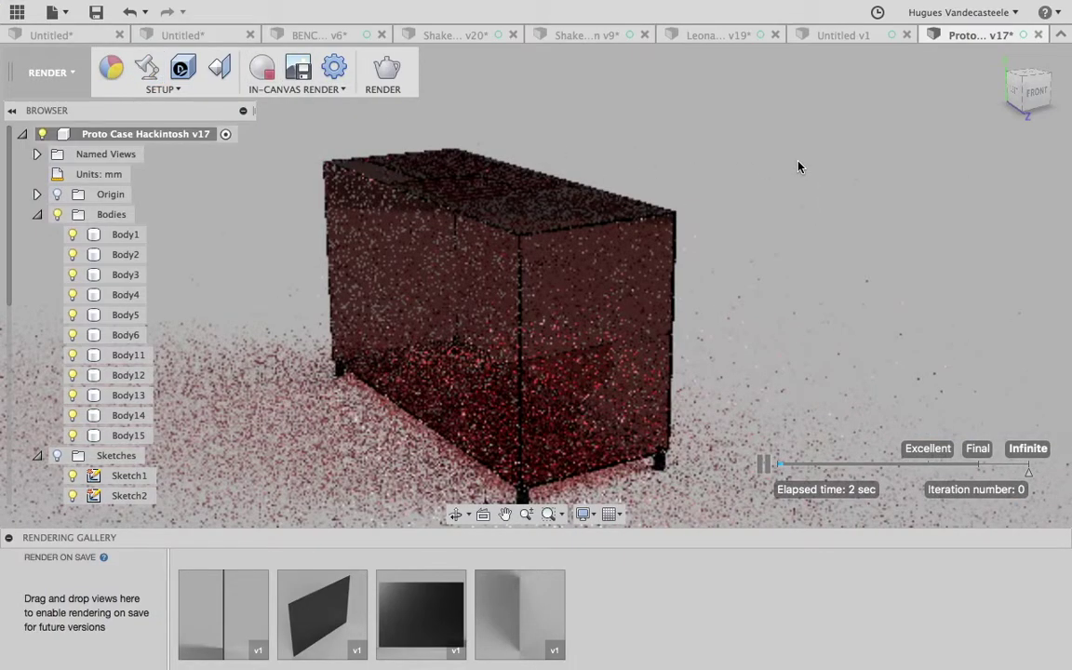
# Apply the Grid Light environment from the Fusion 360 library to the scene.
pyautogui.click(146, 67)
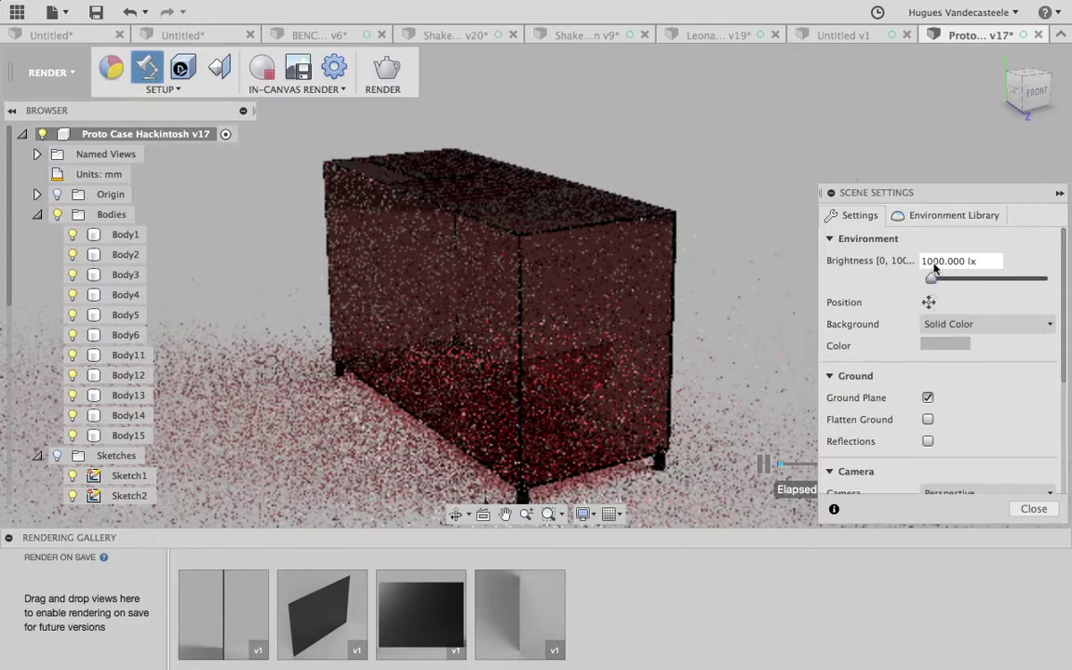
pyautogui.scroll(-3, 930, 381)
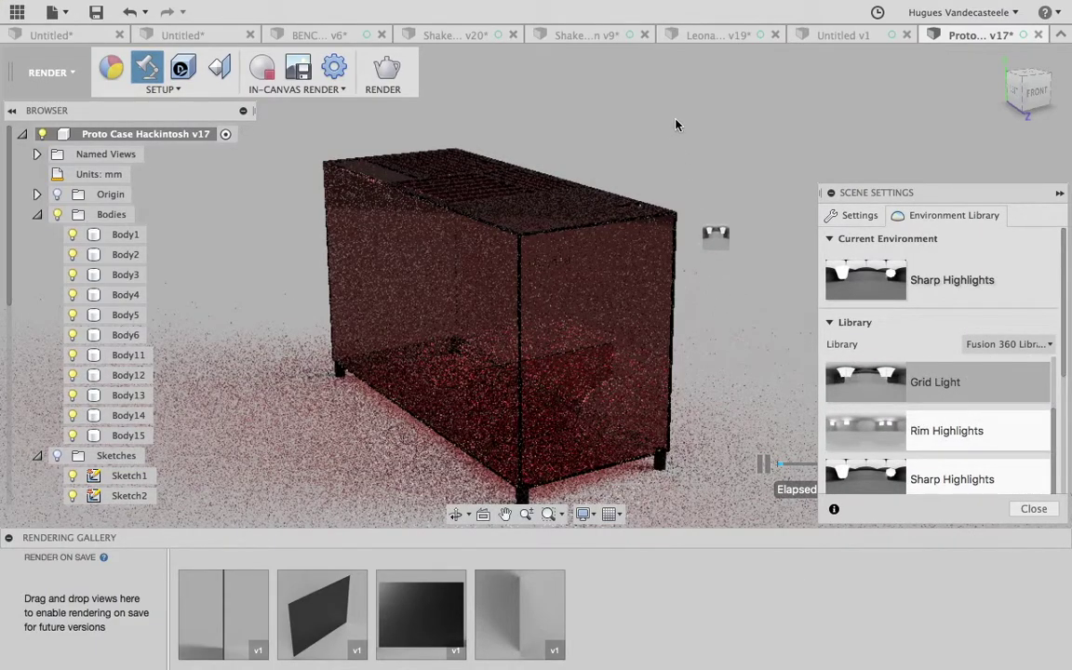
pyautogui.doubleClick(883, 405)
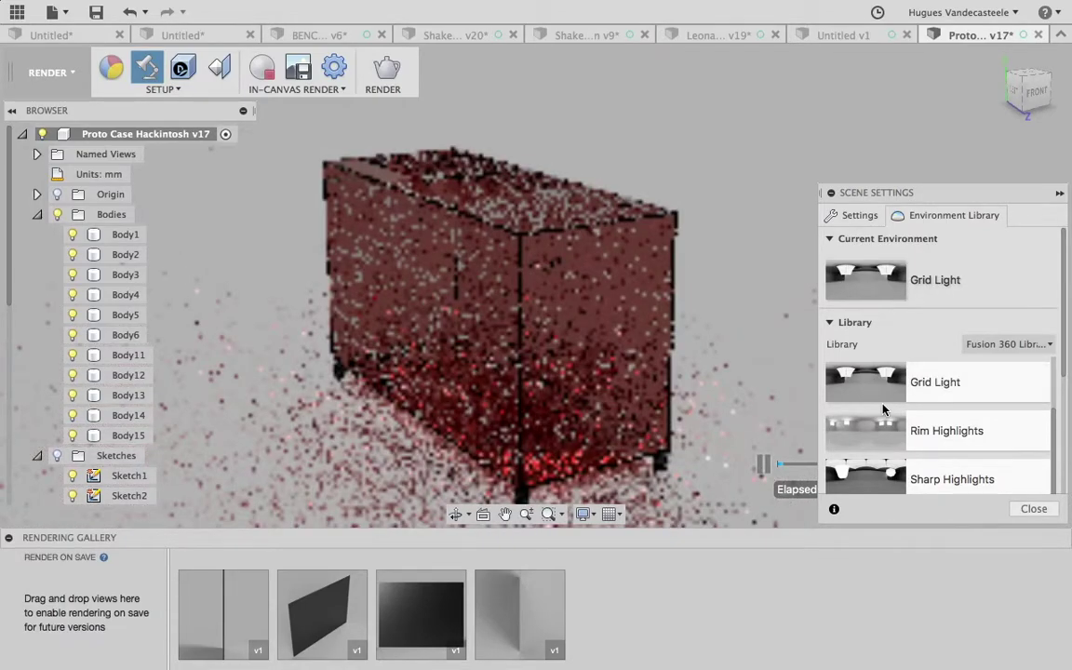
pyautogui.click(1033, 509)
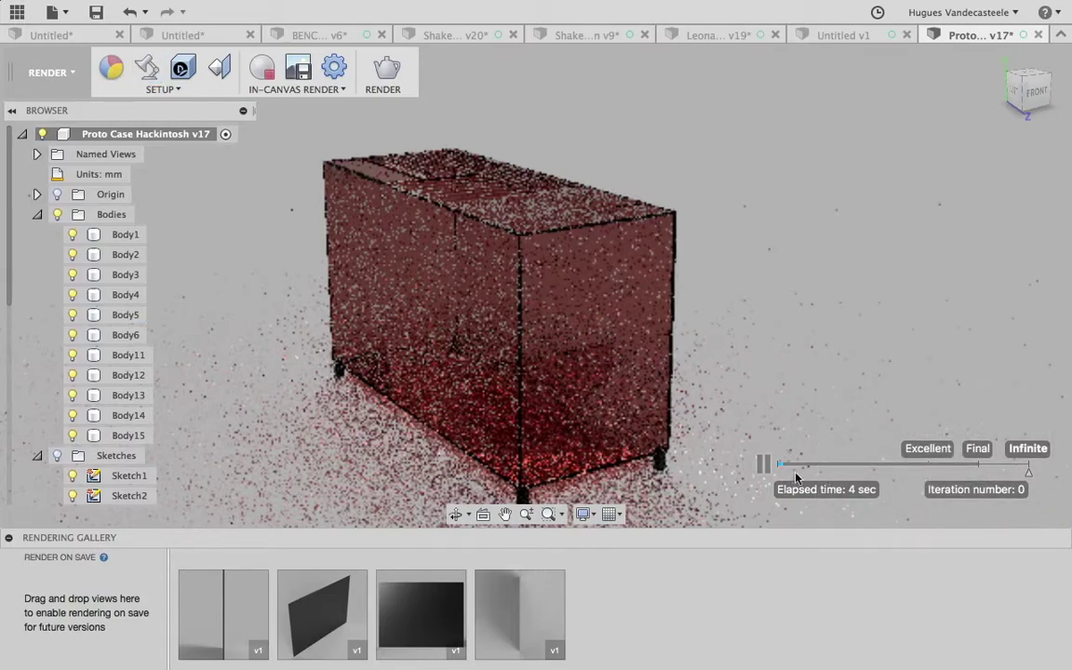
# Return the Proto Case Hackintosh design from rendering to the Model workspace.
pyautogui.click(51, 72)
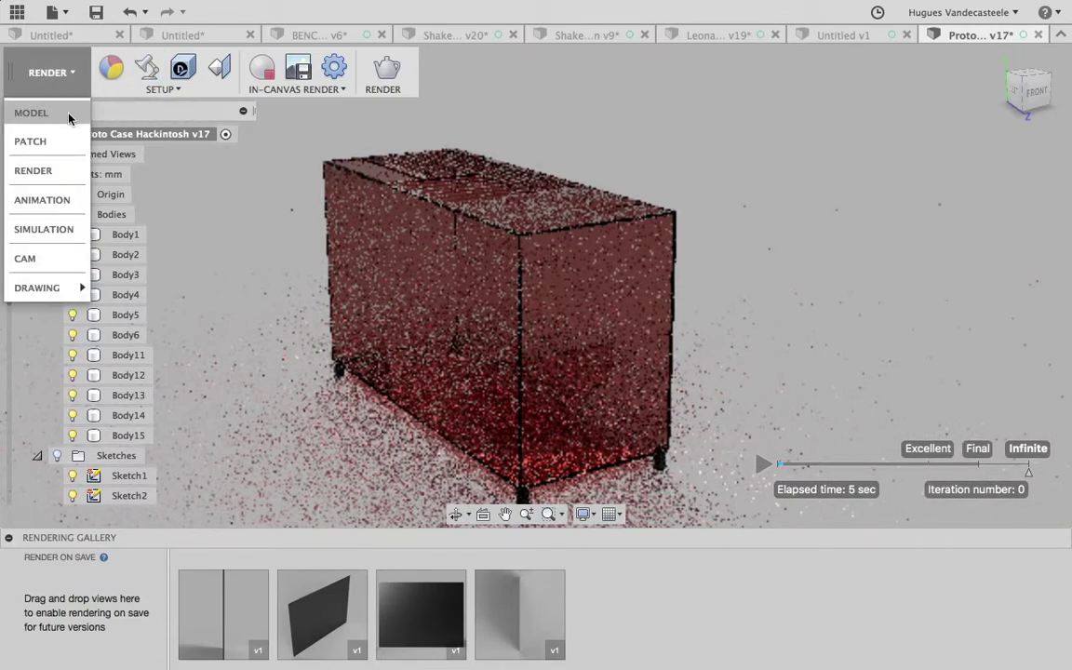
pyautogui.click(68, 112)
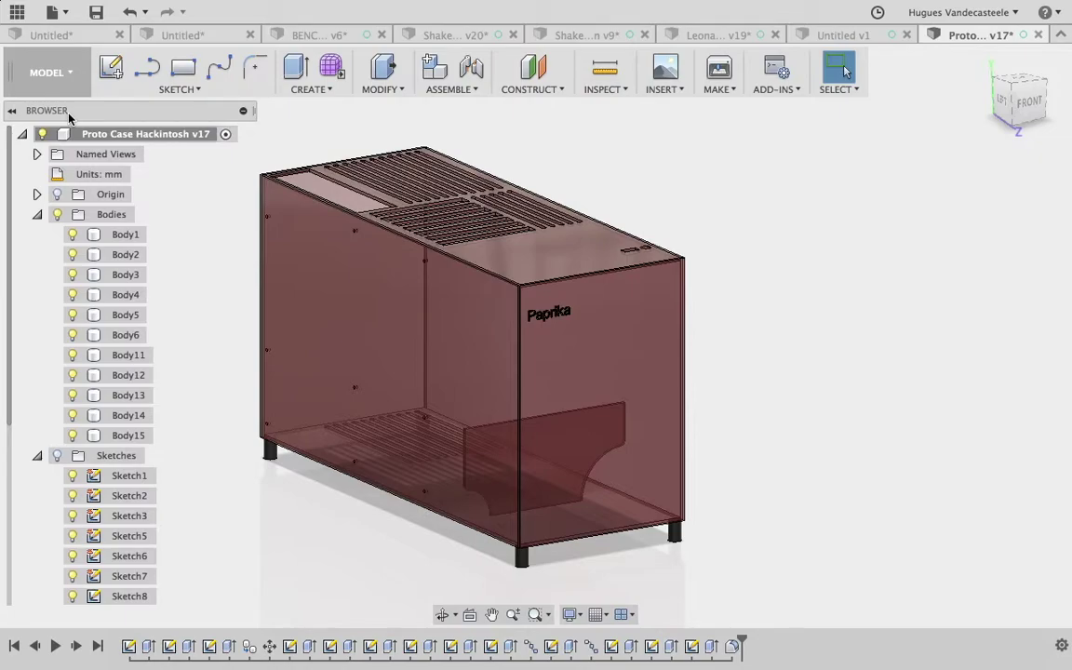
pyautogui.keyDown('shift'); pyautogui.moveTo(884, 54); pyautogui.dragTo(417, 184, button='middle'); pyautogui.keyUp('shift')
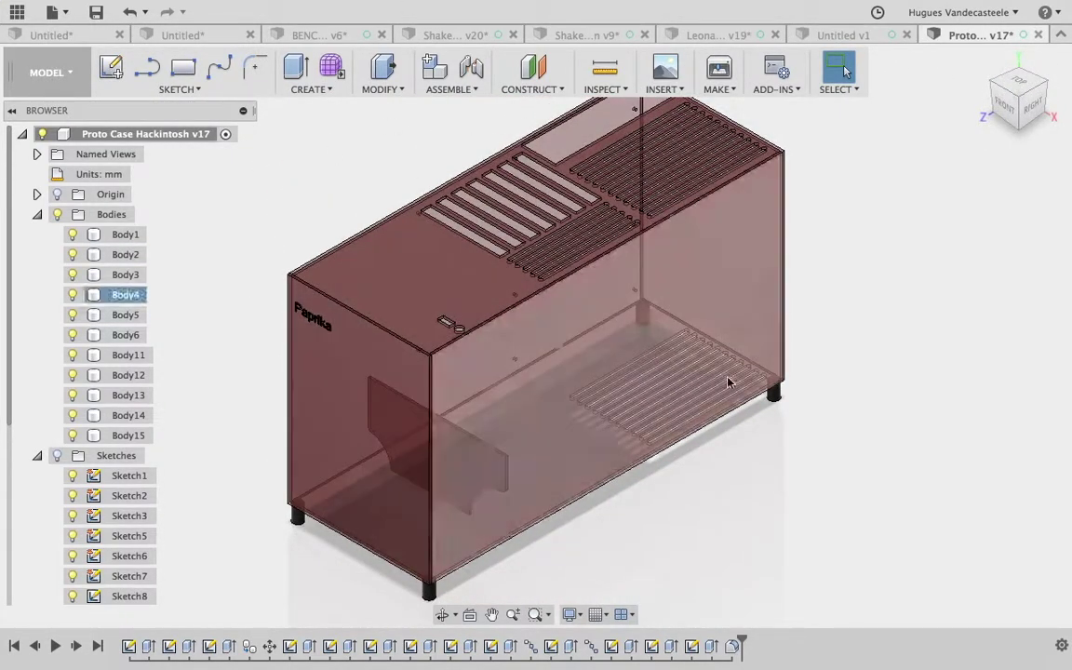
# Browse the cloud projects to the OTHER PROJECTS folder in Paprika Proprietary Designs C1.
pyautogui.click(16, 13)
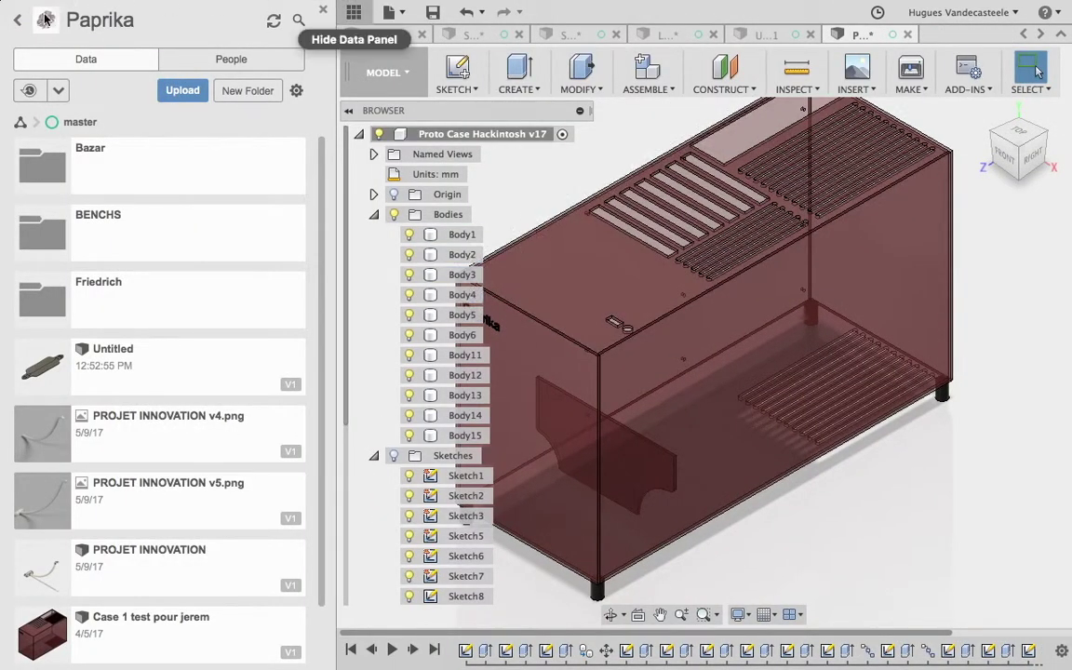
pyautogui.click(15, 19)
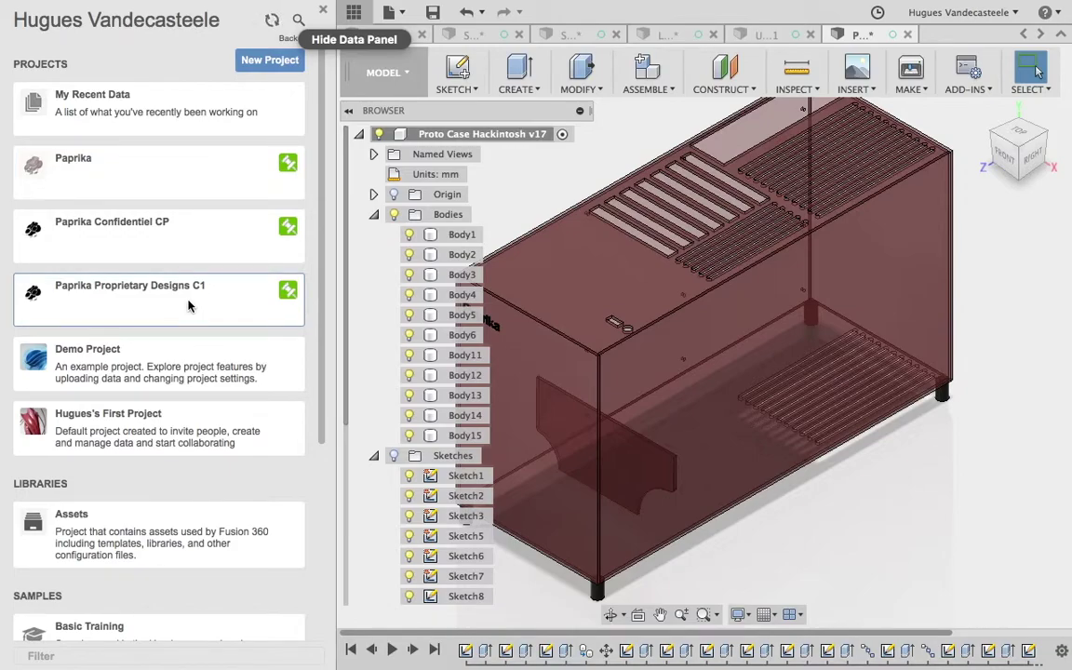
pyautogui.click(188, 306)
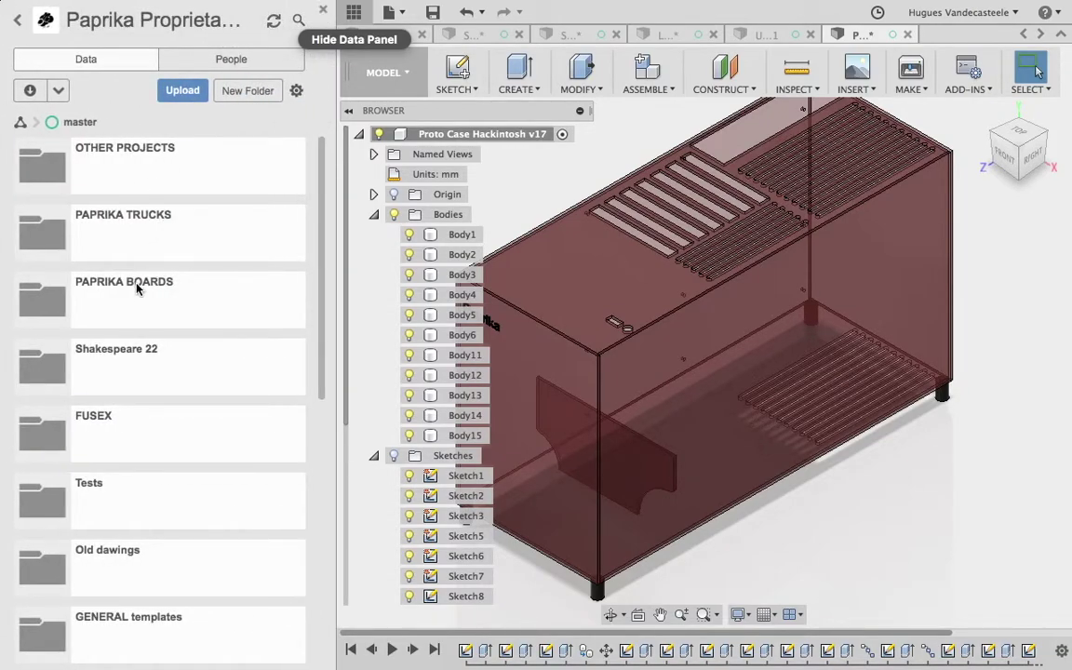
pyautogui.click(146, 171)
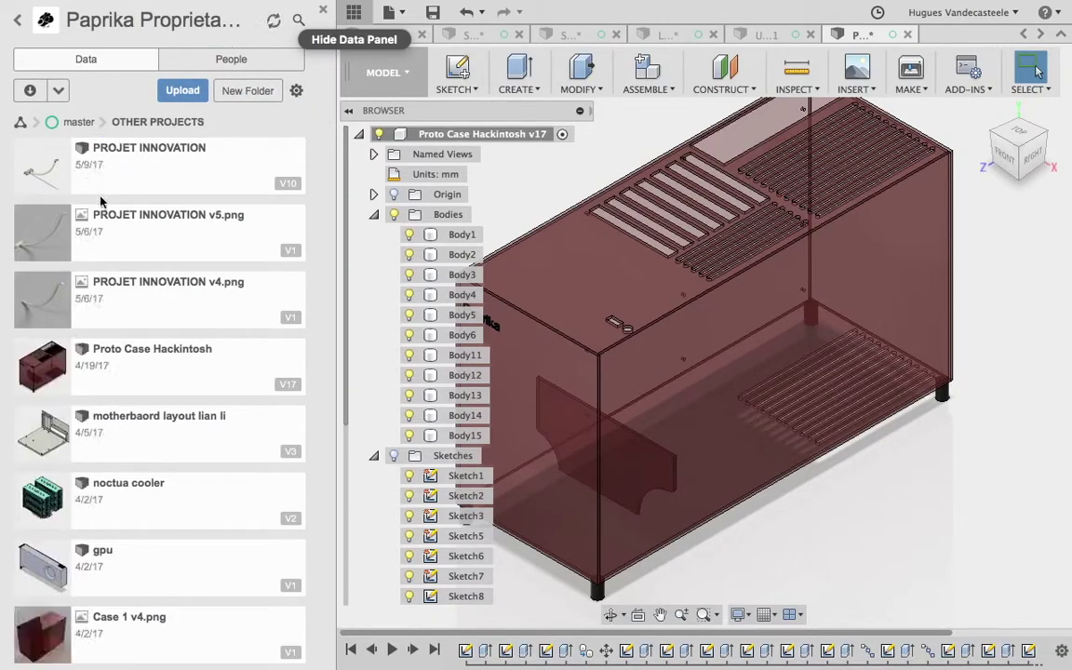
# Bring up the untitled longboard deck design and rename its file in the Paprika project as "planche test".
pyautogui.click(750, 37)
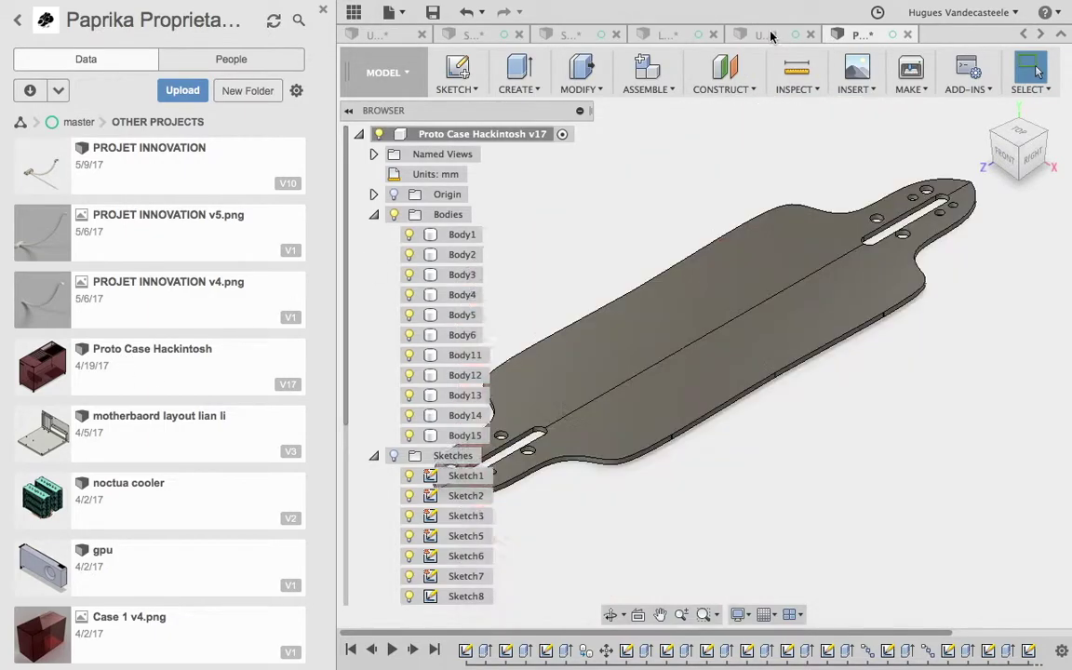
pyautogui.click(17, 20)
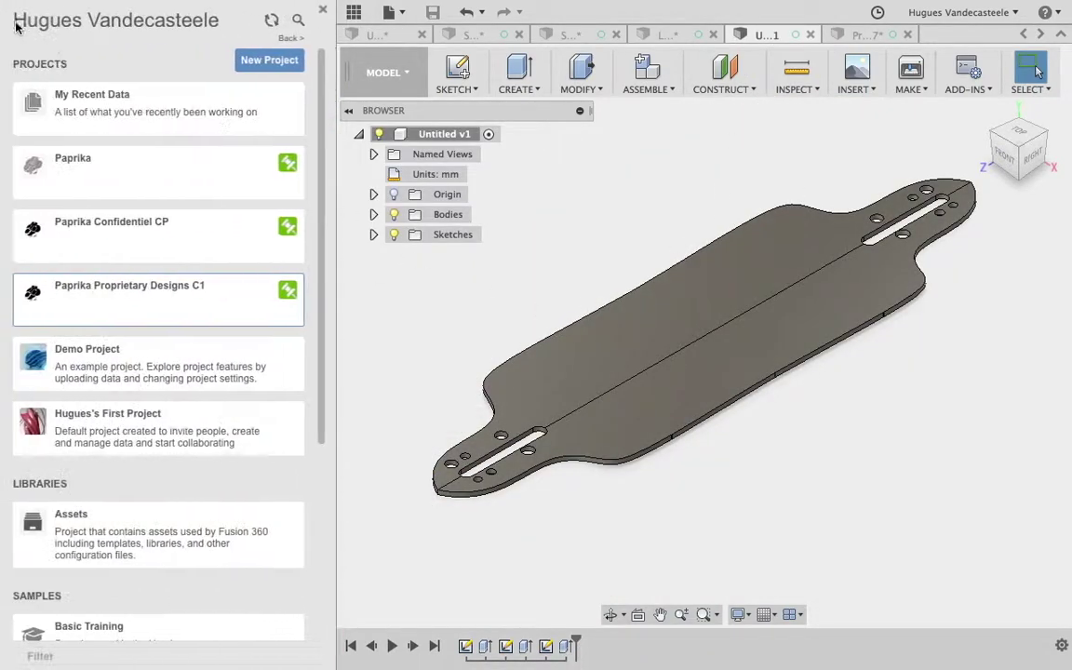
pyautogui.click(100, 160)
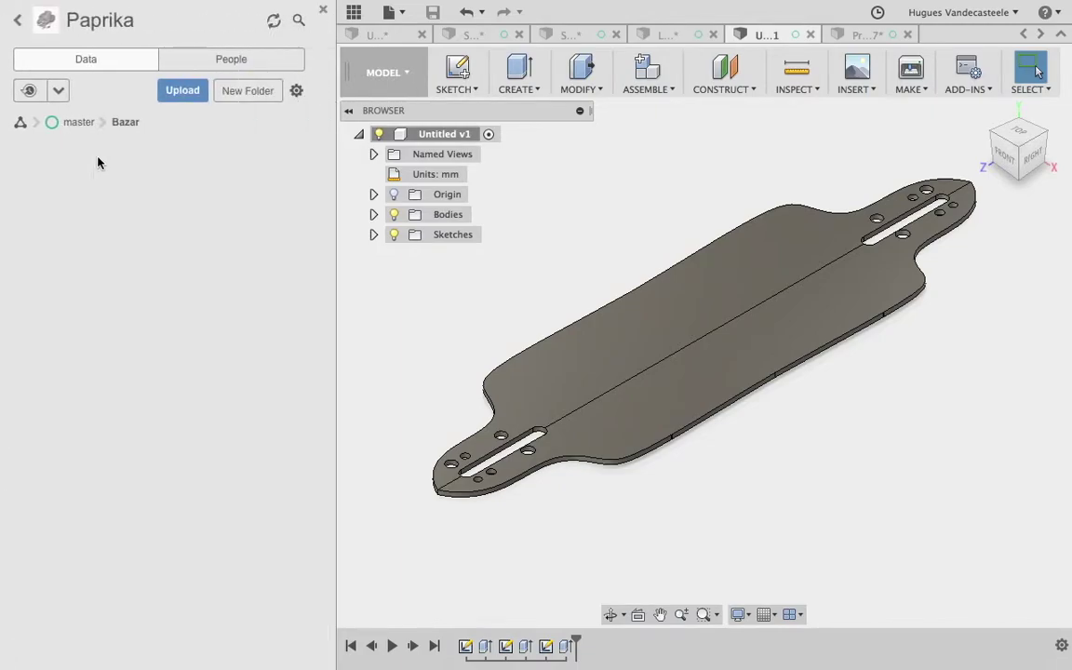
pyautogui.click(17, 24)
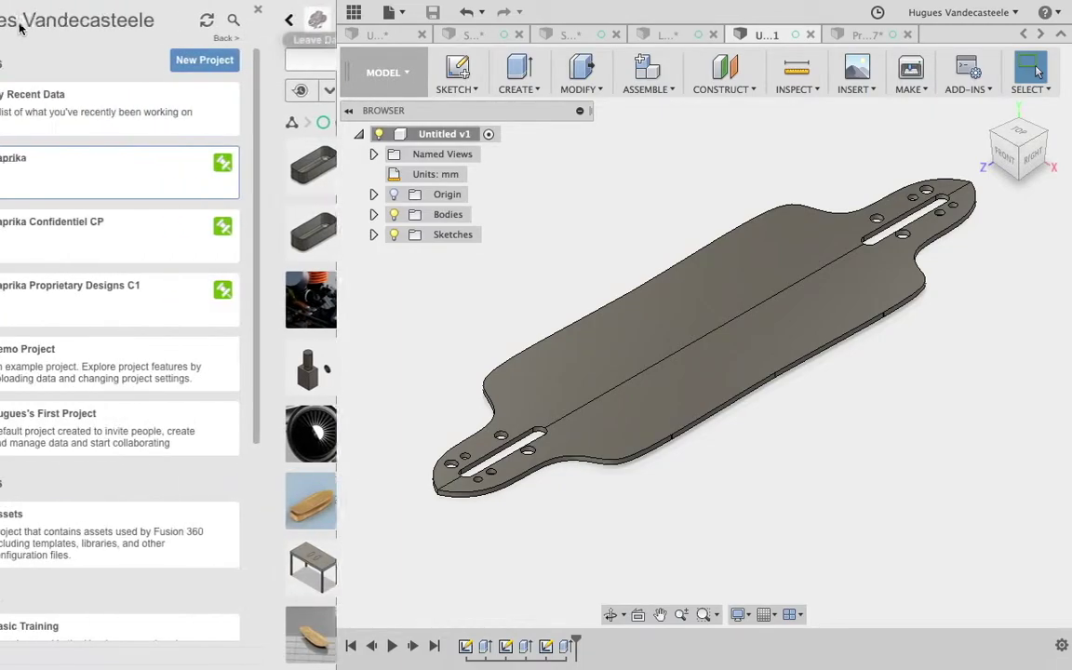
pyautogui.click(144, 172)
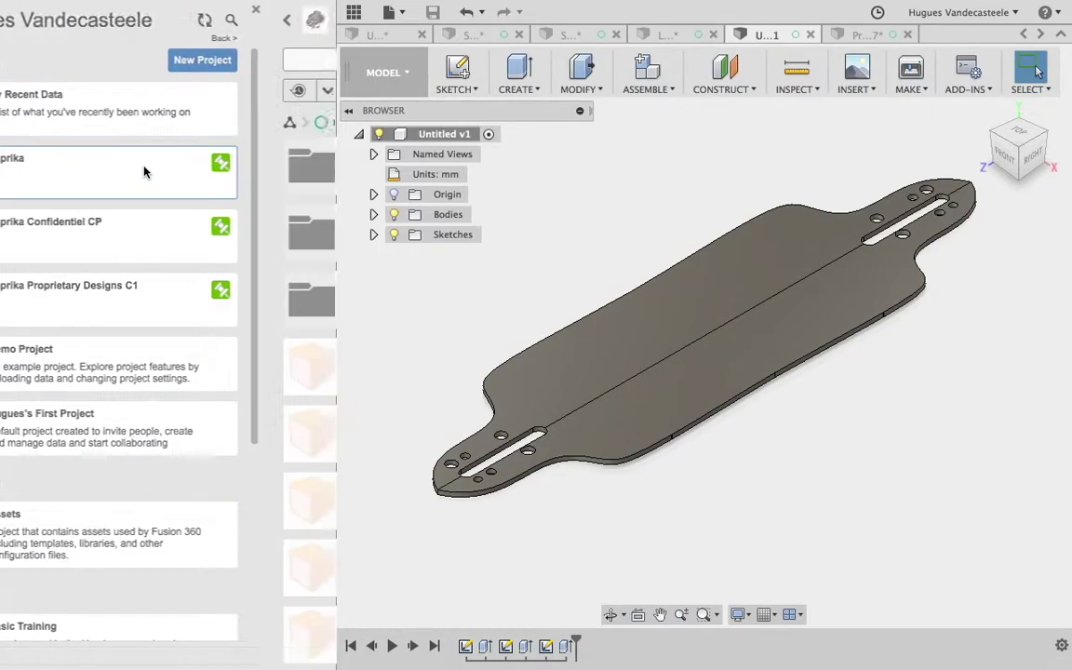
pyautogui.rightClick(111, 351)
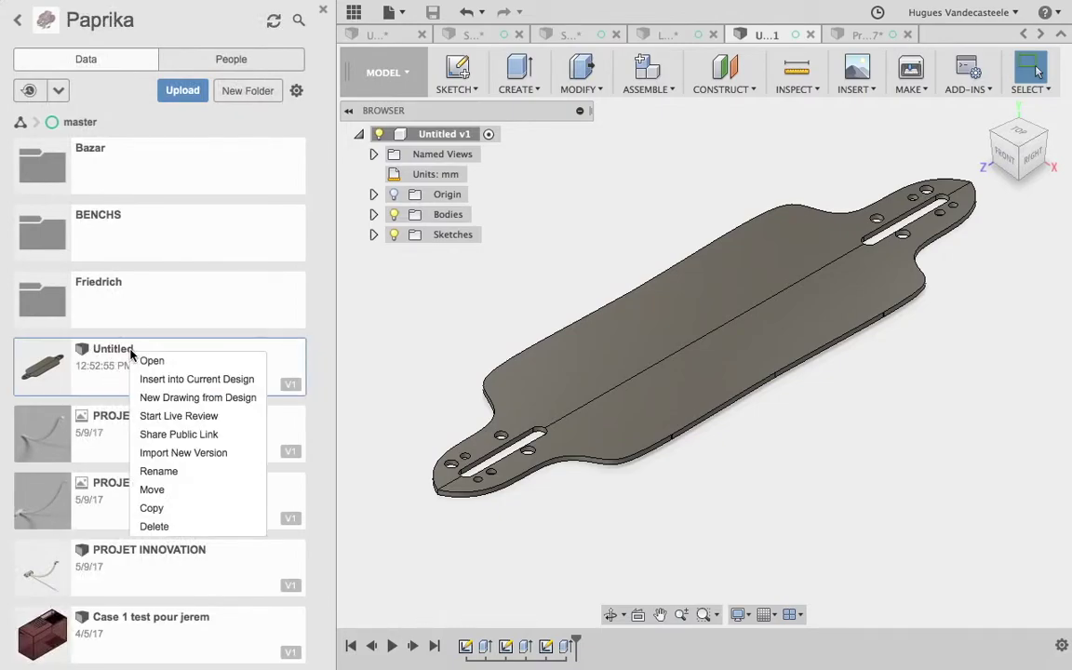
pyautogui.click(158, 471)
pyautogui.write('planche test')
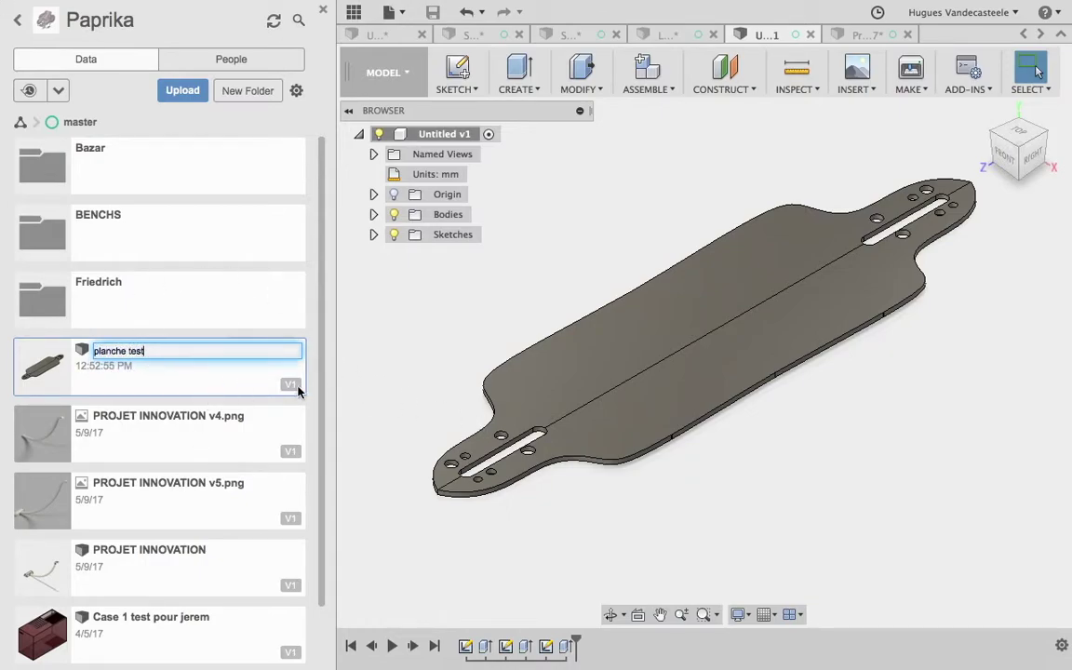
pyautogui.press('Return')
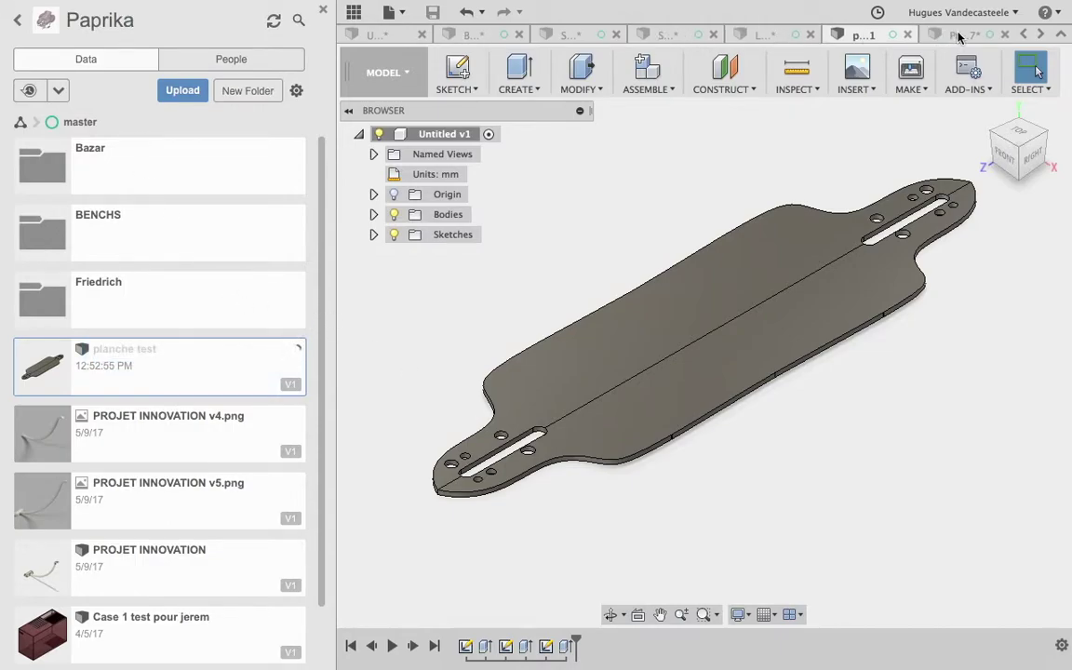
# Browse to the PAPRIKA BOARDS folder in Paprika Proprietary Designs C1 and check the options available for the Leonard folder.
pyautogui.click(17, 23)
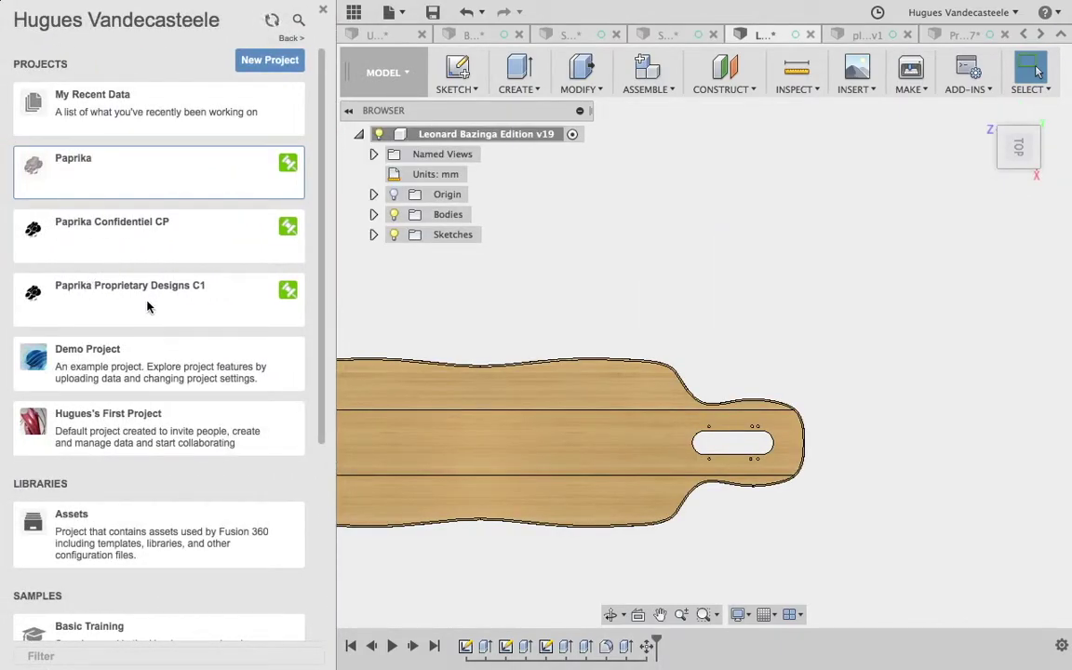
pyautogui.click(146, 308)
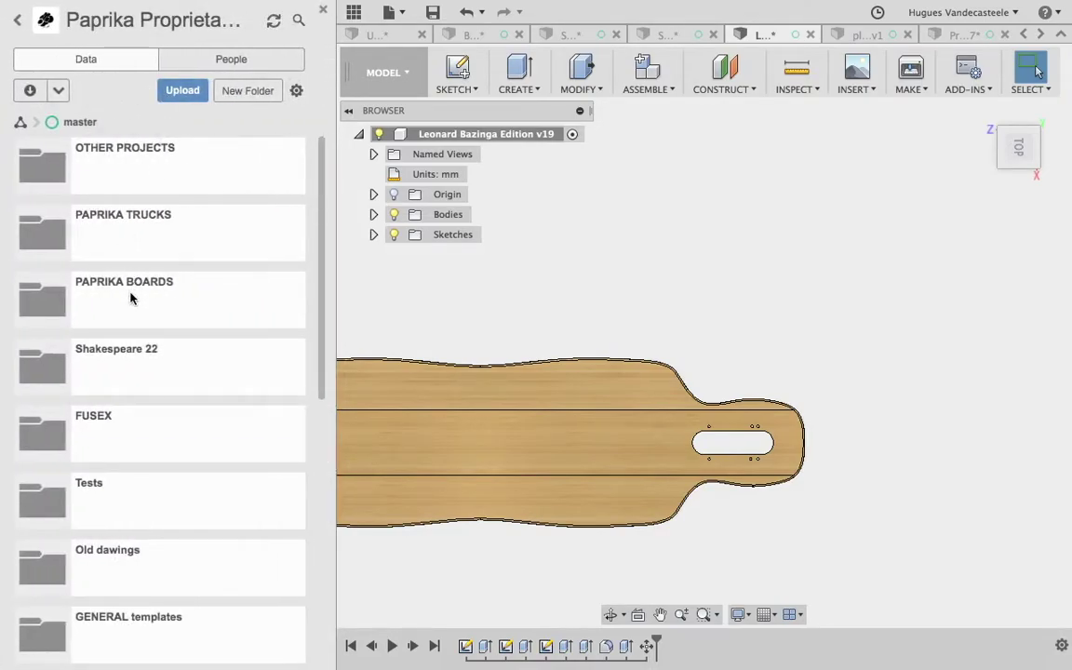
pyautogui.click(130, 298)
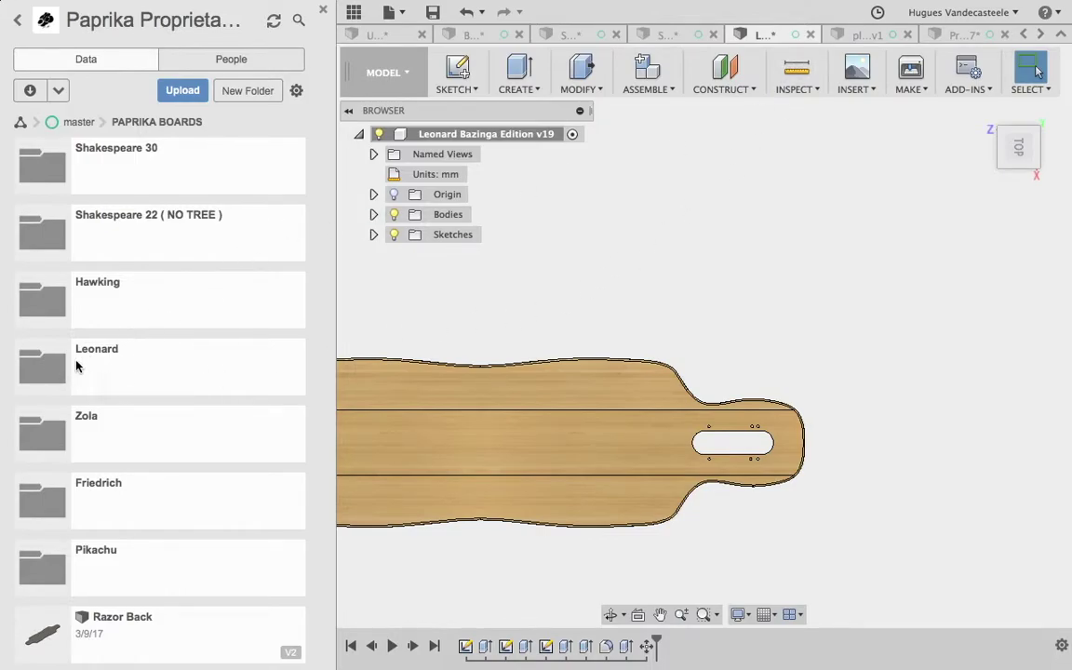
pyautogui.rightClick(127, 395)
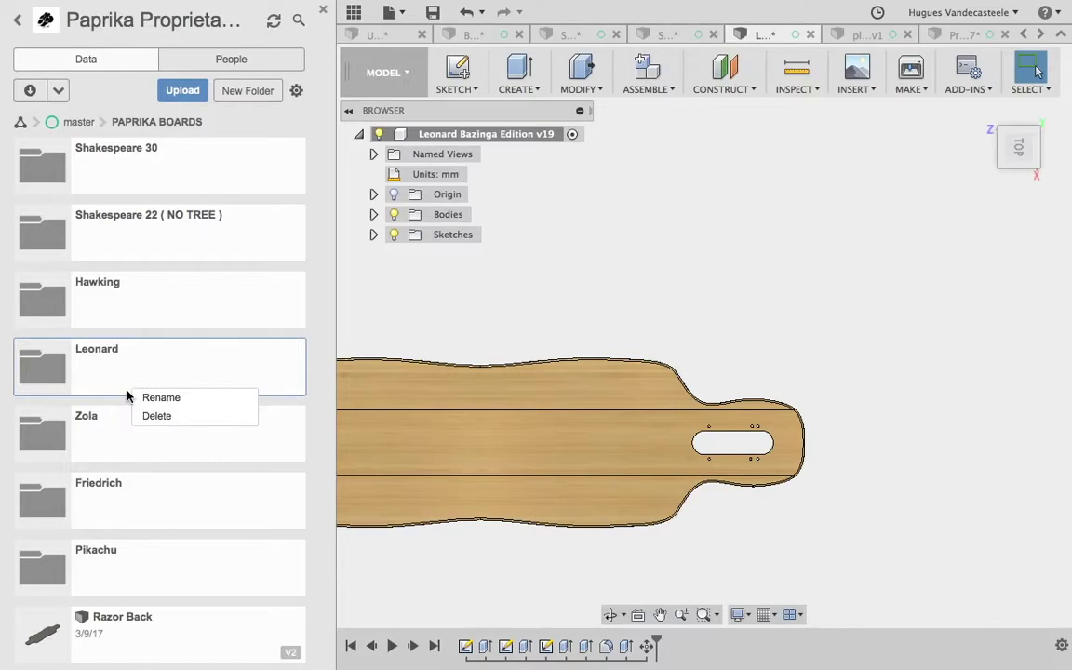
pyautogui.click(272, 125)
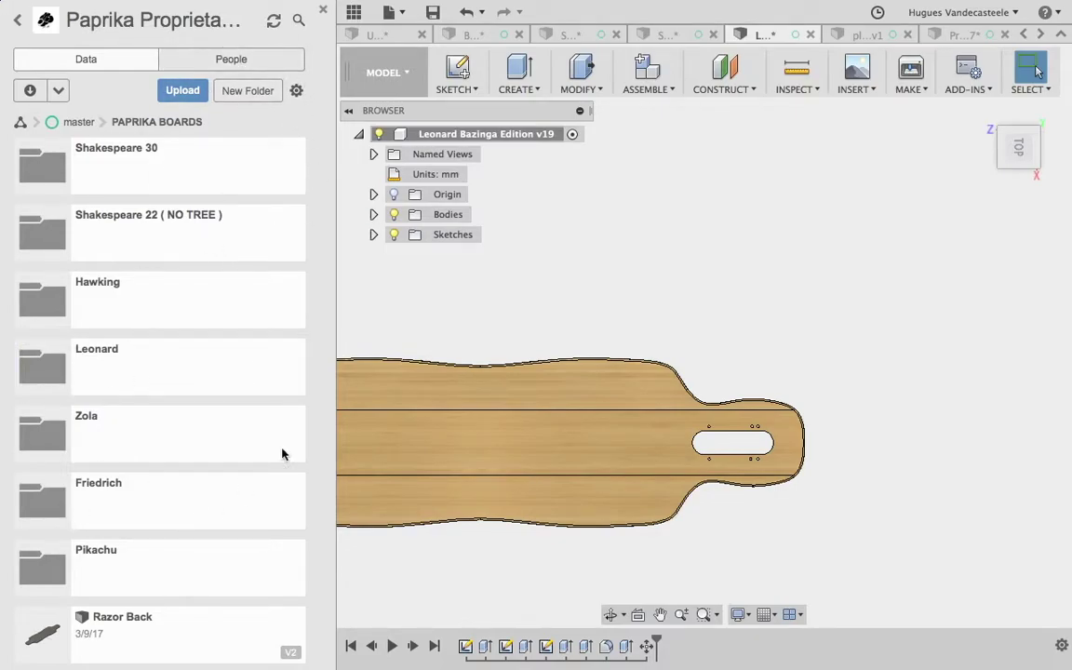
# Hide the project files, show the Leonard Bazinga Edition deck in its home view, and switch to the Shakespeare Wonderland design.
pyautogui.click(353, 12)
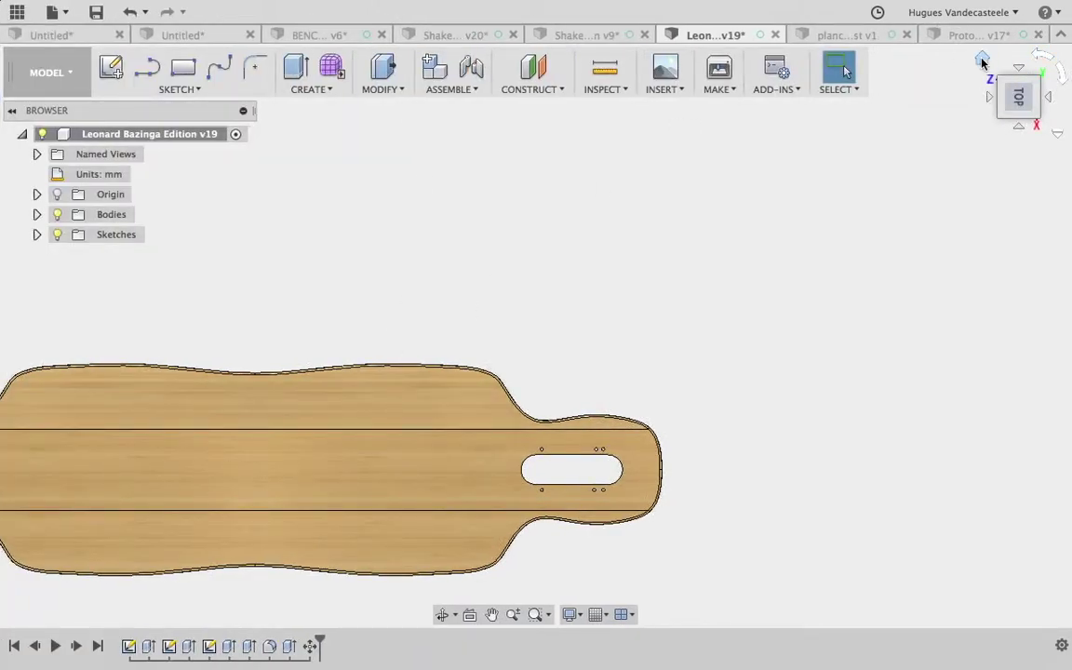
pyautogui.click(982, 60)
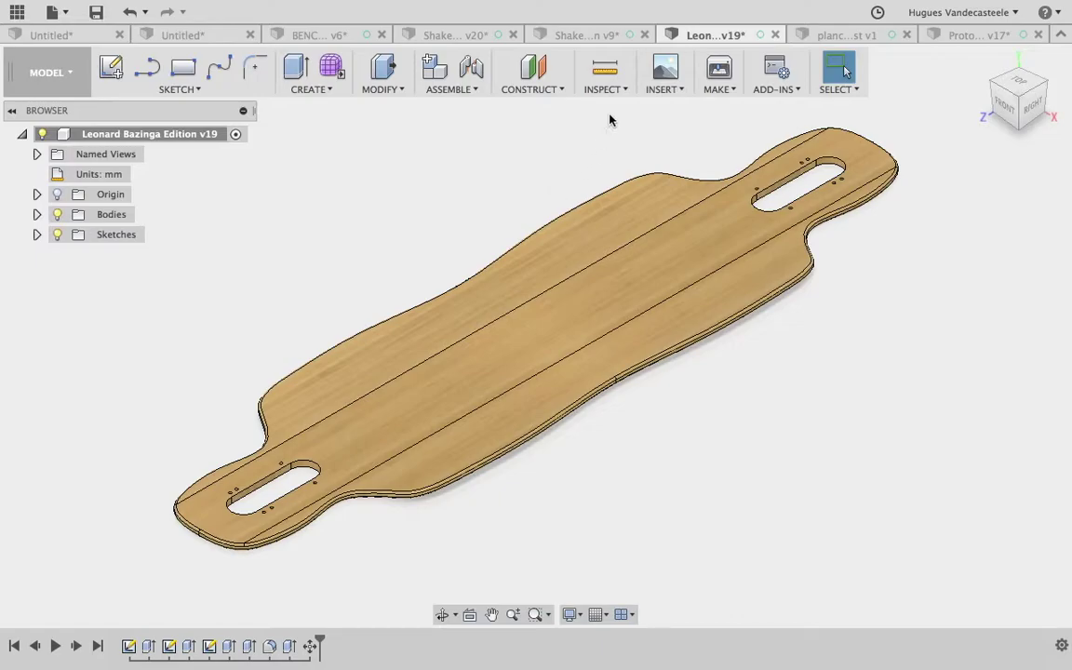
pyautogui.click(603, 37)
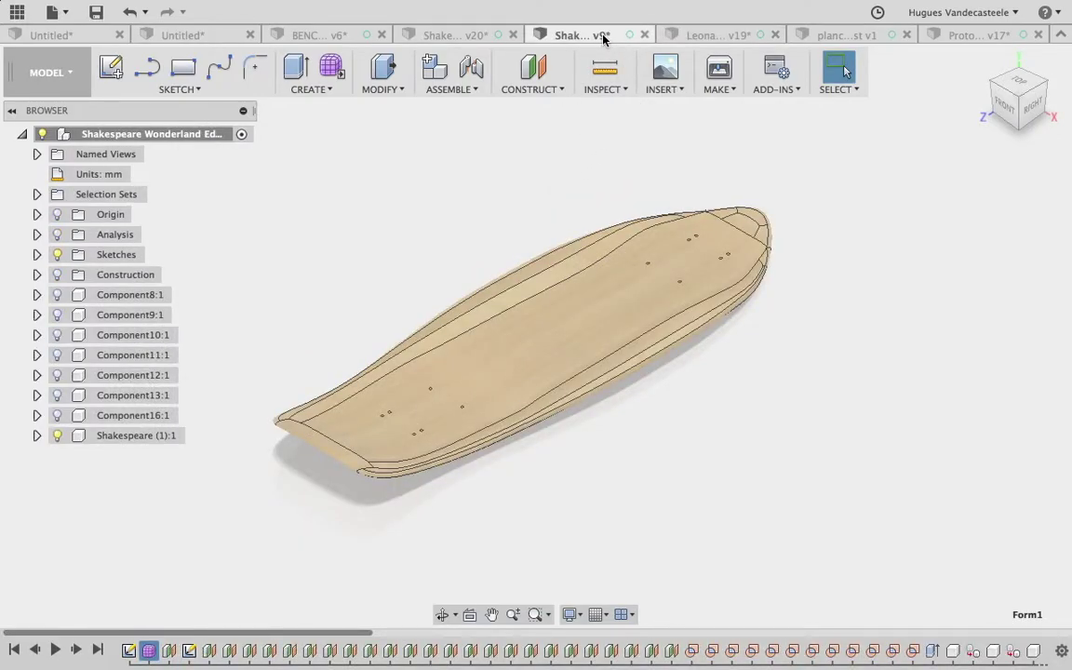